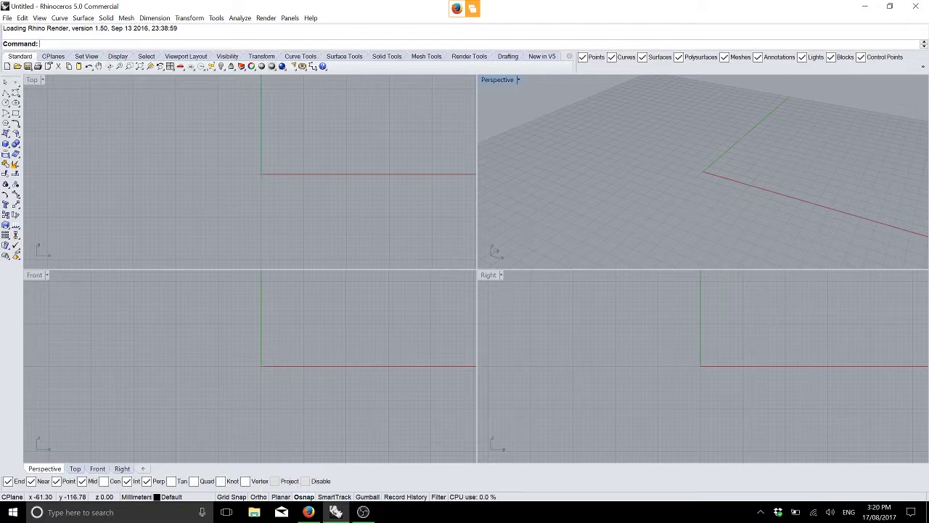
# Launch Grasshopper for the empty Rhino document
pyautogui.write('Grasshopper')
pyautogui.press('Return')
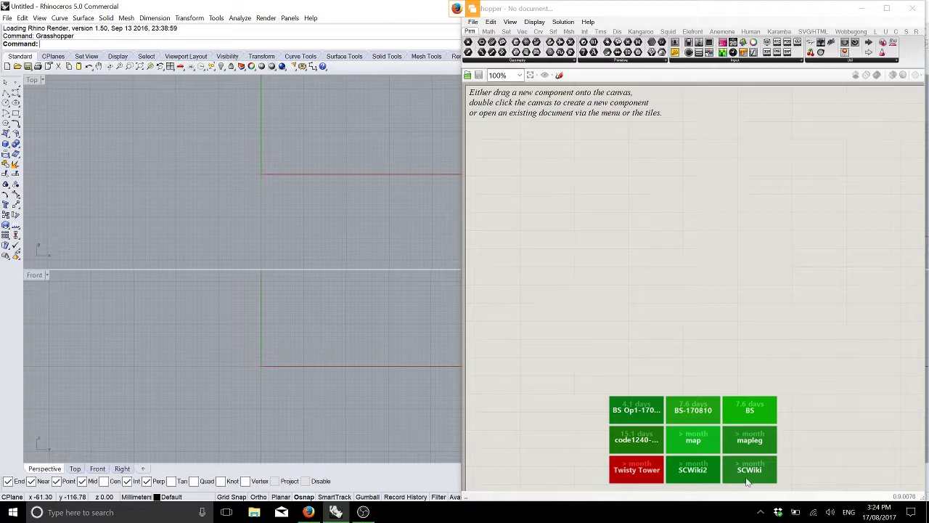
pyautogui.click(760, 512)
pyautogui.click(815, 514)
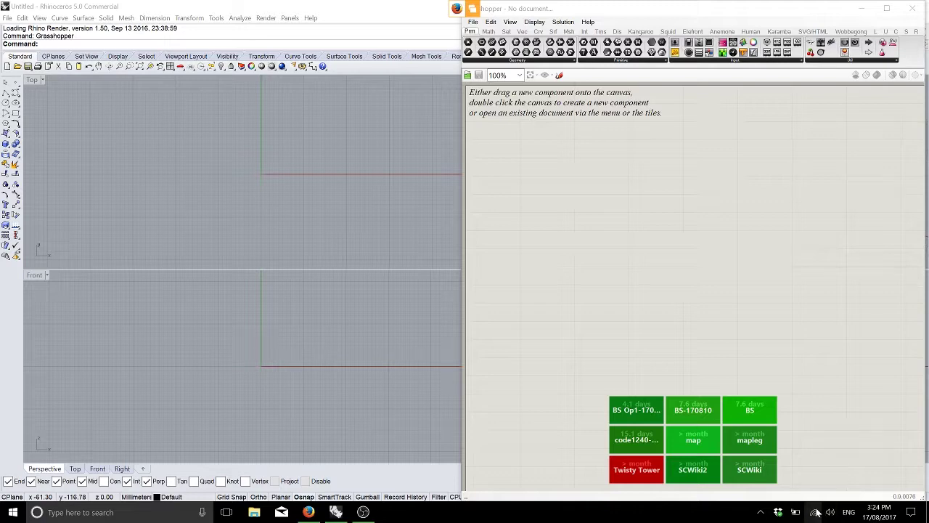
pyautogui.click(812, 508)
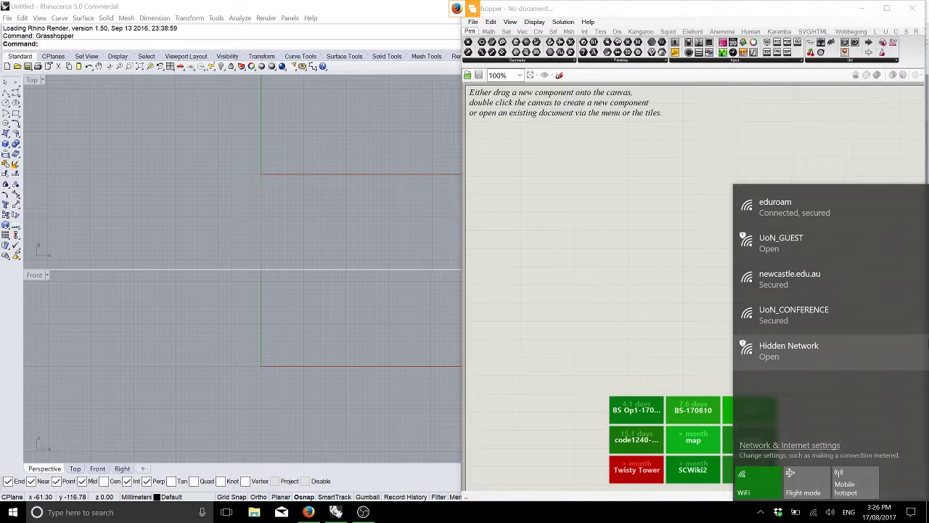
pyautogui.click(546, 158)
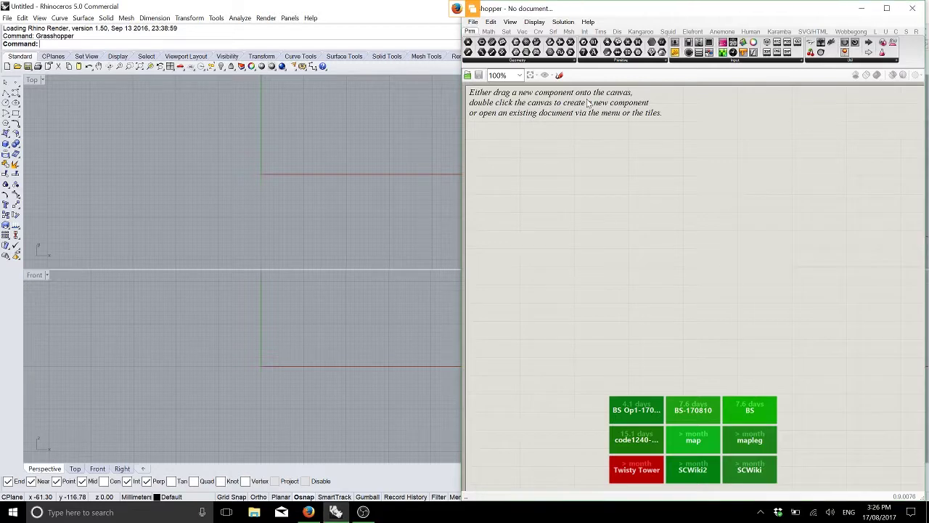
# Place a Sphere component on the empty Grasshopper canvas
pyautogui.click(552, 32)
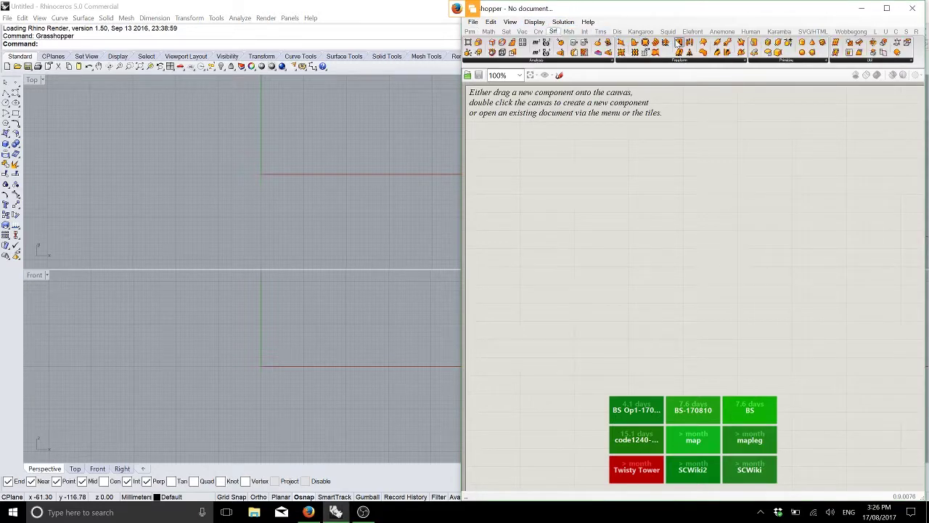
pyautogui.moveTo(779, 53); pyautogui.dragTo(600, 166)
# Tile the Rhino window beside Grasshopper and maximize the Perspective viewport around the sphere preview
pyautogui.moveTo(311, 179); pyautogui.dragTo(223, 185, button='right')
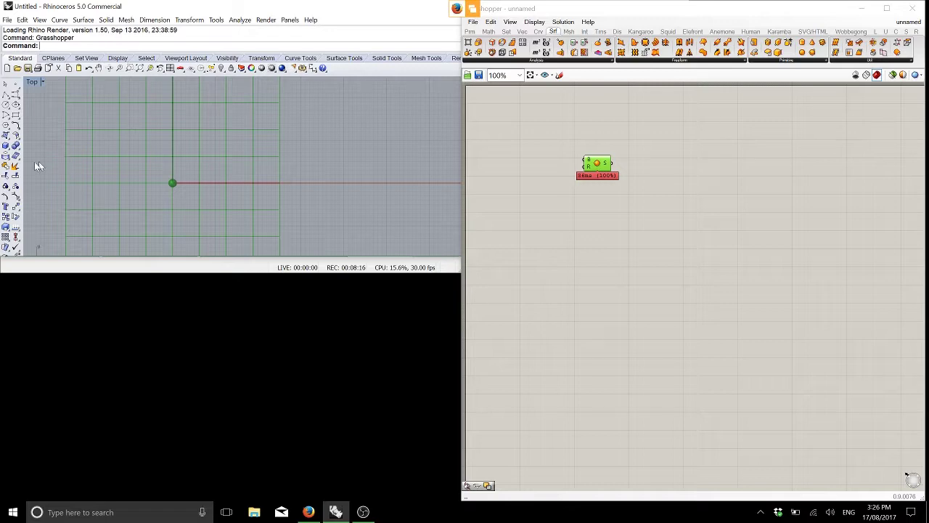
pyautogui.press('super+Left')
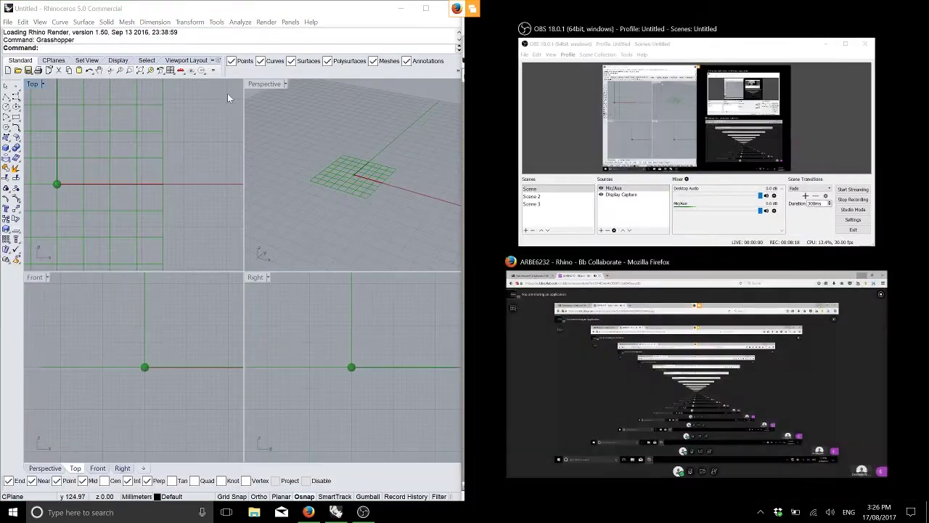
pyautogui.press('Escape')
pyautogui.doubleClick(265, 84)
pyautogui.scroll(10, 238, 271)
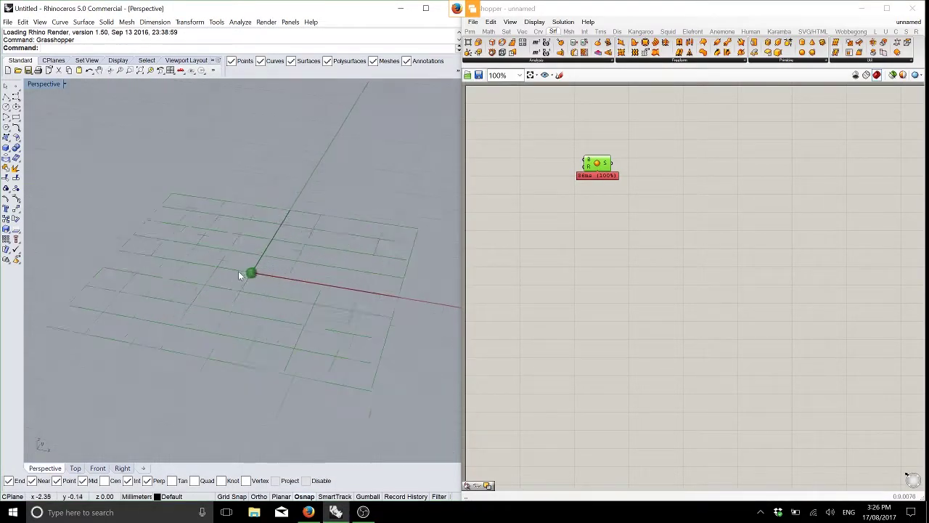
pyautogui.scroll(8, 298, 285)
pyautogui.click(607, 263)
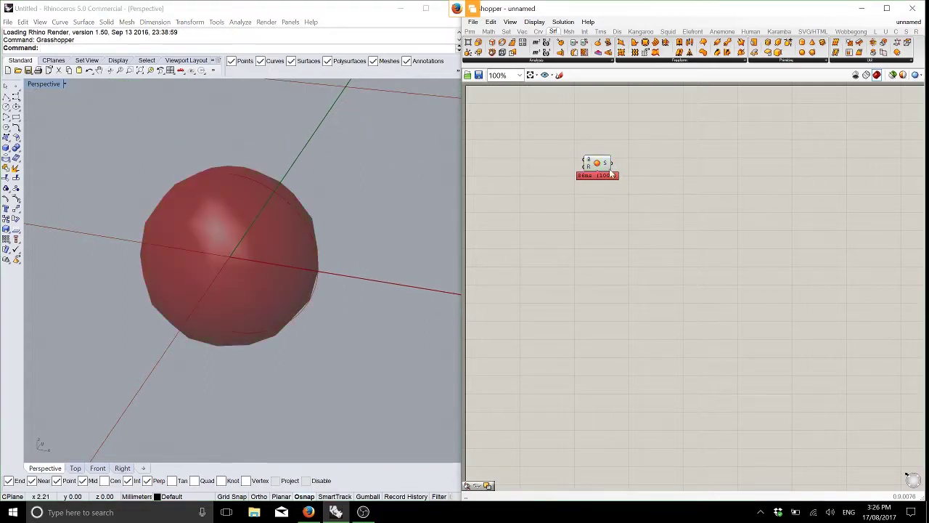
pyautogui.click(608, 177)
pyautogui.click(616, 266)
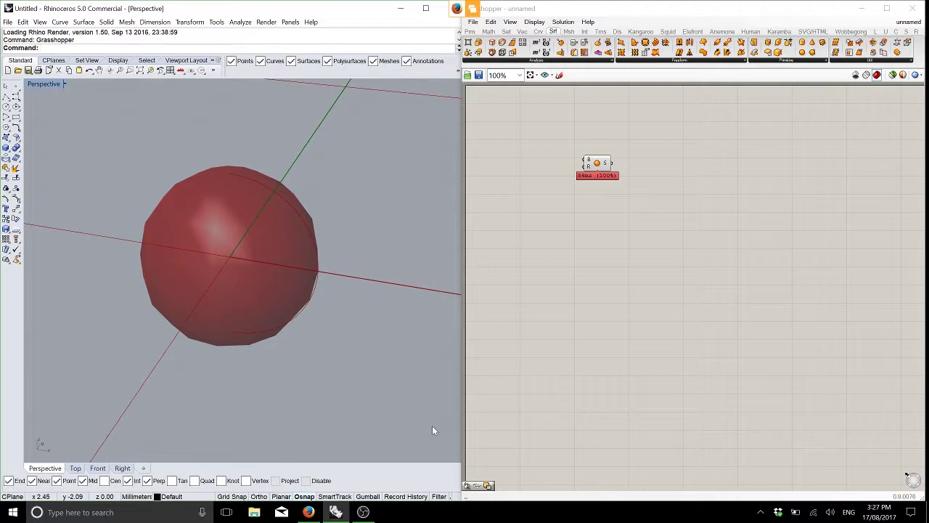
# Feed the Sphere component's R input with a number slider and set its value to 1.000
pyautogui.click(471, 32)
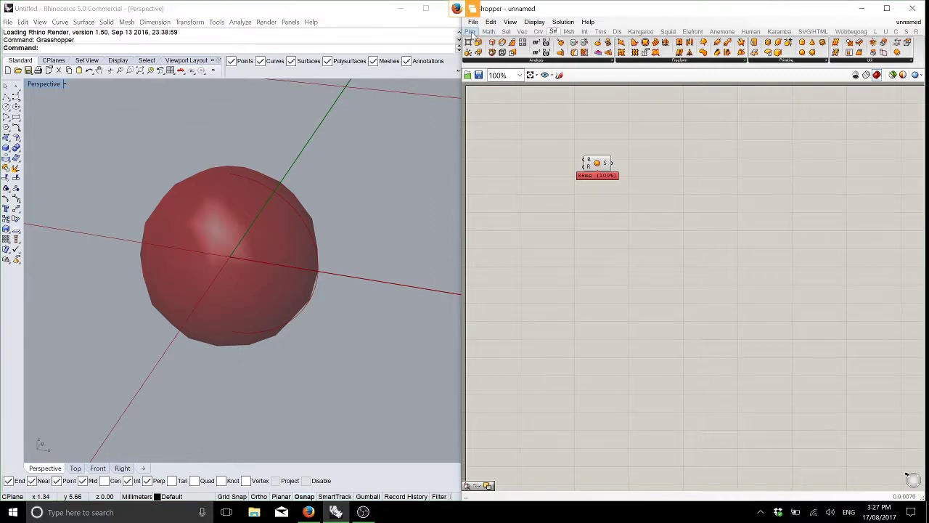
pyautogui.moveTo(676, 49); pyautogui.dragTo(588, 166)
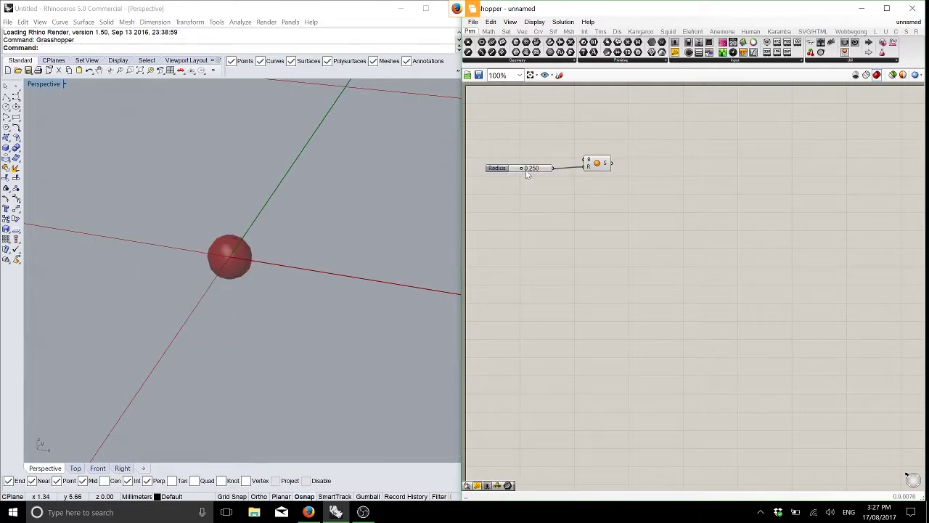
pyautogui.moveTo(523, 169); pyautogui.dragTo(588, 169)
pyautogui.moveTo(588, 169)
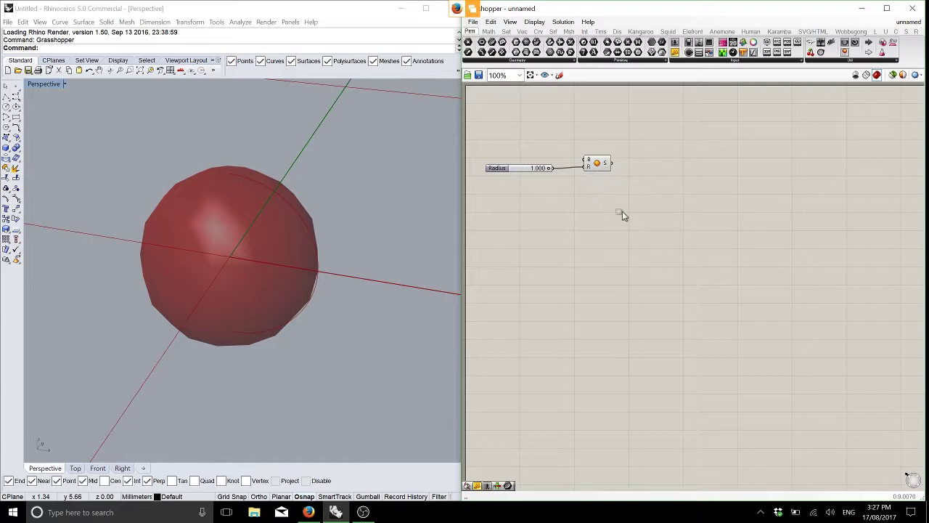
# Delete the Sphere component and its Radius slider from the canvas
pyautogui.moveTo(622, 211); pyautogui.dragTo(534, 140)
pyautogui.press('Delete')
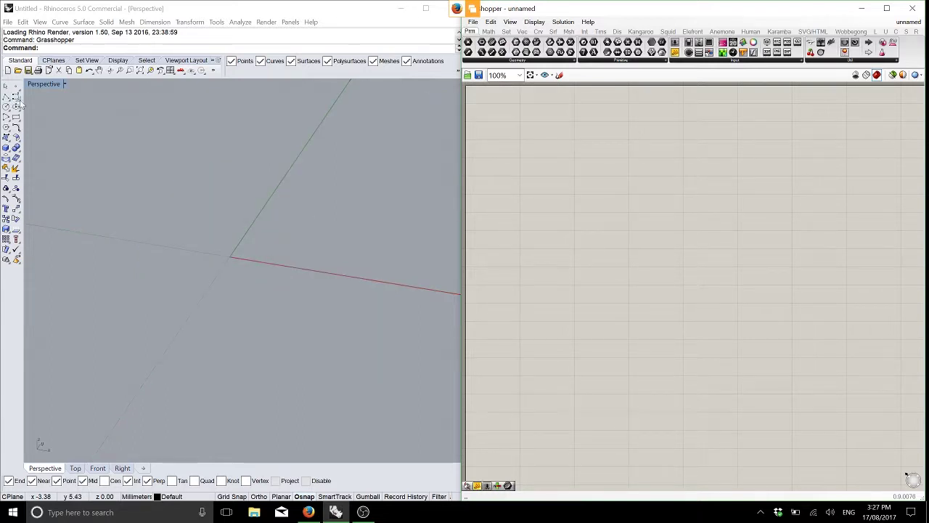
# Place three single points around the origin in Rhino's Perspective viewport
pyautogui.click(6, 86)
pyautogui.click(193, 190)
pyautogui.rightClick(154, 260)
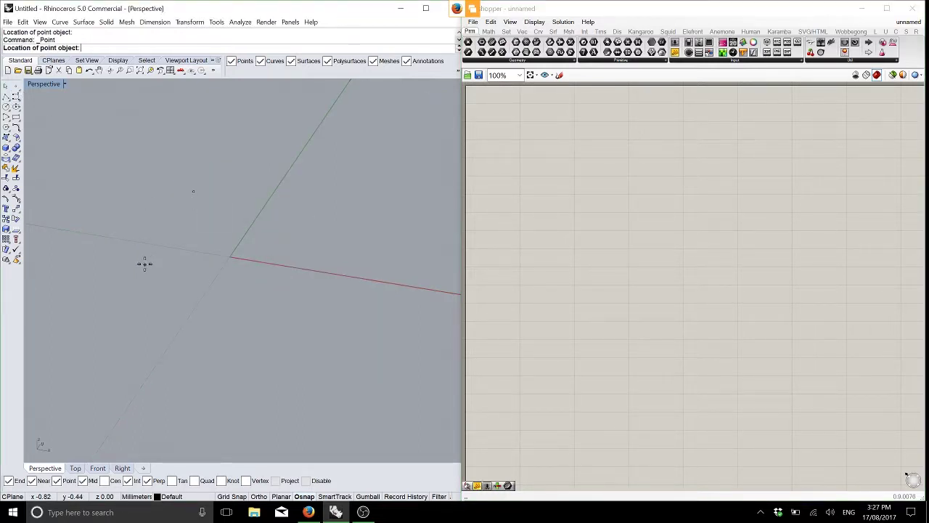
pyautogui.click(145, 264)
pyautogui.rightClick(317, 284)
pyautogui.click(295, 287)
# Undo the three points placed around the origin
pyautogui.moveTo(140, 208); pyautogui.dragTo(312, 305)
pyautogui.hotkey('ctrl', 'z')
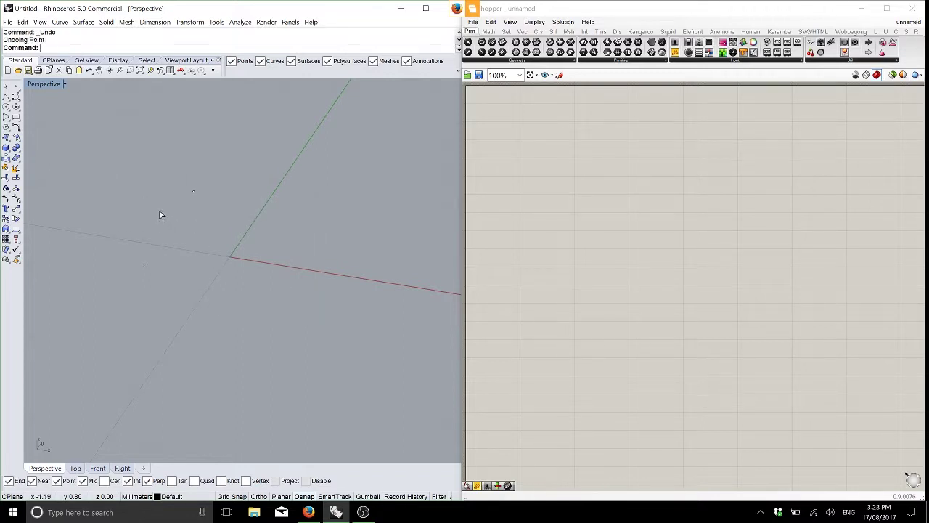
pyautogui.hotkey('ctrl', 'z')
pyautogui.hotkey('ctrl', 'z')
# Draw a Rhino sphere with a radius of about 0.47 mm near the origin, on the negative X side
pyautogui.click(6, 147)
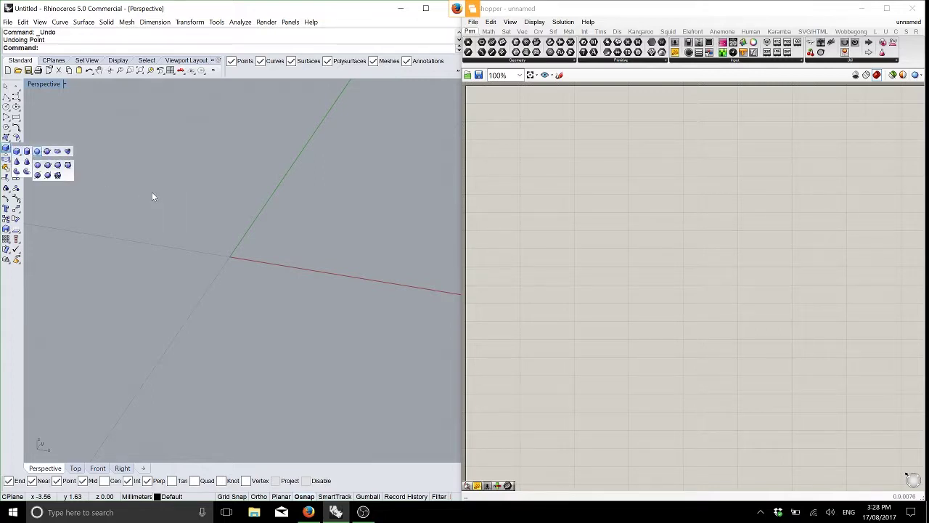
pyautogui.click(37, 151)
pyautogui.click(182, 220)
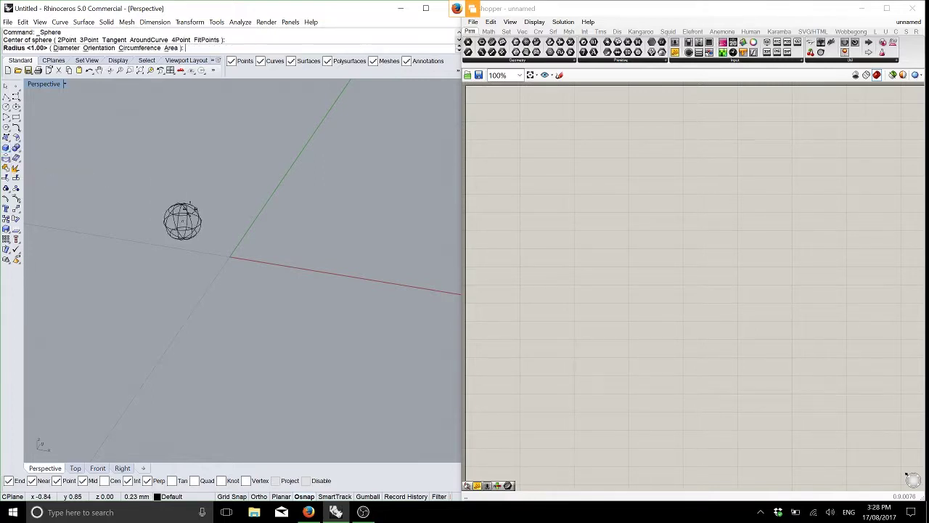
pyautogui.click(211, 265)
# Switch the Perspective viewport to Shaded display and draw two more spheres of similar size around the origin
pyautogui.rightClick(211, 264)
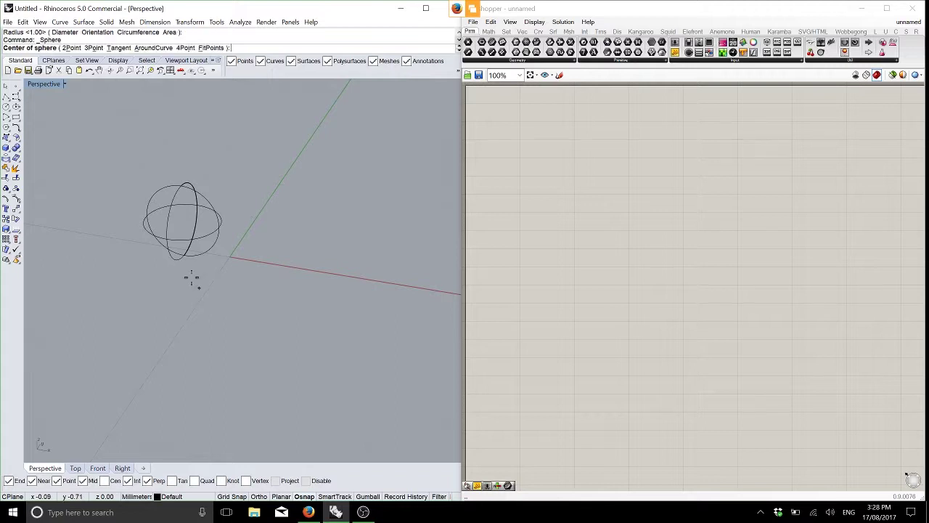
pyautogui.click(65, 84)
pyautogui.click(64, 120)
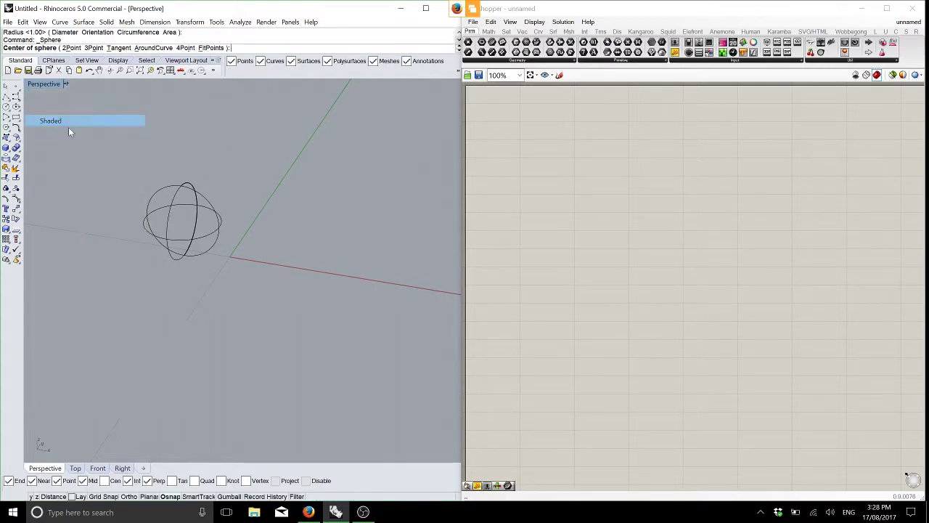
pyautogui.click(192, 314)
pyautogui.click(251, 294)
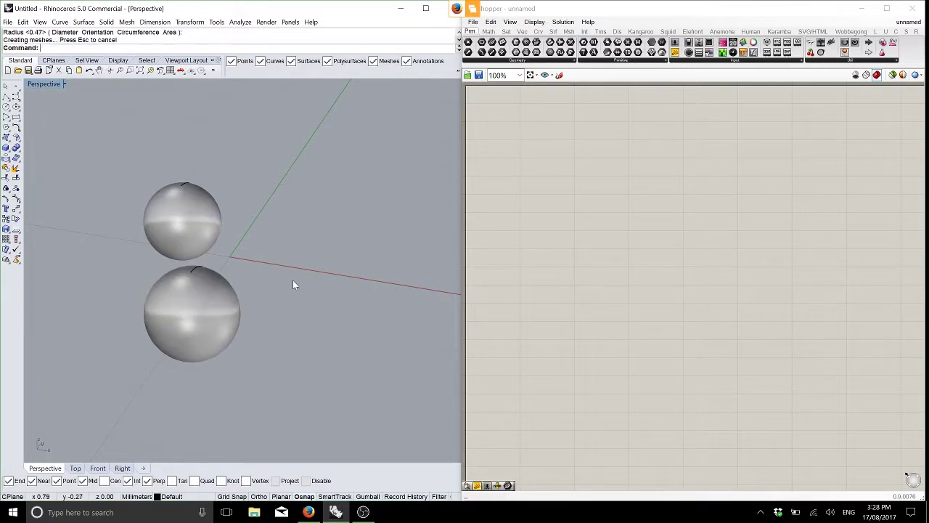
pyautogui.rightClick(297, 263)
pyautogui.click(298, 264)
pyautogui.click(335, 231)
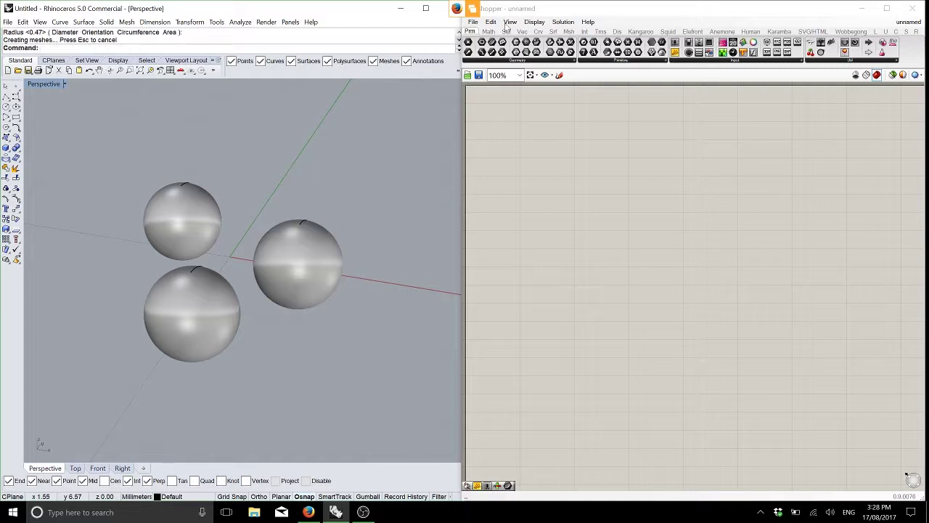
# Add a geometry-holding parameter to the Grasshopper canvas and reference all three Rhino spheres in it
pyautogui.moveTo(542, 58); pyautogui.dragTo(548, 140)
pyautogui.rightClick(548, 139)
pyautogui.click(614, 274)
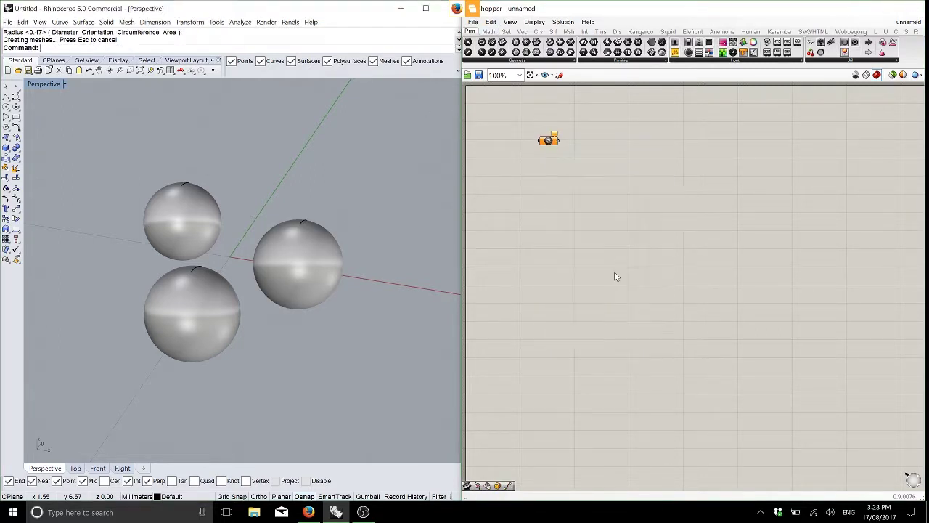
pyautogui.moveTo(325, 317); pyautogui.dragTo(107, 103)
pyautogui.press('Return')
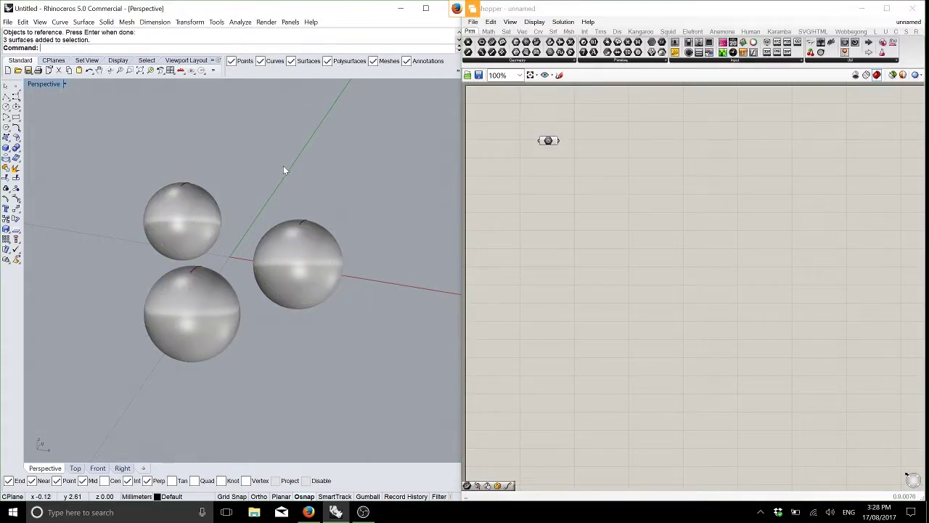
# Delete the parameter that references the three spheres from the Grasshopper canvas
pyautogui.moveTo(579, 160); pyautogui.dragTo(478, 115)
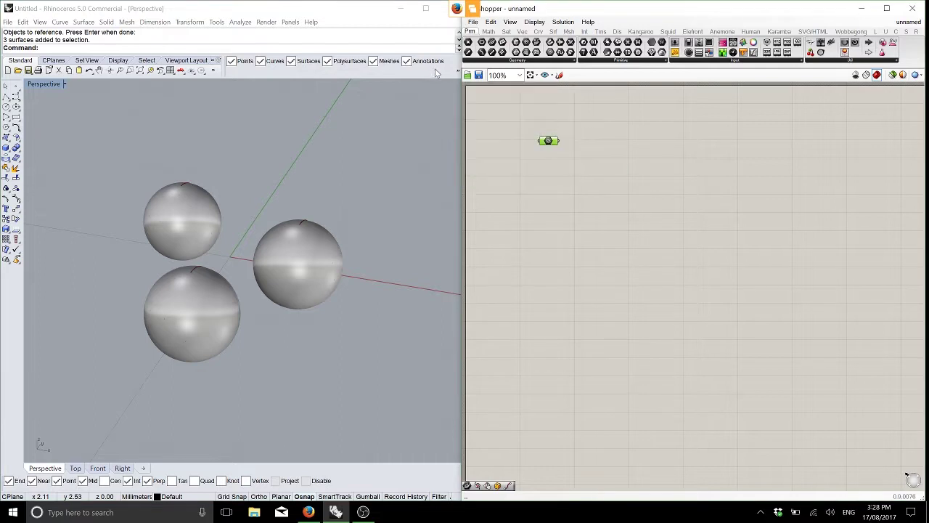
pyautogui.press('Delete')
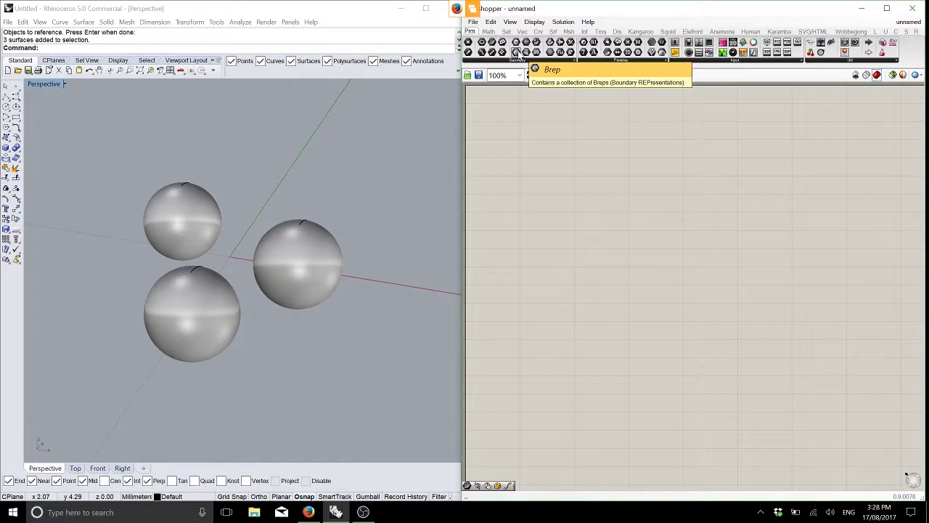
# Place a Geometry parameter on the canvas and assign the three Rhino spheres to it as multiple geometries
pyautogui.moveTo(550, 53); pyautogui.dragTo(540, 175)
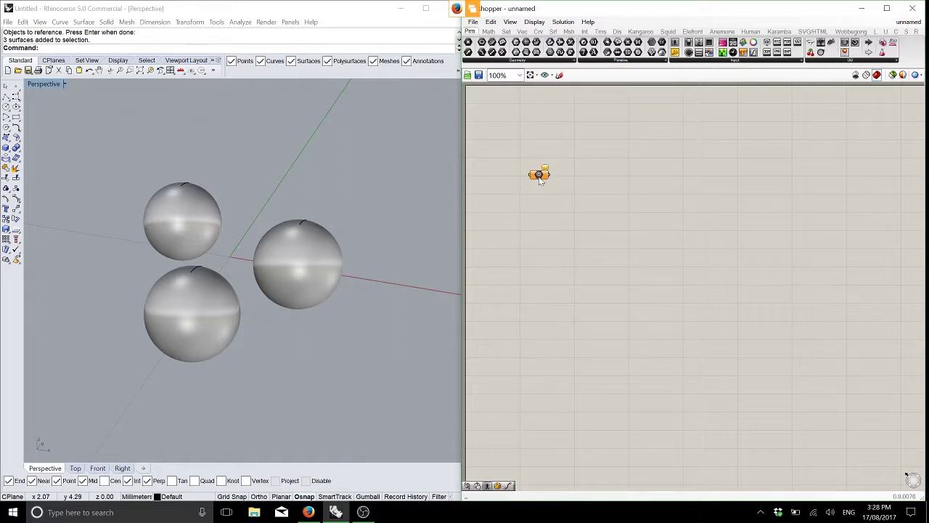
pyautogui.rightClick(542, 179)
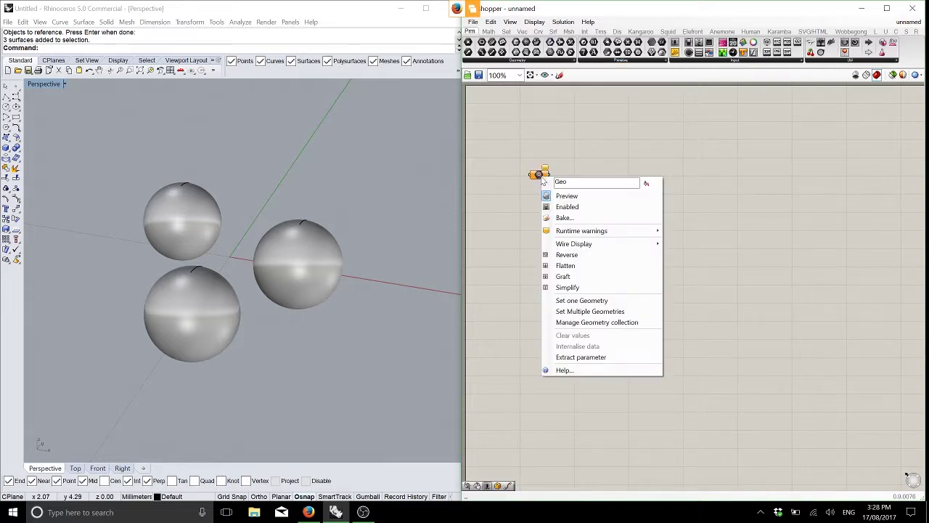
pyautogui.click(621, 313)
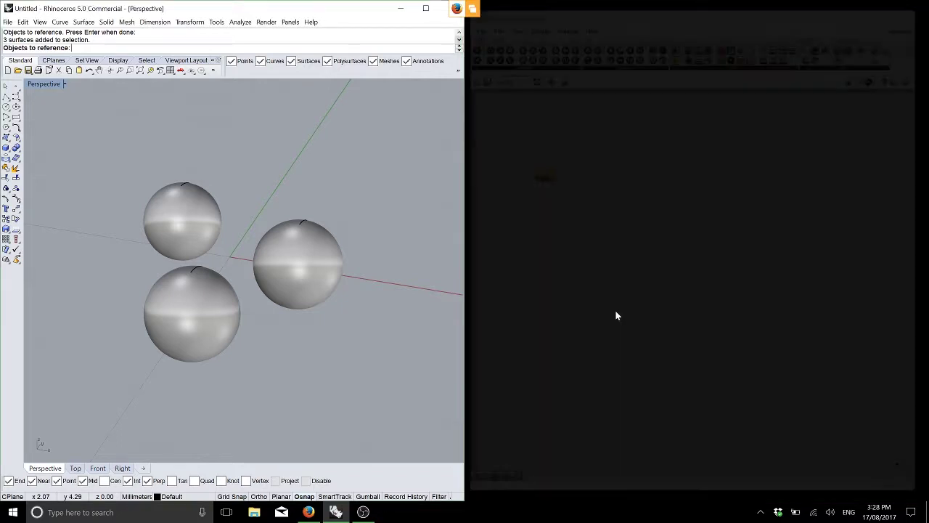
pyautogui.click(309, 263)
pyautogui.click(192, 312)
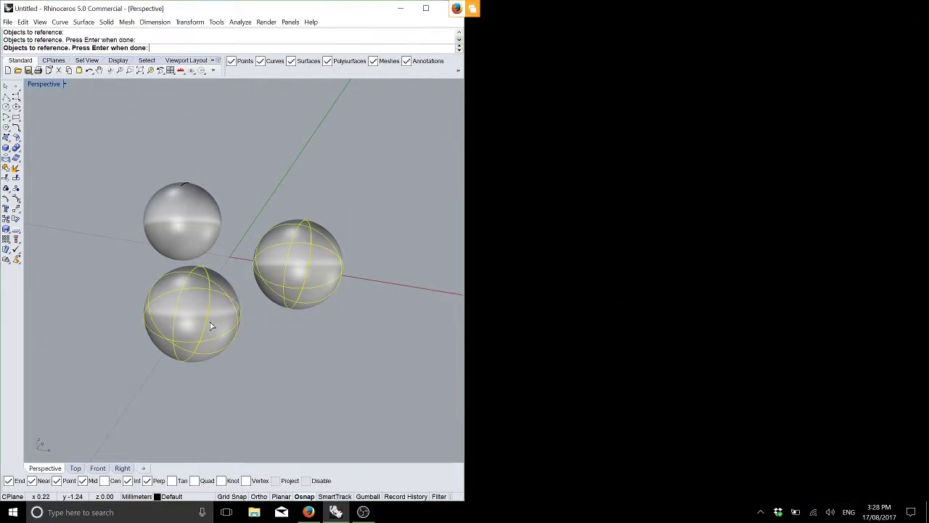
pyautogui.click(184, 208)
pyautogui.press('Return')
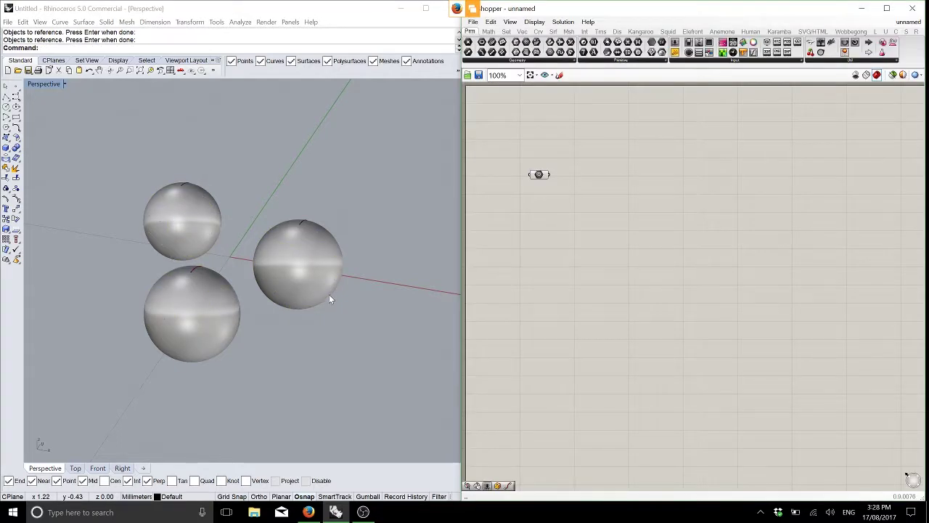
# Hide the three original spheres in Rhino so only their Grasshopper preview is displayed
pyautogui.click(100, 161)
pyautogui.hotkey('ctrl', 'a')
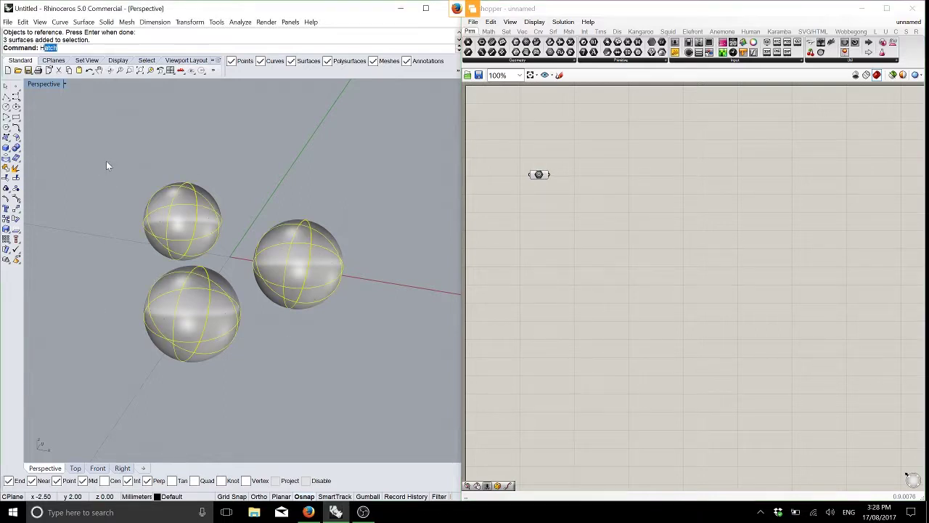
pyautogui.write('ide')
pyautogui.press('Return')
pyautogui.moveTo(298, 199); pyautogui.dragTo(320, 228, button='right')
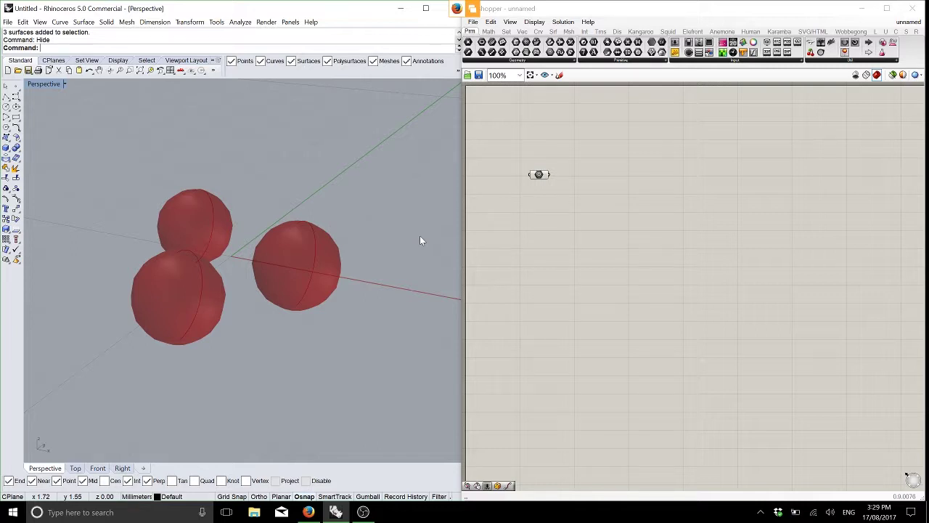
# Maximize the Grasshopper window to fill the screen
pyautogui.click(556, 315)
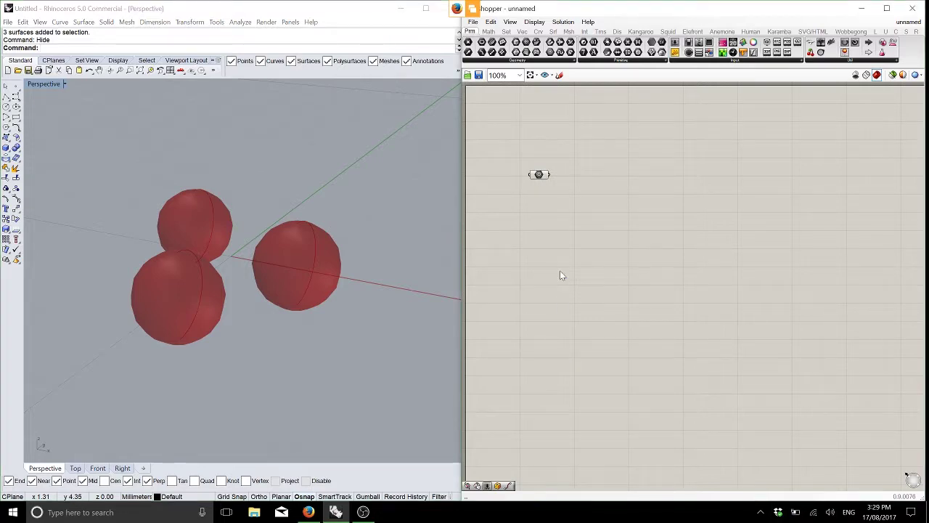
pyautogui.press('super+Left')
pyautogui.press('super+Up')
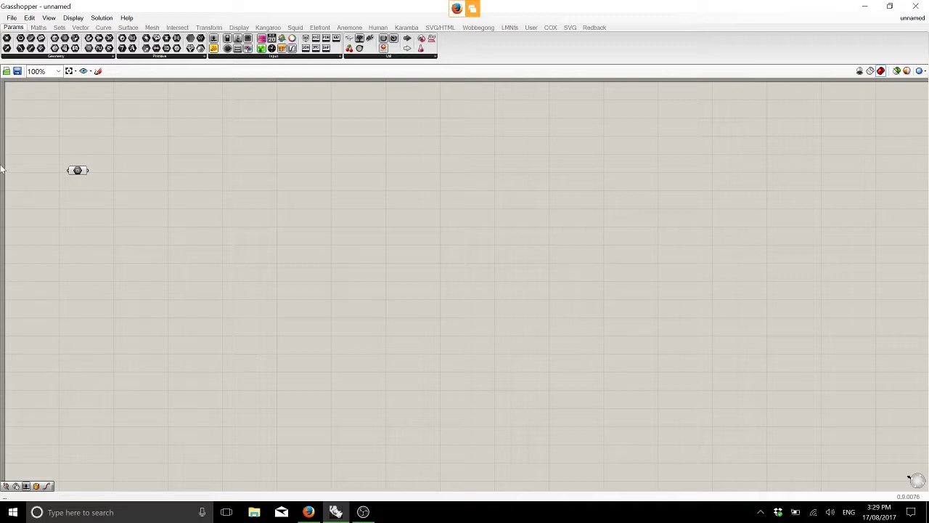
# Turn off icon drawing so components show text labels, and turn off the display of obscure components in the ribbon
pyautogui.click(74, 17)
pyautogui.click(84, 27)
pyautogui.click(48, 17)
pyautogui.click(60, 65)
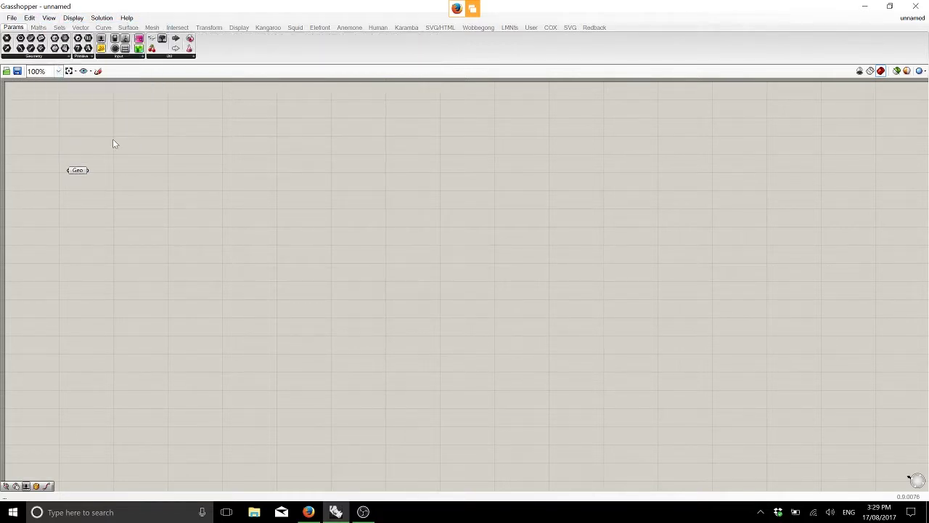
pyautogui.scroll(5, 110, 158)
pyautogui.scroll(3, 185, 172)
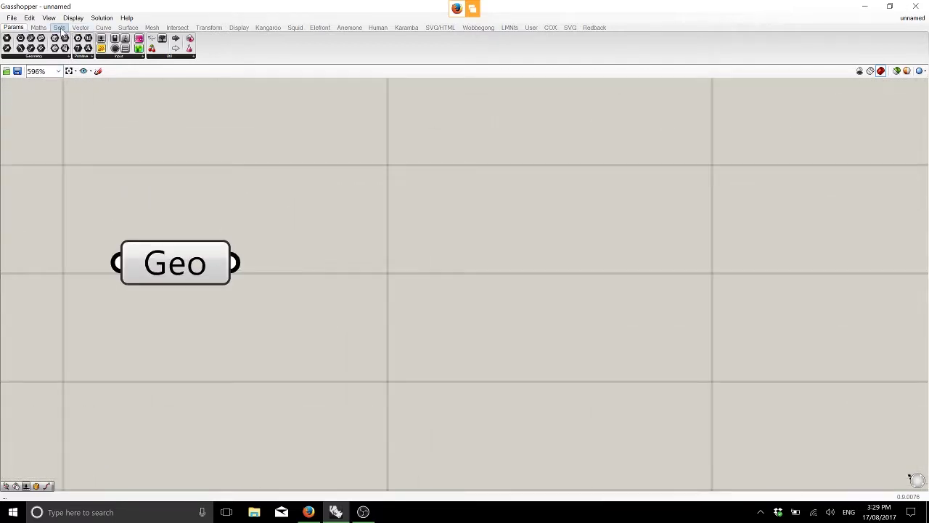
# Place a Sphere component beside the Geometry parameter and a 4Point Surface component beyond it on the canvas
pyautogui.click(60, 27)
pyautogui.click(130, 28)
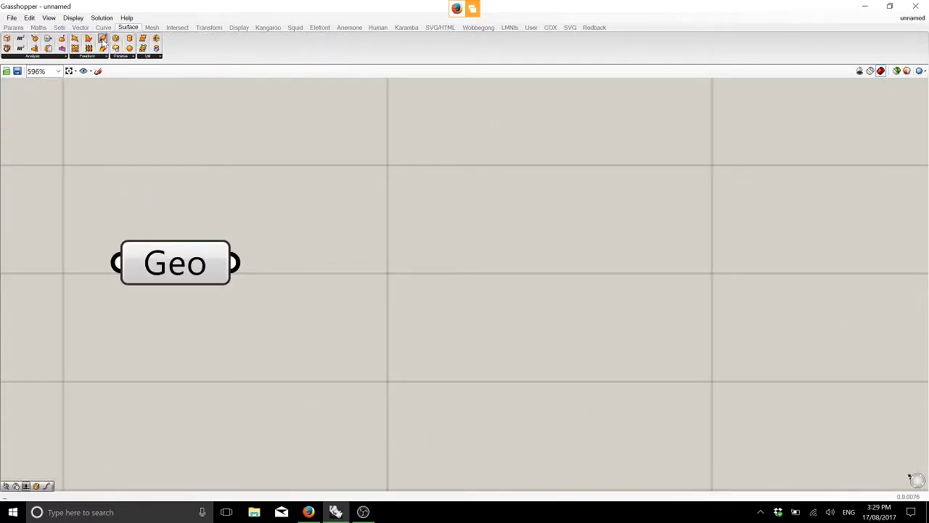
pyautogui.moveTo(129, 48); pyautogui.dragTo(385, 283)
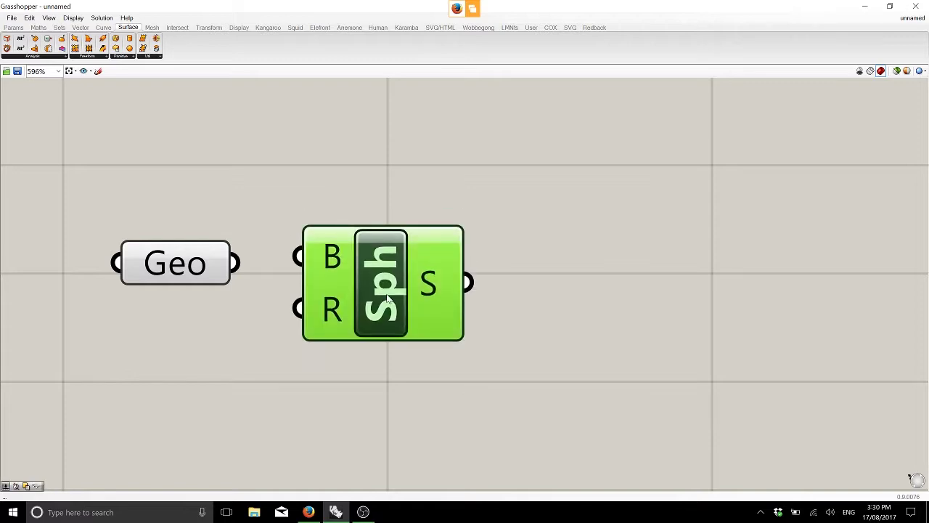
pyautogui.moveTo(75, 38); pyautogui.dragTo(701, 221)
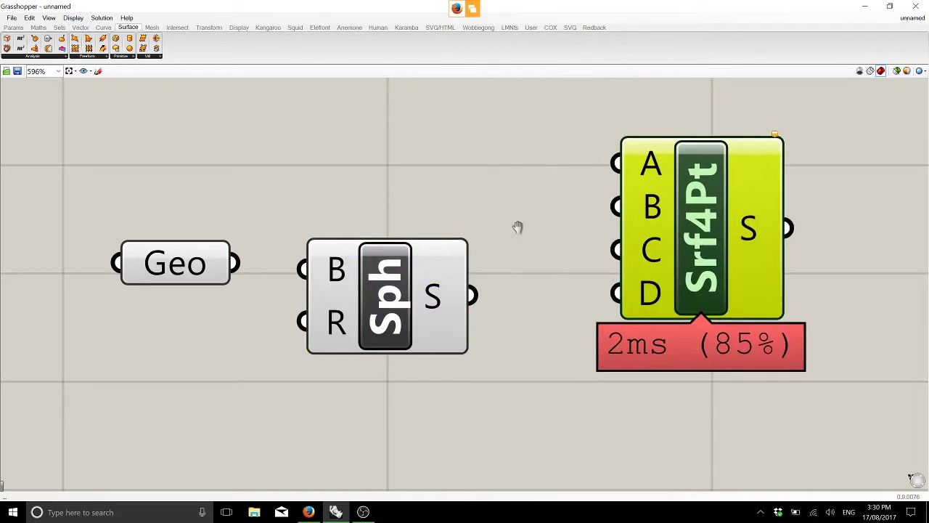
pyautogui.scroll(-3, 429, 254)
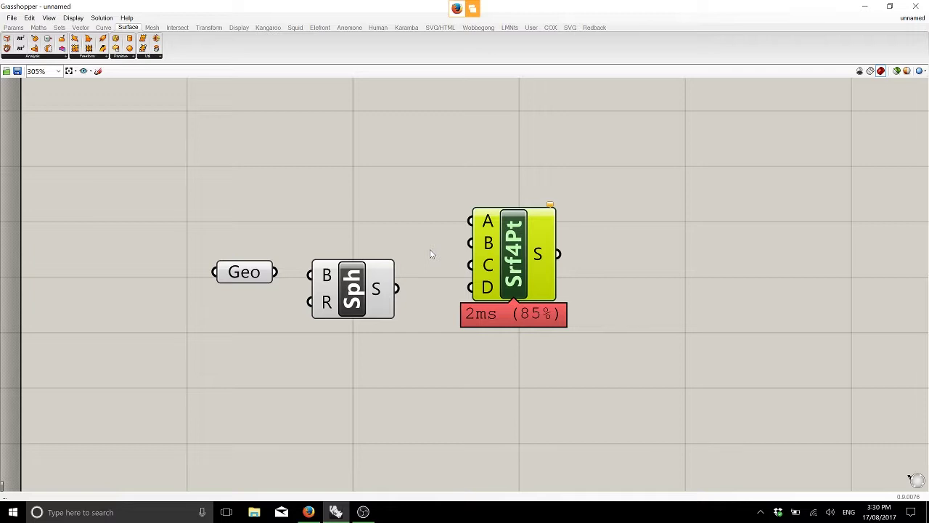
# Turn on Draw Icons so the canvas components show icons instead of text labels
pyautogui.click(68, 18)
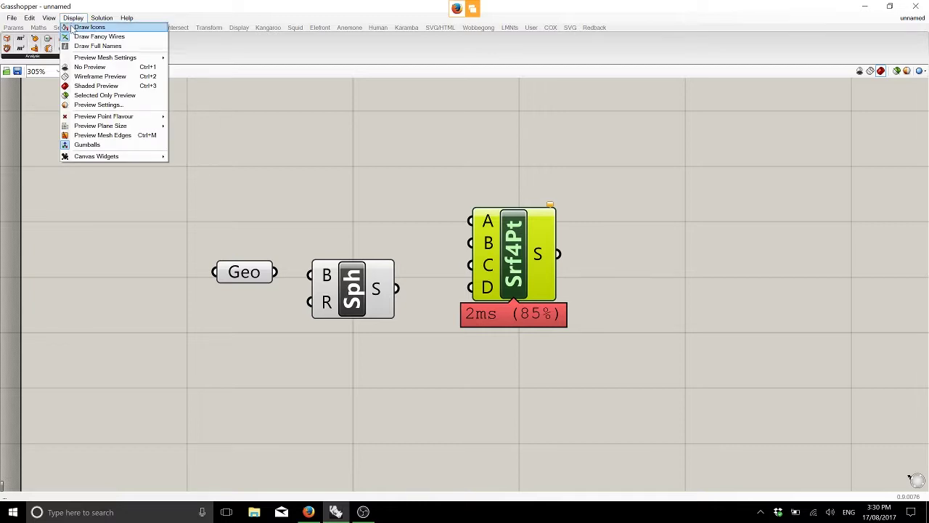
pyautogui.click(74, 27)
pyautogui.click(227, 182)
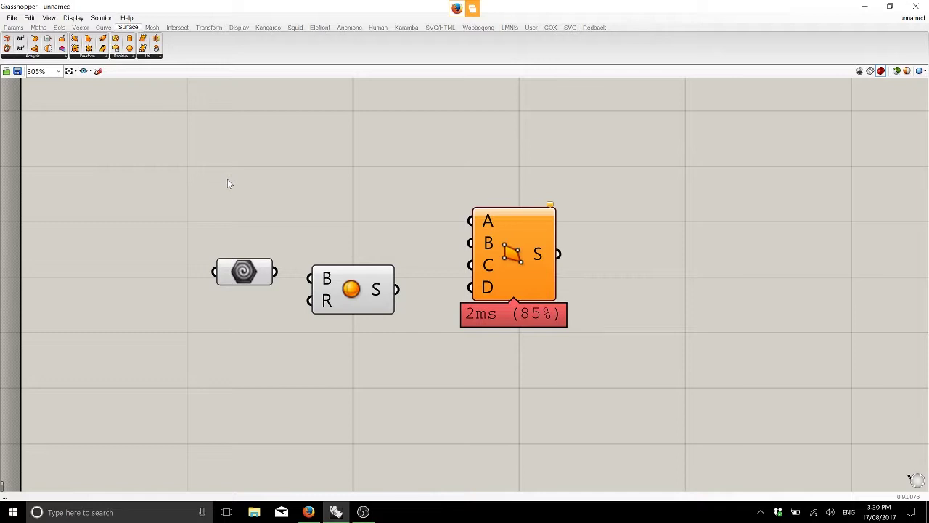
# Add a second Sphere component through the canvas keyword search "Sphere" and move it directly above the first one
pyautogui.doubleClick(225, 181)
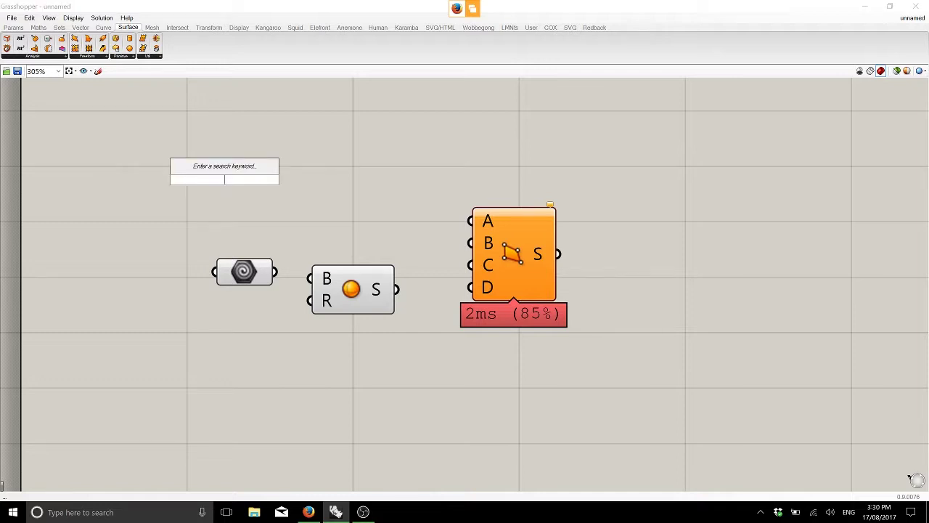
pyautogui.write('s')
pyautogui.press('BackSpace')
pyautogui.write('Spher')
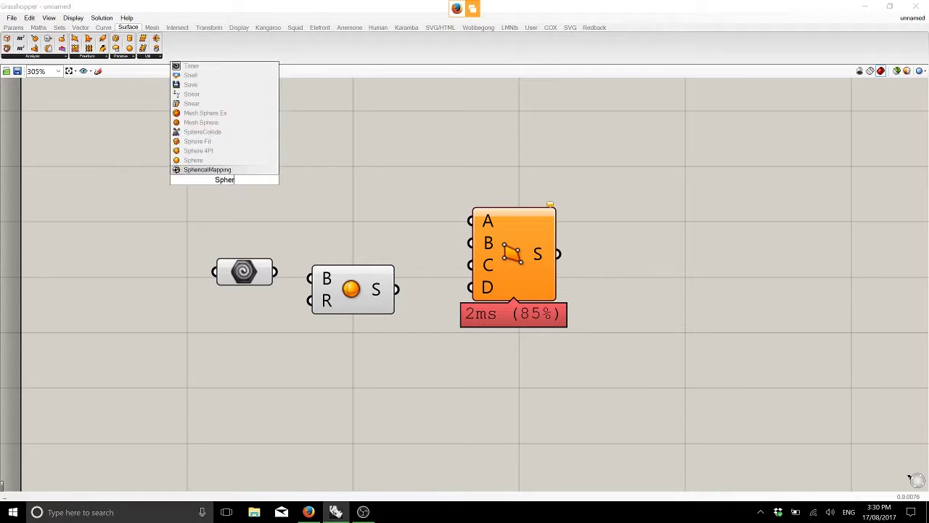
pyautogui.write('e')
pyautogui.press('Return')
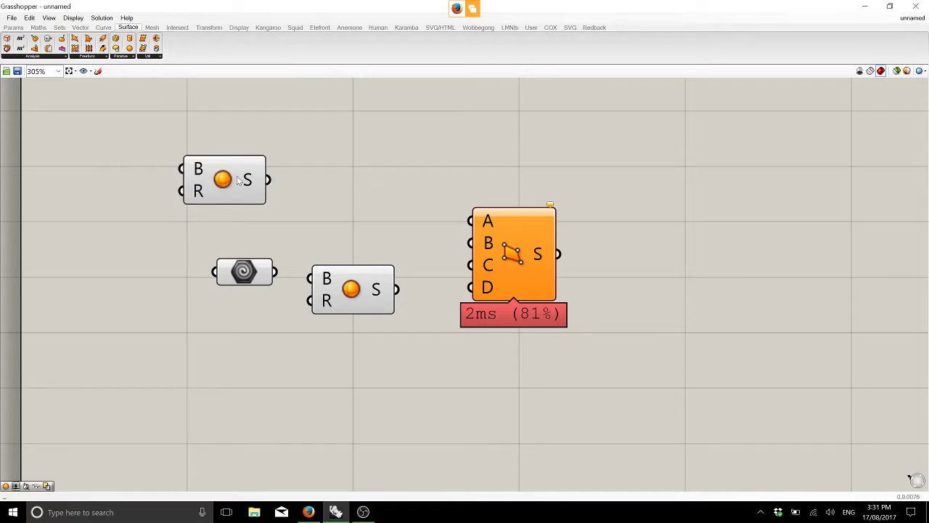
pyautogui.moveTo(237, 182); pyautogui.dragTo(364, 217)
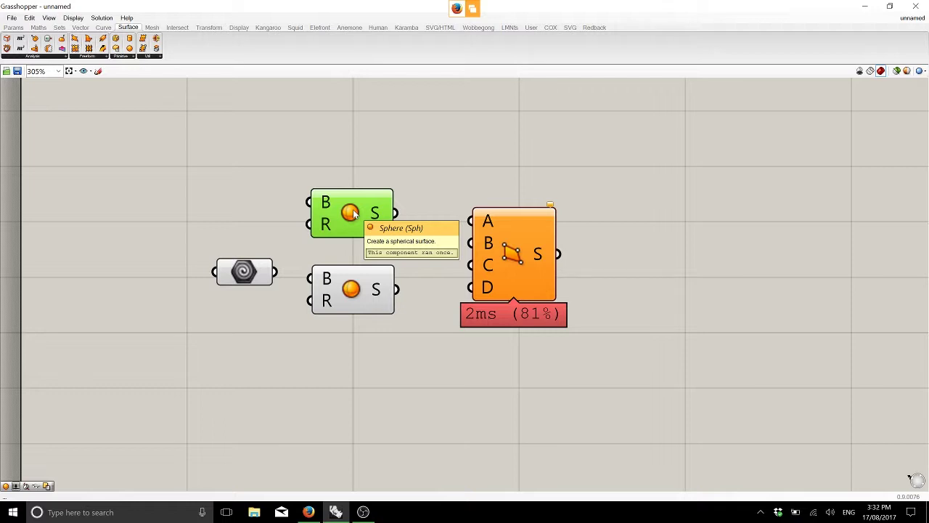
# Switch to the Windows display settings and set the screen resolution to 800 × 600
pyautogui.press('super+d')
pyautogui.rightClick(186, 226)
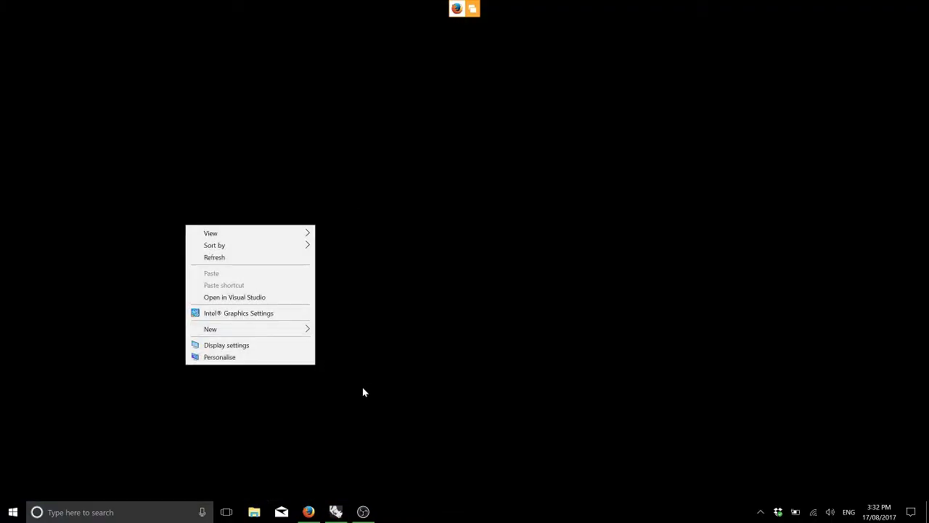
pyautogui.click(265, 344)
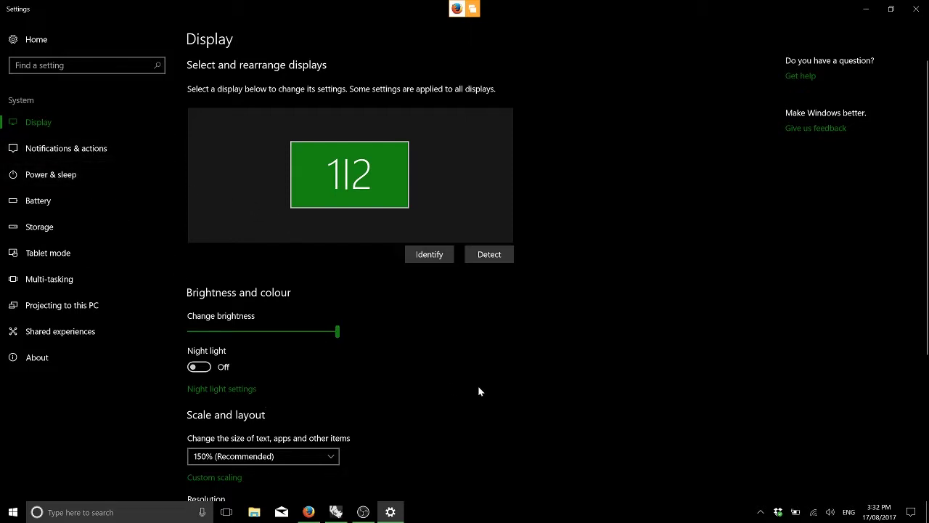
pyautogui.scroll(-5, 468, 386)
pyautogui.click(259, 308)
pyautogui.scroll(-1, 247, 383)
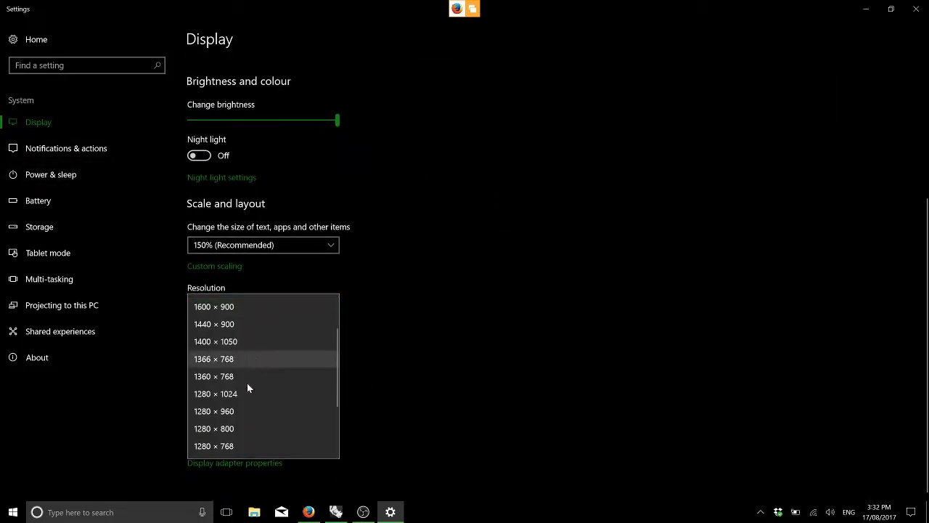
pyautogui.scroll(-3, 247, 389)
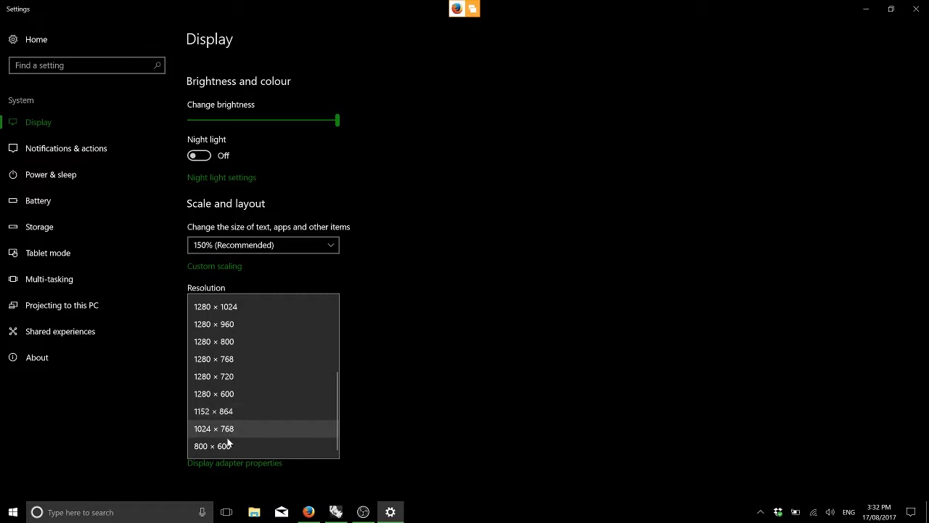
pyautogui.click(228, 445)
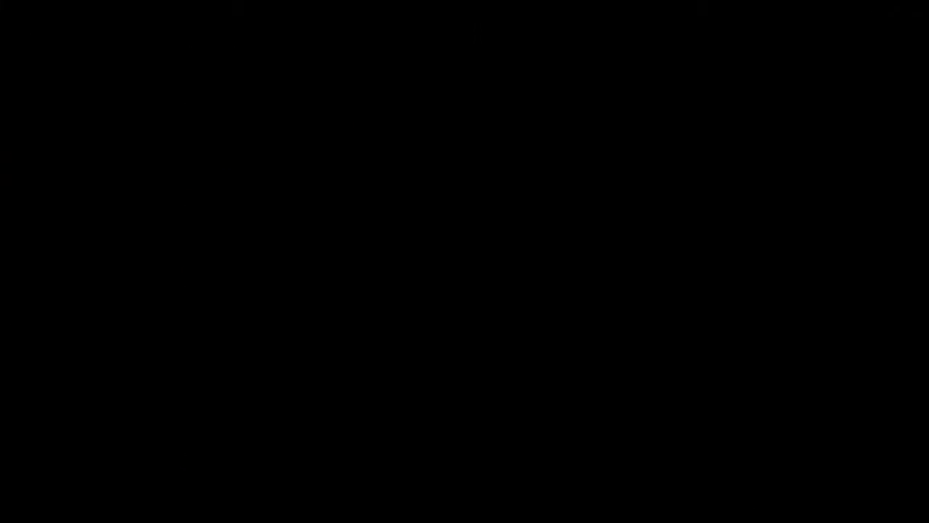
# Switch to Rhino and snap its window to the left half of the screen, with Settings filling the other half
pyautogui.hotkey('alt', 'Tab')
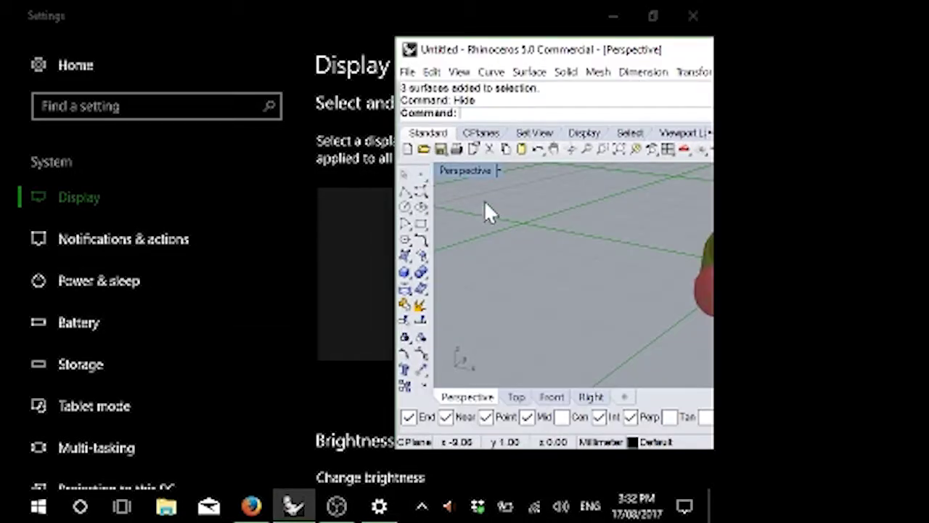
pyautogui.press('super+Left')
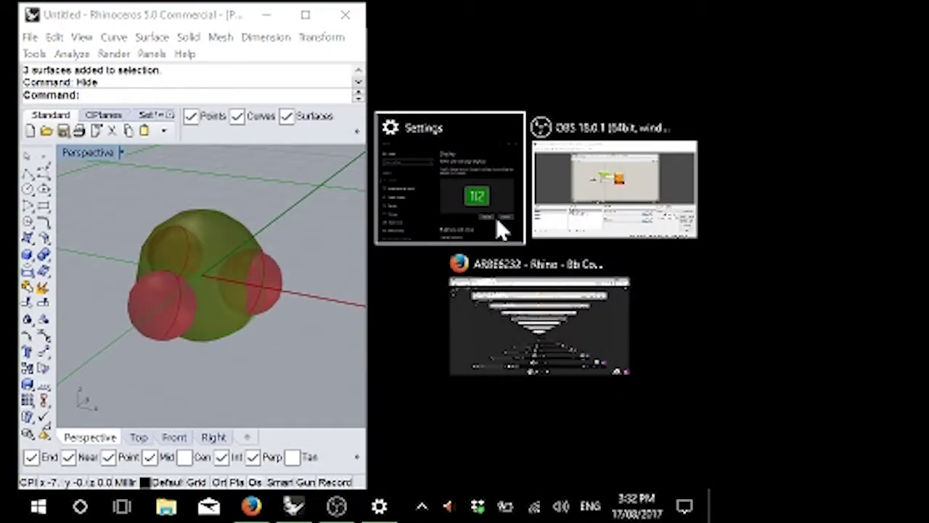
pyautogui.click(496, 217)
pyautogui.hotkey('alt', 'Tab')
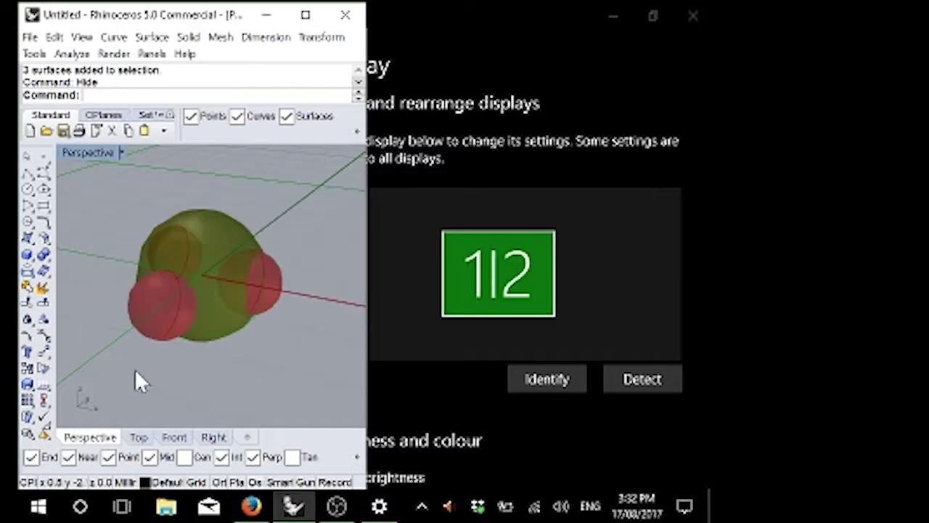
pyautogui.hotkey('alt', 'Tab')
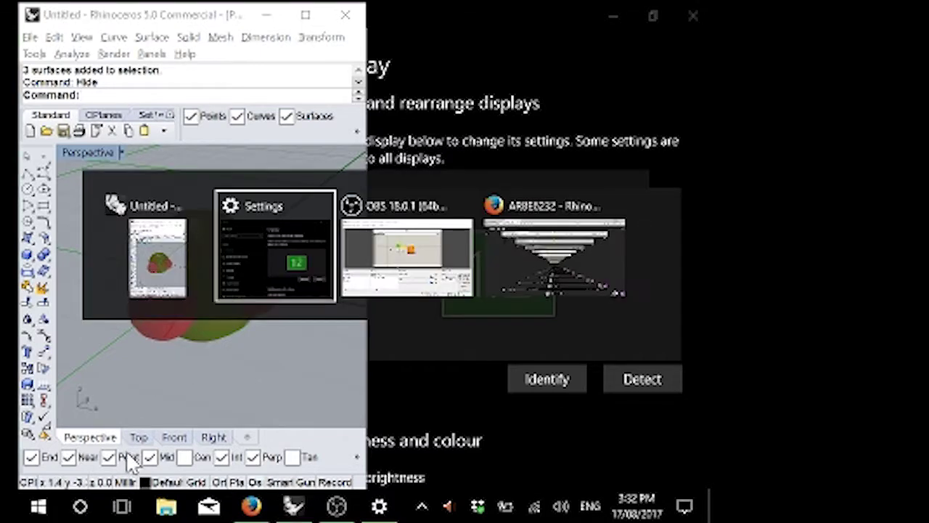
pyautogui.hotkey('alt', 'Tab')
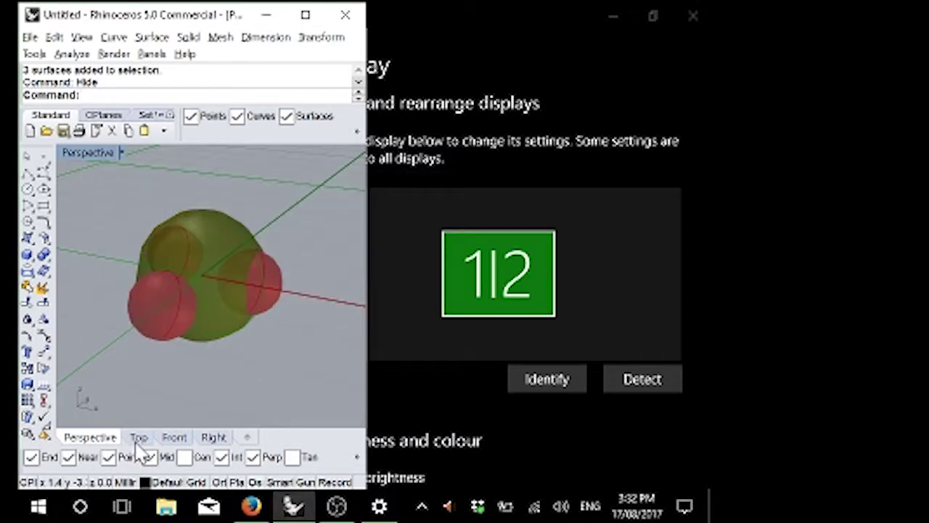
# Hide the Grasshopper editor and show it again with the Editor options of Rhino's -Grasshopper command
pyautogui.write('Grass')
pyautogui.press('Return')
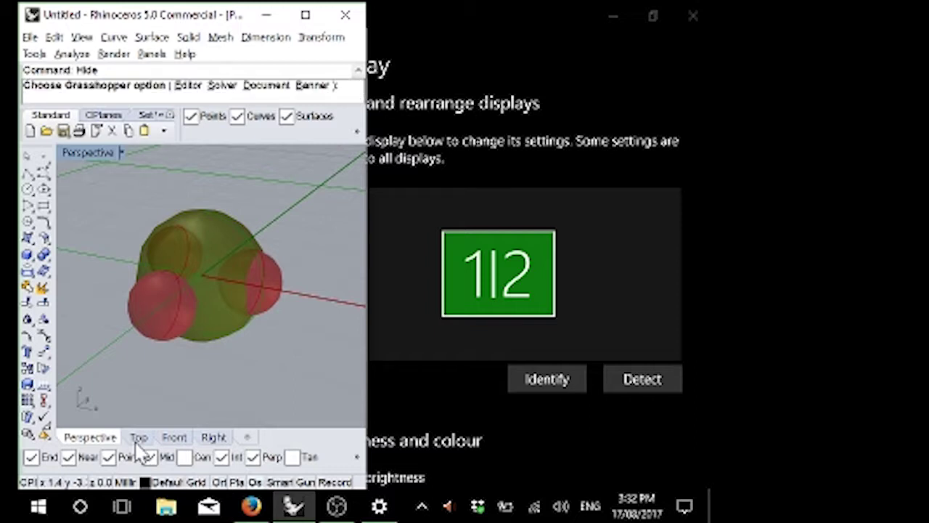
pyautogui.write('e')
pyautogui.press('Return')
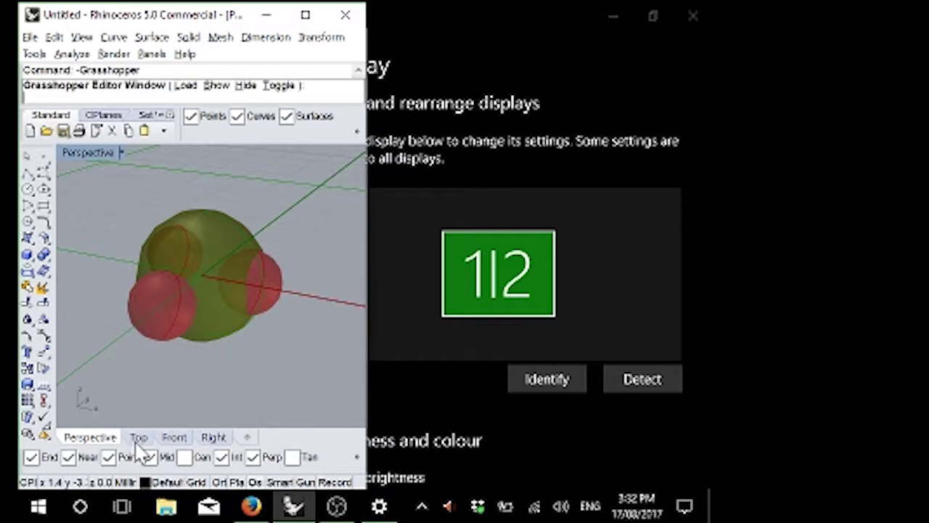
pyautogui.write('h')
pyautogui.press('Return')
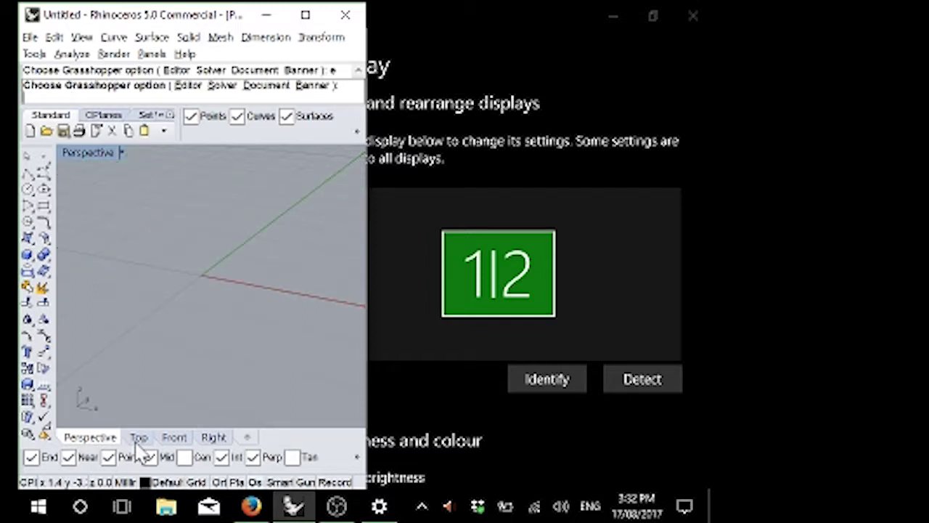
pyautogui.write('s')
pyautogui.press('Return')
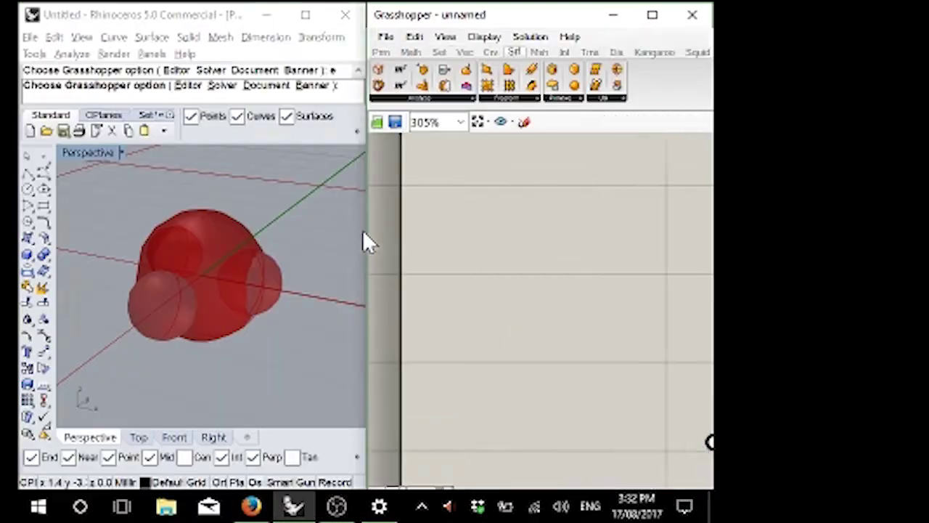
# Maximize the restored Grasshopper editor so it fills the low-resolution screen
pyautogui.press('super+Left')
pyautogui.click(585, 187)
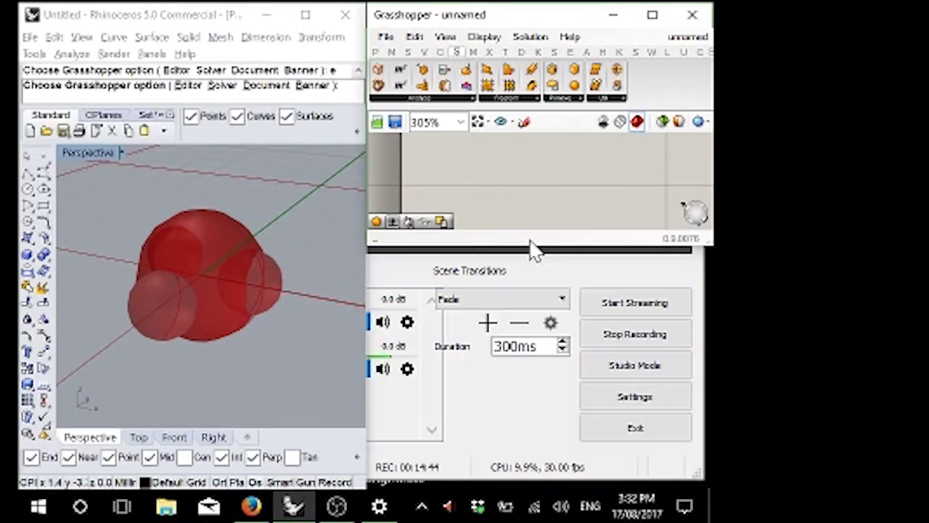
pyautogui.press('super+Up')
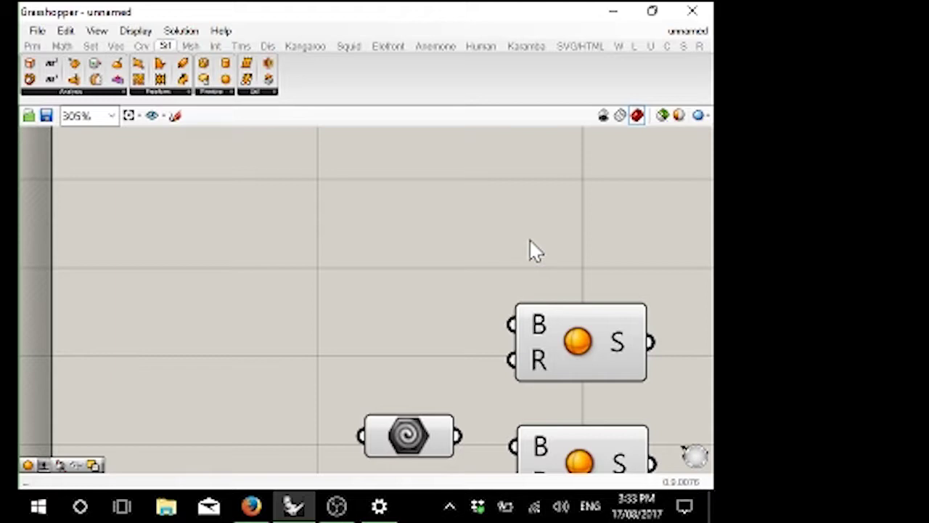
# Turn on Obscure Components in the ribbon and expand the full Analysis component list of the Surface category
pyautogui.click(90, 46)
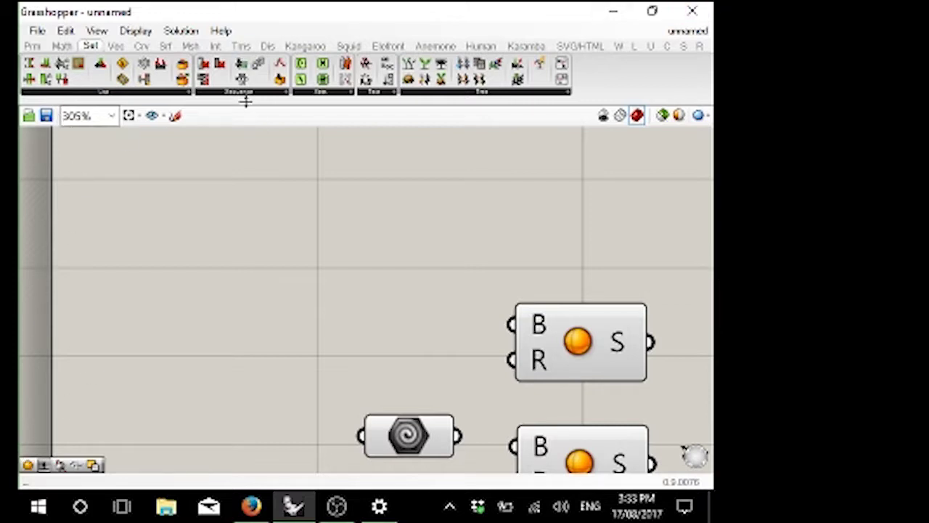
pyautogui.click(166, 46)
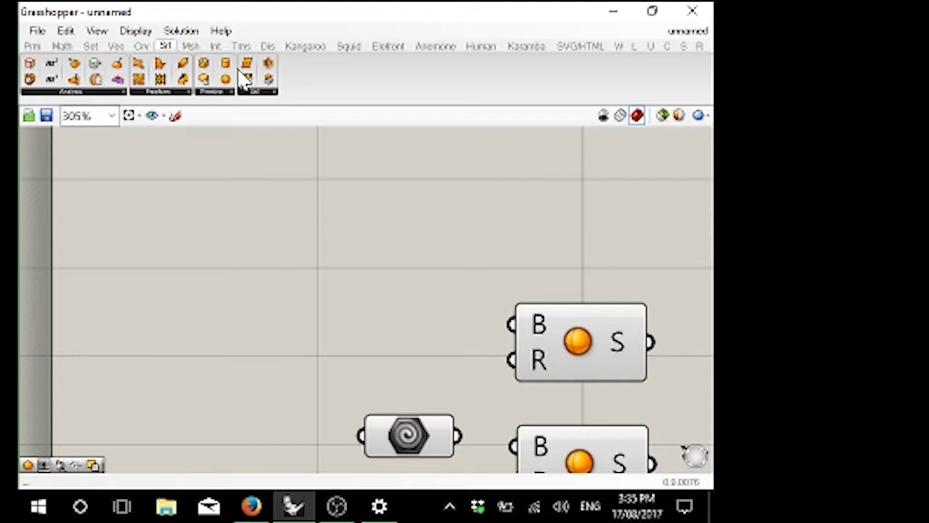
pyautogui.click(95, 33)
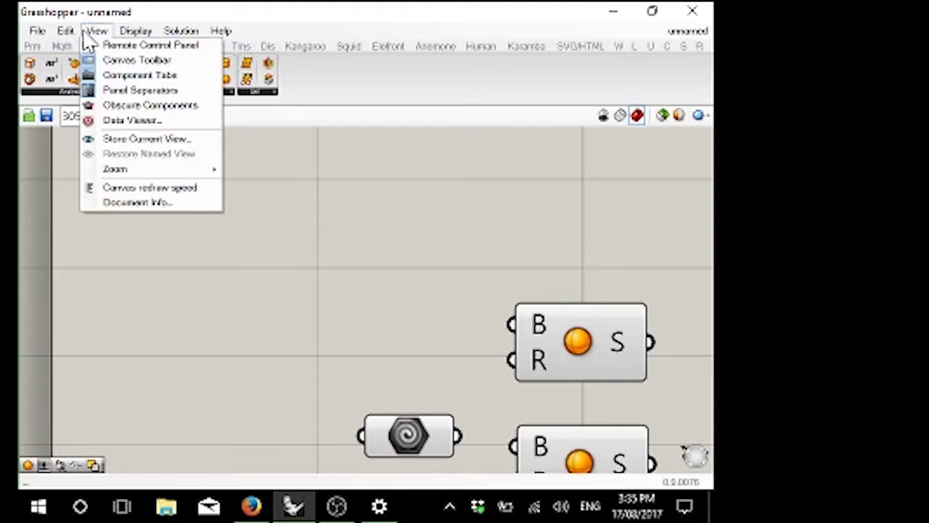
pyautogui.click(149, 106)
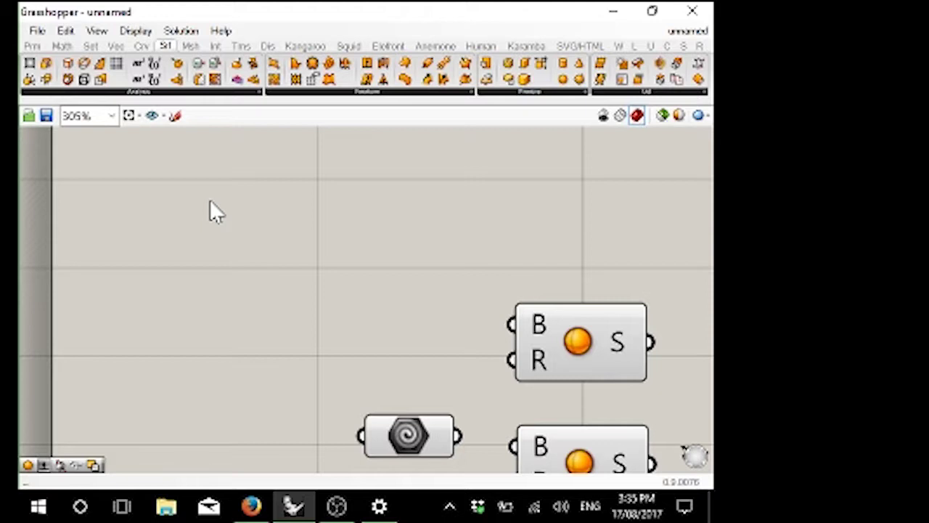
pyautogui.click(146, 94)
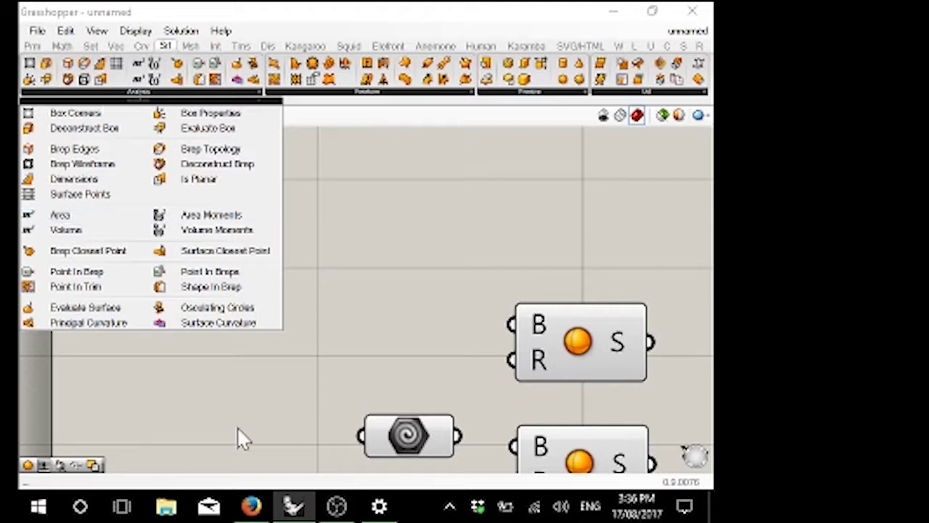
# Arrange the Grasshopper window side by side with Rhino and bring the Geometry and Sphere components into view
pyautogui.press('super+Left')
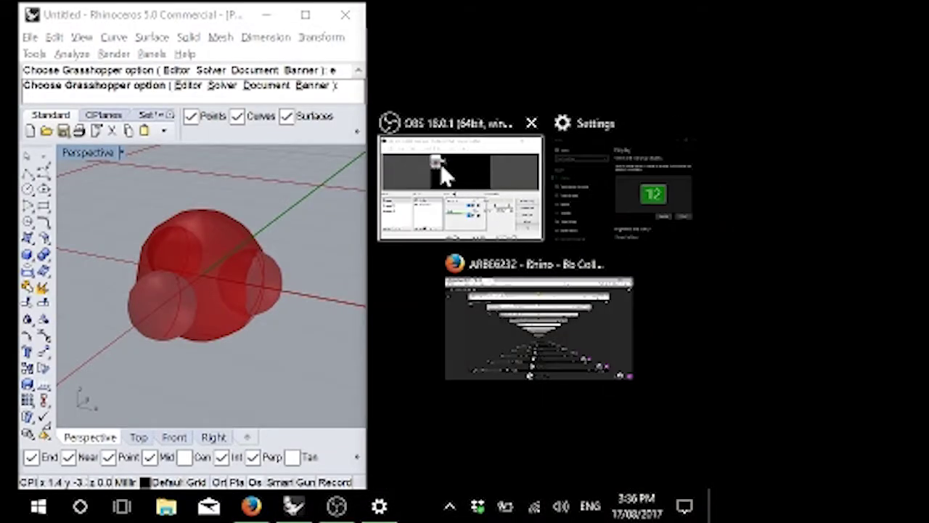
pyautogui.click(357, 238)
pyautogui.moveTo(481, 264); pyautogui.dragTo(523, 268, button='right')
pyautogui.scroll(-2, 535, 271)
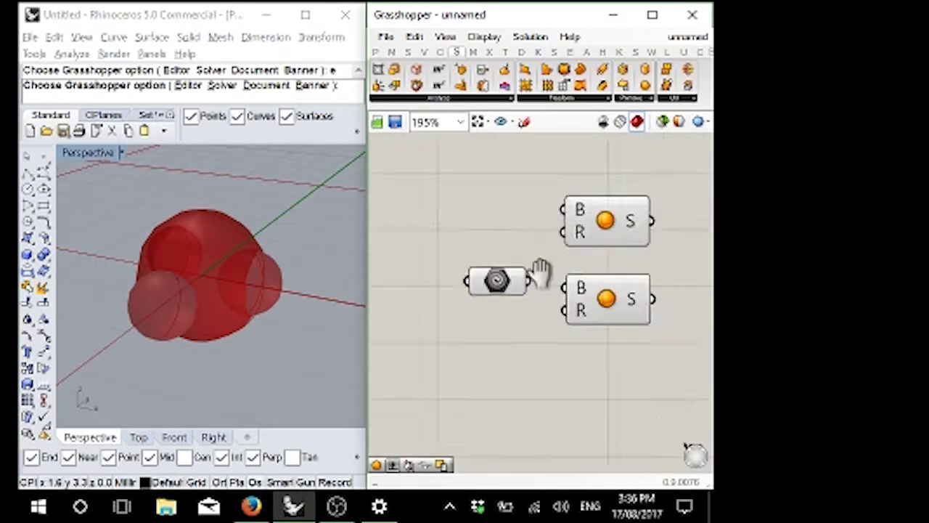
# Select the lower Sphere component and expand the full Primitive component list of the Surface category
pyautogui.click(539, 308)
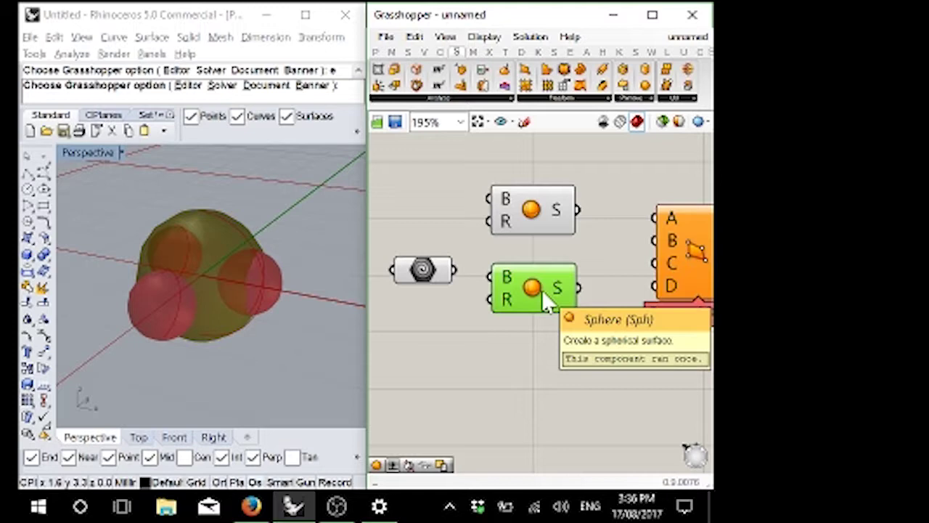
pyautogui.click(635, 97)
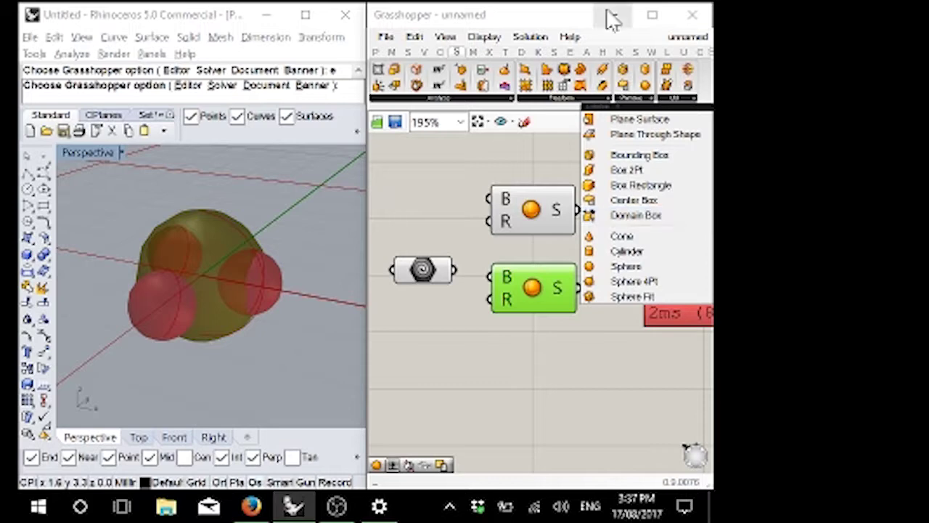
pyautogui.click(514, 193)
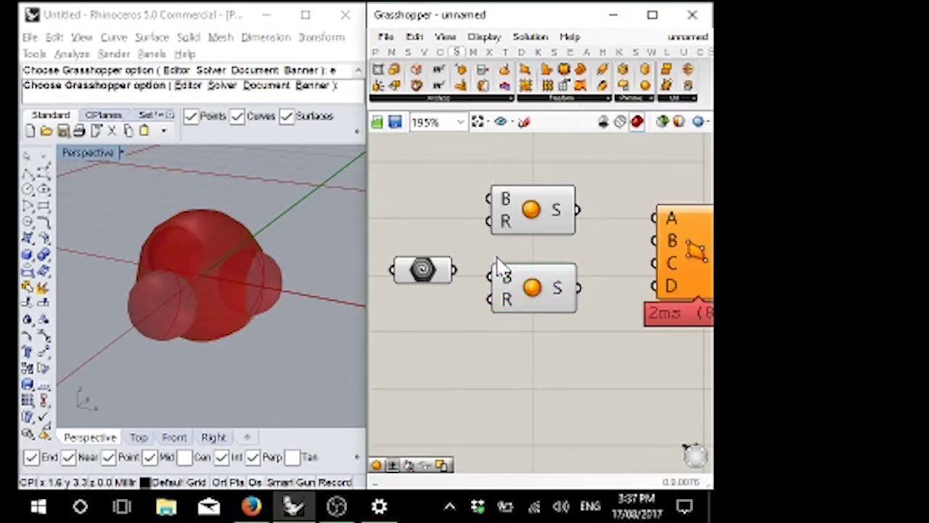
# Move the lower Sphere component farther away from the upper Sphere and the Geometry component on the canvas
pyautogui.moveTo(498, 265); pyautogui.dragTo(502, 228, button='right')
pyautogui.scroll(1, 511, 247)
pyautogui.moveTo(511, 246); pyautogui.dragTo(573, 268)
pyautogui.click(566, 234)
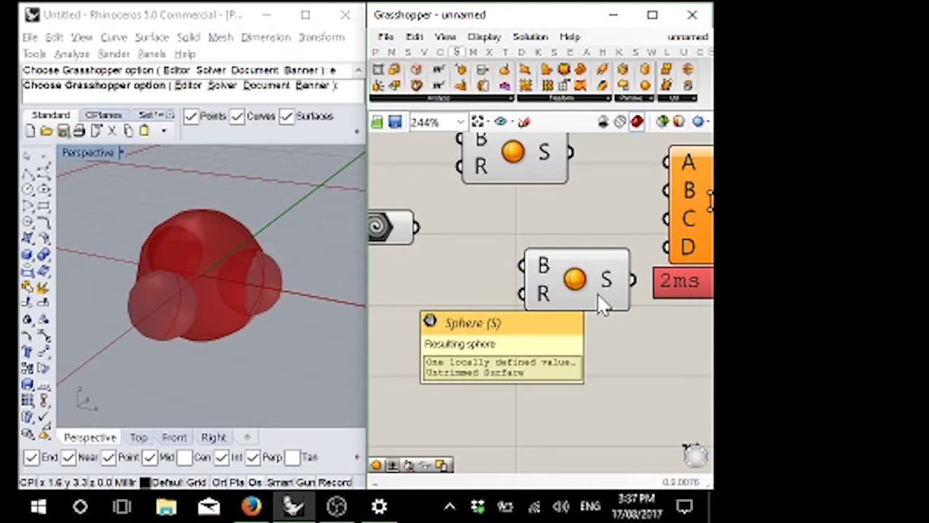
# Switch to the Collaborate session in Firefox and reload the session
pyautogui.click(255, 506)
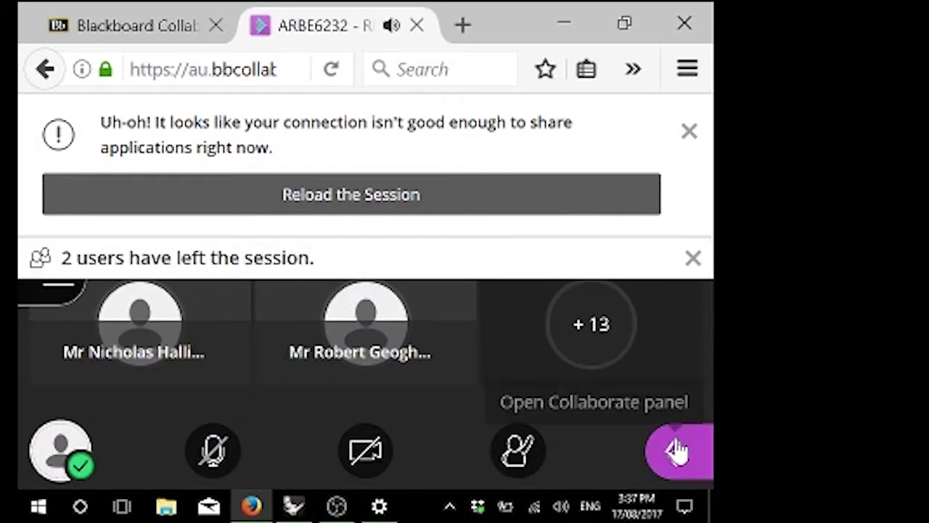
pyautogui.click(677, 450)
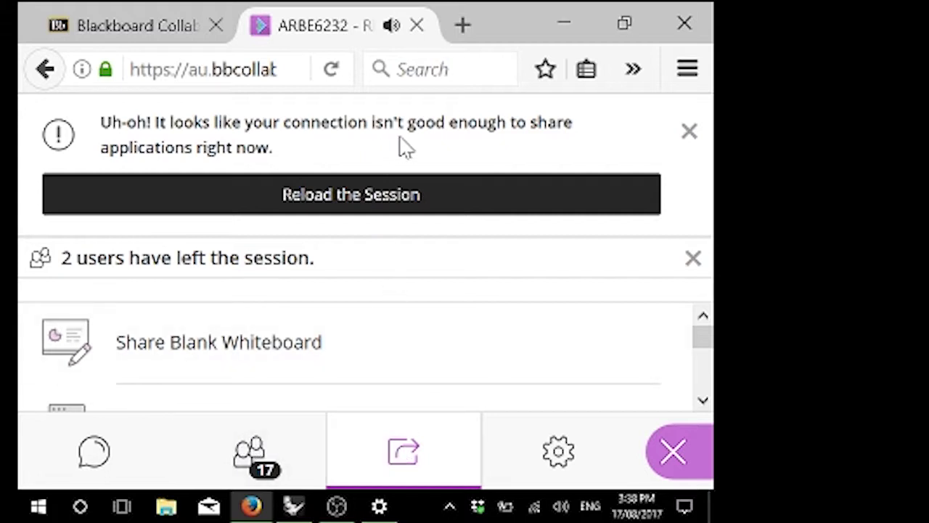
pyautogui.click(402, 195)
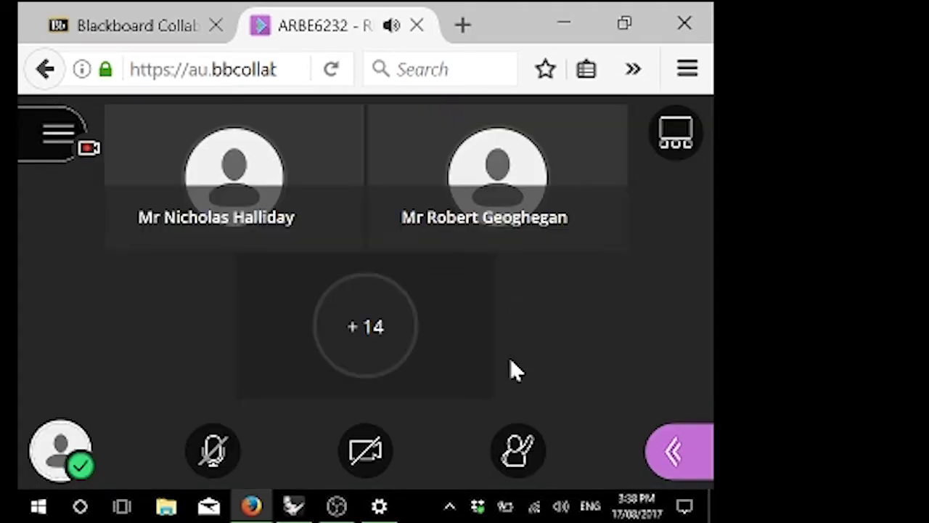
# Start application sharing in the Collaborate session with the Entire Screen option
pyautogui.click(660, 452)
pyautogui.click(404, 457)
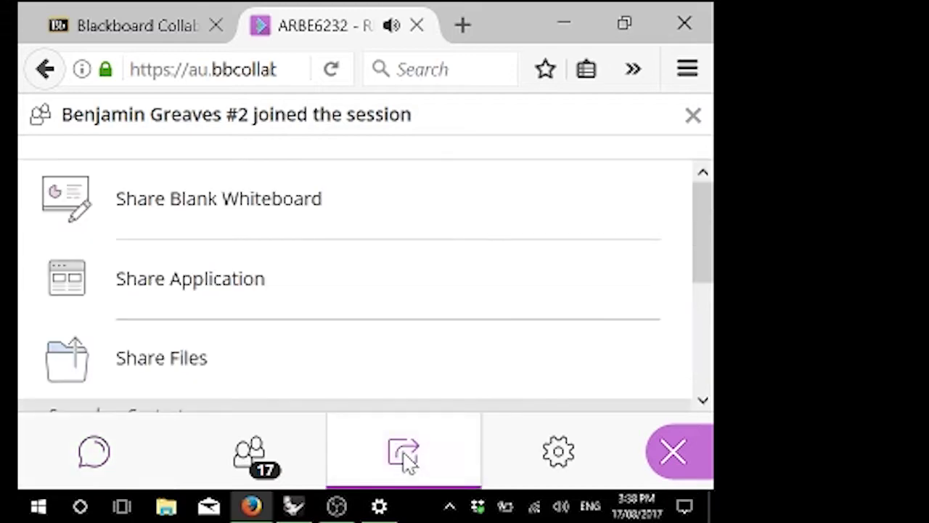
pyautogui.click(253, 289)
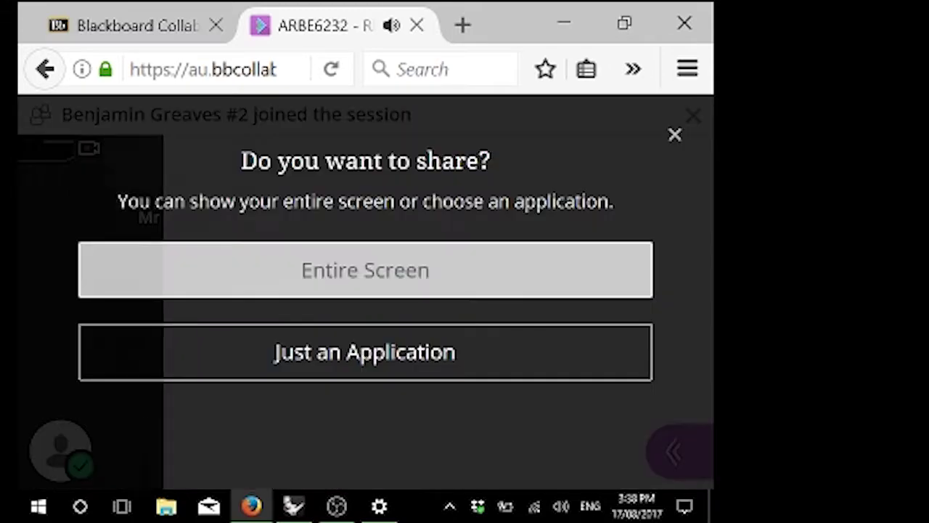
pyautogui.click(276, 274)
# Try to choose Entire screen as the screen to share in the browser's permission prompt, closing the stray new tab
pyautogui.click(255, 194)
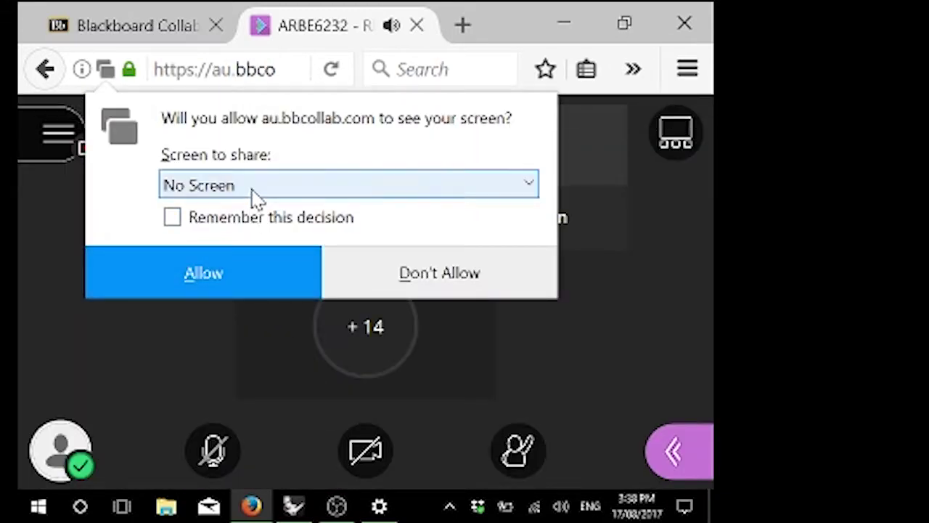
pyautogui.click(244, 246)
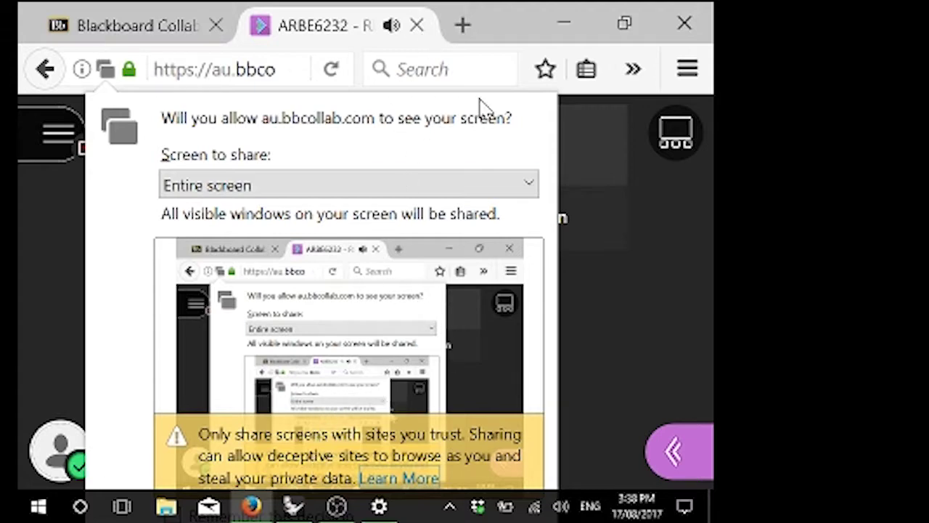
pyautogui.doubleClick(512, 29)
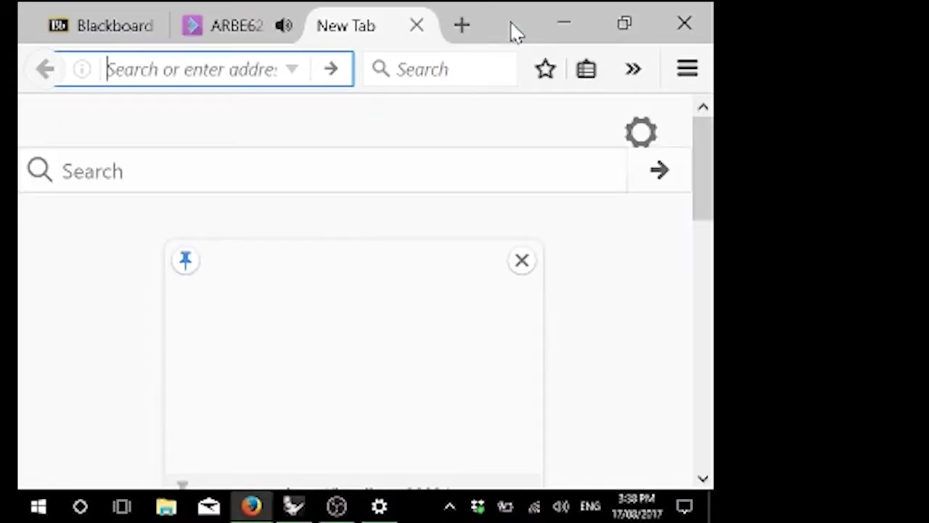
pyautogui.click(417, 25)
pyautogui.click(243, 193)
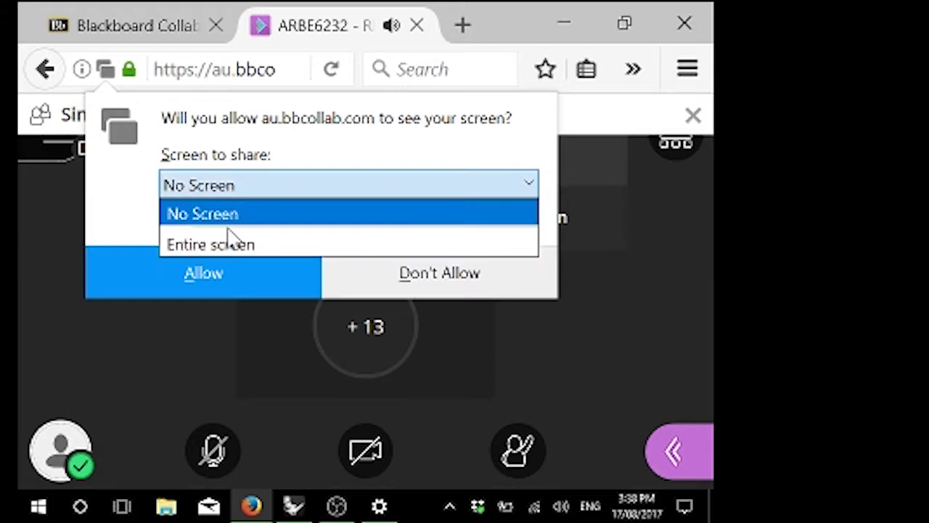
pyautogui.click(228, 239)
# Show the desktop and change the display resolution to 1024 × 768 in Windows Settings
pyautogui.press('super')
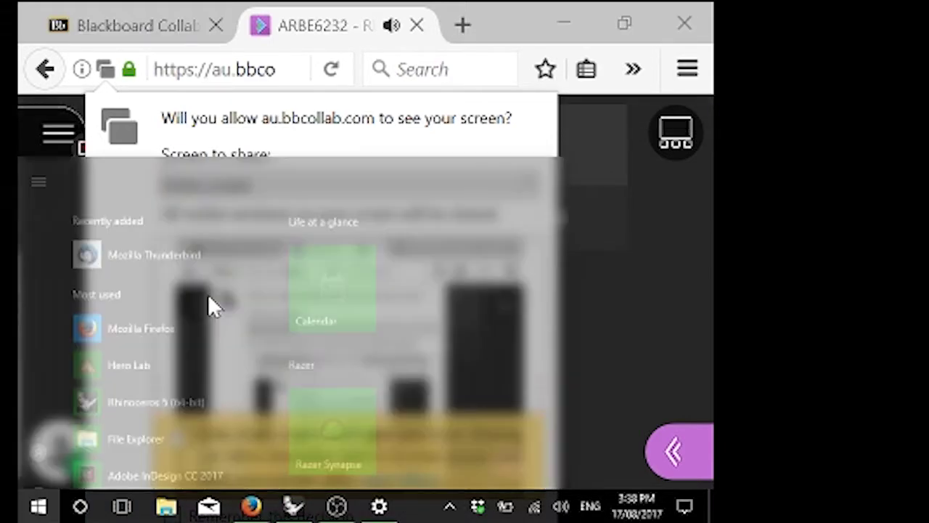
pyautogui.write('d')
pyautogui.press('Return')
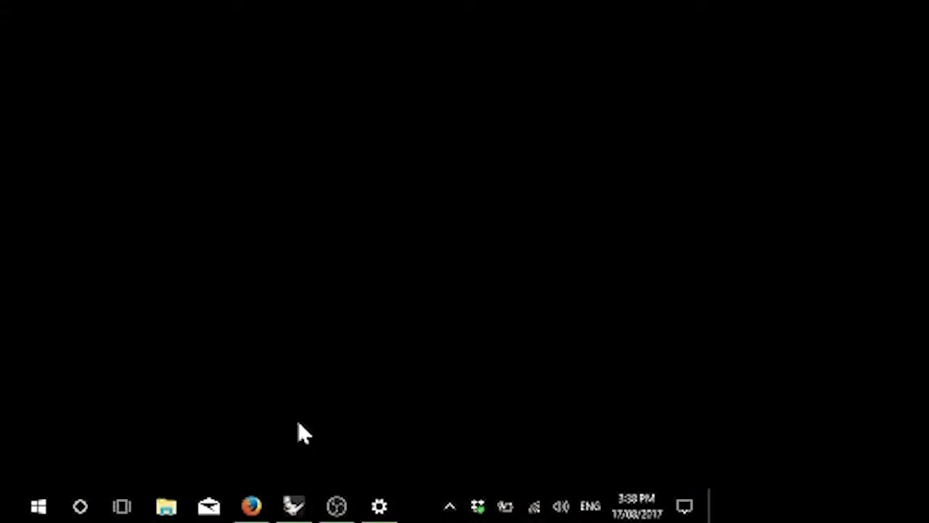
pyautogui.click(380, 505)
pyautogui.scroll(-7, 530, 394)
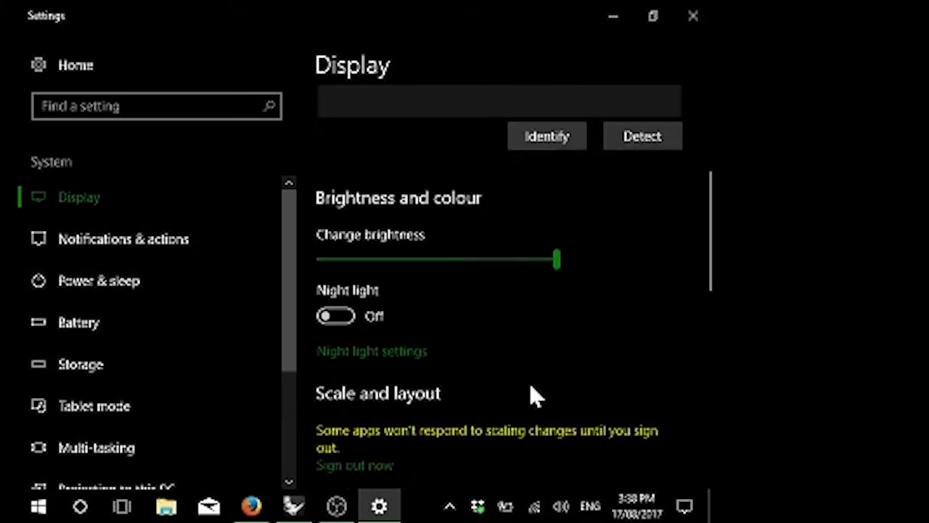
pyautogui.click(410, 386)
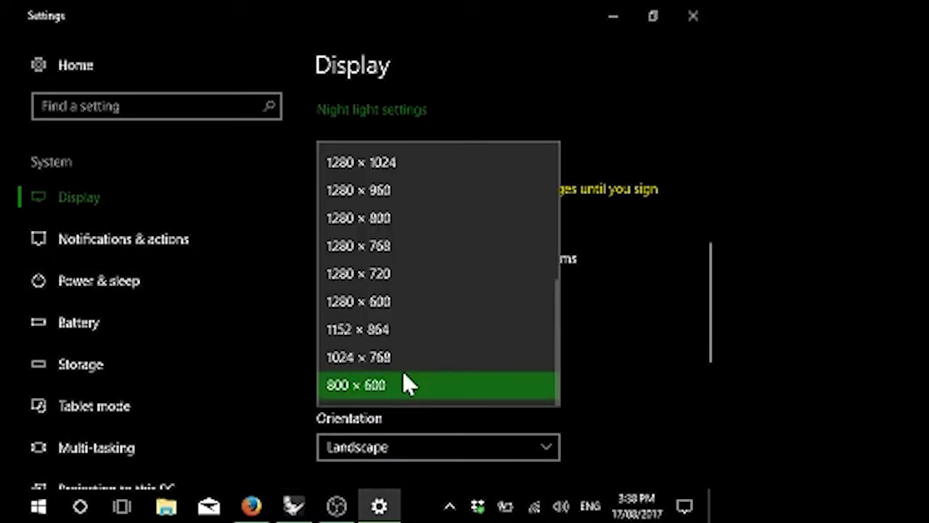
pyautogui.click(400, 361)
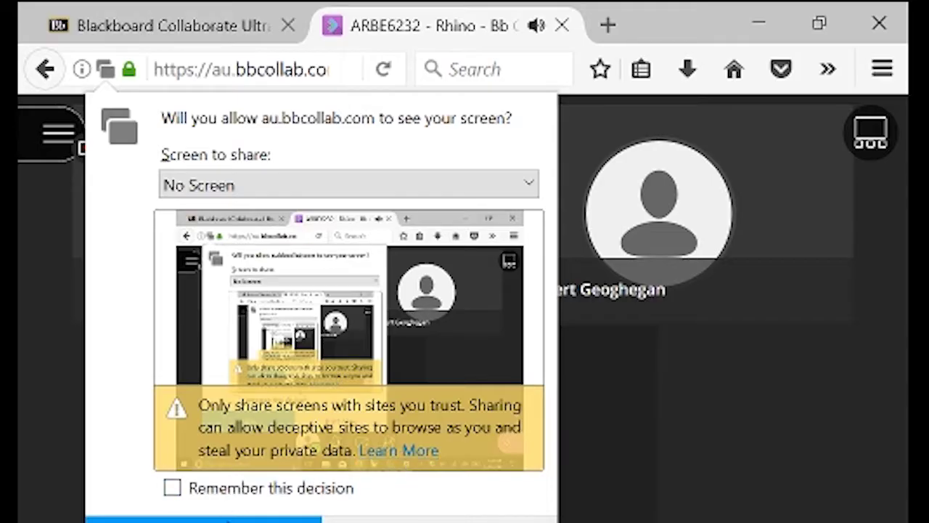
# Choose Entire screen in the browser's sharing prompt and allow it without remembering the decision
pyautogui.click(173, 488)
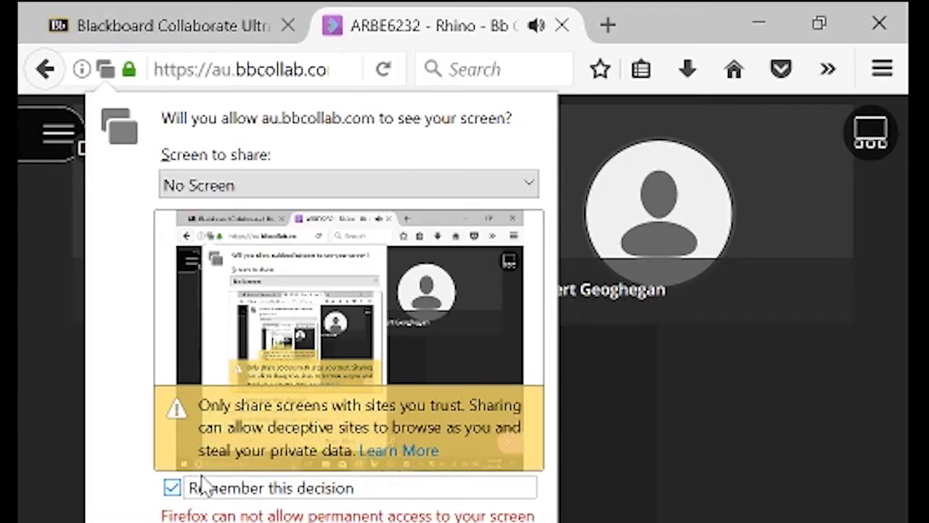
pyautogui.click(248, 190)
pyautogui.click(224, 244)
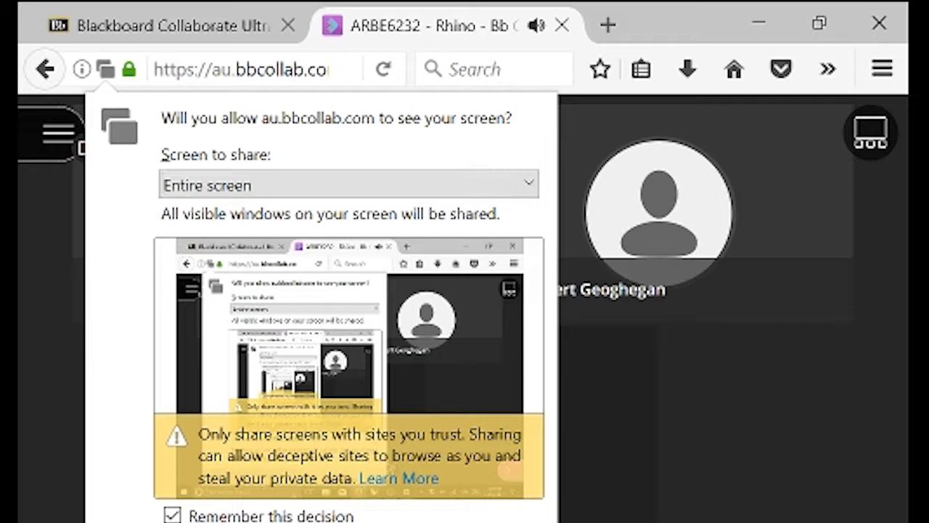
pyautogui.click(172, 514)
pyautogui.press('Return')
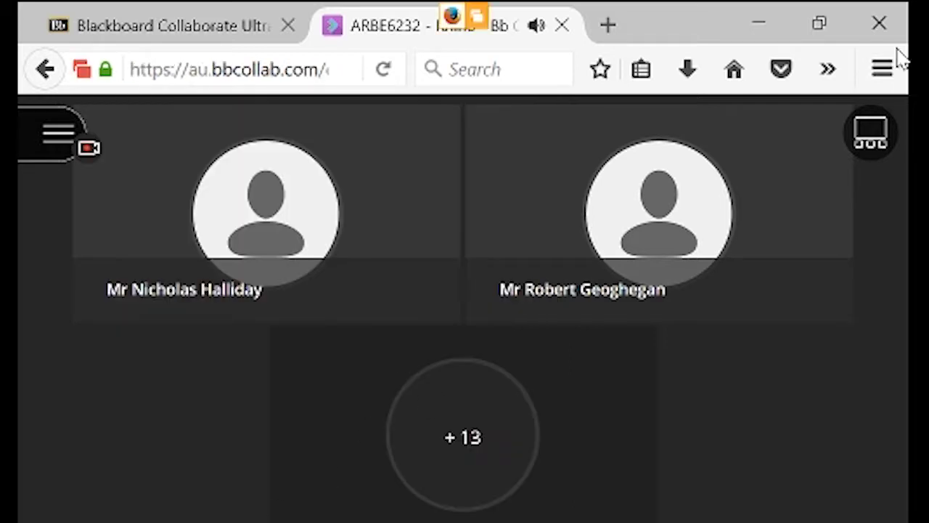
# Minimize the browser and arrange the Grasshopper window side by side with Rhino
pyautogui.click(768, 22)
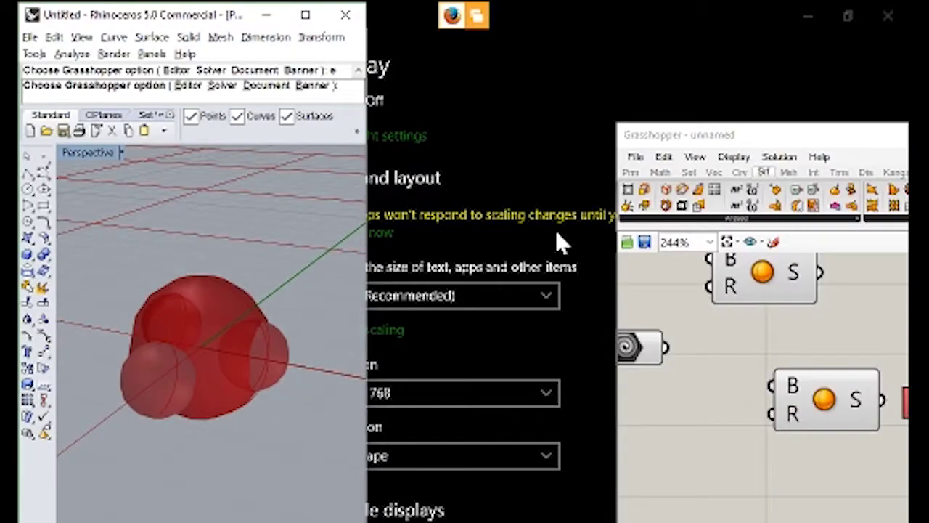
pyautogui.moveTo(709, 120); pyautogui.dragTo(925, 149)
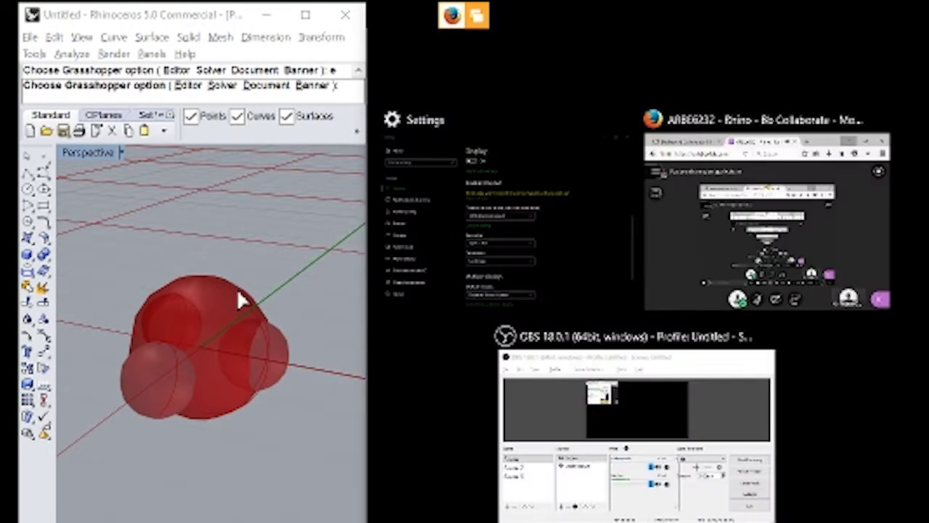
pyautogui.click(252, 261)
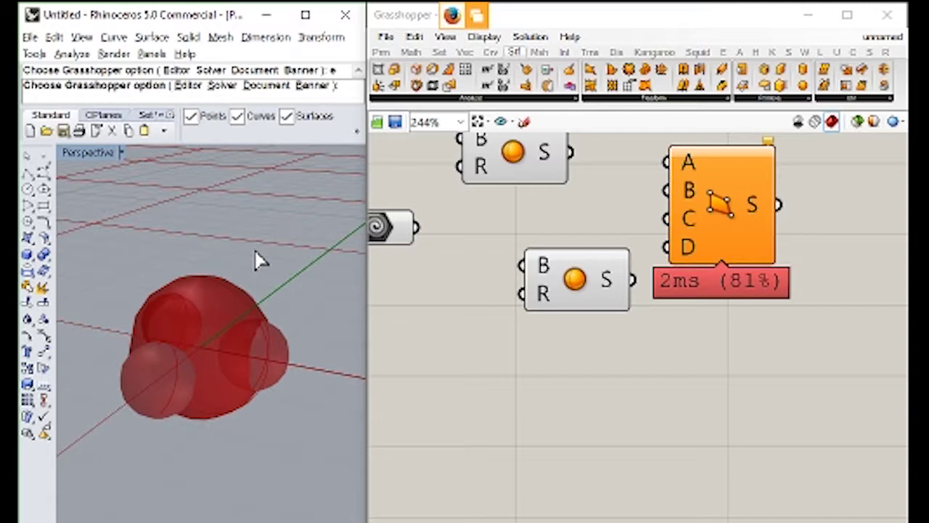
# Shift the lower Sphere component slightly on the canvas and leave it selected
pyautogui.moveTo(532, 280); pyautogui.dragTo(523, 302)
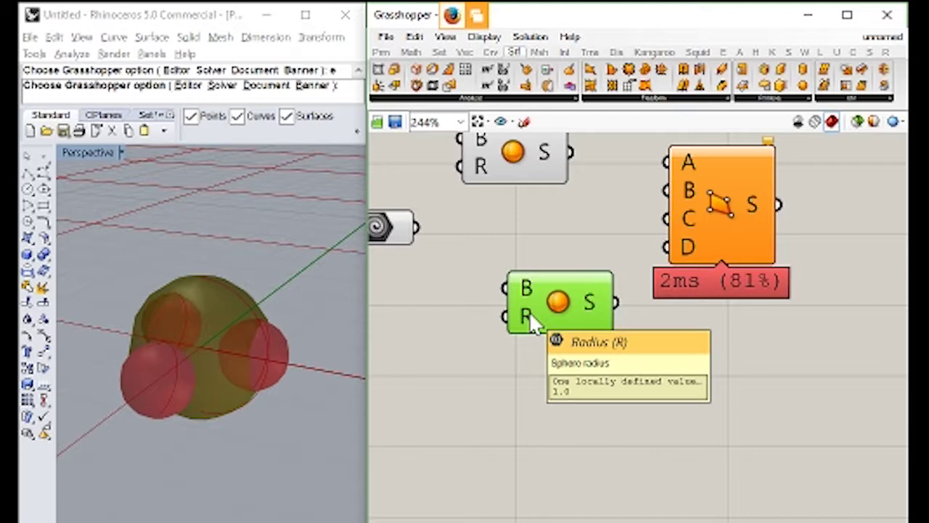
pyautogui.moveTo(550, 287); pyautogui.dragTo(555, 282)
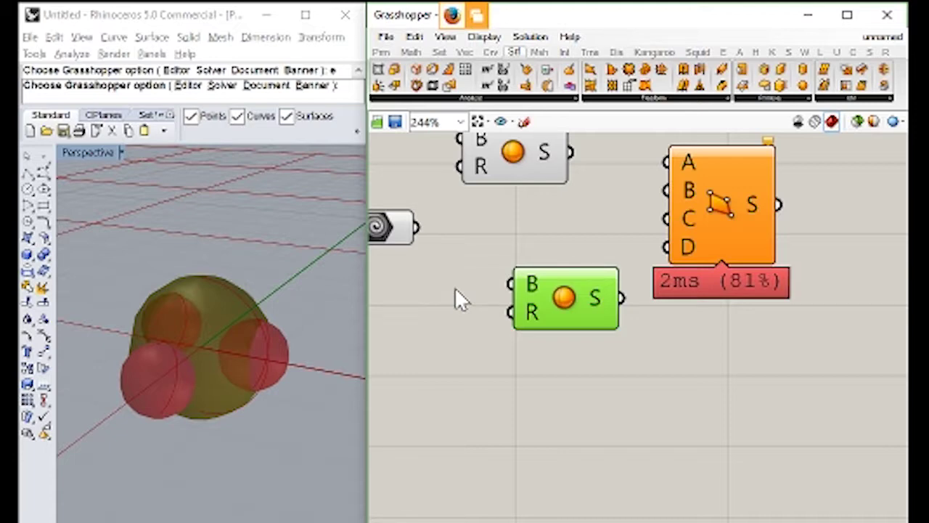
# Try to bake the selected lower Sphere component into Rhino from the canvas radial menu
pyautogui.middleClick(456, 293)
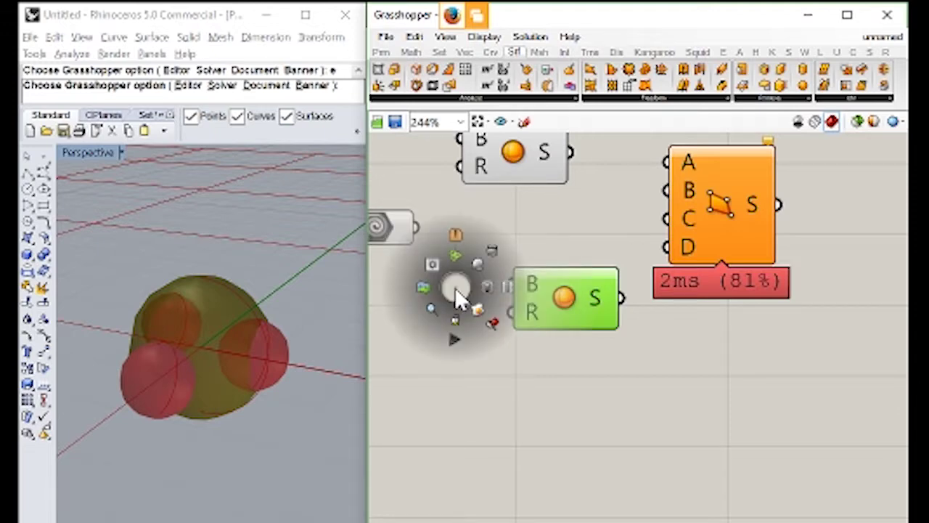
pyautogui.middleClick(648, 378)
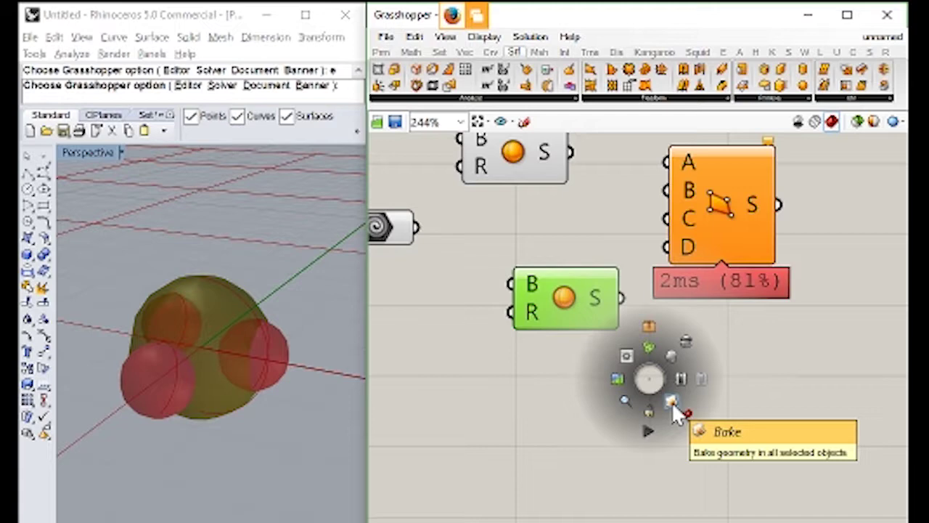
pyautogui.click(672, 402)
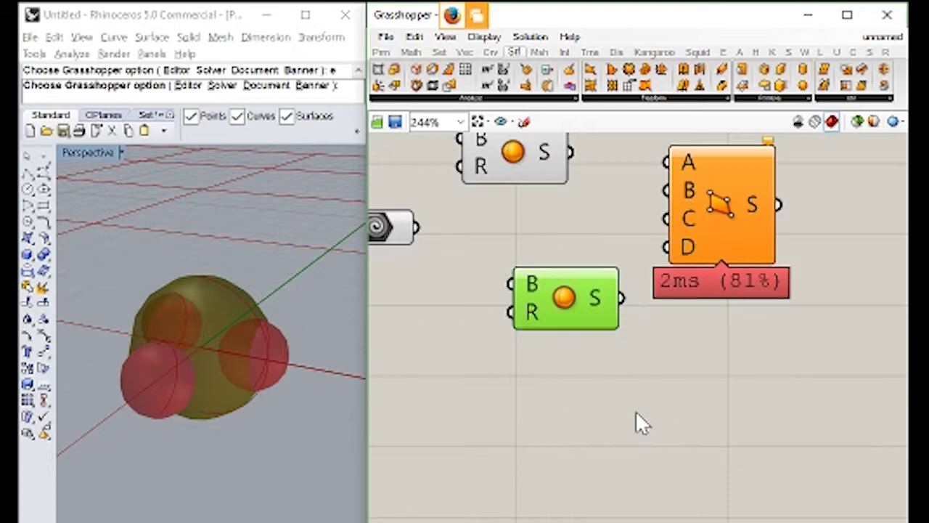
pyautogui.click(298, 298)
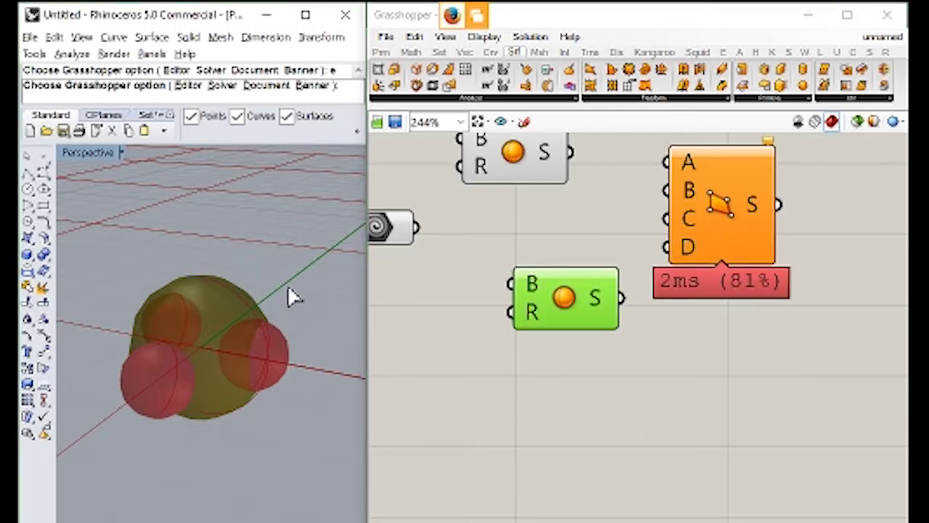
pyautogui.click(543, 353)
pyautogui.click(559, 299)
pyautogui.middleClick(606, 303)
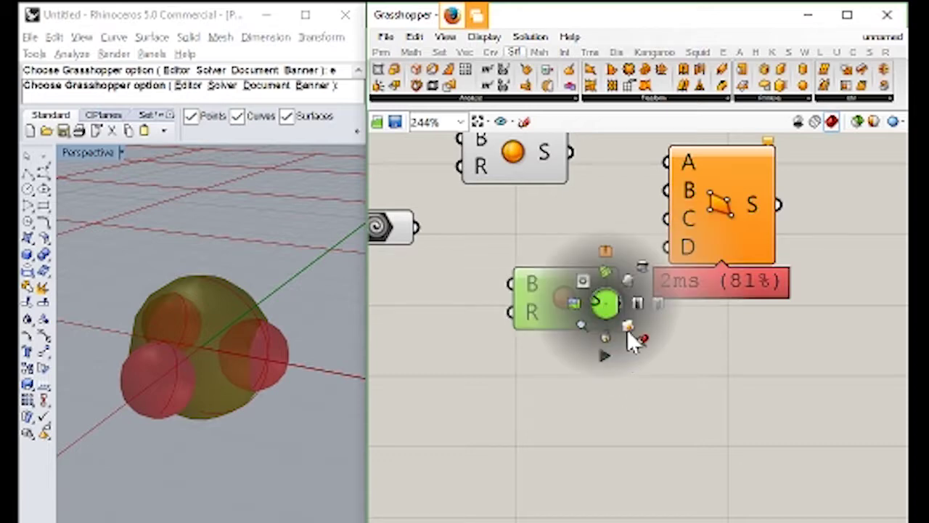
# Bake the lower Sphere component into Rhino and move the baked sphere away from the Grasshopper preview
pyautogui.moveTo(222, 311); pyautogui.dragTo(238, 290, button='right')
pyautogui.middleClick(579, 304)
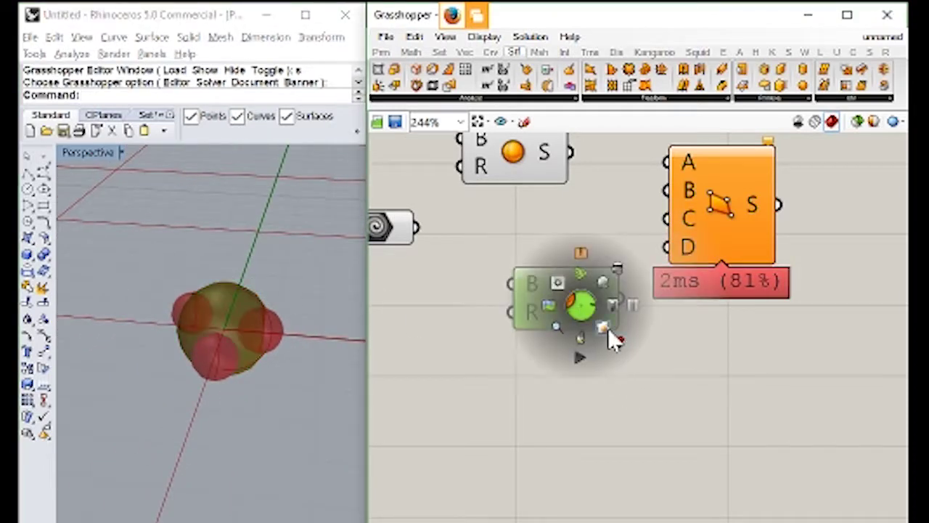
pyautogui.click(607, 327)
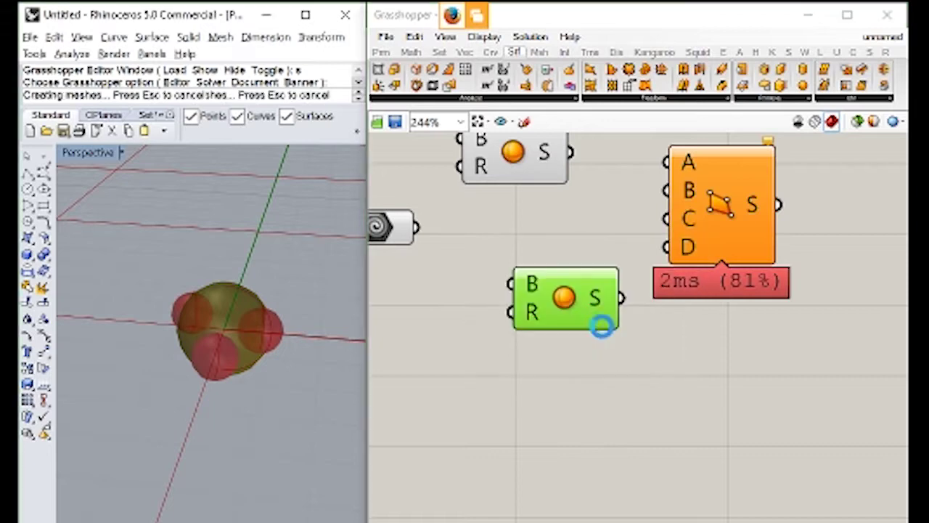
pyautogui.click(212, 301)
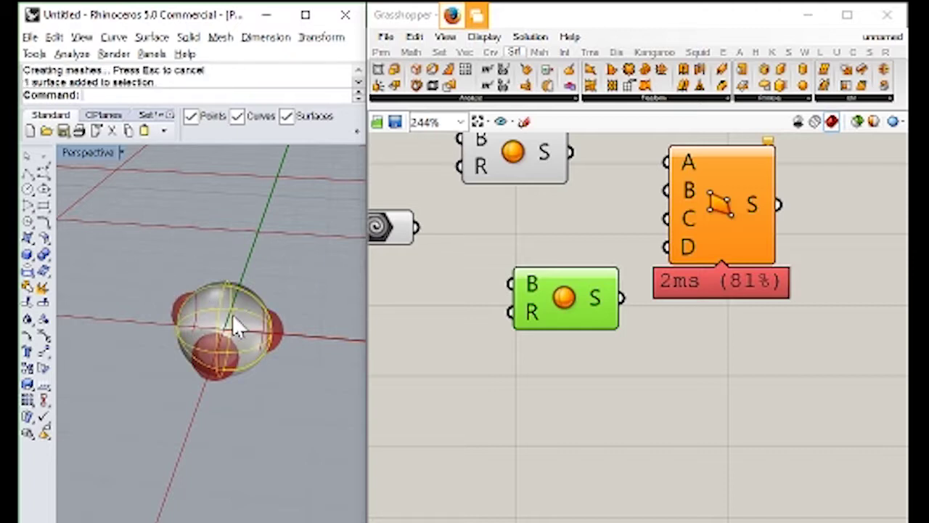
pyautogui.moveTo(234, 314); pyautogui.dragTo(302, 464)
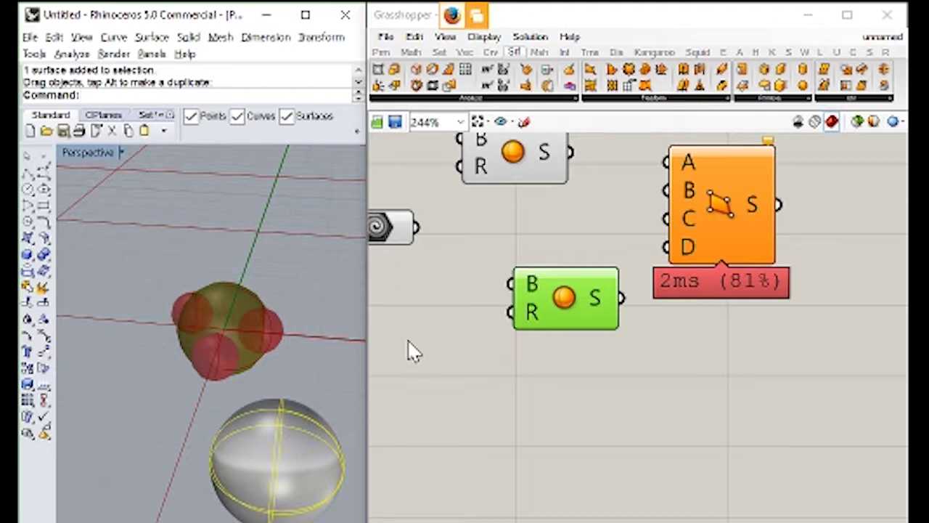
# Delete the baked sphere in Rhino and both Sphere components and the four-point surface component on the canvas
pyautogui.press('Delete')
pyautogui.moveTo(583, 266); pyautogui.dragTo(615, 315, button='right')
pyautogui.press('Delete')
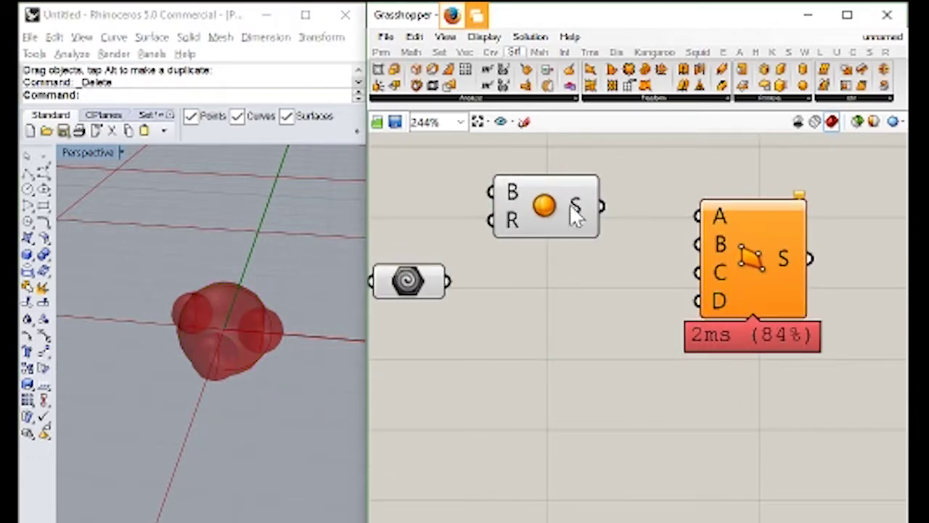
pyautogui.click(573, 212)
pyautogui.press('Delete')
pyautogui.click(720, 238)
pyautogui.press('Delete')
# Reposition the Geometry parameter, add a Move component beside it and connect the Geometry output to Move's G input
pyautogui.moveTo(419, 286); pyautogui.dragTo(497, 291)
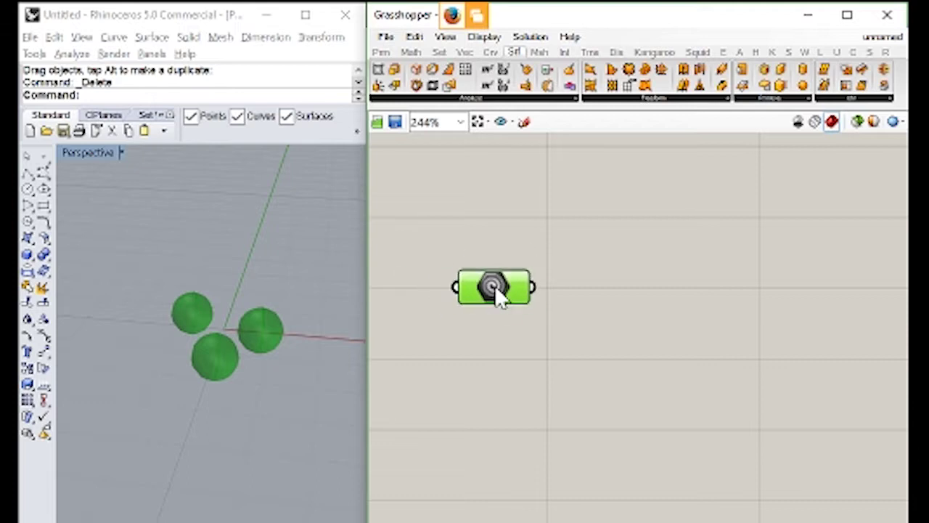
pyautogui.moveTo(494, 297)
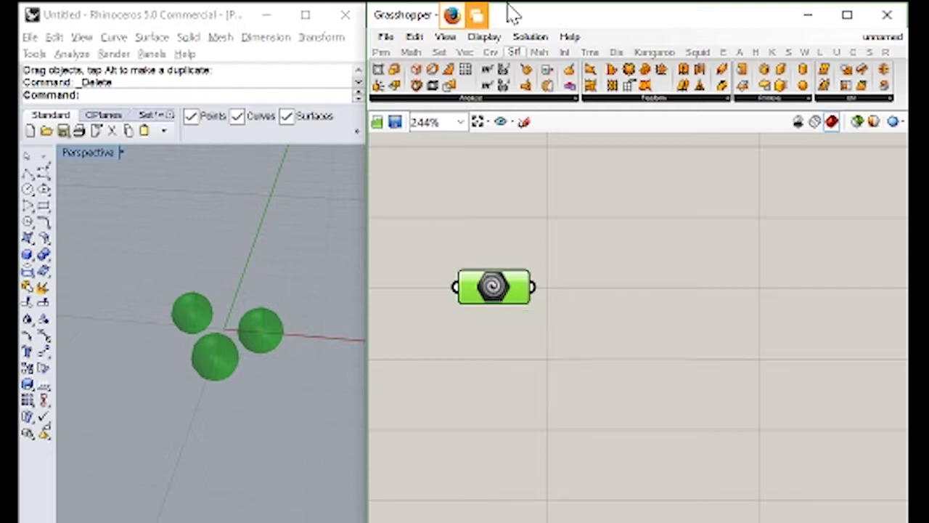
pyautogui.click(589, 52)
pyautogui.moveTo(549, 92); pyautogui.dragTo(666, 298)
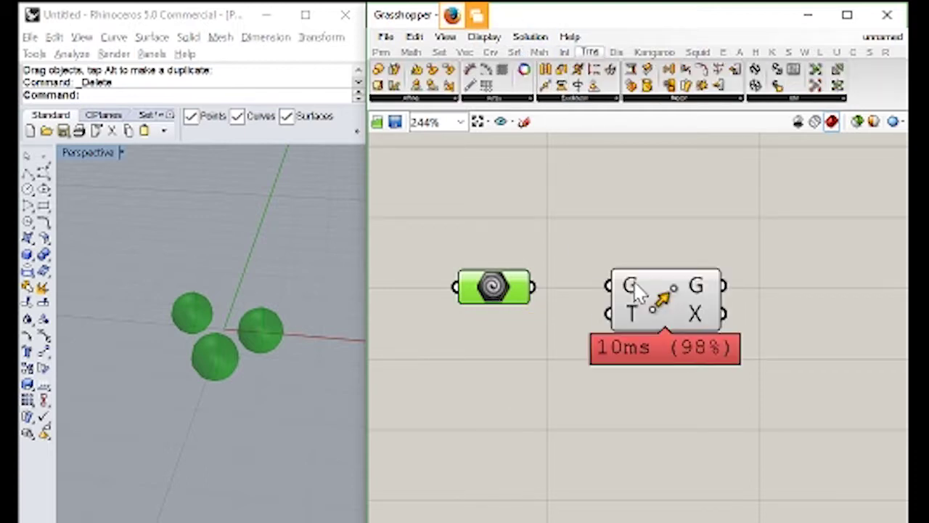
pyautogui.moveTo(535, 287); pyautogui.dragTo(608, 286)
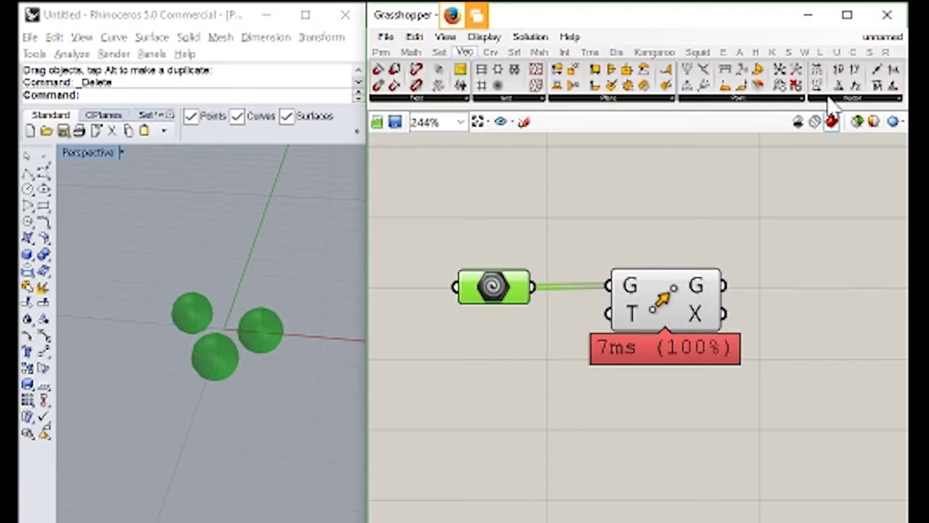
# Place the utility component that labels the canvas components with their names above the definition
pyautogui.moveTo(363, 138); pyautogui.dragTo(467, 172, button='right')
pyautogui.click(382, 52)
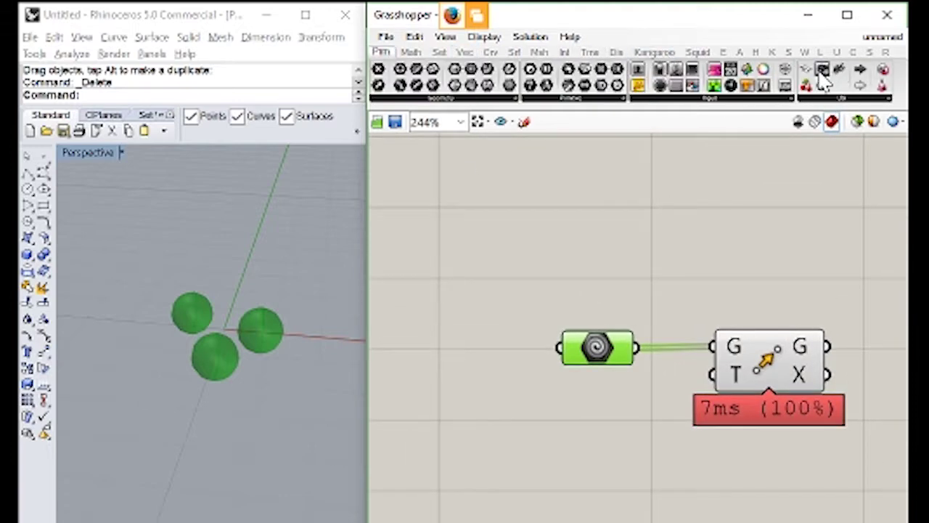
pyautogui.moveTo(437, 161); pyautogui.dragTo(434, 164)
pyautogui.moveTo(508, 218); pyautogui.dragTo(448, 166, button='right')
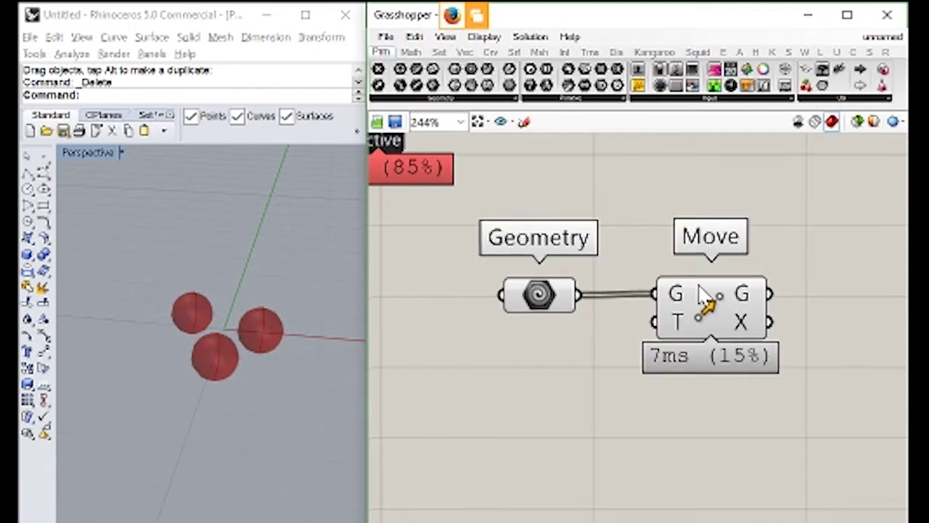
# Add a Unit Z vector connected to Move's T input and position it below the Geometry parameter
pyautogui.click(468, 53)
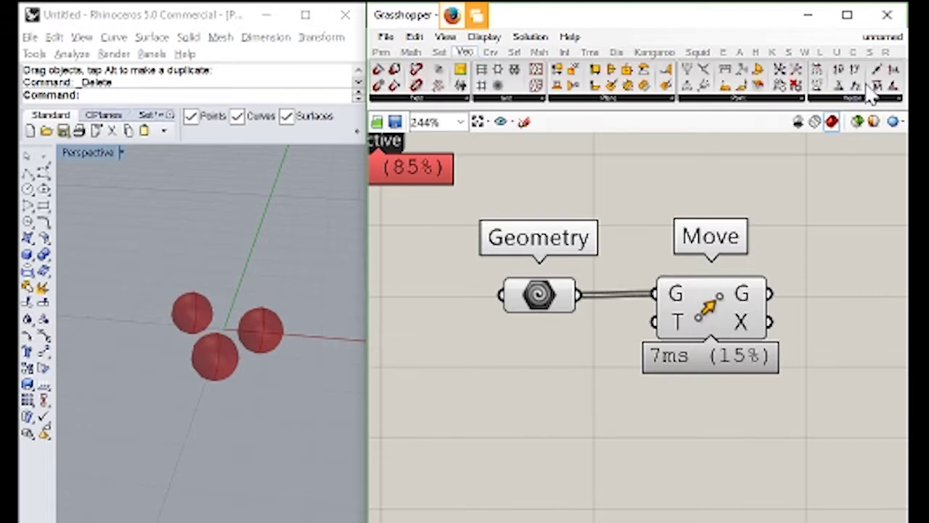
pyautogui.moveTo(864, 85); pyautogui.dragTo(653, 321)
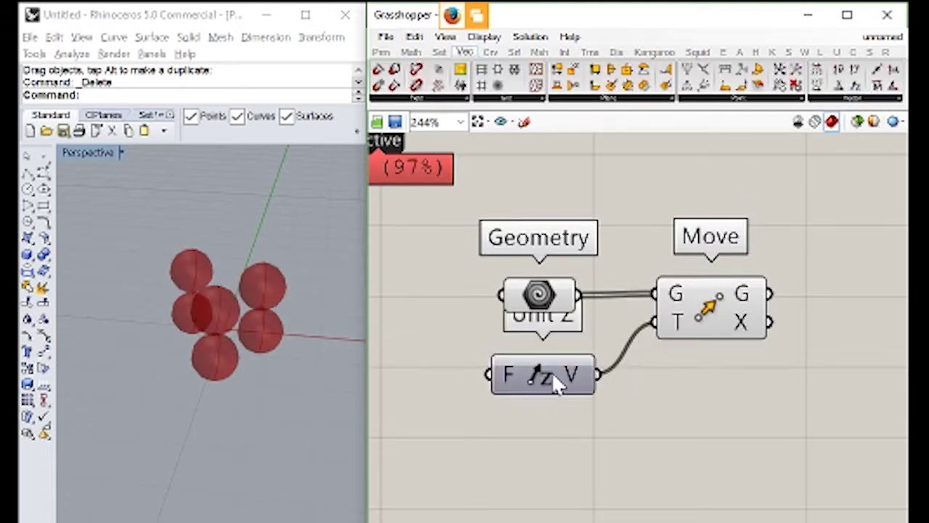
pyautogui.moveTo(551, 371); pyautogui.dragTo(558, 420)
# Select the Geometry parameter and show the hidden reference spheres in Rhino with the Show command
pyautogui.moveTo(133, 341); pyautogui.dragTo(214, 322, button='right')
pyautogui.scroll(5, 210, 313)
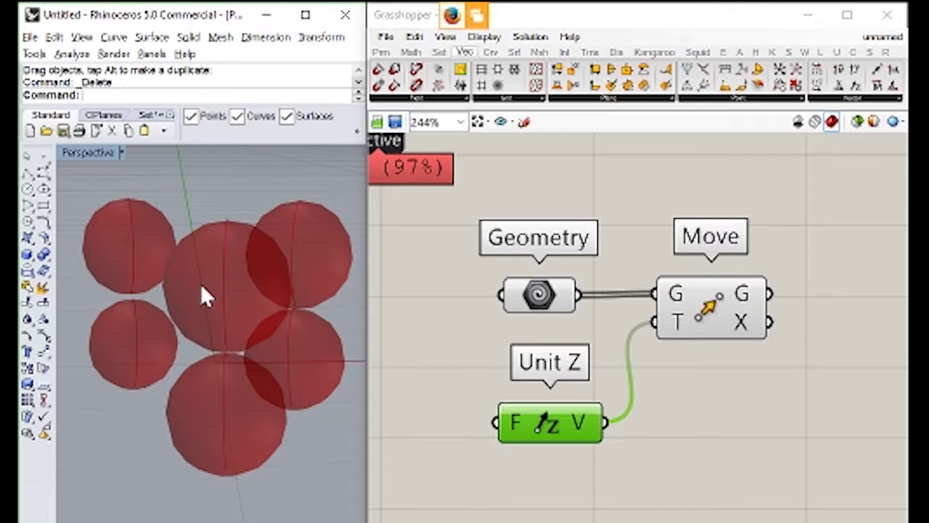
pyautogui.click(538, 294)
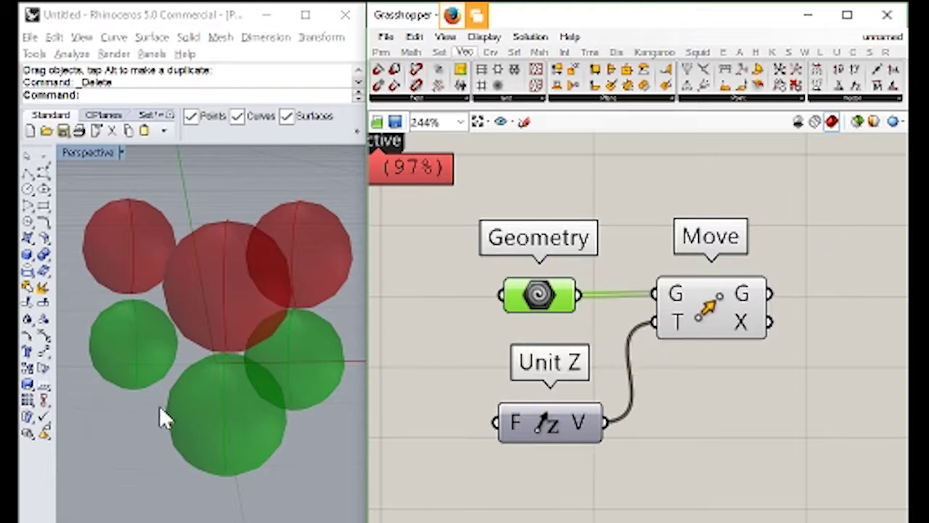
pyautogui.moveTo(159, 414); pyautogui.dragTo(170, 398, button='right')
pyautogui.write('Show')
pyautogui.press('Return')
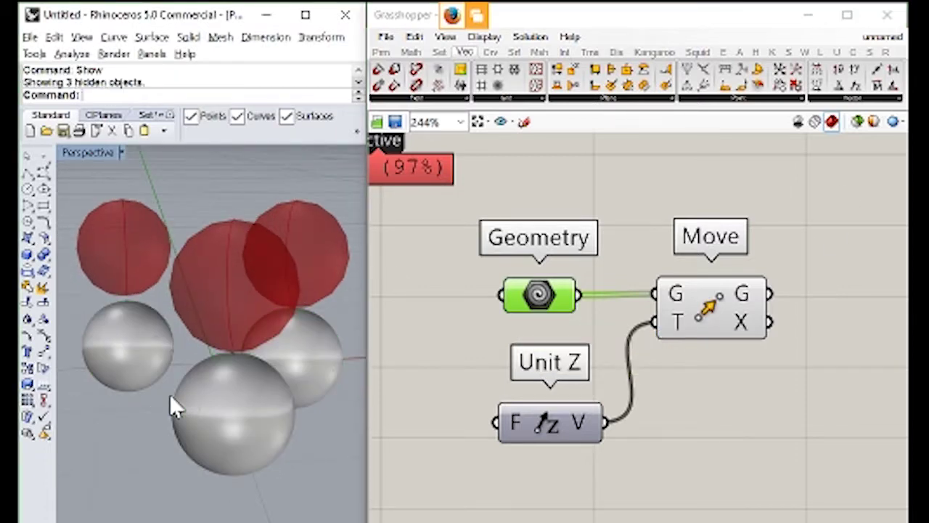
pyautogui.moveTo(254, 286); pyautogui.dragTo(178, 338, button='right')
pyautogui.scroll(5, 300, 368)
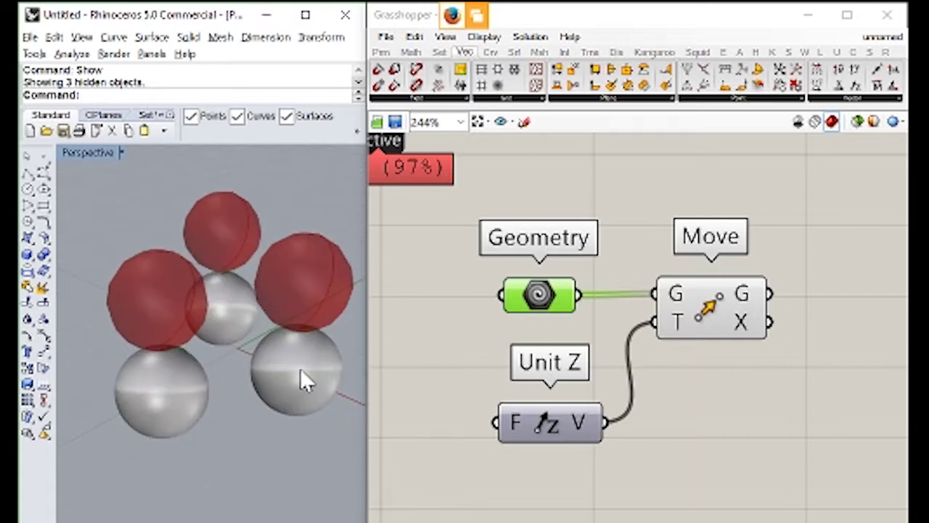
# Shift the Geometry parameter closer to Move and move the front reference sphere away from the other two in Rhino
pyautogui.moveTo(537, 305); pyautogui.dragTo(562, 303)
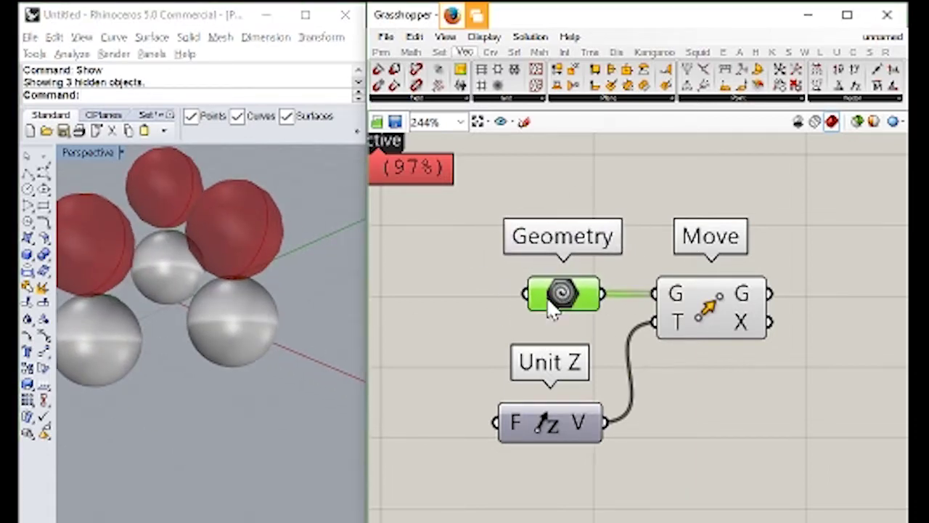
pyautogui.scroll(-4, 227, 334)
pyautogui.moveTo(228, 334); pyautogui.dragTo(188, 351, button='right')
pyautogui.moveTo(171, 330); pyautogui.dragTo(190, 431)
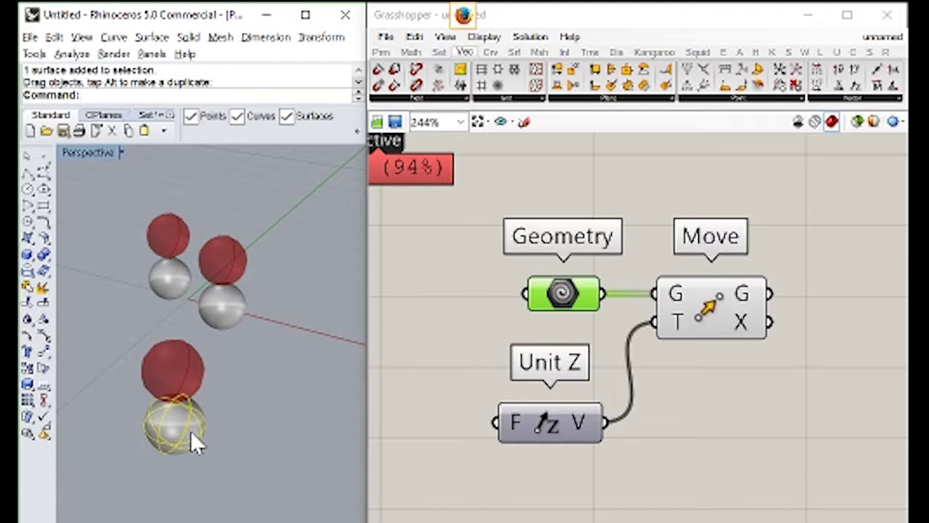
pyautogui.click(145, 450)
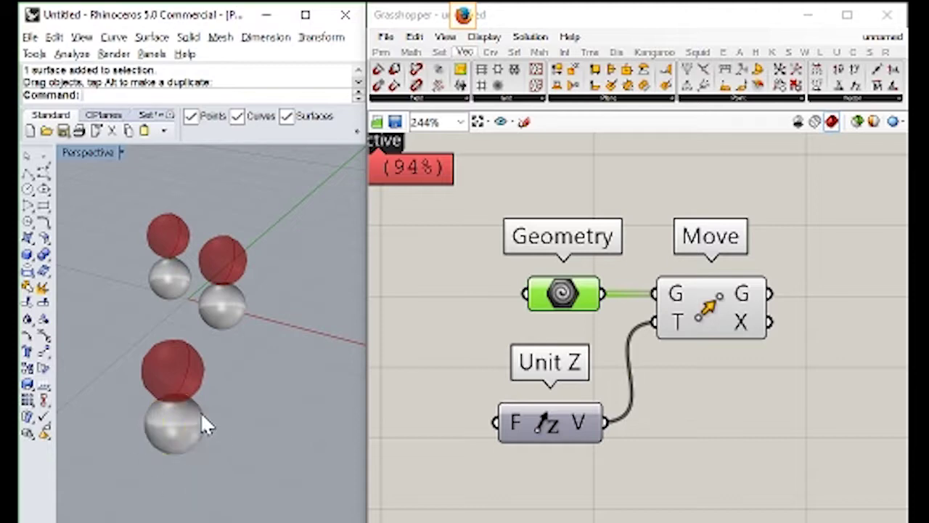
# Delete the Geometry parameter and place a new empty Geometry parameter above Unit Z
pyautogui.moveTo(200, 411); pyautogui.dragTo(221, 384, button='right')
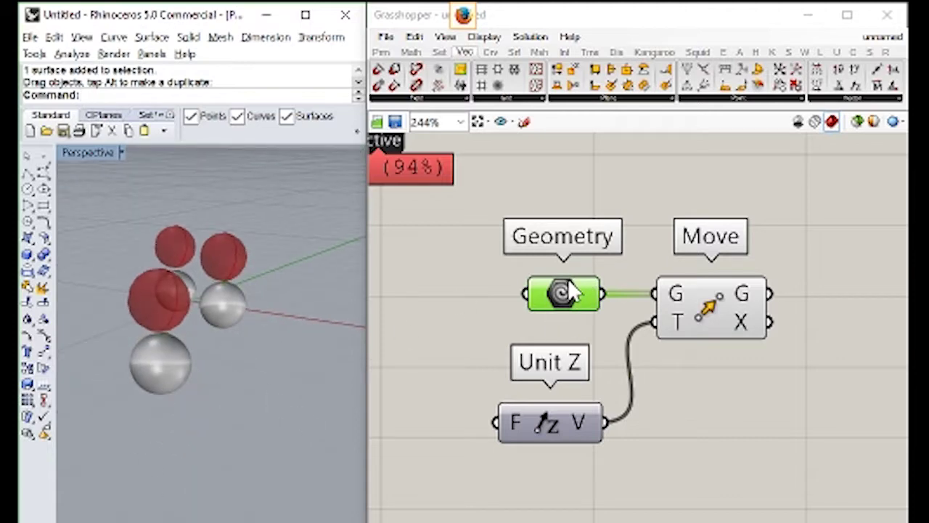
pyautogui.moveTo(563, 293); pyautogui.dragTo(543, 267)
pyautogui.press('Delete')
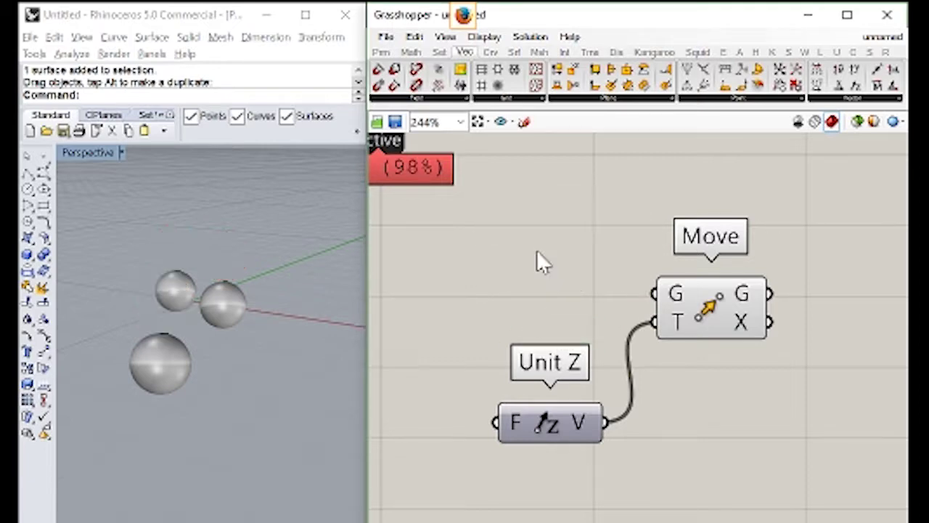
pyautogui.click(381, 53)
pyautogui.moveTo(480, 93); pyautogui.dragTo(522, 319)
# Reference the three Rhino spheres in the new Geometry parameter using Set Multiple Geometries
pyautogui.moveTo(327, 331); pyautogui.dragTo(171, 374, button='right')
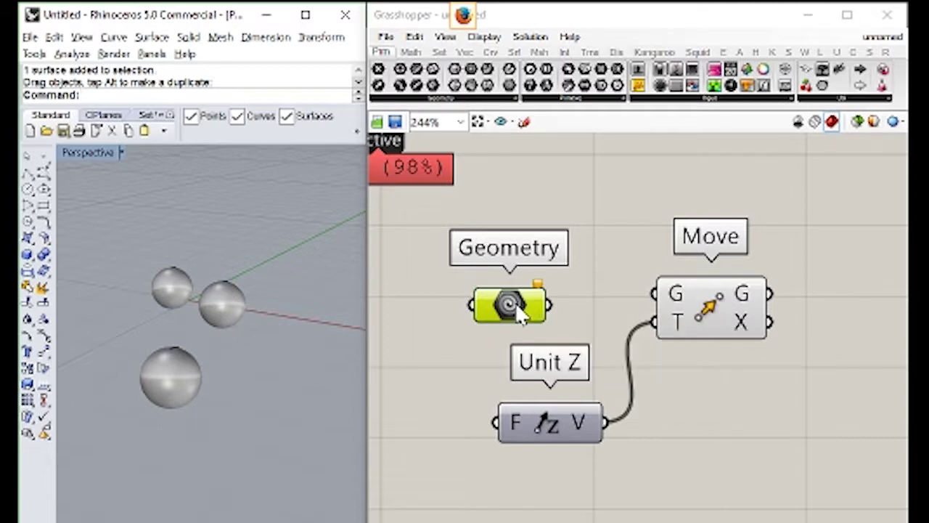
pyautogui.click(535, 239)
pyautogui.rightClick(510, 316)
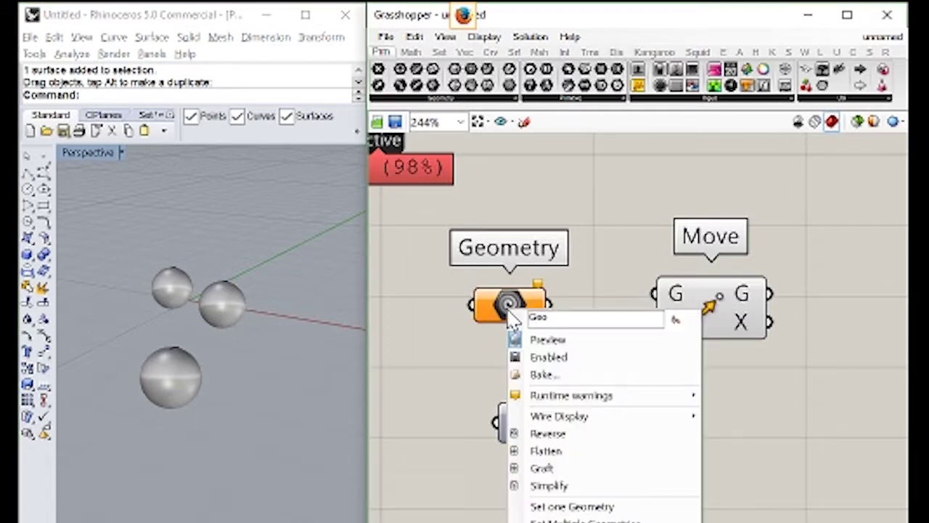
pyautogui.click(570, 518)
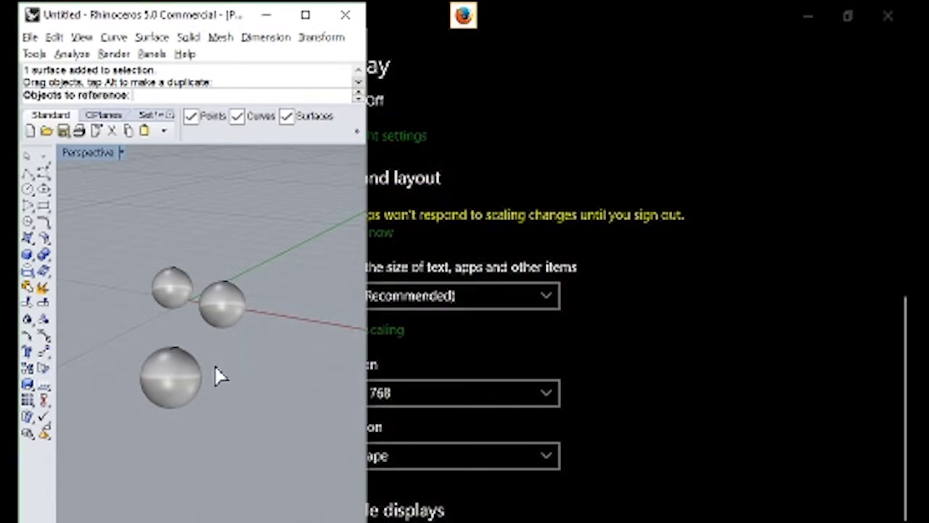
pyautogui.click(149, 370)
pyautogui.click(225, 303)
pyautogui.click(170, 286)
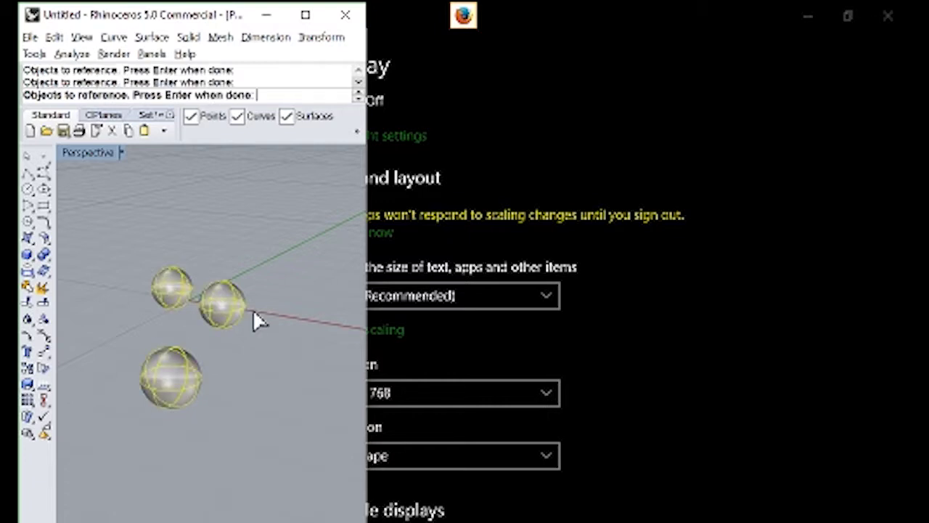
pyautogui.press('Return')
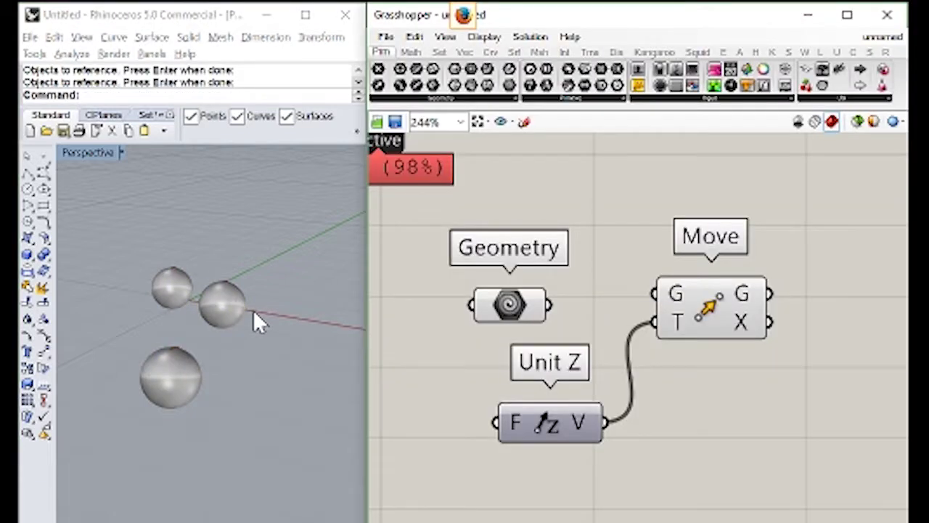
# Select the Geometry parameter, hide the front Rhino sphere to examine its referenced preview, and undo the hide
pyautogui.click(499, 315)
pyautogui.click(166, 379)
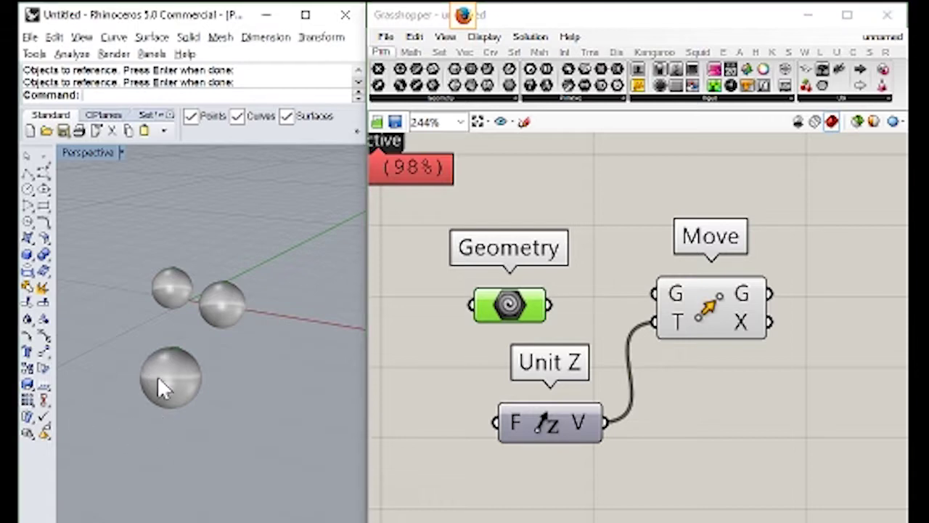
pyautogui.write('H')
pyautogui.press('Return')
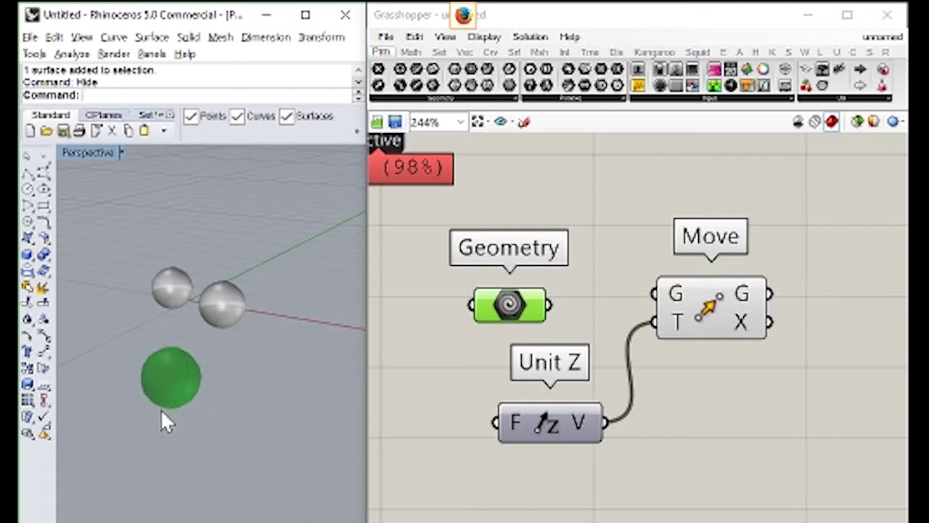
pyautogui.hotkey('ctrl', 'z')
# Connect the Geometry parameter to Move's G input and move the front Rhino sphere away to update its moved copy
pyautogui.moveTo(694, 326); pyautogui.dragTo(699, 325)
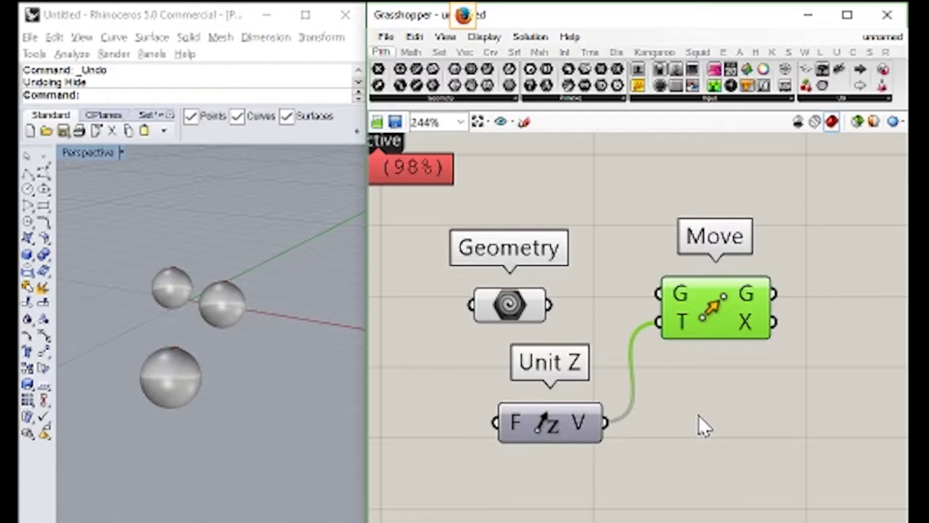
pyautogui.moveTo(549, 304); pyautogui.dragTo(657, 294)
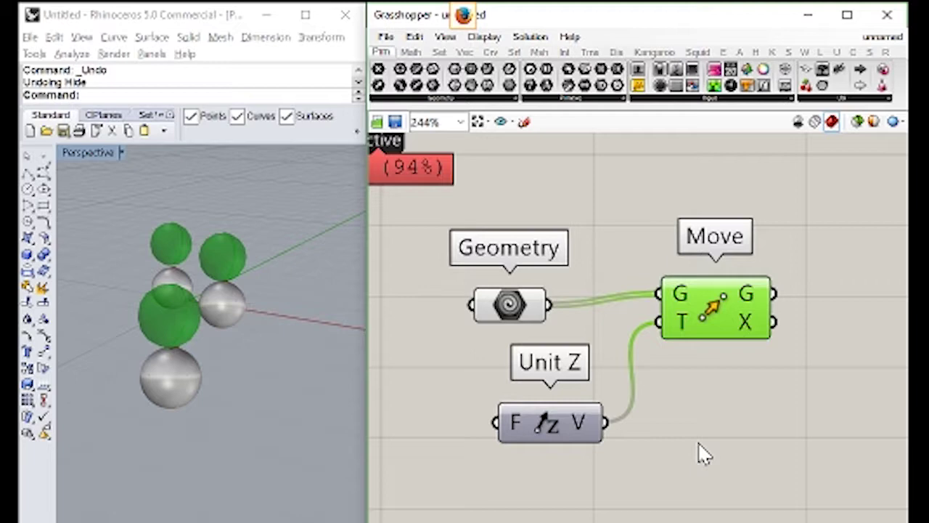
pyautogui.moveTo(192, 384); pyautogui.dragTo(129, 421)
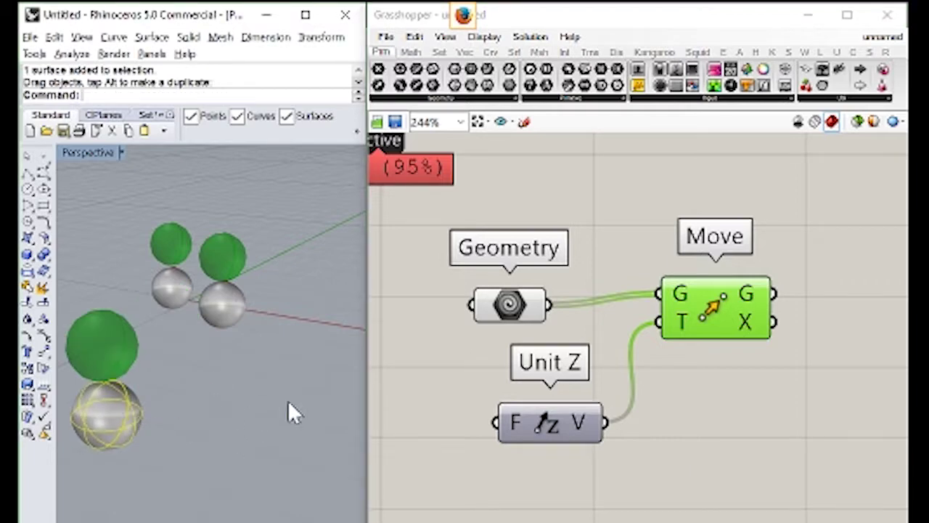
pyautogui.moveTo(506, 307); pyautogui.dragTo(537, 288)
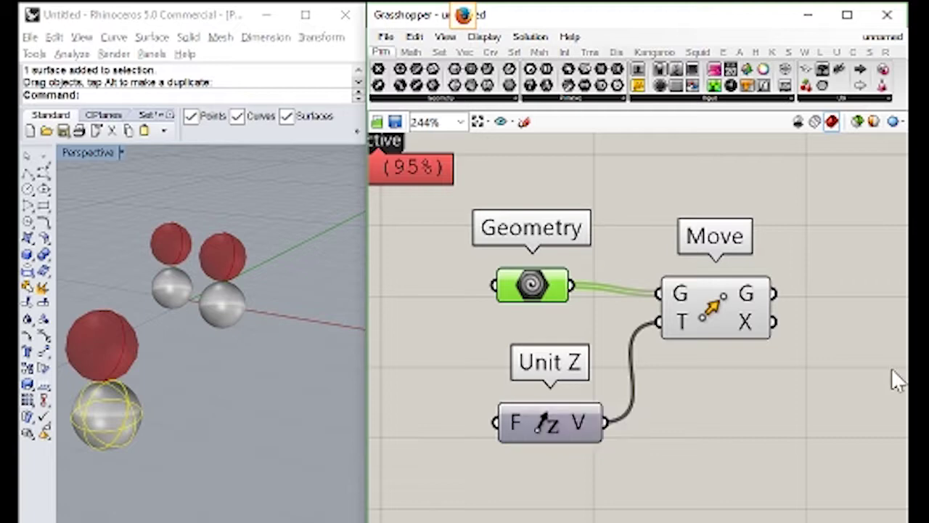
# Bake the Move component's spheres into Rhino and move the front referenced sphere away from its baked copy
pyautogui.click(767, 395)
pyautogui.click(722, 316)
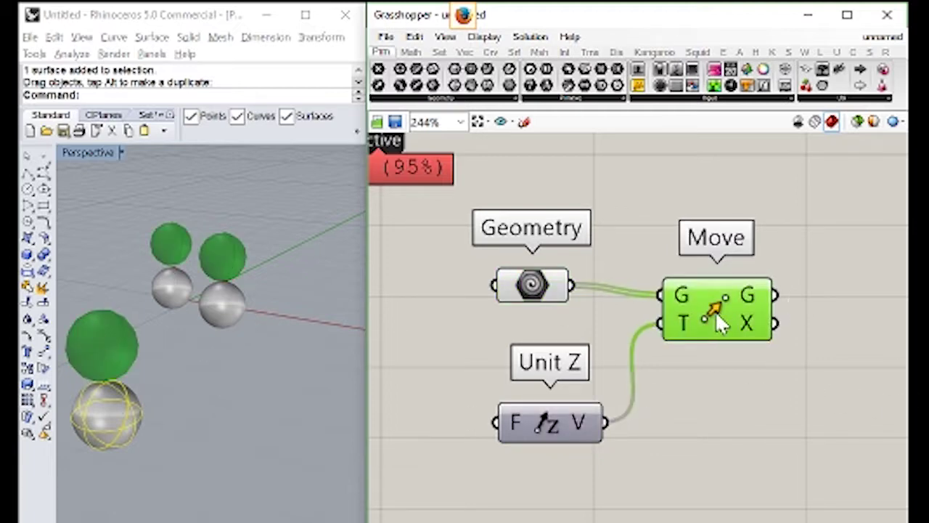
pyautogui.moveTo(736, 338)
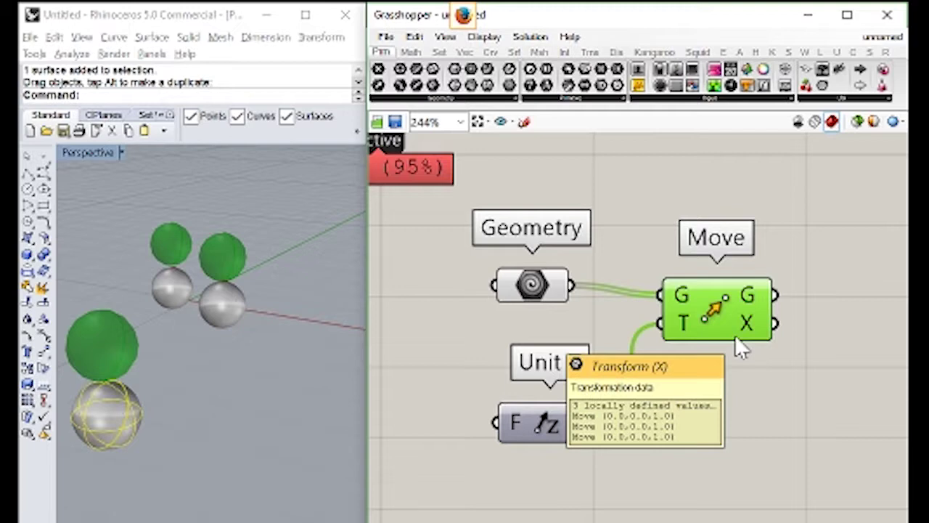
pyautogui.click(731, 506)
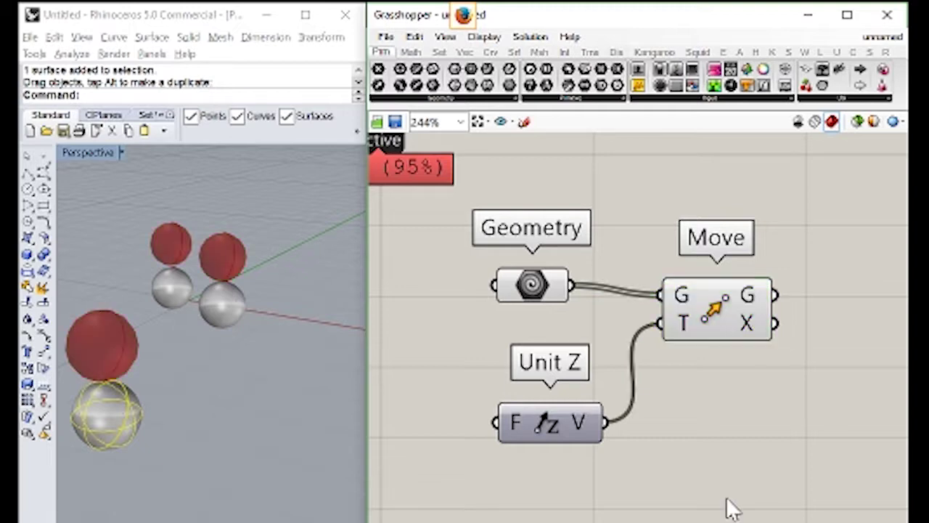
pyautogui.click(726, 319)
pyautogui.middleClick(727, 319)
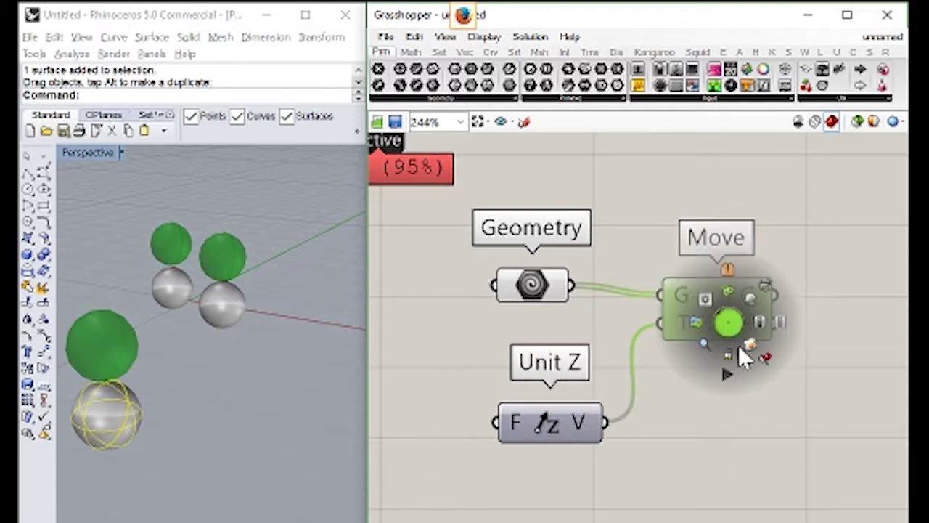
pyautogui.click(747, 347)
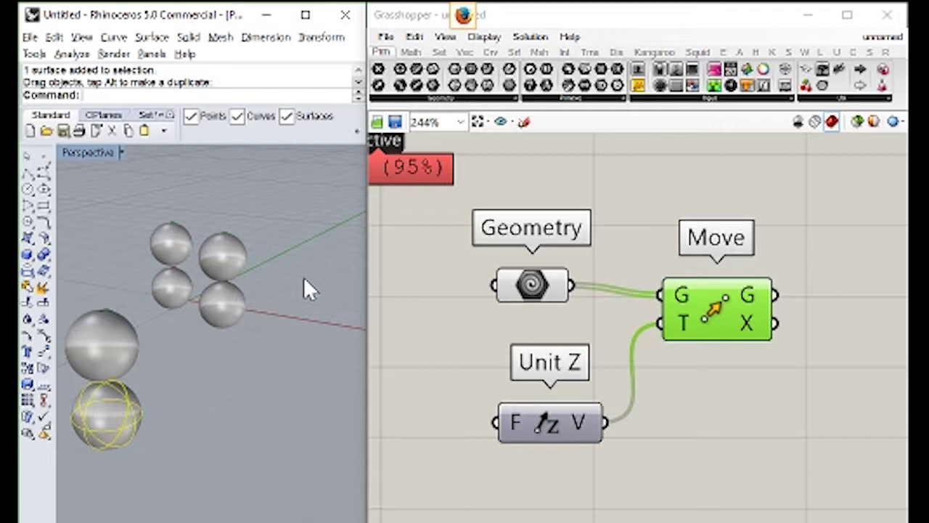
pyautogui.click(233, 394)
pyautogui.moveTo(138, 412); pyautogui.dragTo(297, 418)
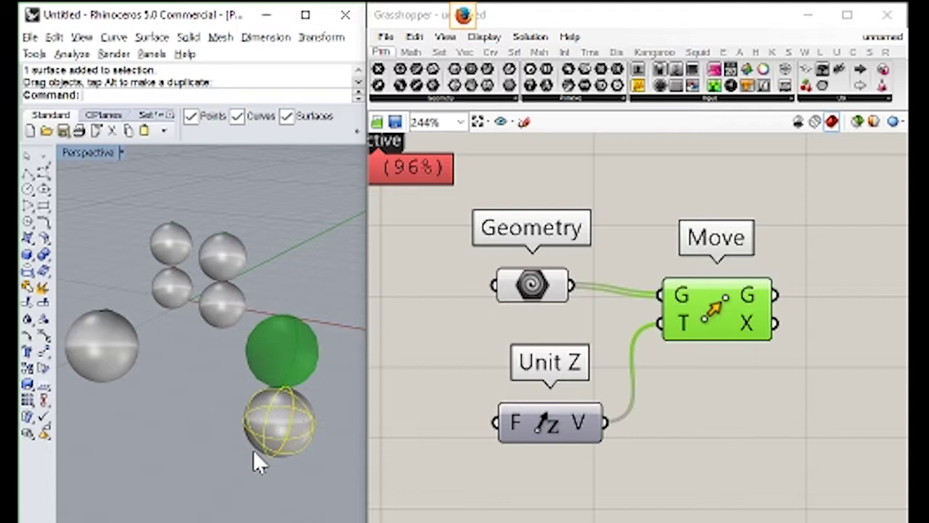
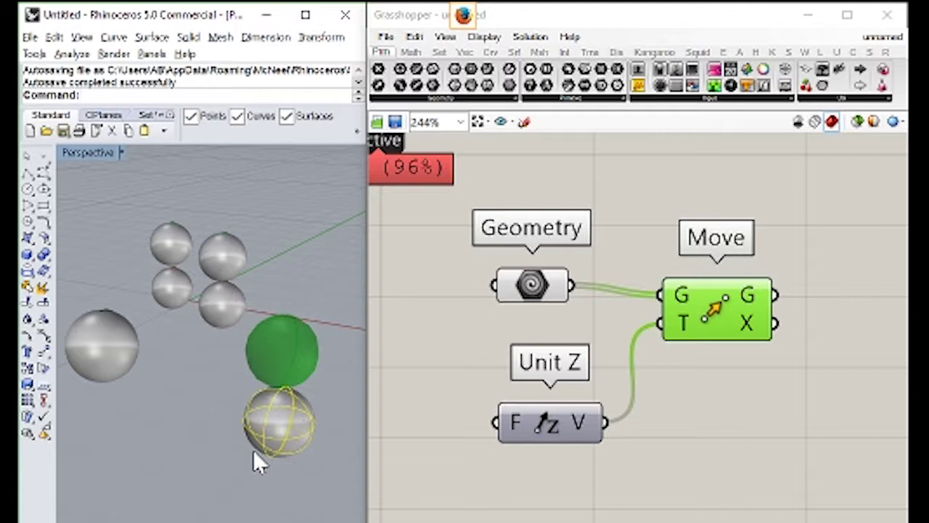
# Move the E-input component up above the canvas area and delete the Geometry, Unit Z and Move components
pyautogui.moveTo(616, 225); pyautogui.dragTo(632, 257, button='right')
pyautogui.scroll(-4, 559, 342)
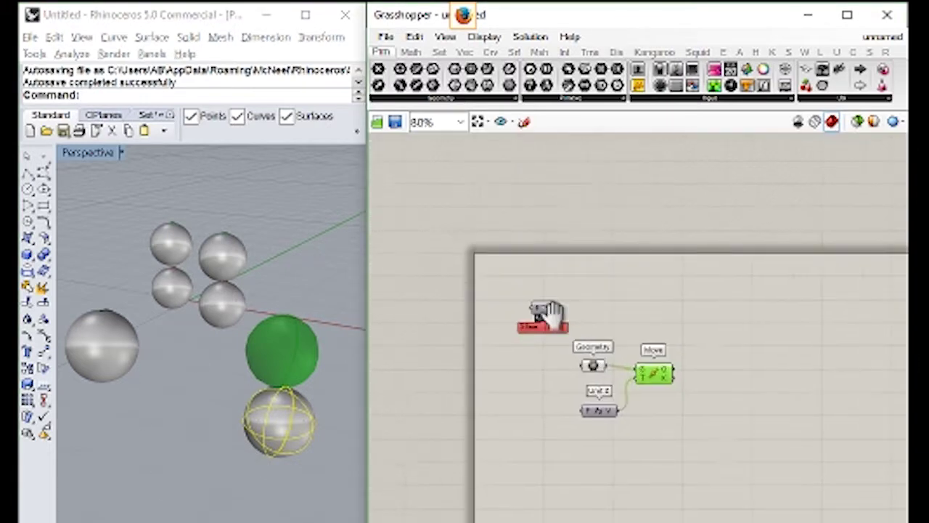
pyautogui.scroll(3, 549, 313)
pyautogui.moveTo(546, 306); pyautogui.dragTo(488, 161)
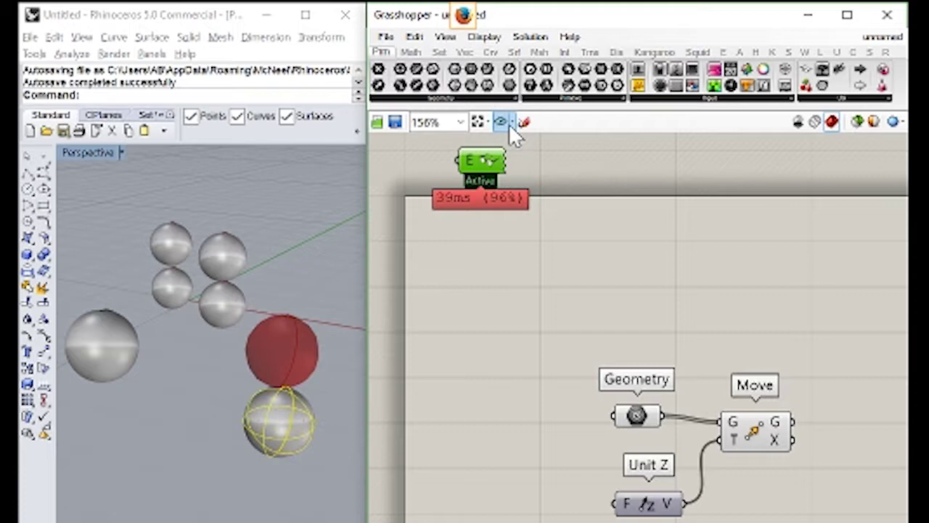
pyautogui.moveTo(820, 519); pyautogui.dragTo(539, 334)
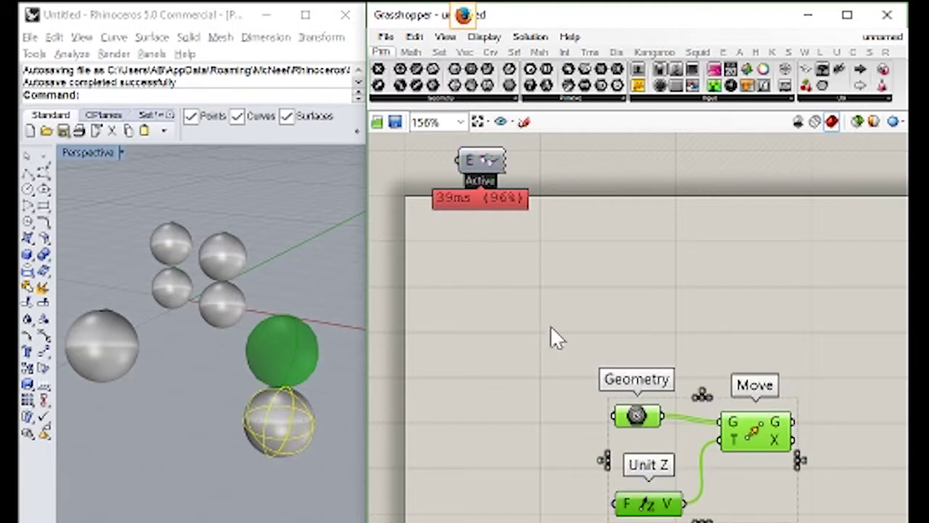
pyautogui.press('Delete')
# Delete all the spheres from the Rhino model
pyautogui.click(248, 455)
pyautogui.hotkey('ctrl', 'a')
pyautogui.press('Delete')
pyautogui.moveTo(116, 244); pyautogui.dragTo(217, 298, button='right')
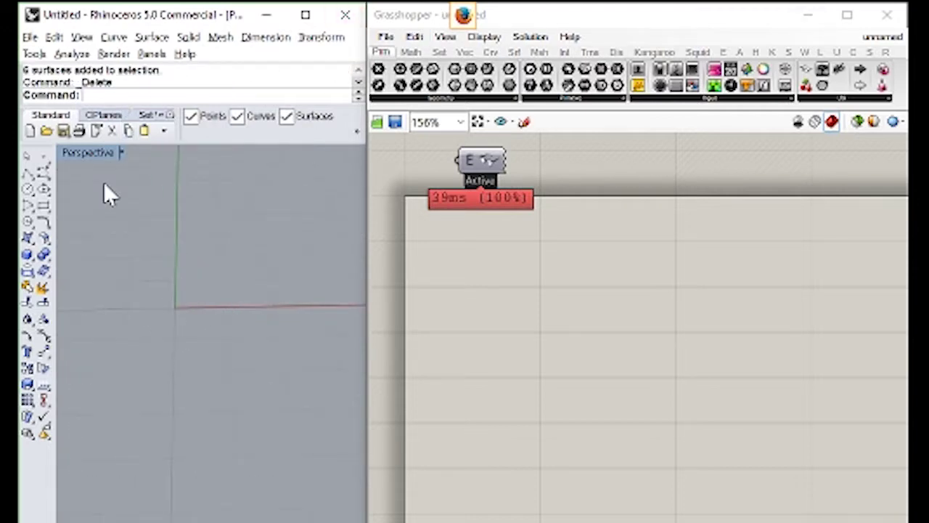
# Place a Square grid component from the Vector grid tools on the Grasshopper canvas
pyautogui.click(574, 206)
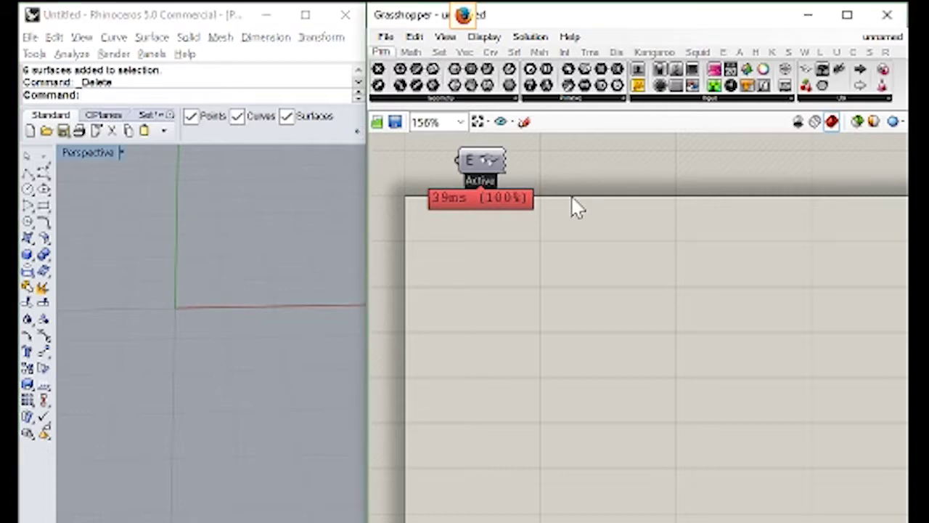
pyautogui.moveTo(577, 208); pyautogui.dragTo(556, 209, button='right')
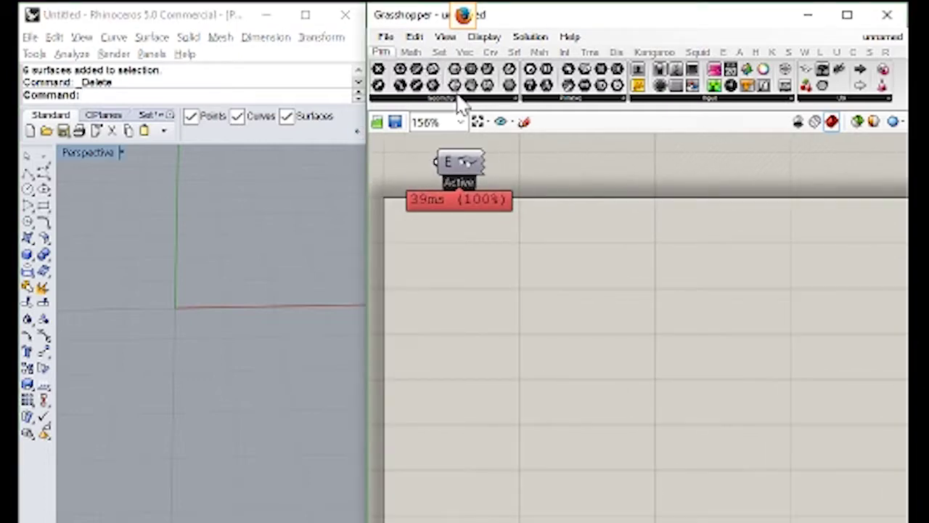
pyautogui.click(463, 55)
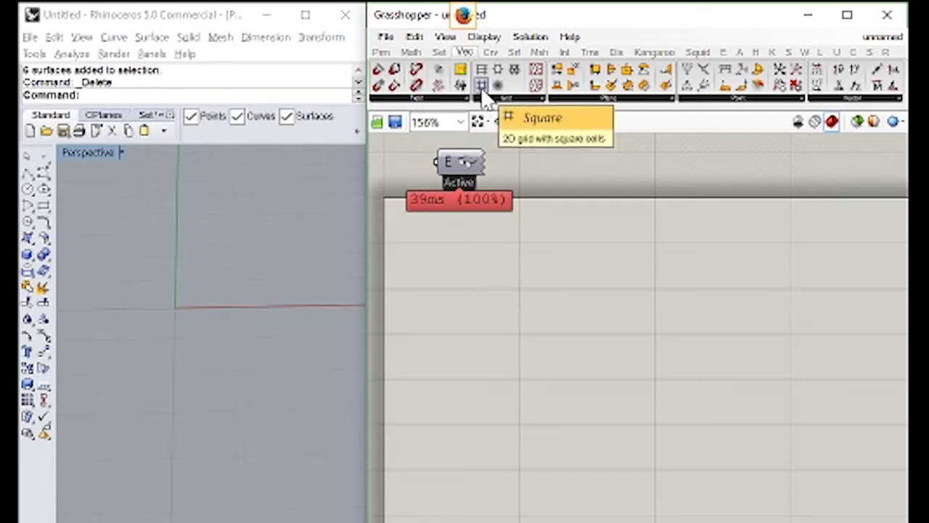
pyautogui.moveTo(481, 93); pyautogui.dragTo(492, 318)
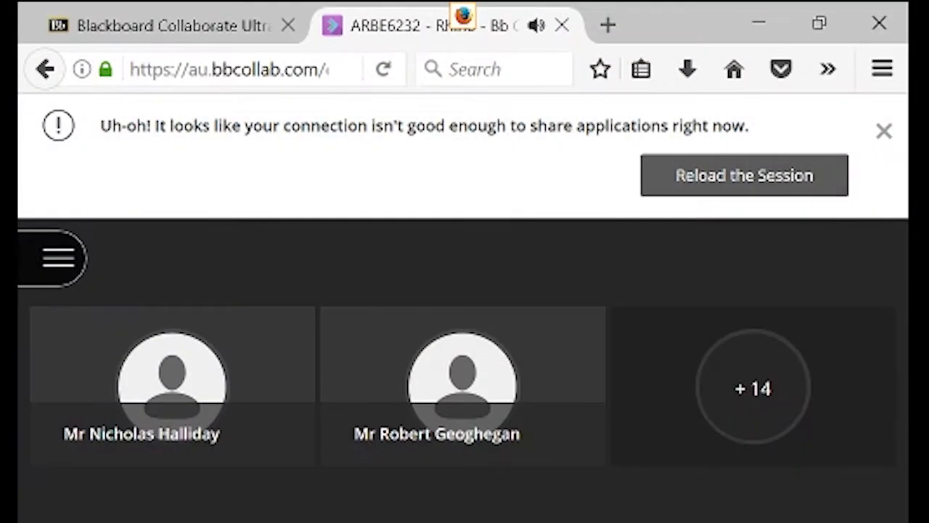
# Share the entire screen in the Blackboard Collaborate session in Firefox and return to Rhino and Grasshopper
pyautogui.click(882, 517)
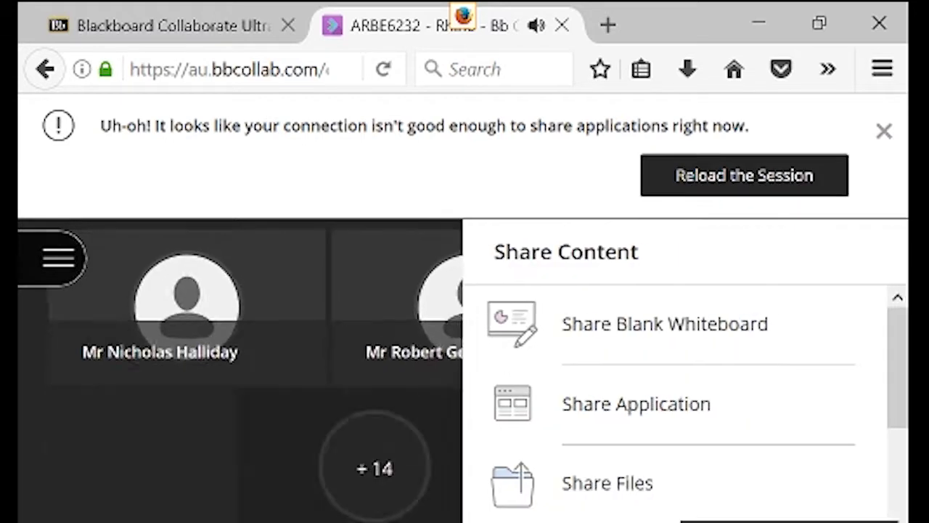
pyautogui.click(643, 421)
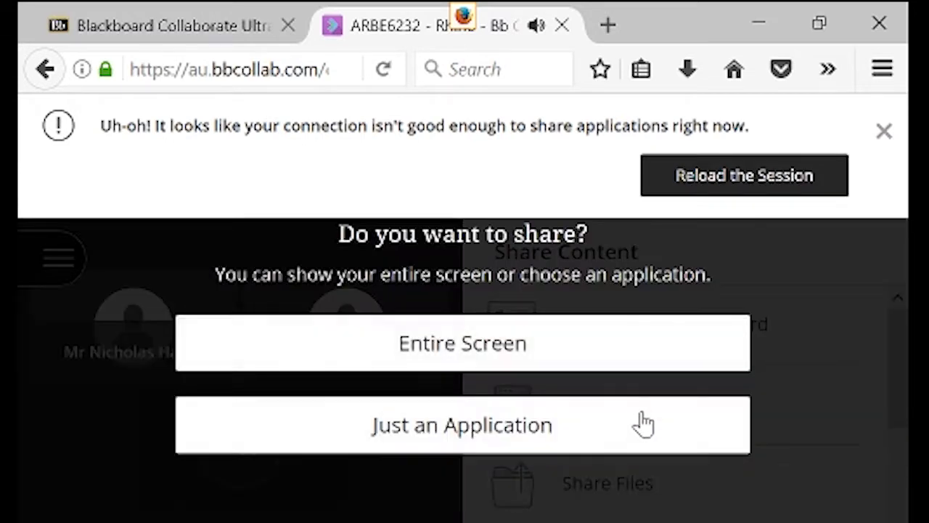
pyautogui.click(462, 363)
pyautogui.click(270, 190)
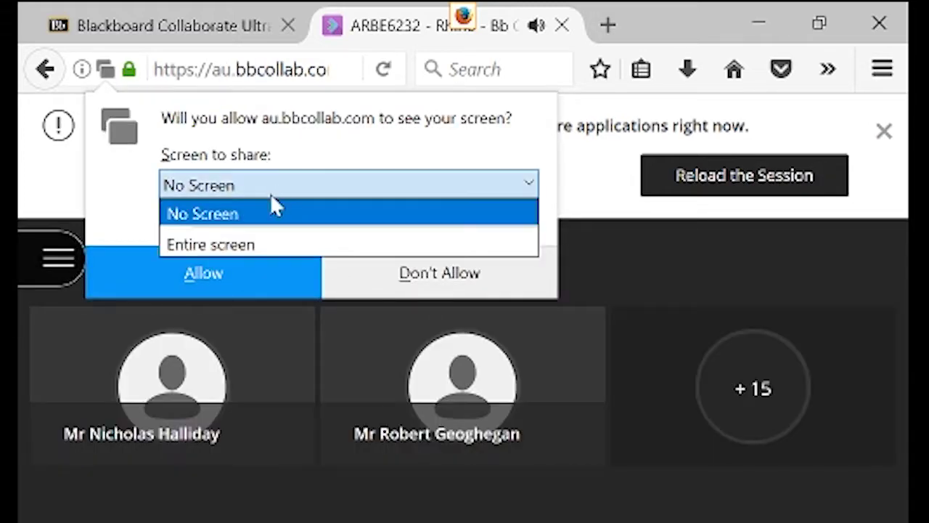
pyautogui.click(265, 211)
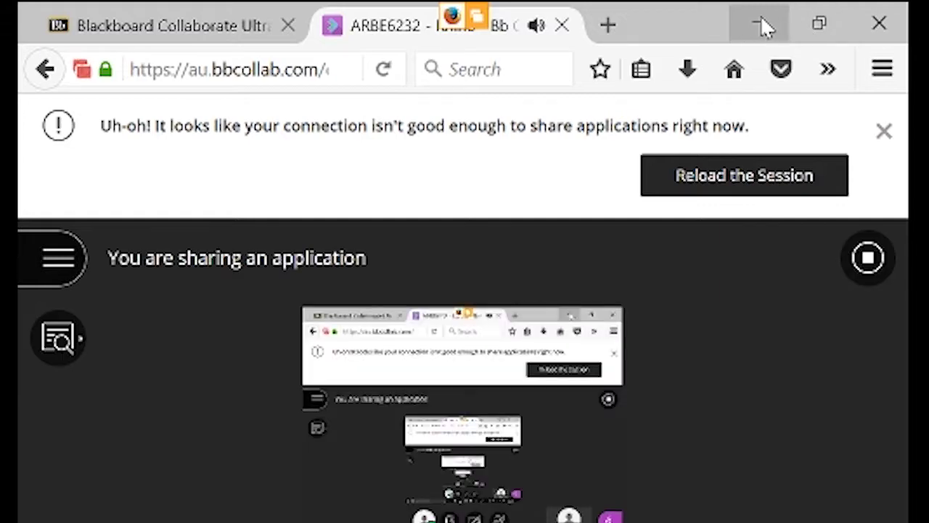
pyautogui.click(759, 25)
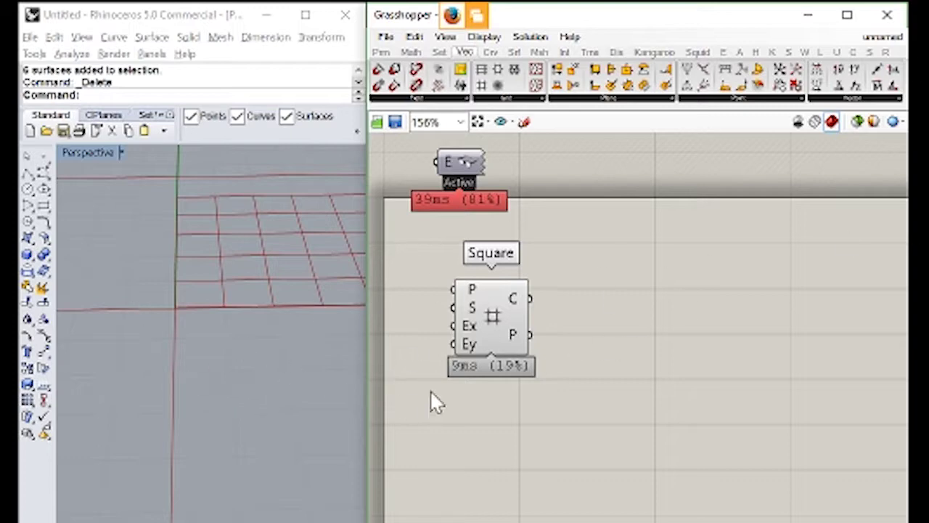
# Reposition the Square component with free canvas space around it and examine its grid preview in Rhino
pyautogui.moveTo(481, 309); pyautogui.dragTo(565, 292)
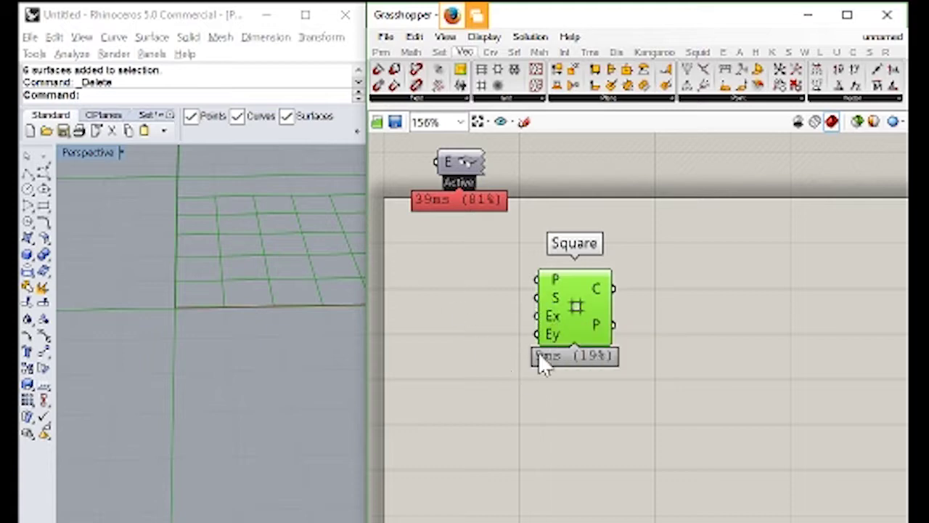
pyautogui.click(574, 390)
pyautogui.moveTo(567, 337); pyautogui.dragTo(647, 316)
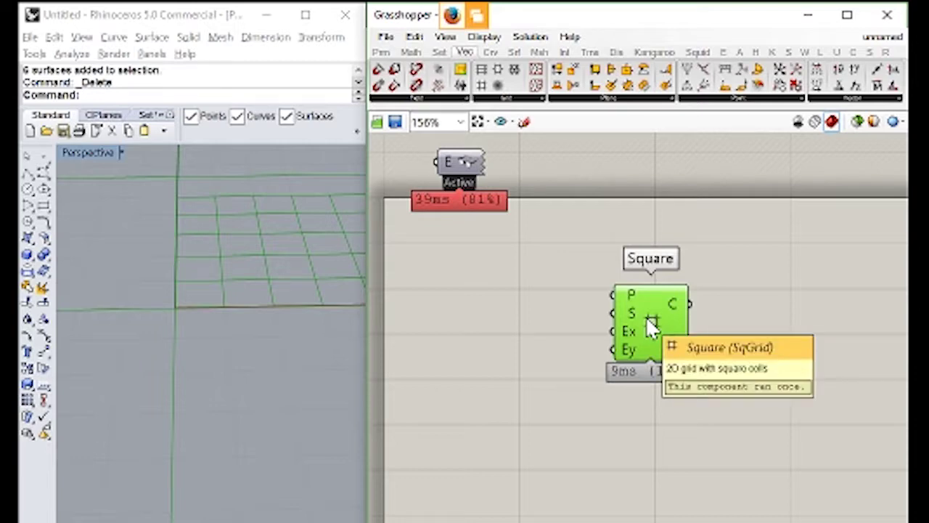
pyautogui.moveTo(650, 327); pyautogui.dragTo(584, 341)
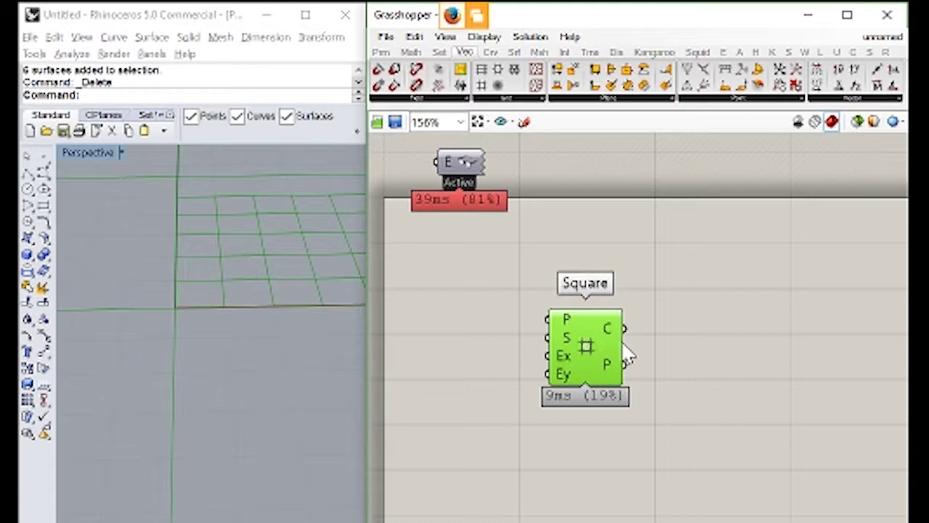
pyautogui.moveTo(599, 363); pyautogui.dragTo(623, 303)
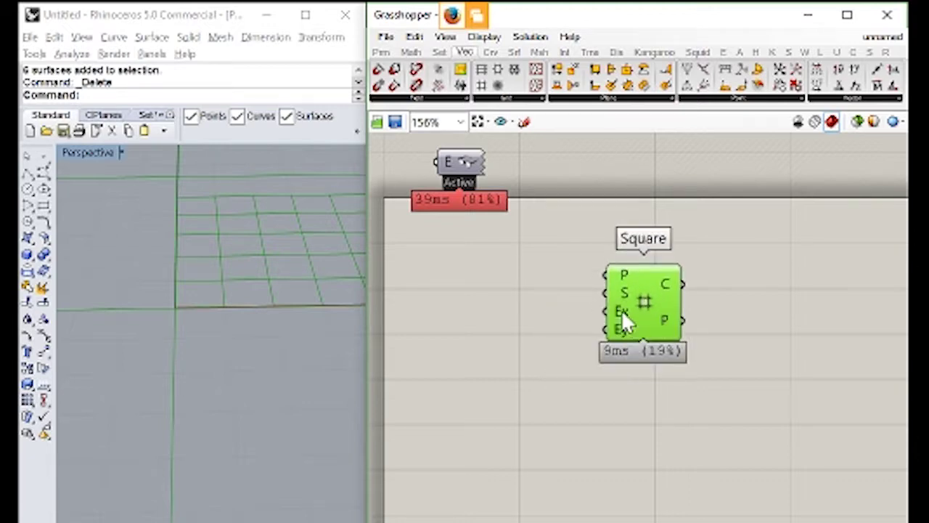
pyautogui.scroll(-8, 204, 267)
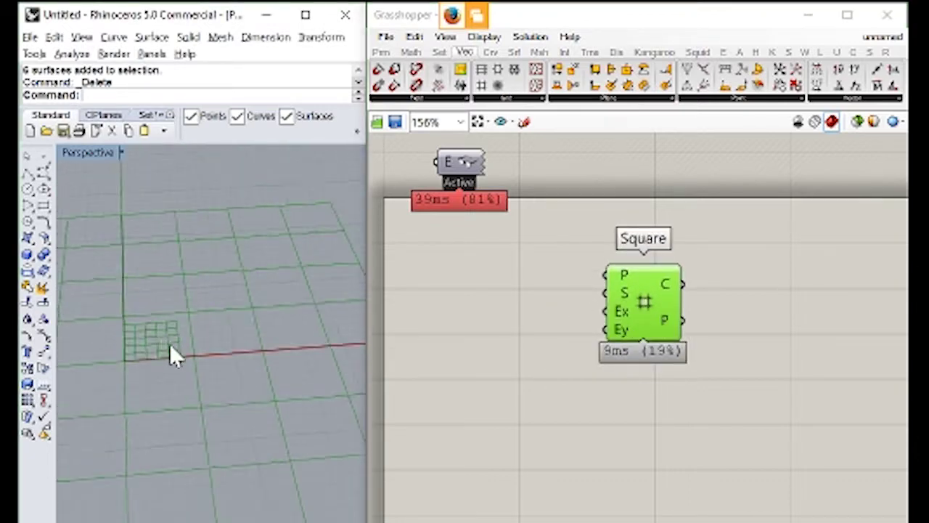
pyautogui.click(587, 295)
pyautogui.moveTo(645, 256); pyautogui.dragTo(587, 265, button='right')
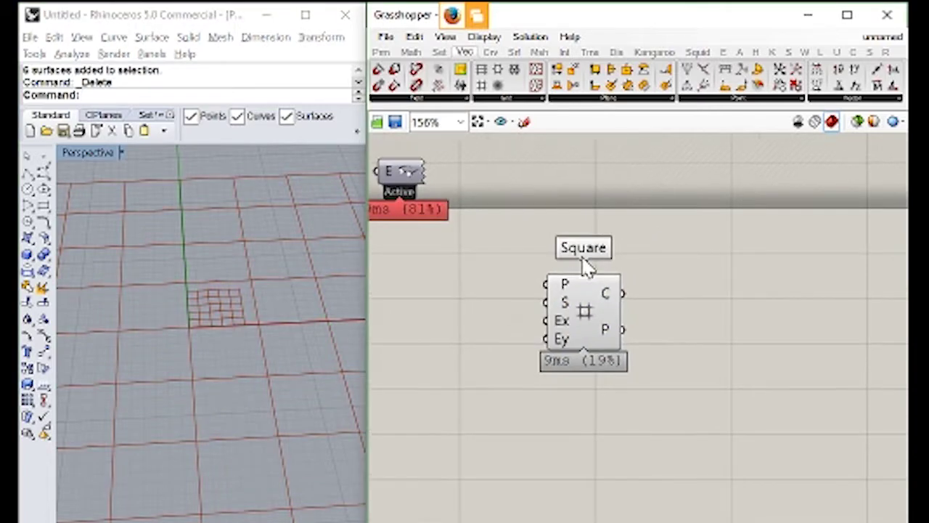
# Add a Point parameter fed by Square's P output and turn off the Square component's preview
pyautogui.click(381, 52)
pyautogui.moveTo(377, 69); pyautogui.dragTo(688, 323)
pyautogui.moveTo(622, 329); pyautogui.dragTo(675, 327)
pyautogui.click(602, 323)
pyautogui.middleClick(602, 307)
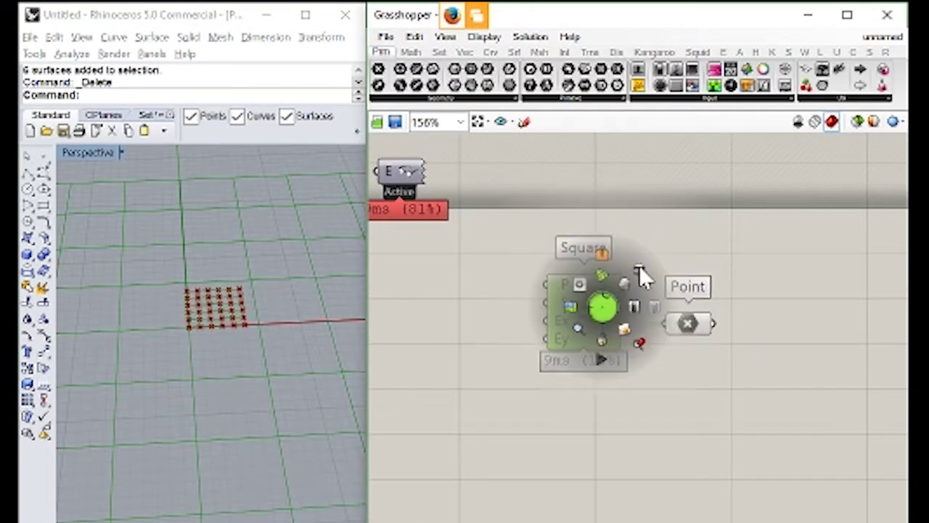
pyautogui.click(642, 264)
# Add a number slider before the Square component, set its value to 1.000 and its maximum to 100
pyautogui.moveTo(640, 86); pyautogui.dragTo(468, 296)
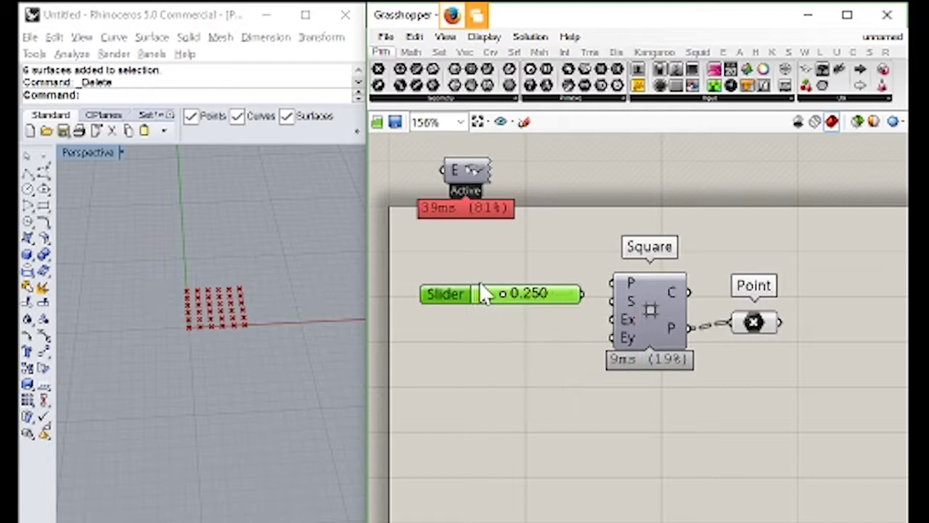
pyautogui.click(510, 305)
pyautogui.moveTo(505, 294); pyautogui.dragTo(600, 298)
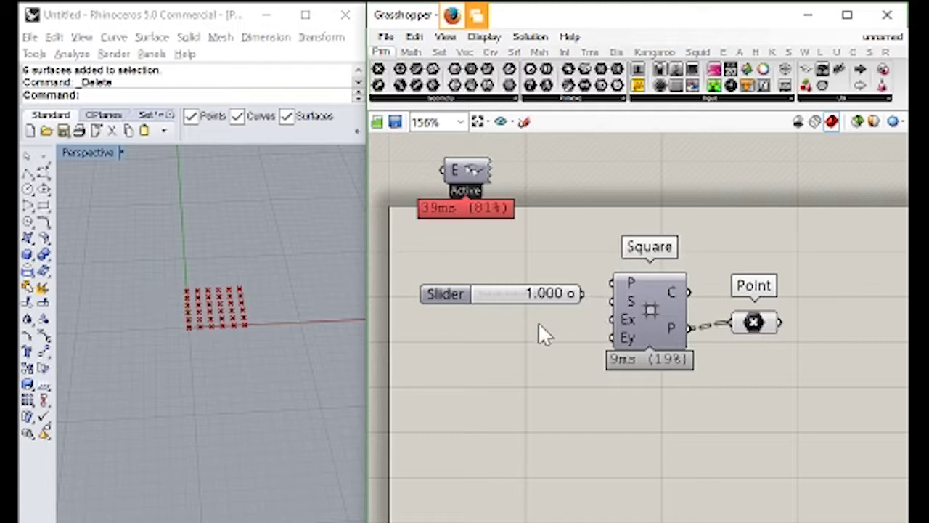
pyautogui.scroll(2, 487, 295)
pyautogui.doubleClick(435, 294)
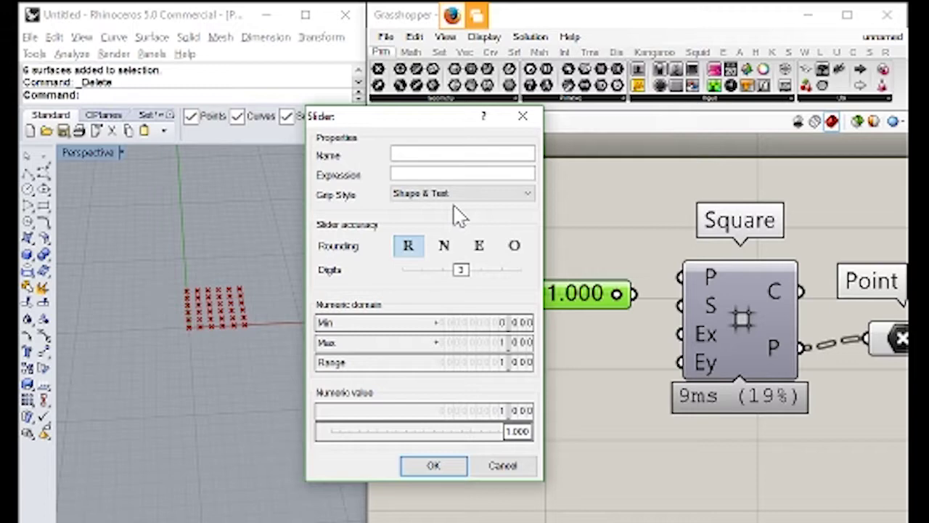
pyautogui.doubleClick(466, 343)
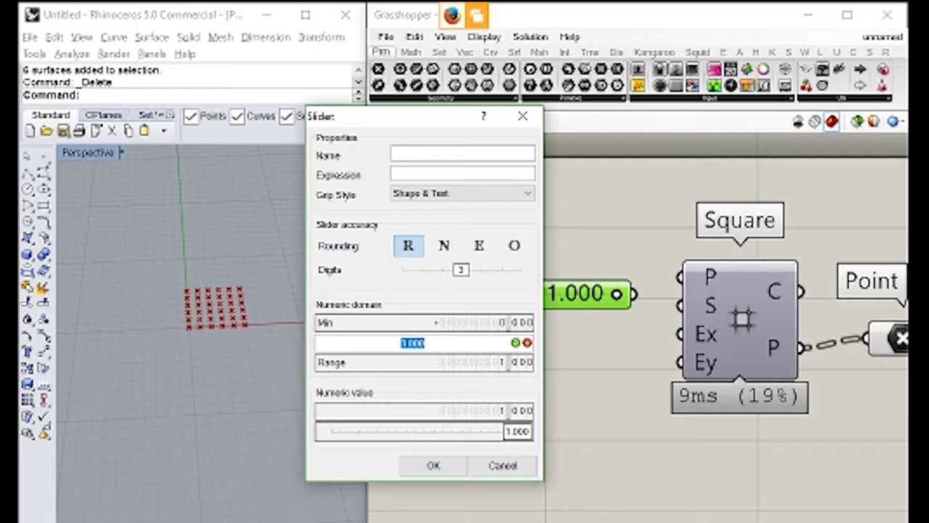
pyautogui.write('100')
pyautogui.click(515, 342)
pyautogui.click(444, 465)
# Connect the slider to Square's Ex and Ey inputs and set its value to 20.661
pyautogui.moveTo(574, 294); pyautogui.dragTo(682, 334)
pyautogui.moveTo(616, 326); pyautogui.dragTo(693, 367)
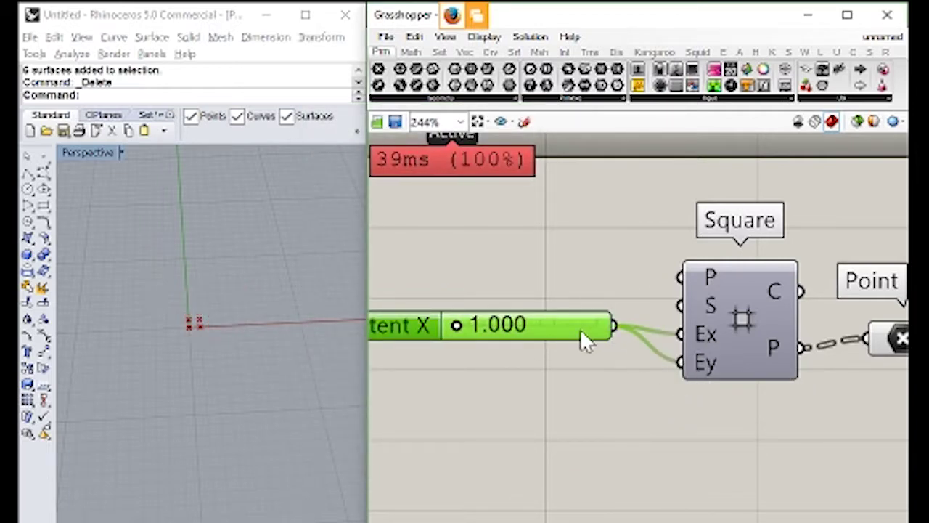
pyautogui.moveTo(580, 329); pyautogui.dragTo(585, 337)
pyautogui.click(546, 408)
pyautogui.moveTo(463, 339); pyautogui.dragTo(492, 319)
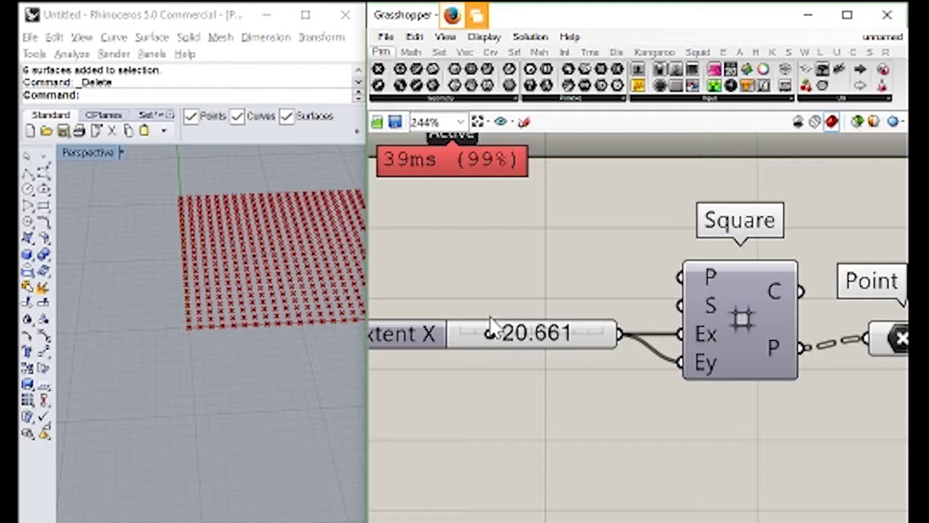
# Give Square's Ey input its own Extent Y slider, setting Extent Y to 34.044 and Extent X to 11.240
pyautogui.moveTo(573, 328); pyautogui.dragTo(679, 362)
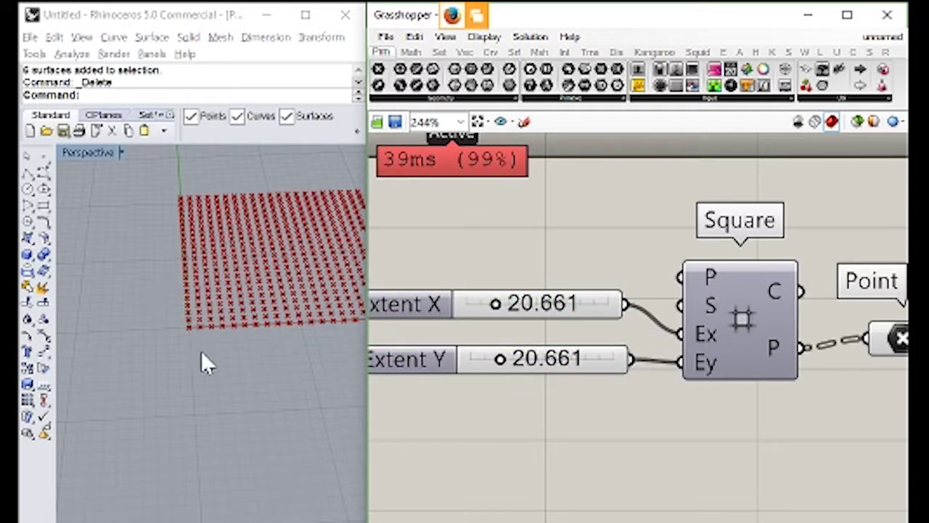
pyautogui.moveTo(201, 350); pyautogui.dragTo(240, 304, button='right')
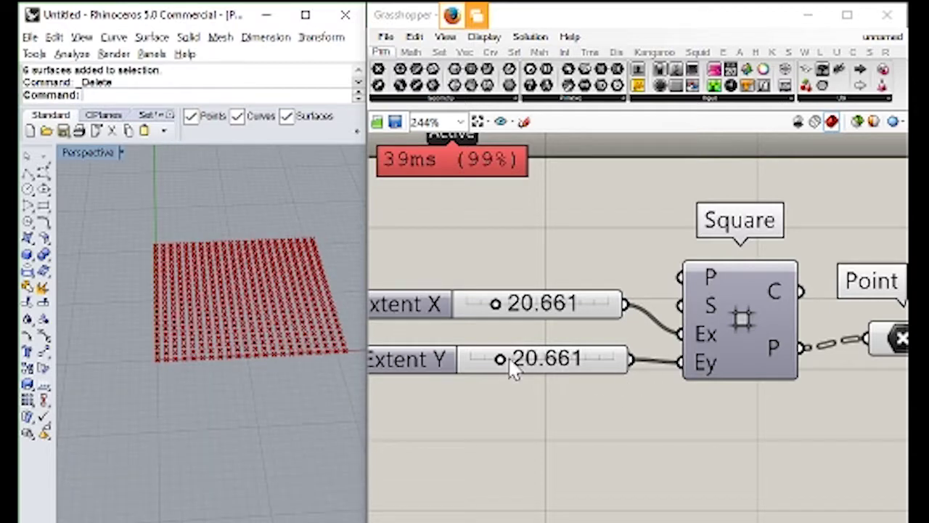
pyautogui.moveTo(510, 357); pyautogui.dragTo(519, 359)
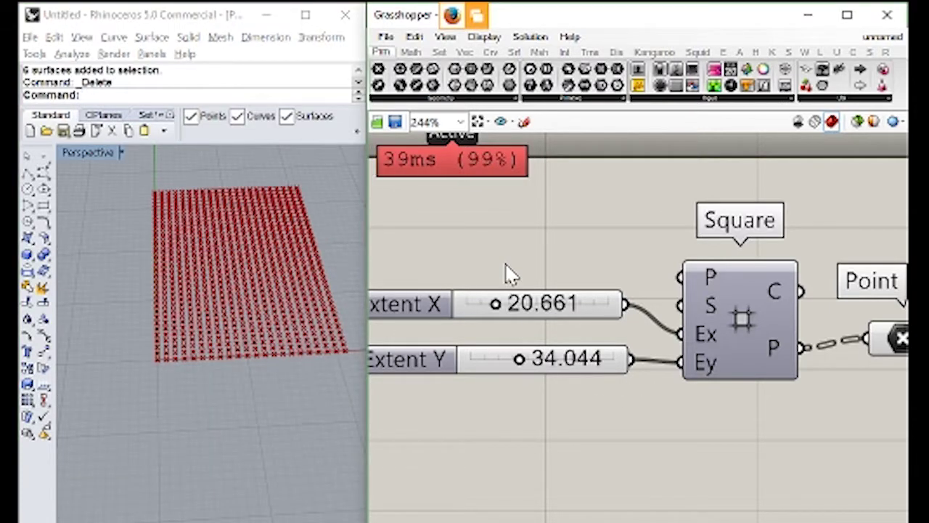
pyautogui.moveTo(496, 304); pyautogui.dragTo(484, 305)
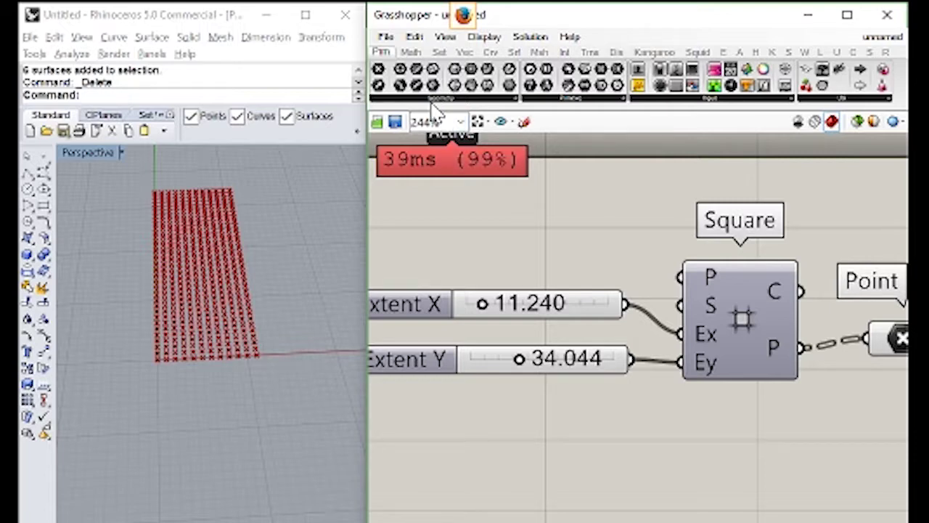
# Examine the point grid in Rhino and the collection of values held by the Point parameter
pyautogui.click(64, 317)
pyautogui.moveTo(166, 322); pyautogui.dragTo(73, 182, button='right')
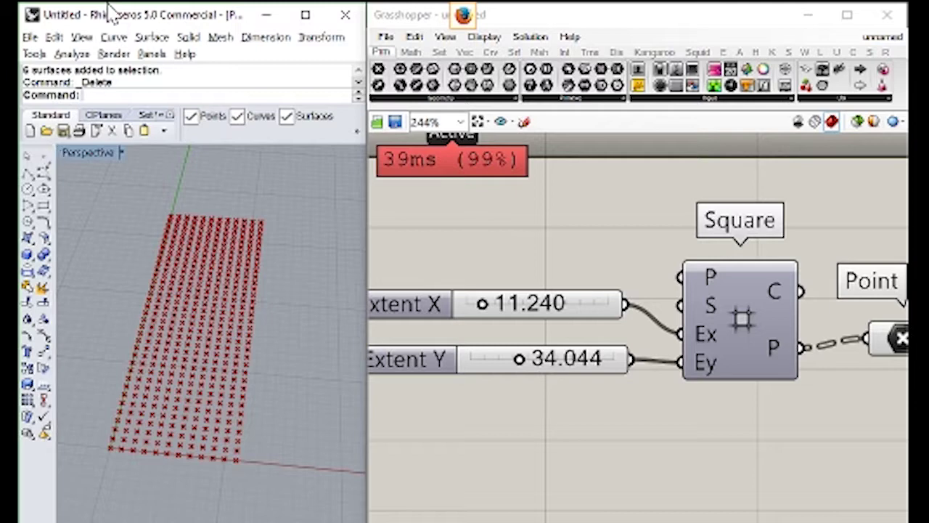
pyautogui.moveTo(819, 384); pyautogui.dragTo(728, 386, button='right')
pyautogui.moveTo(818, 343); pyautogui.dragTo(824, 358)
pyautogui.moveTo(827, 351)
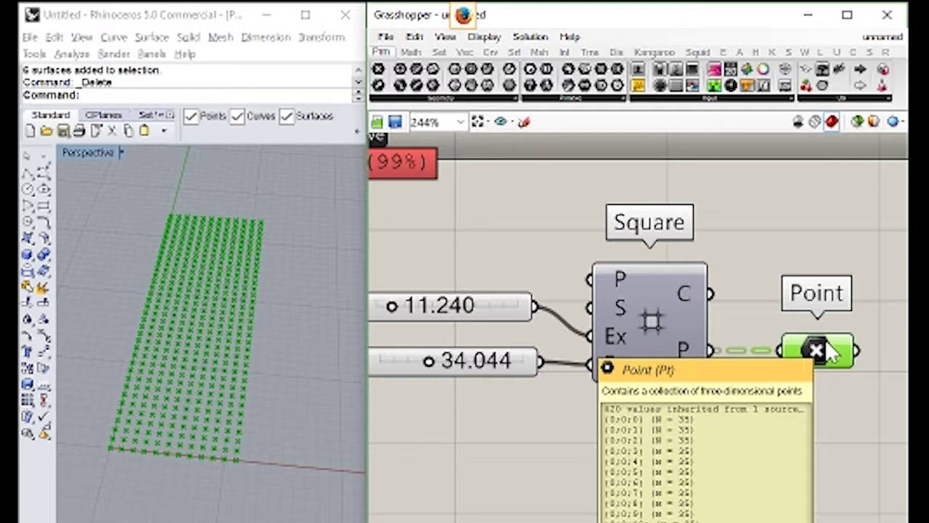
pyautogui.click(692, 428)
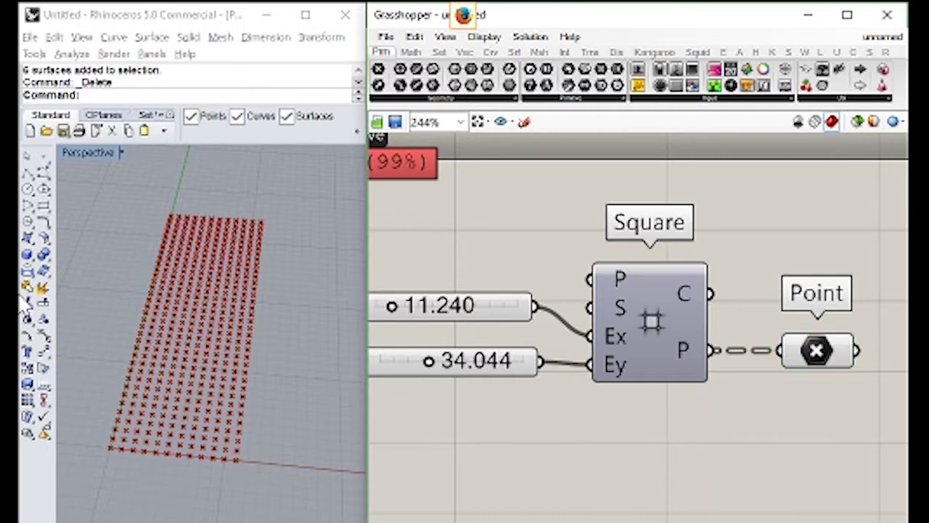
pyautogui.keyDown('shift'); pyautogui.moveTo(156, 284); pyautogui.dragTo(189, 269, button='right'); pyautogui.keyUp('shift')
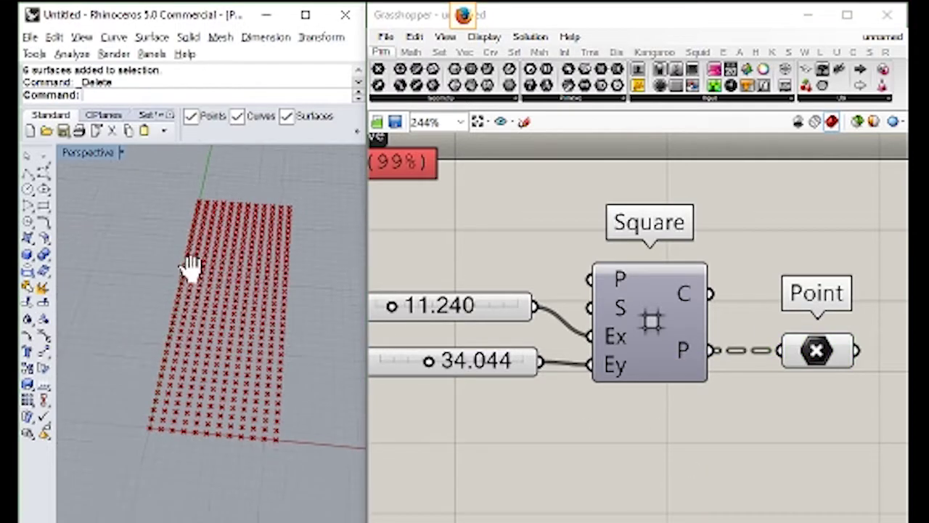
# Draw three separate points in Rhino around the grid: one on each side and one near its front edge
pyautogui.click(43, 154)
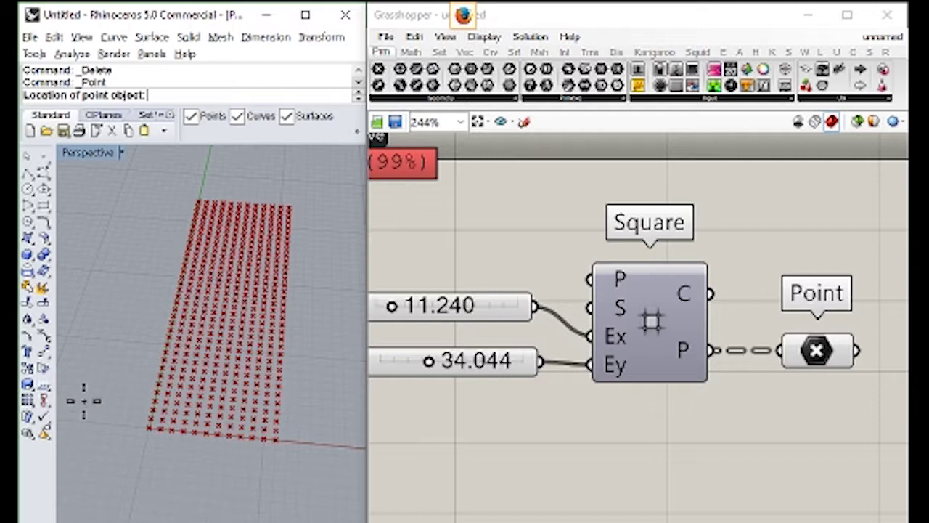
pyautogui.click(145, 297)
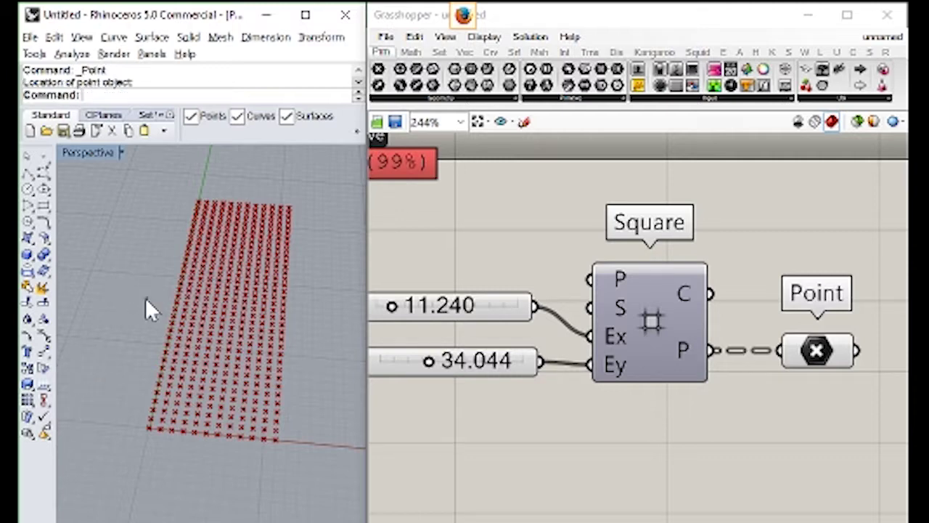
pyautogui.press('Return')
pyautogui.click(210, 443)
pyautogui.press('Return')
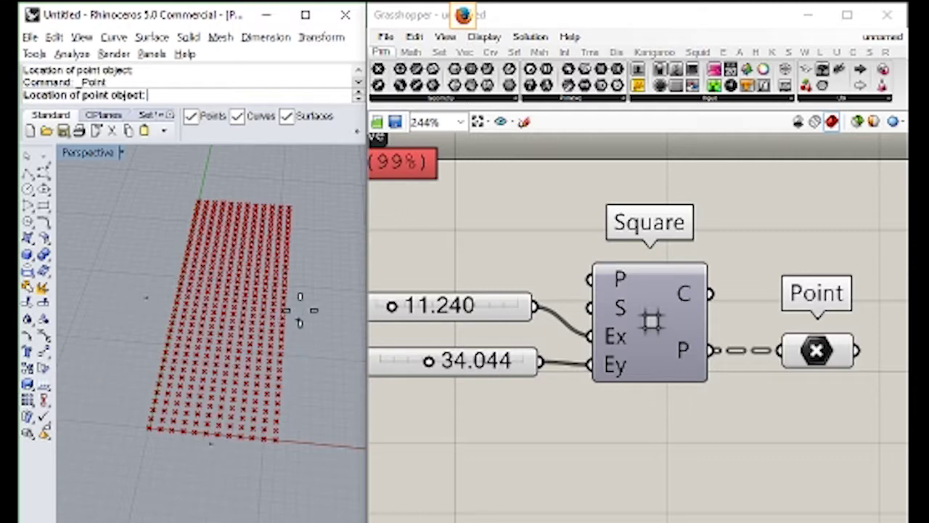
pyautogui.click(310, 299)
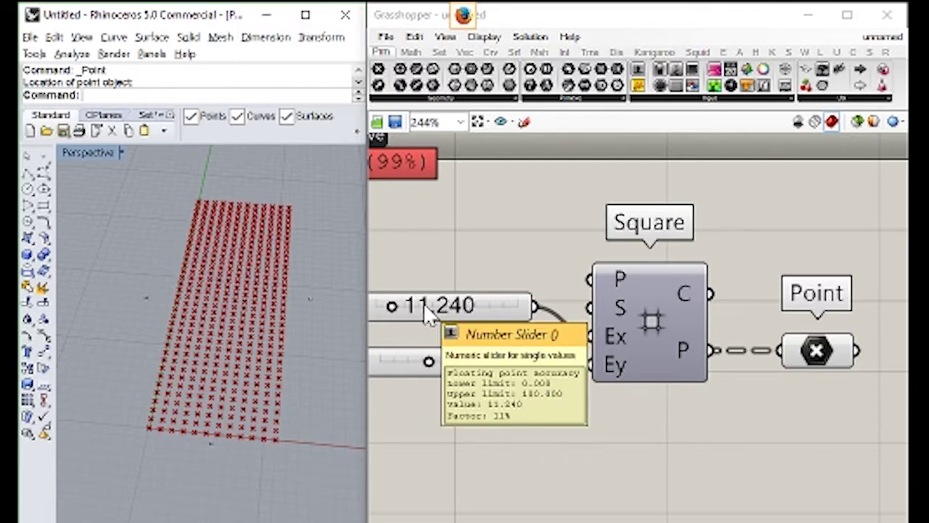
pyautogui.moveTo(128, 297); pyautogui.dragTo(99, 336, button='right')
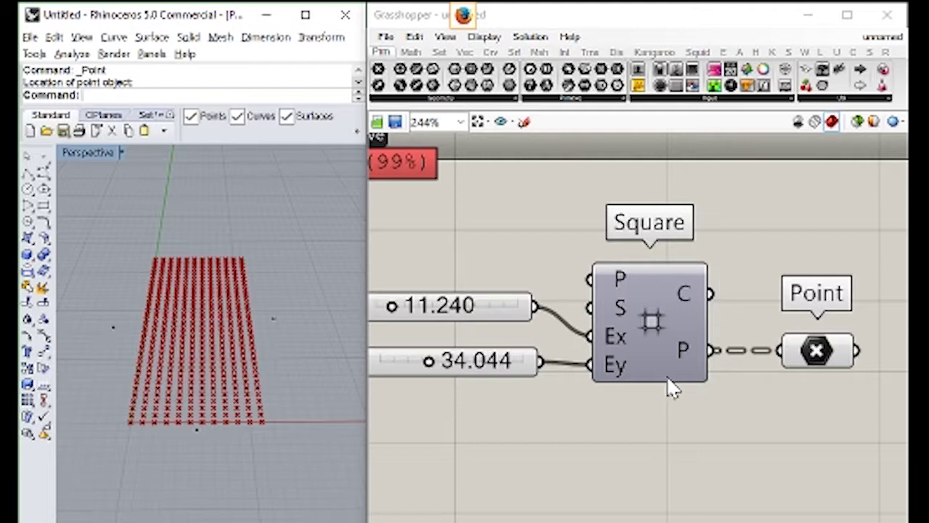
# Add a Flatten Tree component and feed its T input from the grid's Point parameter
pyautogui.moveTo(656, 384); pyautogui.dragTo(363, 331, button='right')
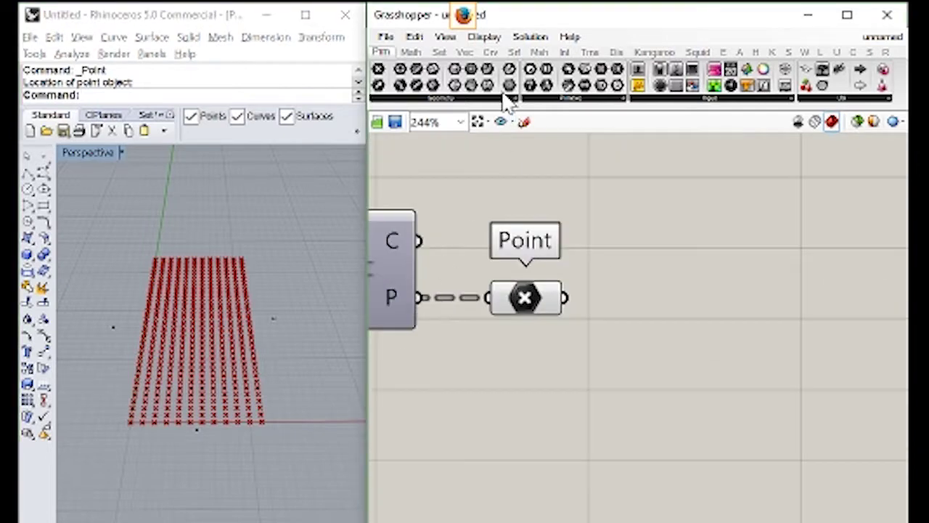
pyautogui.click(439, 52)
pyautogui.moveTo(767, 90); pyautogui.dragTo(614, 319)
pyautogui.moveTo(565, 298); pyautogui.dragTo(674, 307)
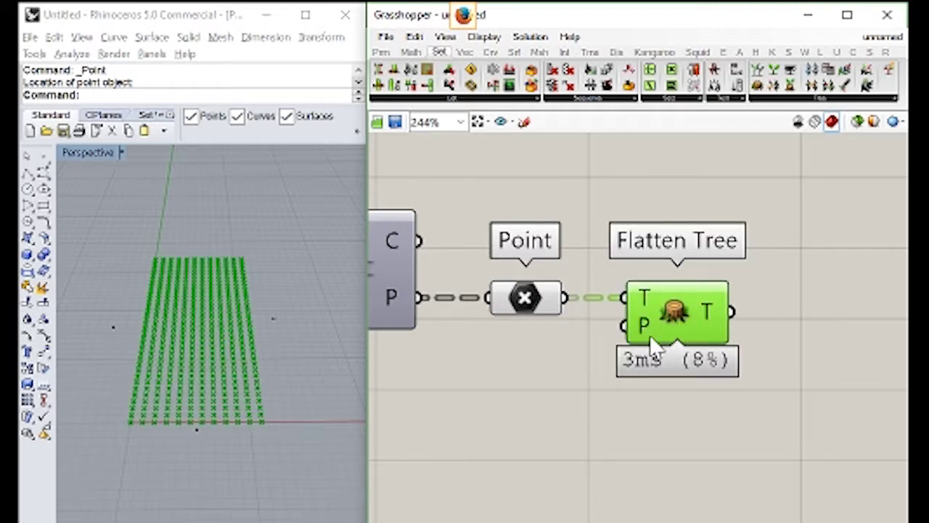
pyautogui.moveTo(650, 337)
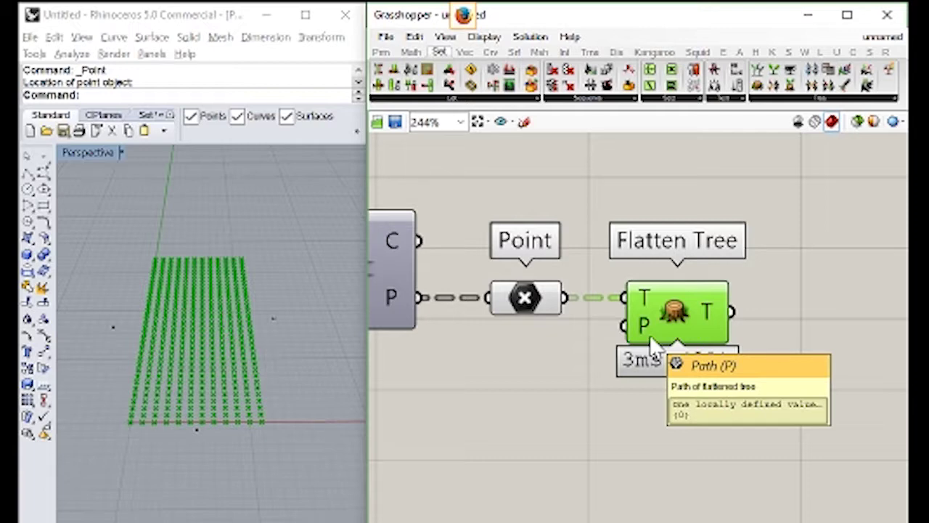
# Group the Flatten Tree component and move it farther from the Point parameter
pyautogui.hotkey('ctrl', 'g')
pyautogui.click(659, 409)
pyautogui.moveTo(659, 408); pyautogui.dragTo(536, 421, button='right')
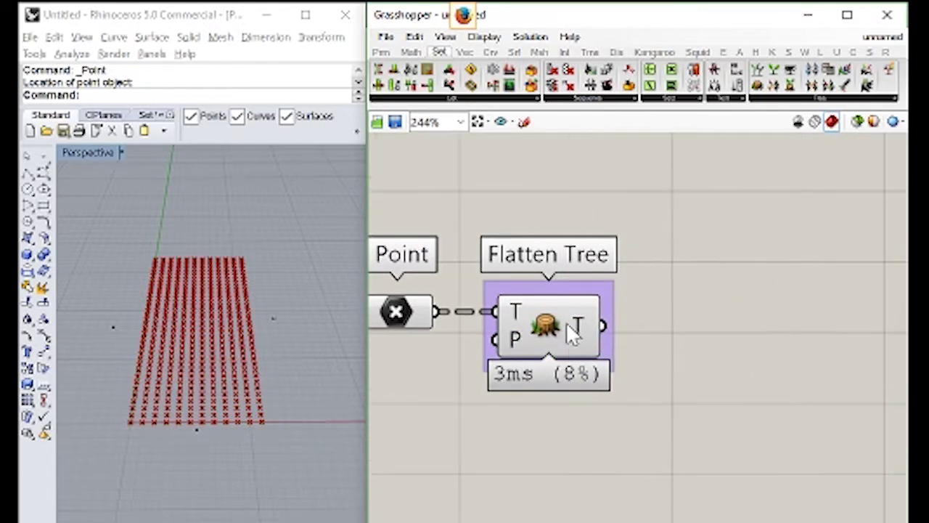
pyautogui.moveTo(574, 326); pyautogui.dragTo(617, 316)
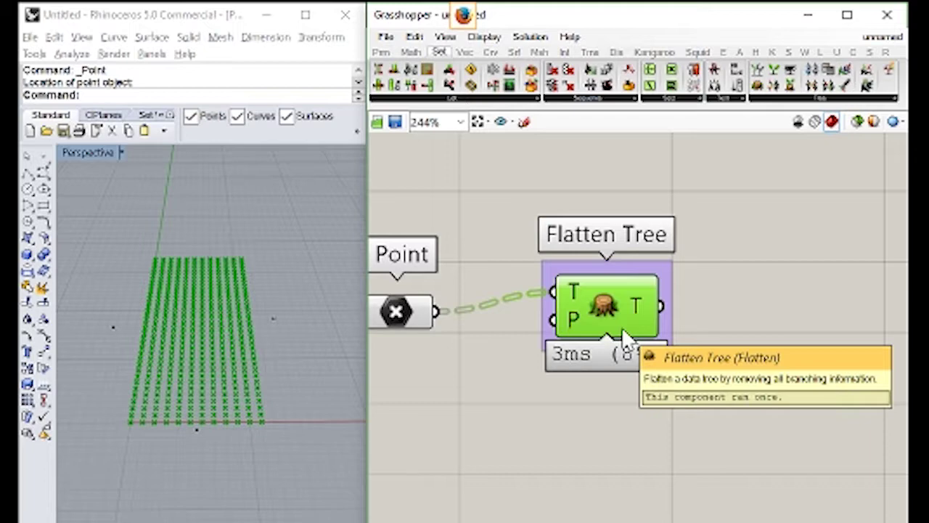
pyautogui.click(675, 312)
pyautogui.scroll(-2, 465, 399)
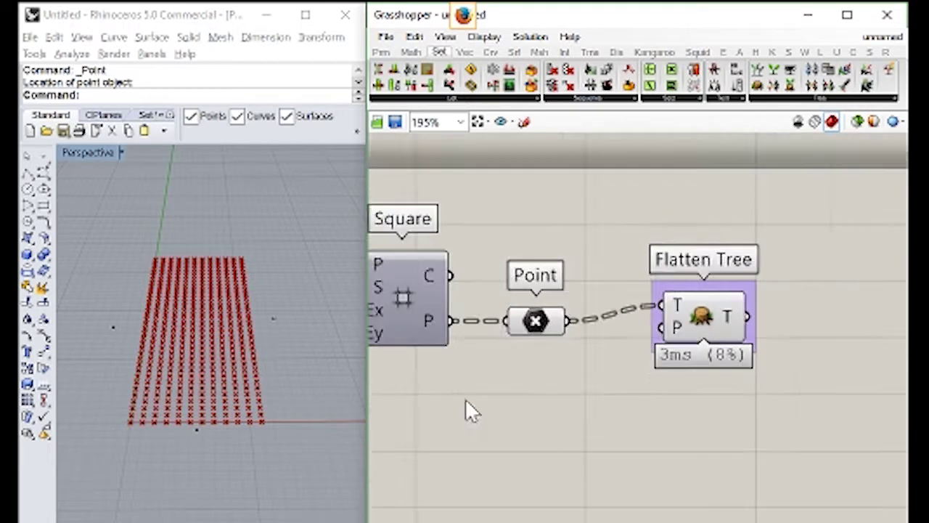
# Add a second Point parameter below the Square component
pyautogui.moveTo(465, 398); pyautogui.dragTo(607, 348, button='right')
pyautogui.click(381, 53)
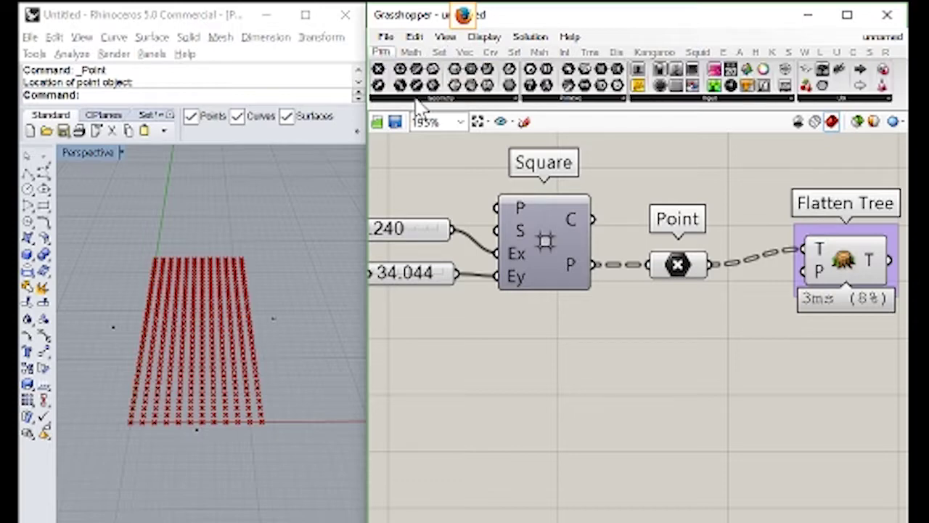
pyautogui.moveTo(417, 85); pyautogui.dragTo(529, 372)
# Reference the three drawn Rhino points in the new Point parameter and check its stored values
pyautogui.rightClick(529, 366)
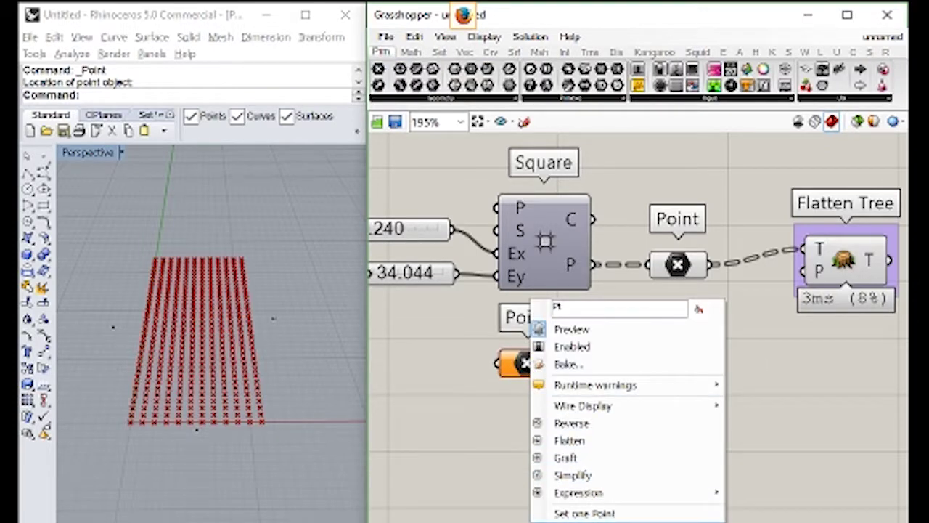
pyautogui.click(597, 510)
pyautogui.click(114, 327)
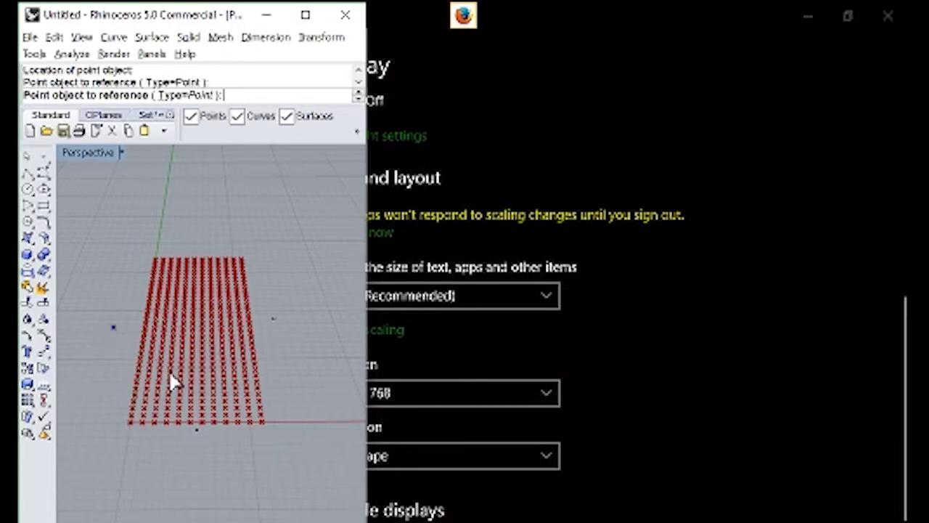
pyautogui.click(196, 429)
pyautogui.click(275, 318)
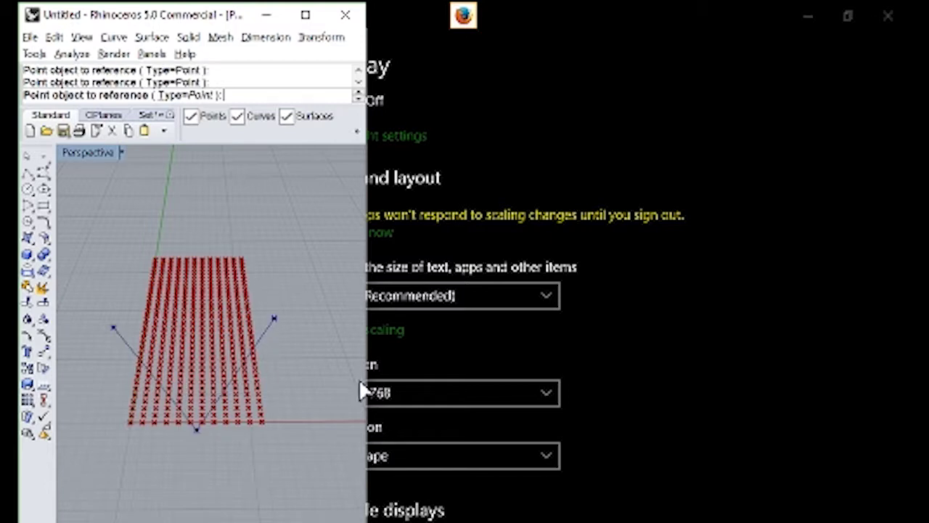
pyautogui.press('Return')
pyautogui.click(507, 392)
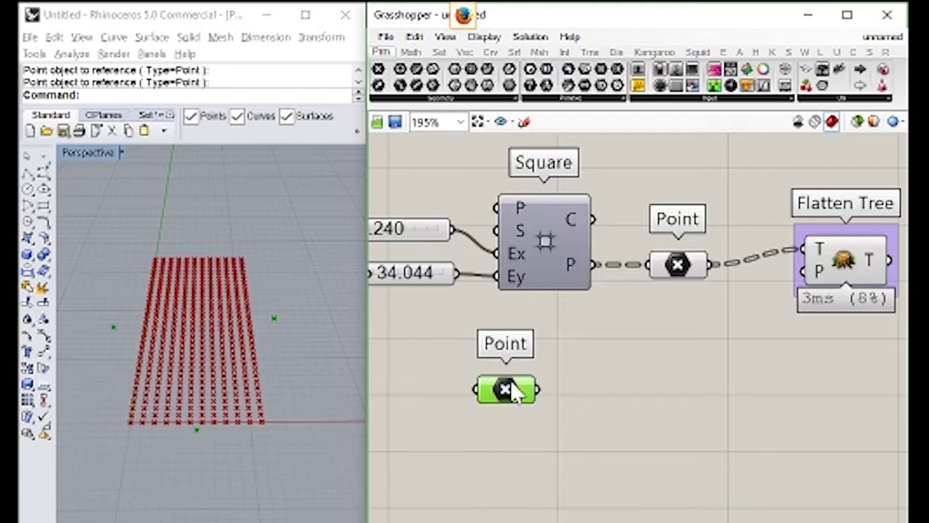
pyautogui.moveTo(511, 392)
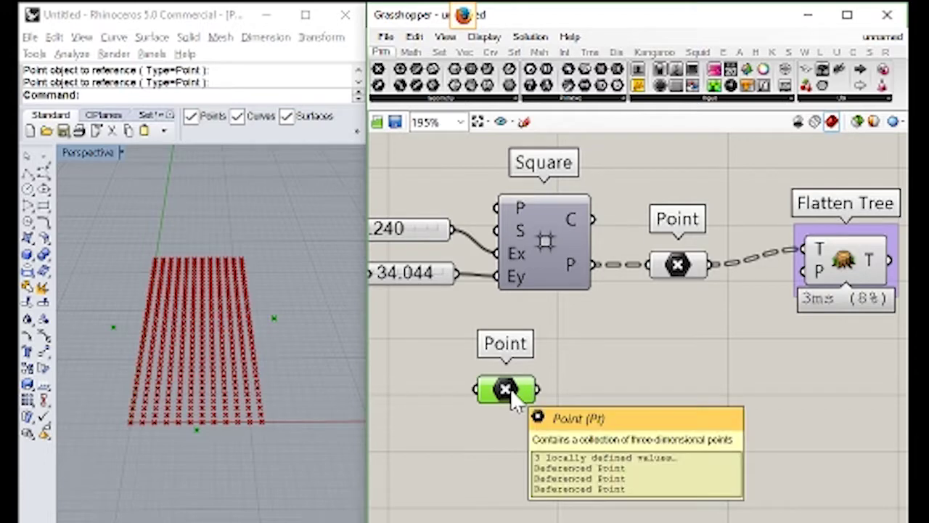
pyautogui.rightClick(512, 392)
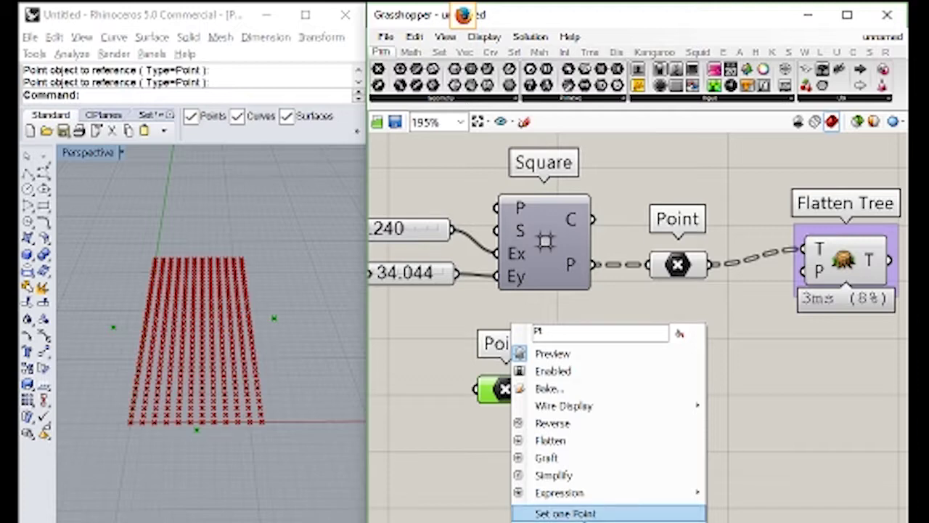
pyautogui.click(716, 438)
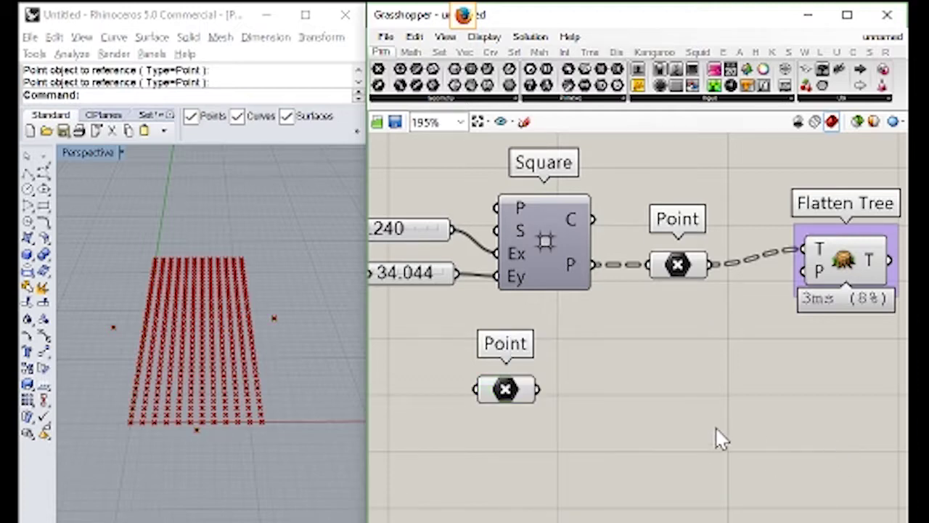
# Add a Graft Tree component below Flatten Tree, feed it from the referenced Point parameter and group it
pyautogui.click(439, 52)
pyautogui.moveTo(790, 85); pyautogui.dragTo(789, 399)
pyautogui.moveTo(732, 394); pyautogui.dragTo(641, 408, button='right')
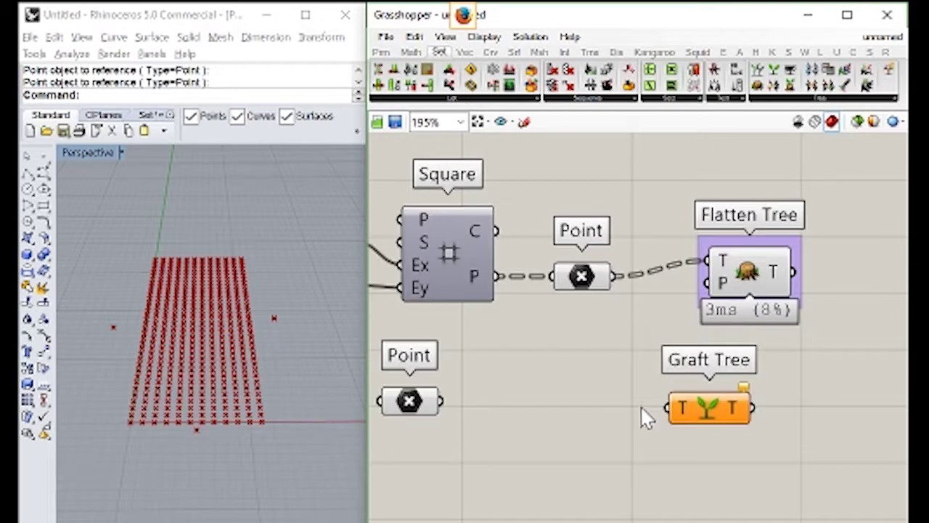
pyautogui.moveTo(440, 400); pyautogui.dragTo(708, 409)
pyautogui.moveTo(715, 409); pyautogui.dragTo(752, 410)
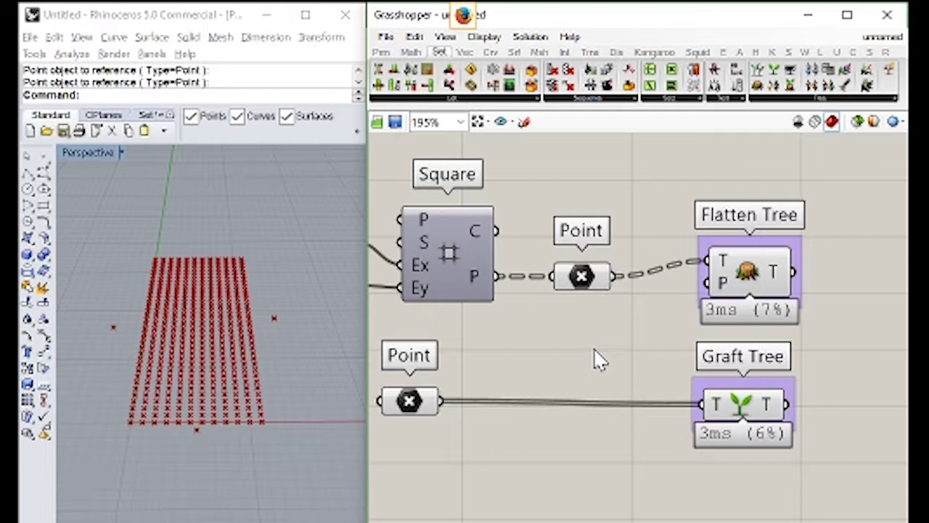
# Add a Distance component, connecting Flatten Tree's output to A and Graft Tree's output to B
pyautogui.moveTo(829, 405); pyautogui.dragTo(580, 408, button='right')
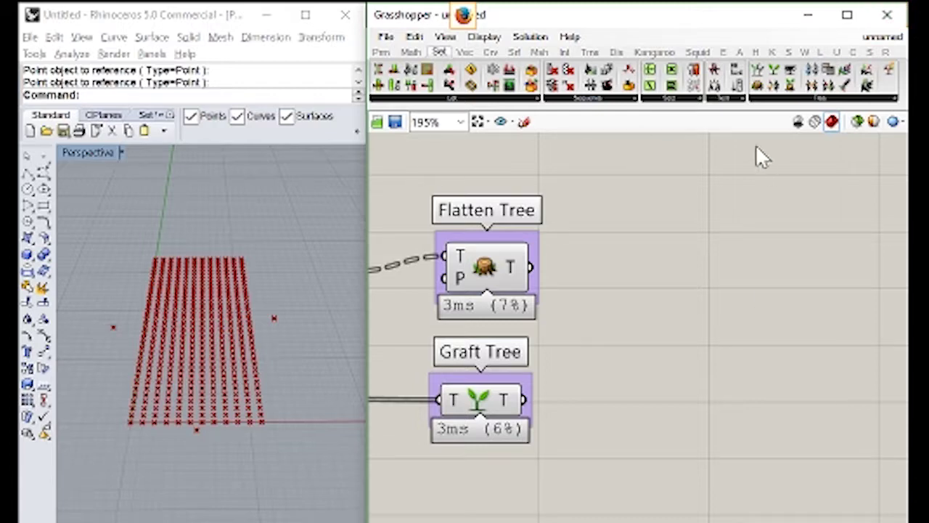
pyautogui.click(464, 53)
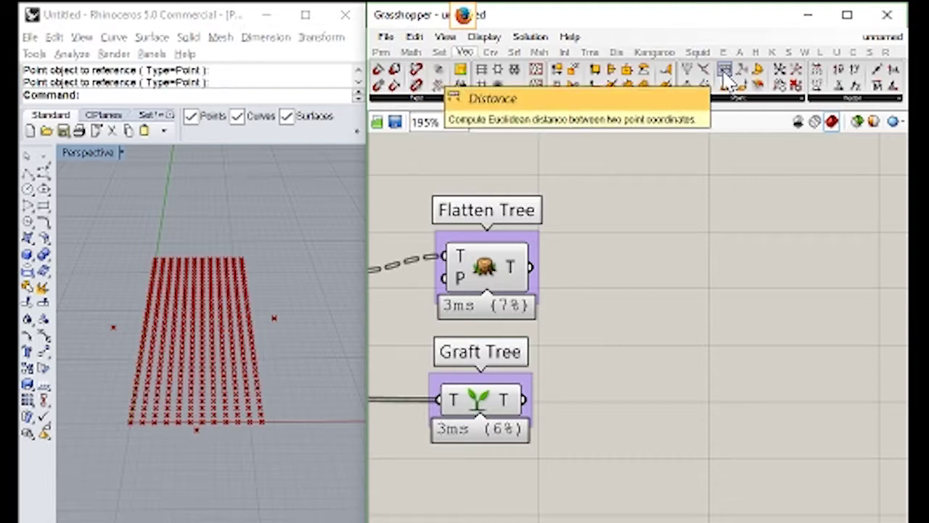
pyautogui.moveTo(726, 80); pyautogui.dragTo(657, 318)
pyautogui.moveTo(533, 268); pyautogui.dragTo(609, 308)
pyautogui.moveTo(524, 399); pyautogui.dragTo(609, 330)
pyautogui.moveTo(658, 324); pyautogui.dragTo(646, 290)
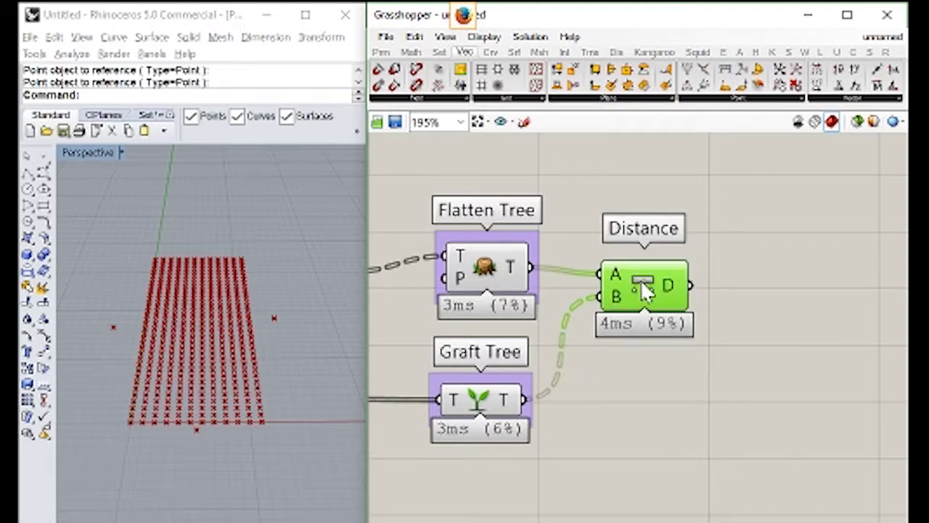
# Connect a panel to Distance's D output and stretch it taller to list the distances
pyautogui.click(381, 52)
pyautogui.moveTo(640, 85); pyautogui.dragTo(804, 283)
pyautogui.moveTo(693, 287); pyautogui.dragTo(727, 305)
pyautogui.moveTo(728, 305); pyautogui.dragTo(516, 225, button='right')
pyautogui.scroll(-2, 617, 275)
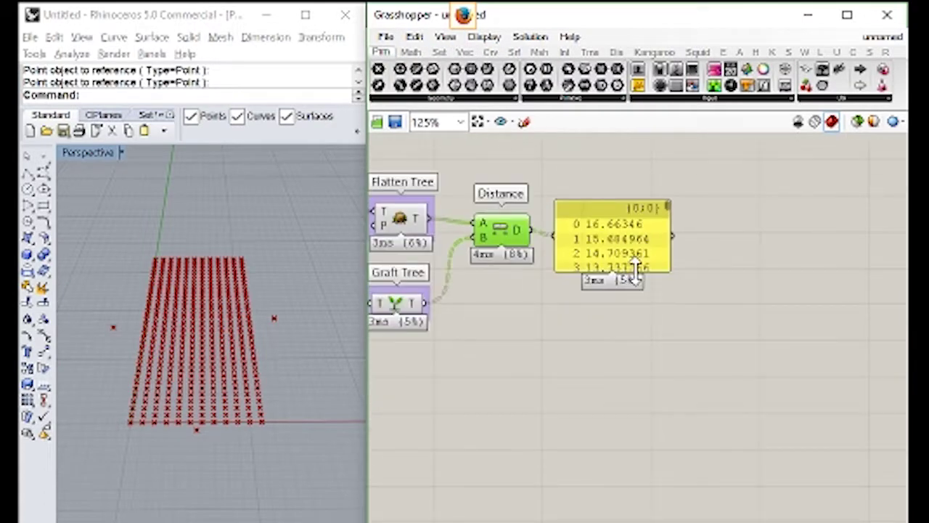
pyautogui.moveTo(636, 270); pyautogui.dragTo(636, 522)
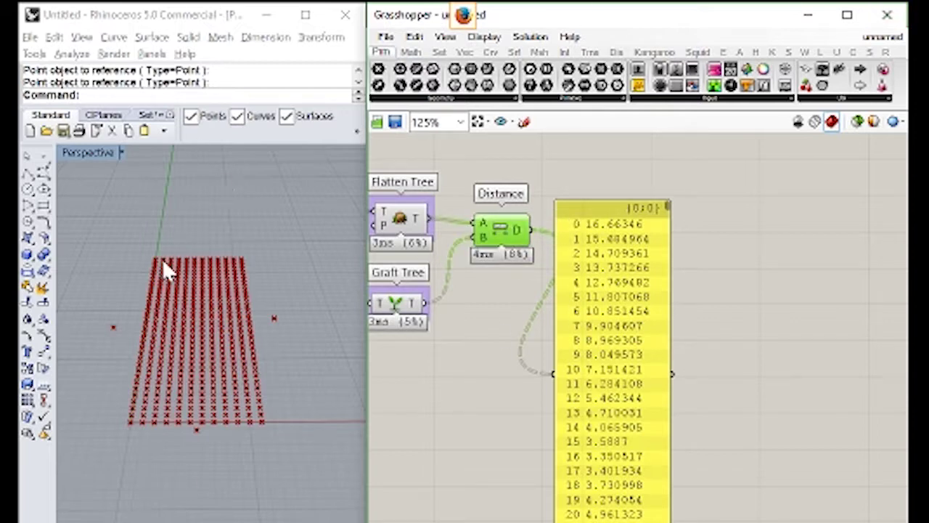
# Move the panel away from the Distance component and shift Distance closer to Flatten Tree to make room between them
pyautogui.moveTo(428, 257); pyautogui.dragTo(502, 263, button='right')
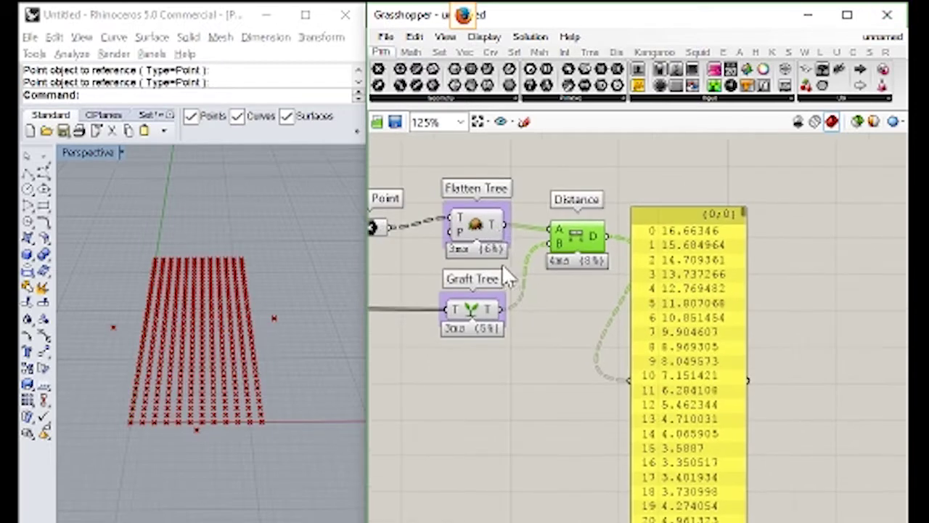
pyautogui.click(492, 226)
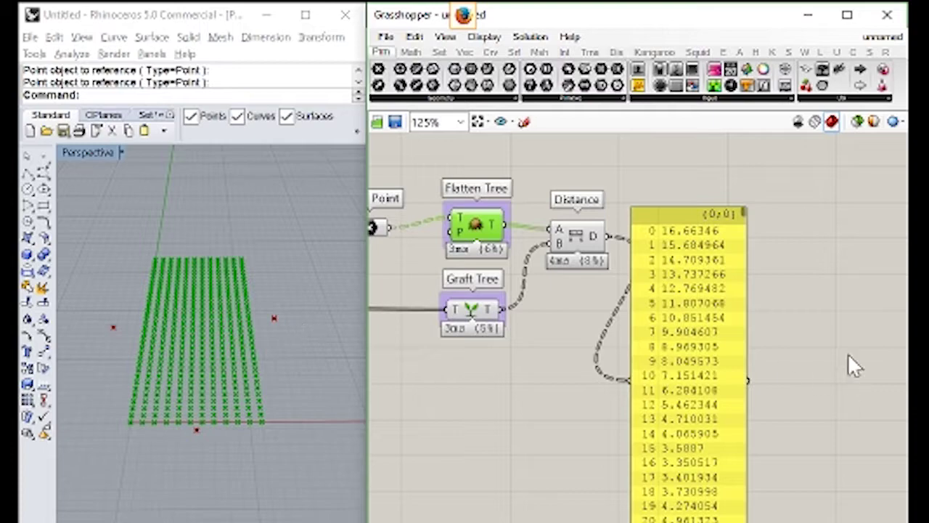
pyautogui.moveTo(740, 265); pyautogui.dragTo(684, 239, button='right')
pyautogui.moveTo(688, 185); pyautogui.dragTo(697, 164)
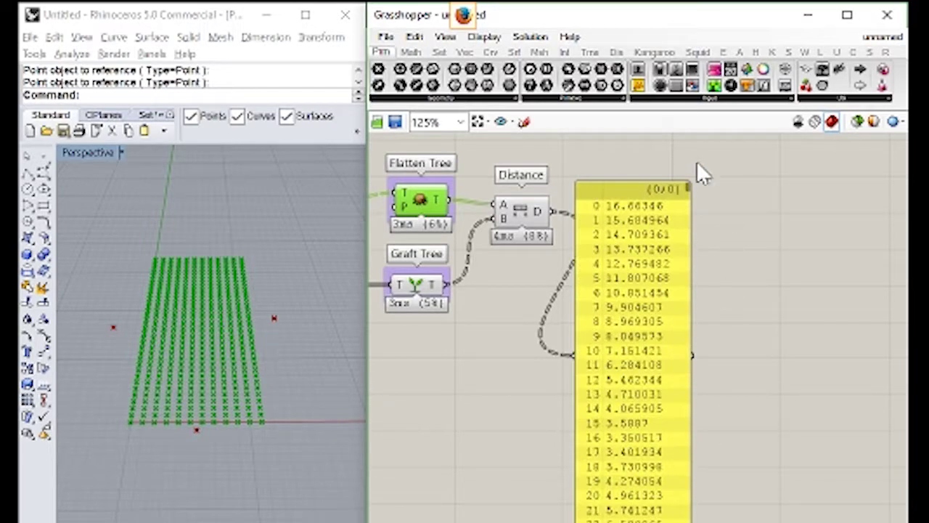
pyautogui.moveTo(653, 304); pyautogui.dragTo(772, 259)
pyautogui.moveTo(522, 208); pyautogui.dragTo(511, 203)
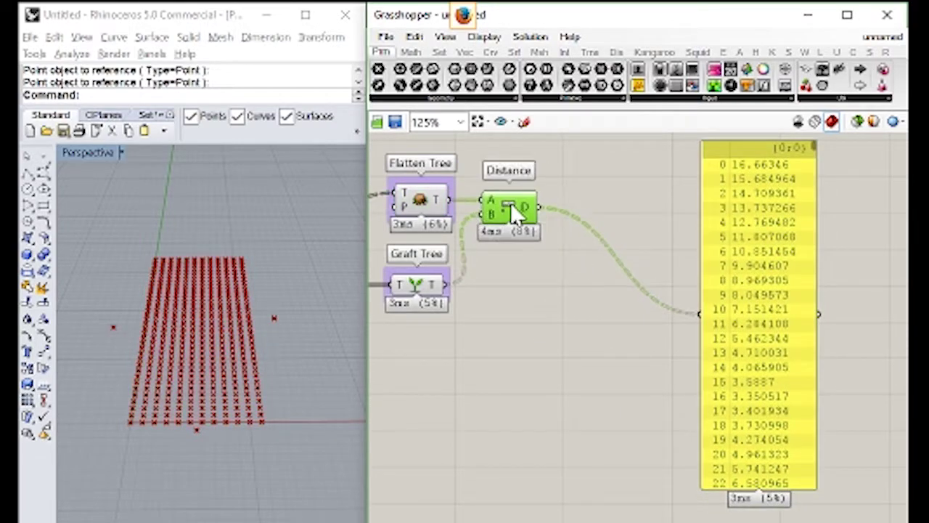
pyautogui.click(596, 298)
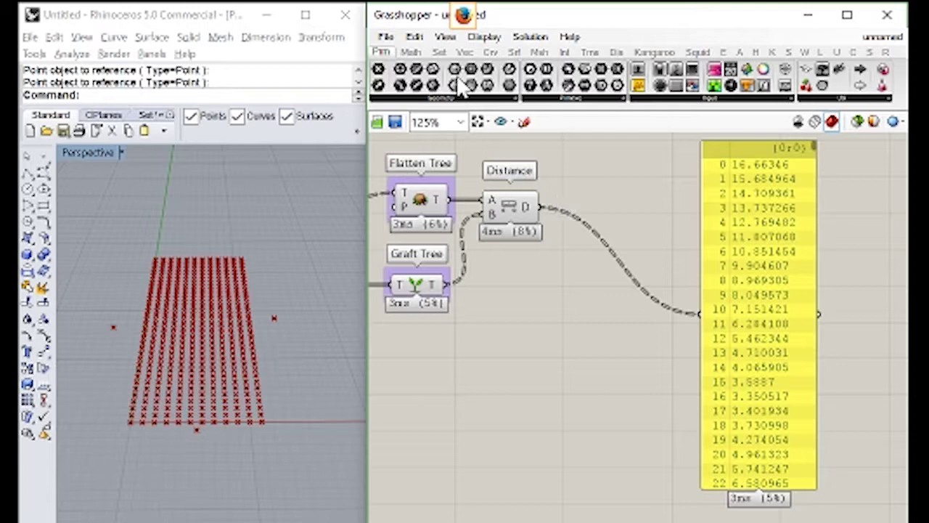
# Insert a Flip Matrix component between Distance's D output and the panel
pyautogui.click(439, 52)
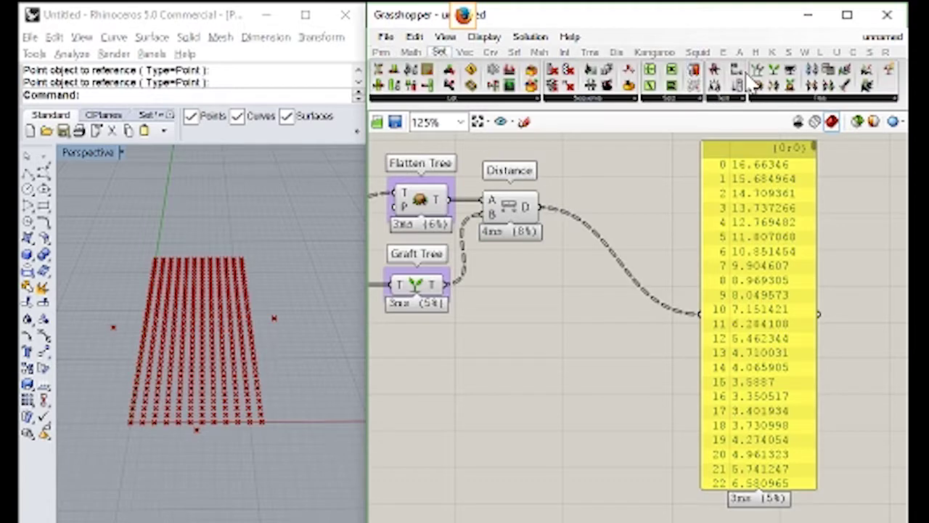
pyautogui.click(833, 100)
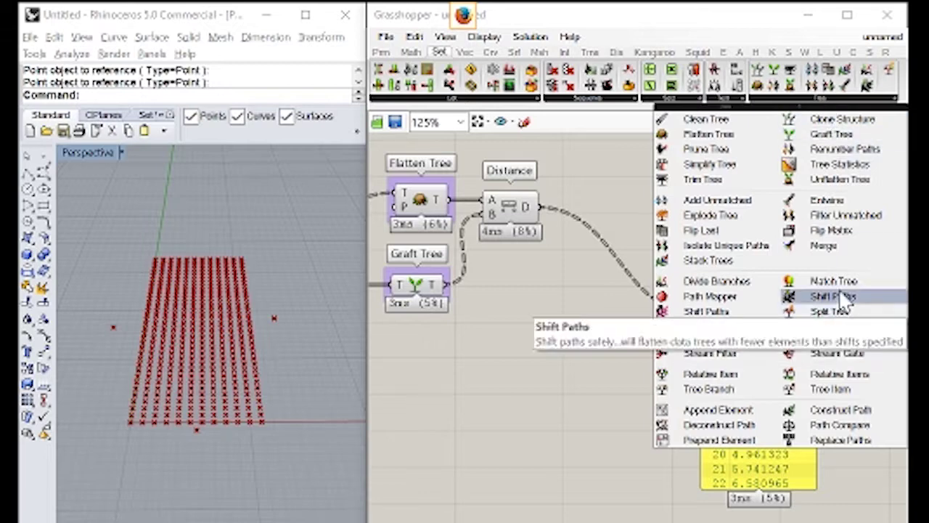
pyautogui.click(824, 230)
pyautogui.moveTo(537, 218); pyautogui.dragTo(698, 313)
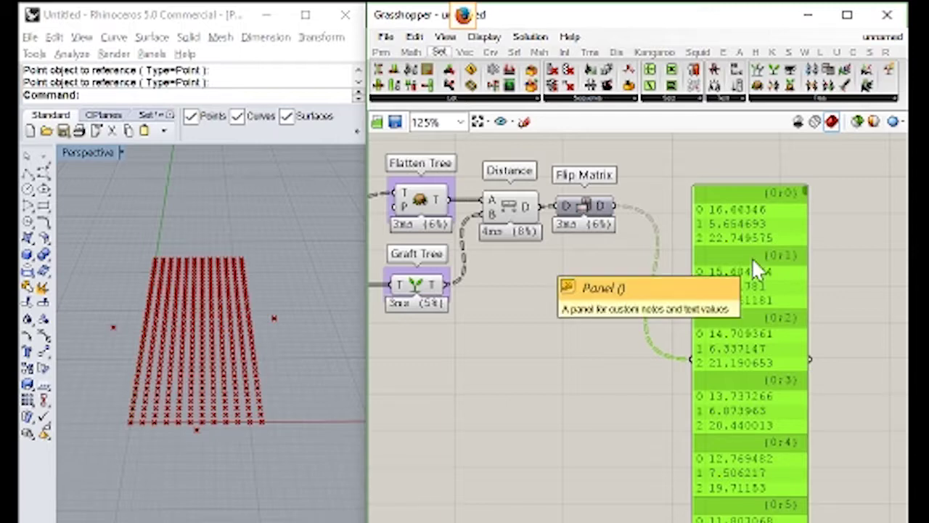
pyautogui.click(134, 435)
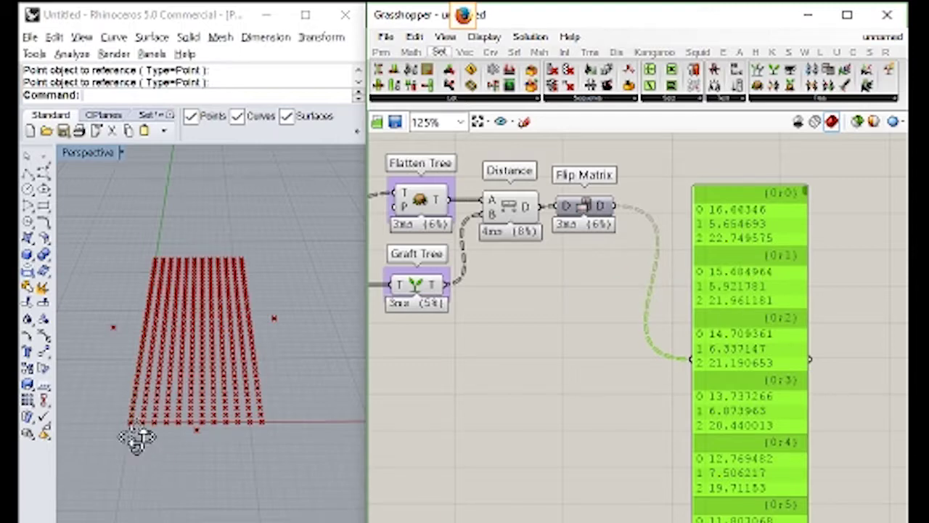
# Change the document's model units to Meters without scaling the model
pyautogui.scroll(5, 134, 437)
pyautogui.scroll(5, 123, 399)
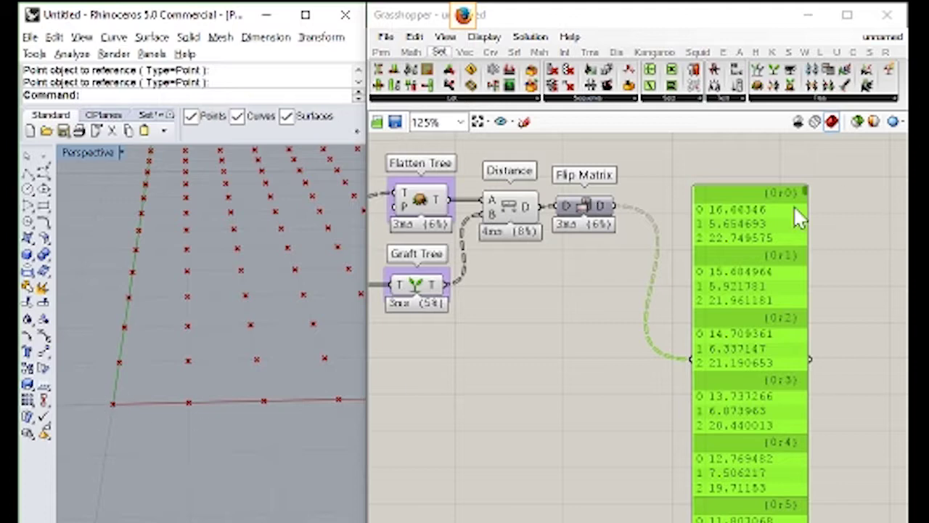
pyautogui.scroll(-5, 212, 407)
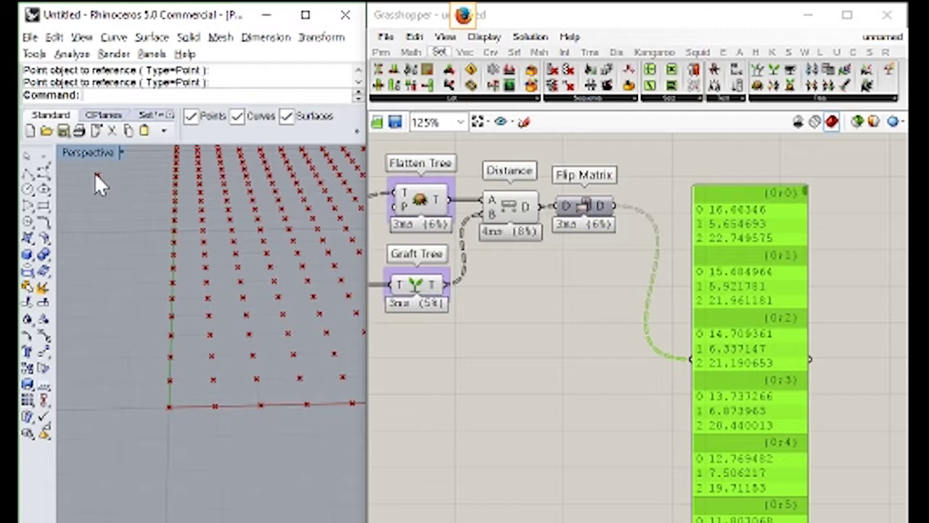
pyautogui.click(97, 175)
pyautogui.scroll(-4, 189, 426)
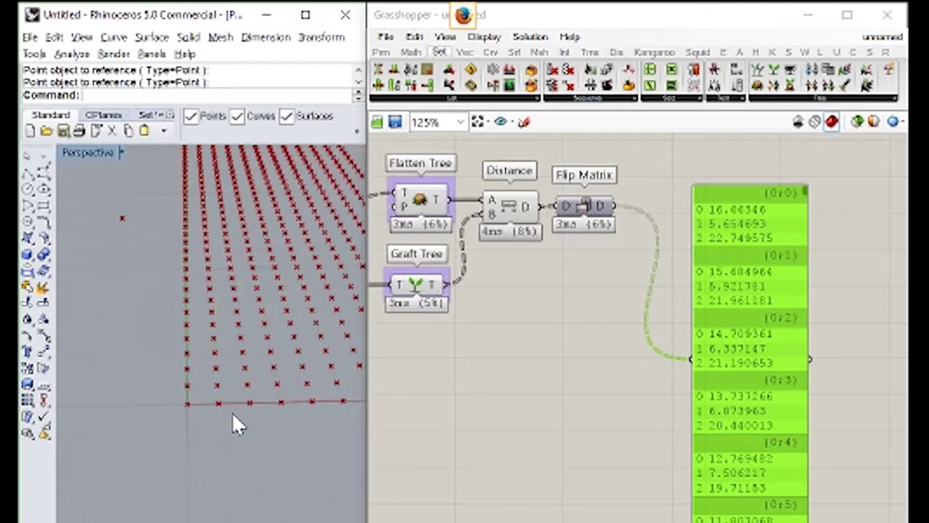
pyautogui.scroll(1, 319, 428)
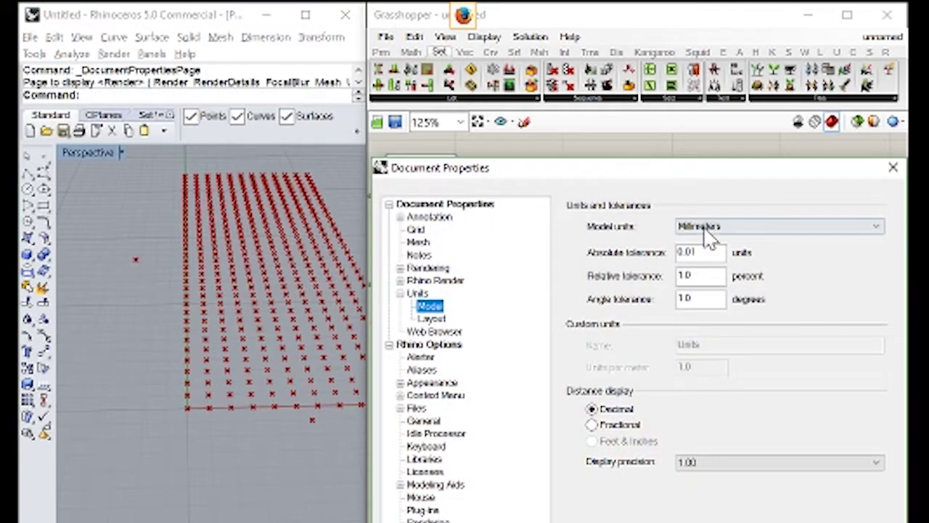
pyautogui.click(707, 227)
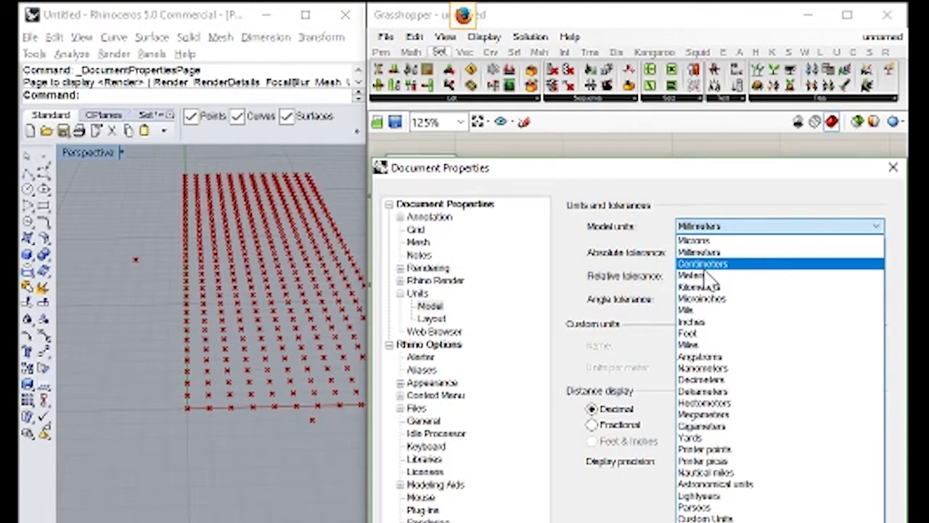
pyautogui.click(699, 275)
pyautogui.press('Return')
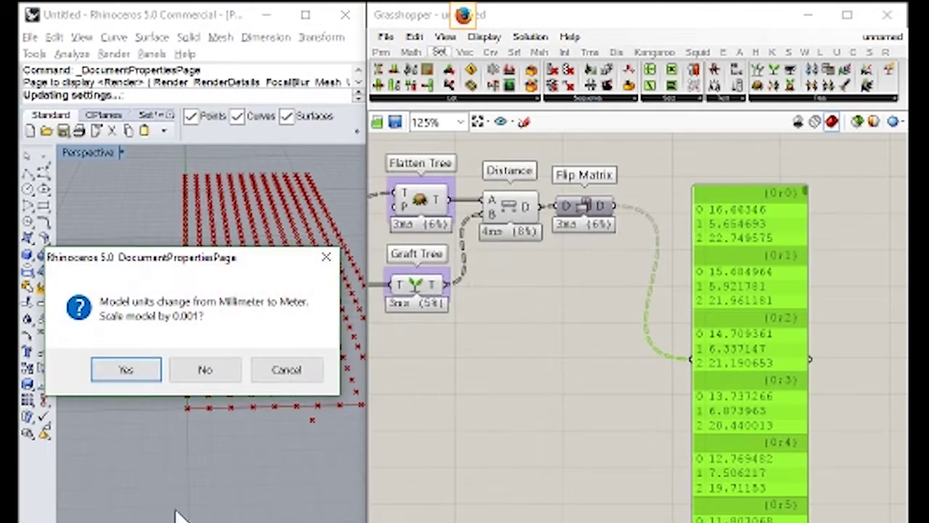
pyautogui.click(201, 371)
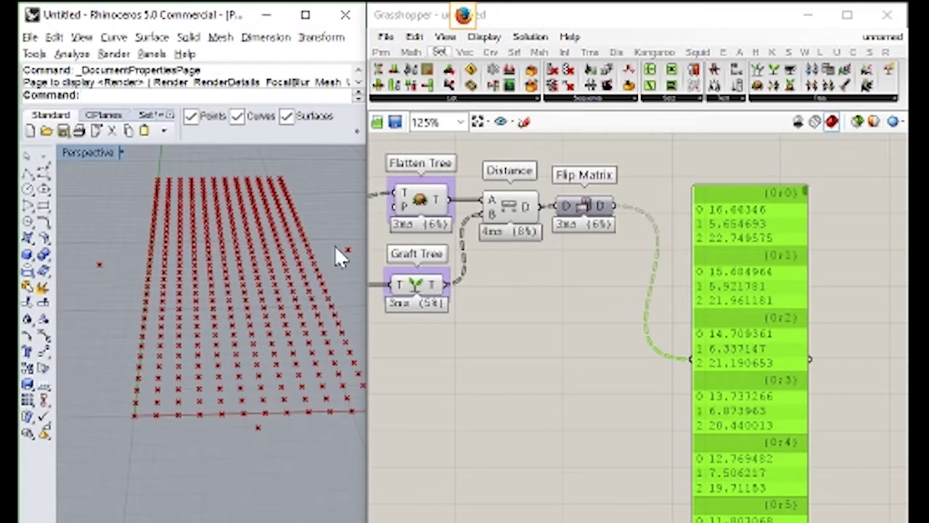
# Move the referenced point on the far side of the grid from the Y axis to just beyond the grid's far end
pyautogui.moveTo(347, 249); pyautogui.dragTo(277, 163)
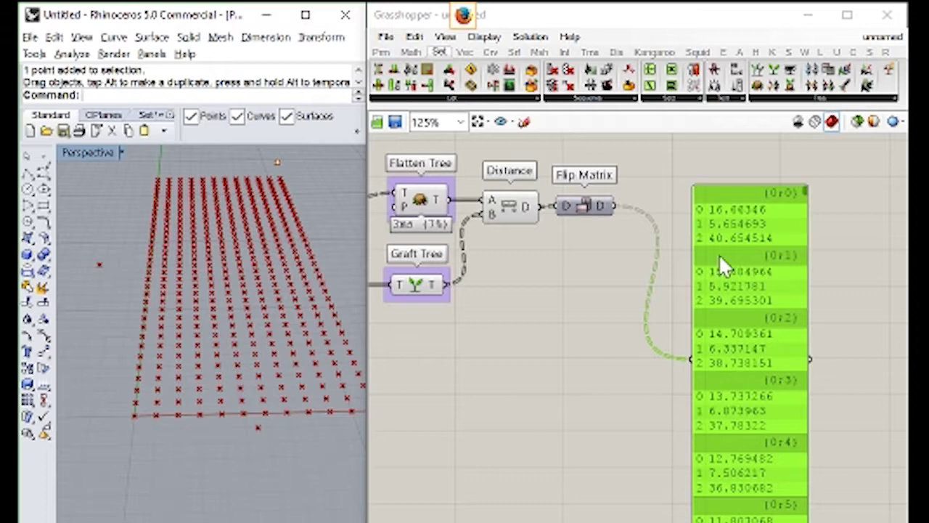
pyautogui.click(851, 241)
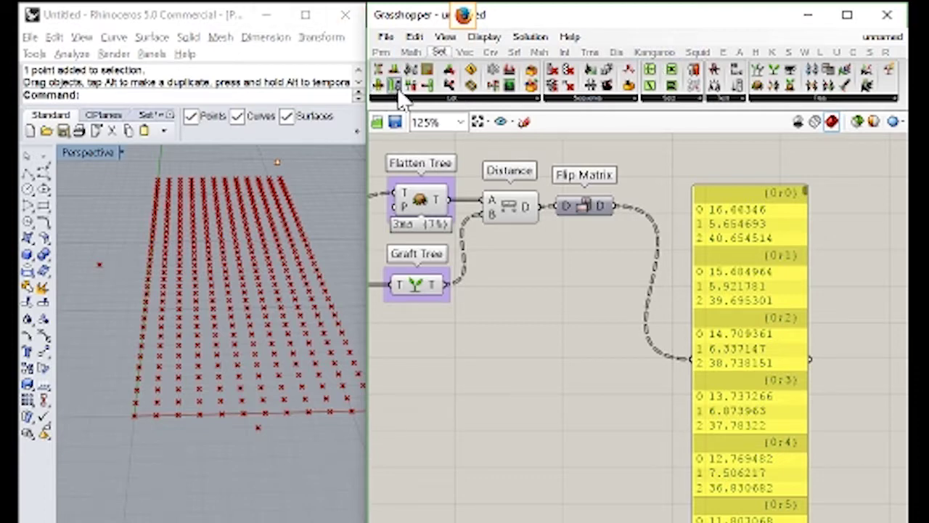
# Insert a Sort List component after Flip Matrix, feeding its K input and sending the sorted K output to the panel
pyautogui.moveTo(394, 91); pyautogui.dragTo(657, 225)
pyautogui.moveTo(863, 314); pyautogui.dragTo(898, 327)
pyautogui.moveTo(796, 326); pyautogui.dragTo(839, 325)
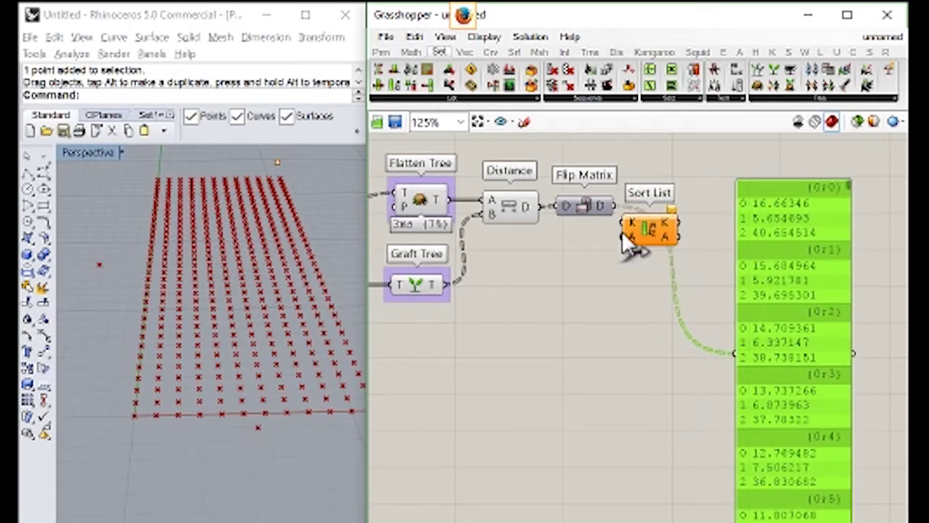
pyautogui.click(617, 227)
pyautogui.moveTo(613, 218); pyautogui.dragTo(738, 352)
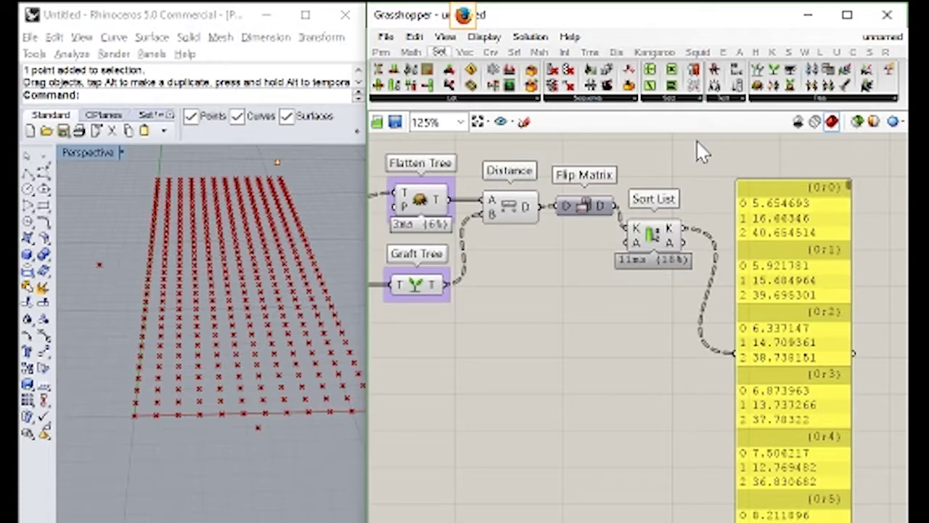
# Add a List Item component, connecting Sort List's K output to L and its i output to the distance panel
pyautogui.moveTo(379, 85); pyautogui.dragTo(727, 356)
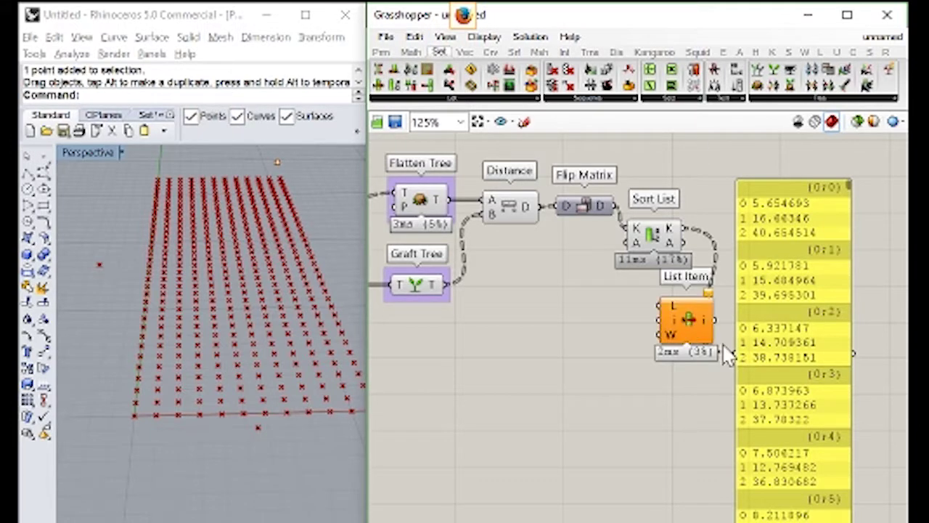
pyautogui.moveTo(727, 356); pyautogui.dragTo(646, 360, button='right')
pyautogui.moveTo(697, 355); pyautogui.dragTo(781, 351)
pyautogui.moveTo(605, 323); pyautogui.dragTo(664, 259)
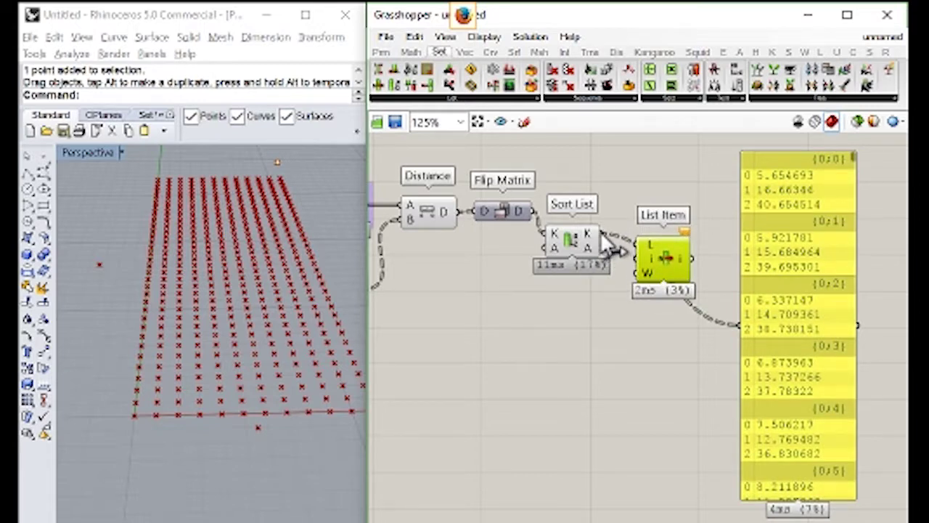
pyautogui.moveTo(602, 232); pyautogui.dragTo(656, 238)
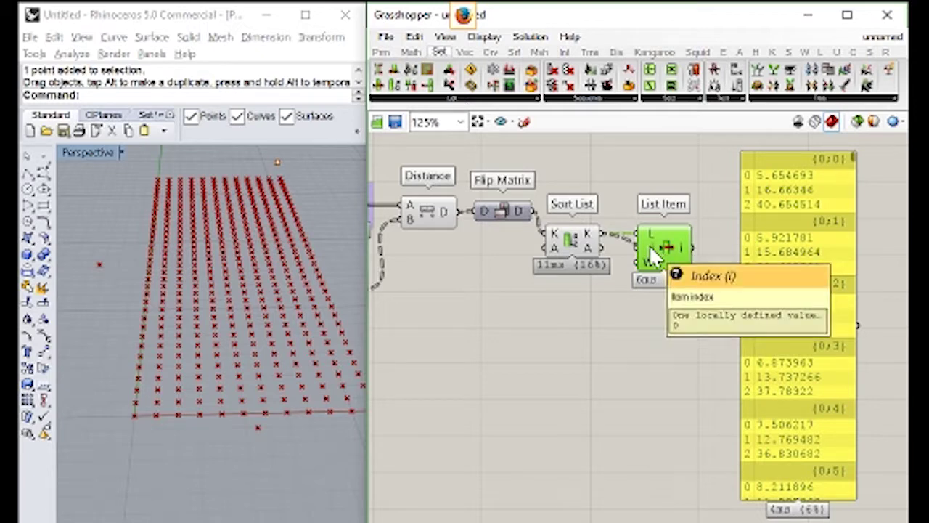
pyautogui.moveTo(689, 247); pyautogui.dragTo(739, 327)
pyautogui.moveTo(781, 256); pyautogui.dragTo(811, 265)
# Add a panel containing 0 and connect it to List Item's index input
pyautogui.click(379, 55)
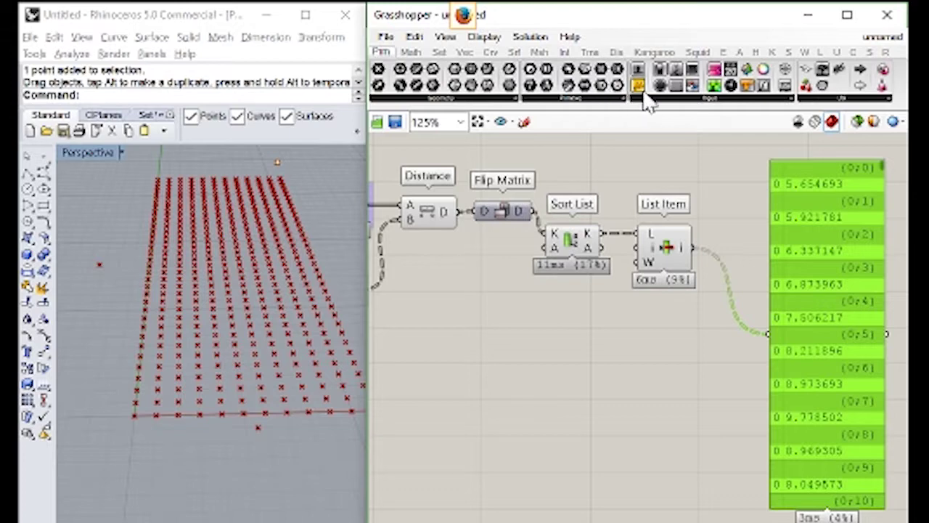
pyautogui.moveTo(637, 85); pyautogui.dragTo(558, 326)
pyautogui.write('0')
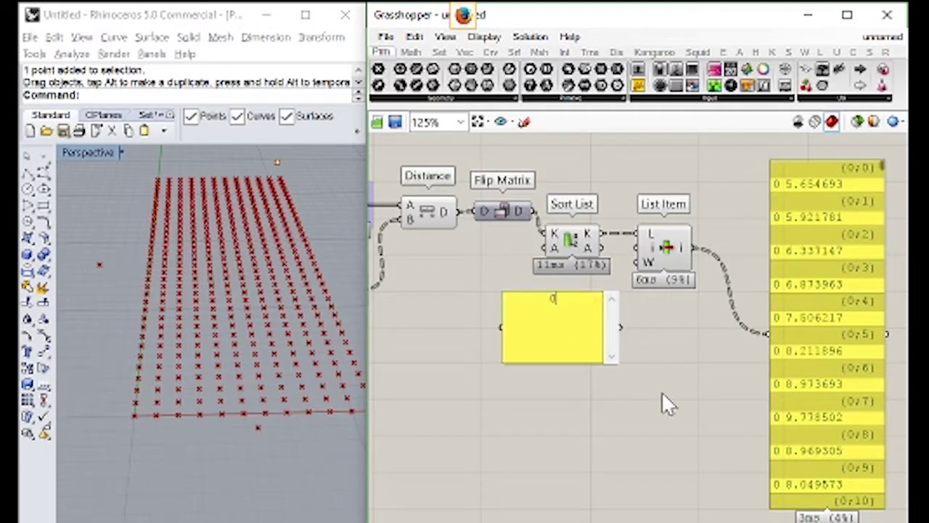
pyautogui.click(661, 391)
pyautogui.moveTo(621, 327); pyautogui.dragTo(638, 248)
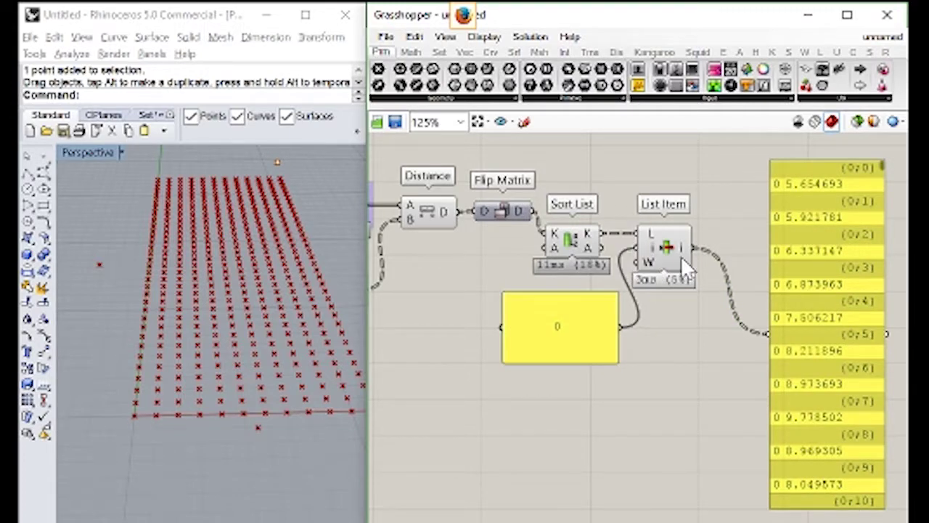
pyautogui.click(797, 260)
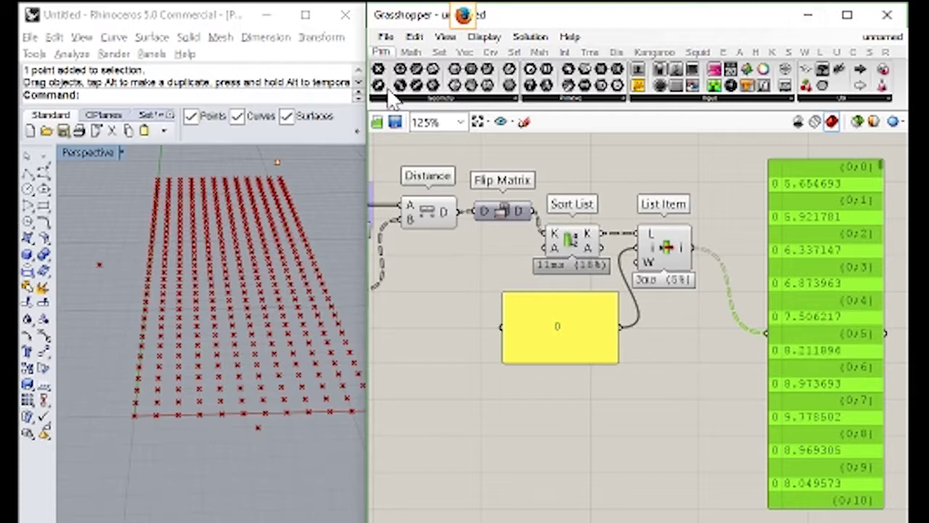
pyautogui.click(439, 52)
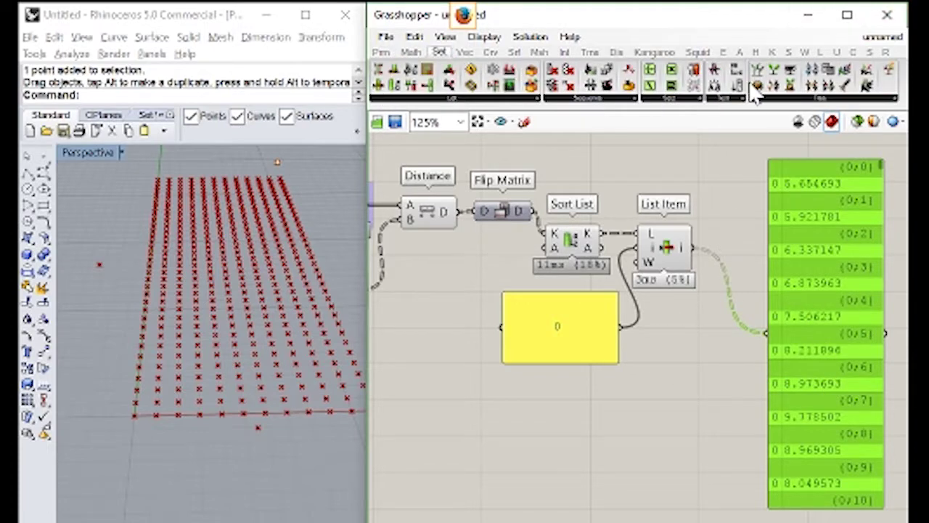
pyautogui.moveTo(758, 85); pyautogui.dragTo(755, 269)
pyautogui.moveTo(791, 86); pyautogui.dragTo(816, 251)
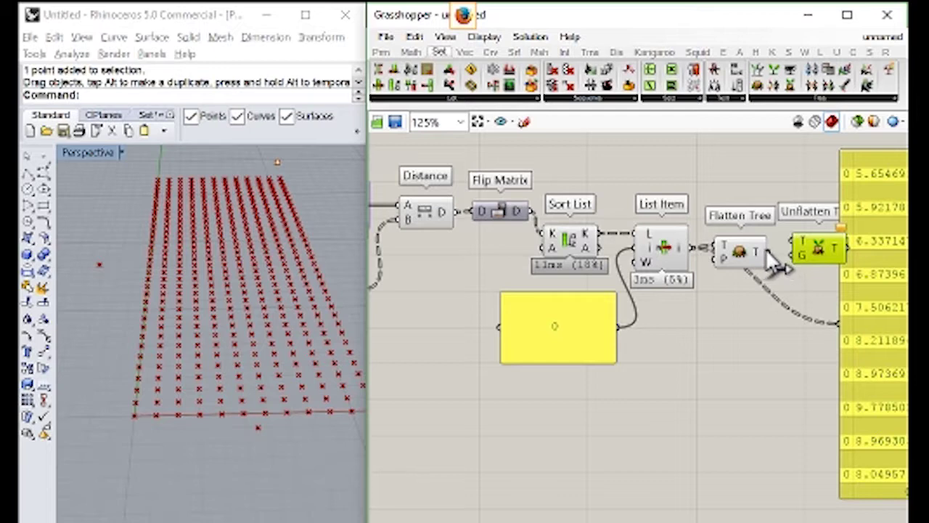
pyautogui.moveTo(816, 254); pyautogui.dragTo(855, 254, button='right')
pyautogui.scroll(-3, 556, 290)
pyautogui.scroll(1, 566, 262)
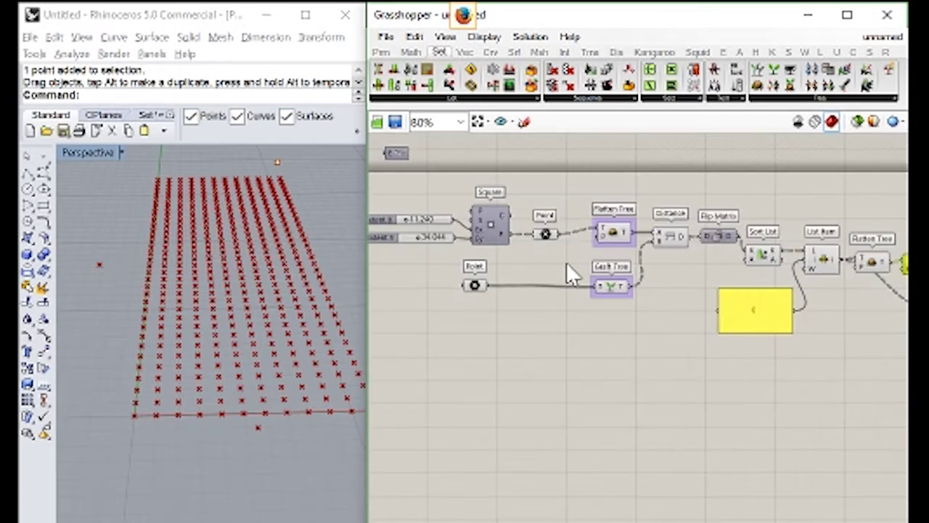
pyautogui.moveTo(566, 262); pyautogui.dragTo(460, 240, button='right')
pyautogui.moveTo(458, 230); pyautogui.dragTo(792, 207)
pyautogui.moveTo(788, 298); pyautogui.dragTo(709, 307, button='right')
pyautogui.scroll(1, 746, 295)
pyautogui.keyDown('shift'); pyautogui.click(680, 242); pyautogui.keyUp('shift')
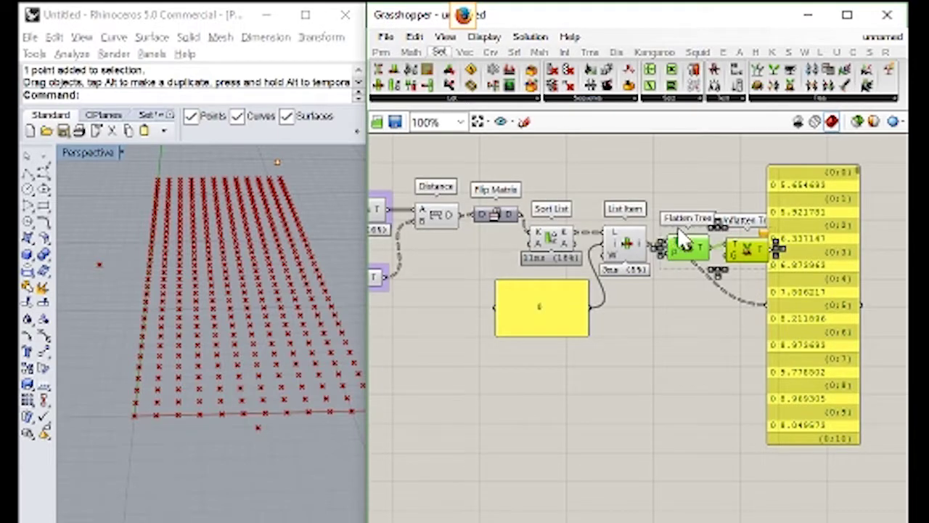
pyautogui.press('Delete')
# Add a Move component and connect the grid points' Flatten Tree output to its G input, placing it near the panel
pyautogui.moveTo(535, 298); pyautogui.dragTo(700, 307, button='right')
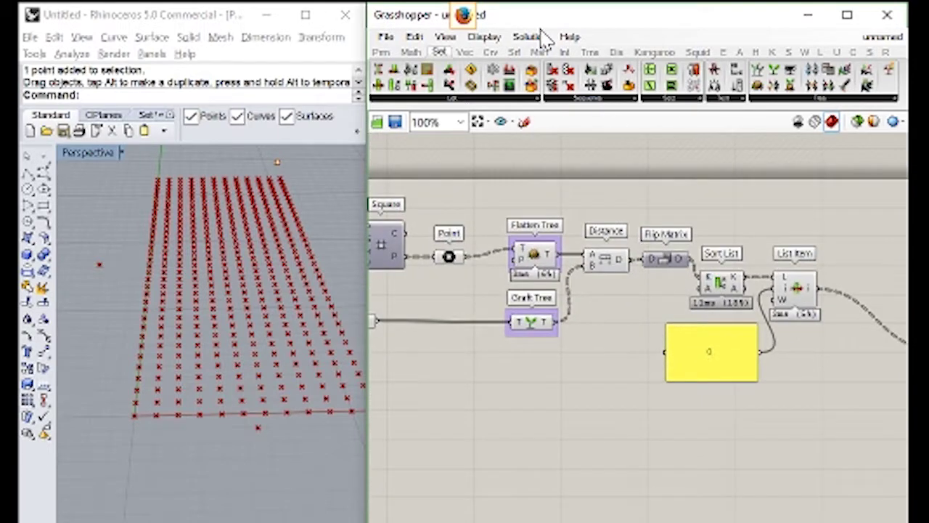
pyautogui.click(589, 52)
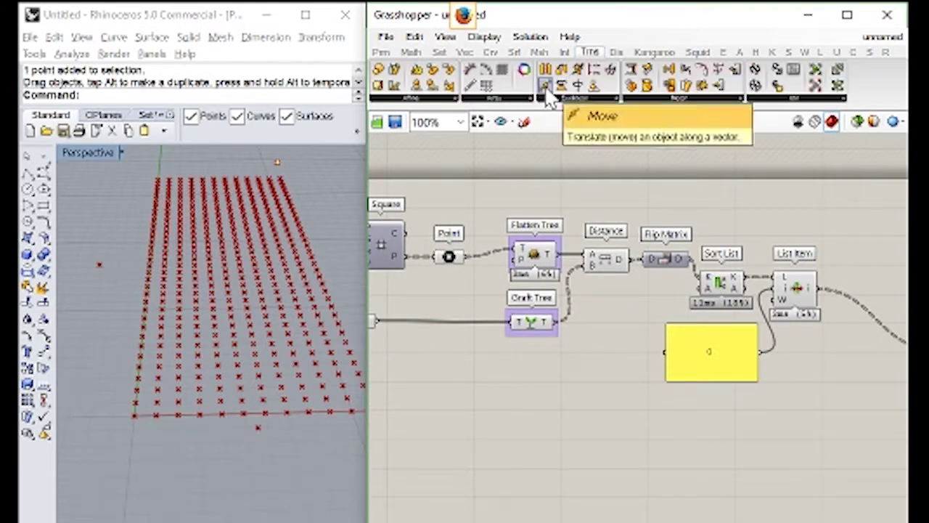
pyautogui.moveTo(544, 81); pyautogui.dragTo(862, 231)
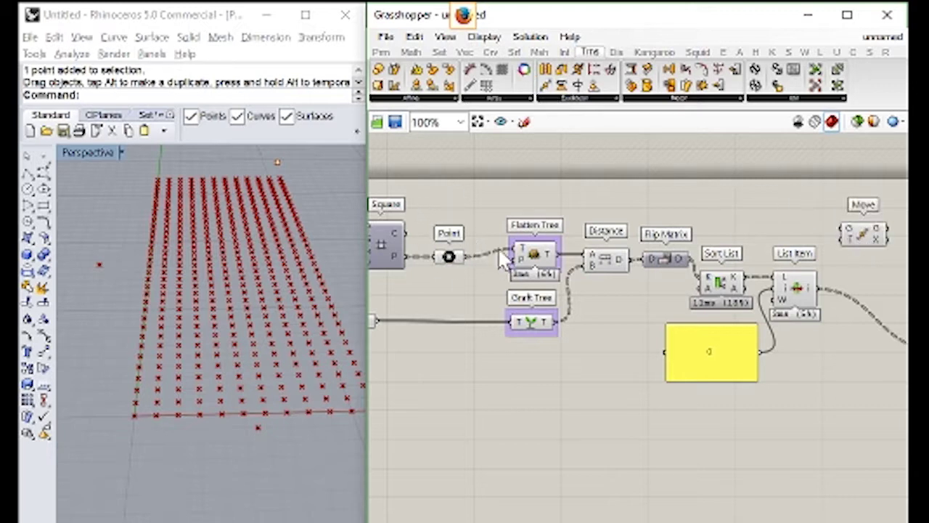
pyautogui.moveTo(554, 255); pyautogui.dragTo(845, 228)
pyautogui.moveTo(849, 229); pyautogui.dragTo(549, 228, button='right')
pyautogui.moveTo(550, 228); pyautogui.dragTo(594, 228)
# Add a grouped Flatten Tree component fed by List Item's i output
pyautogui.click(439, 52)
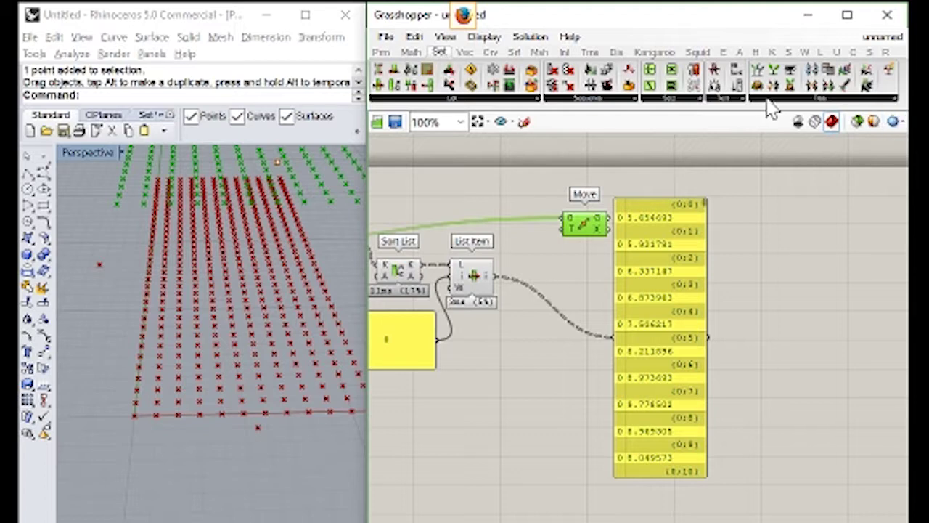
pyautogui.moveTo(756, 85); pyautogui.dragTo(547, 289)
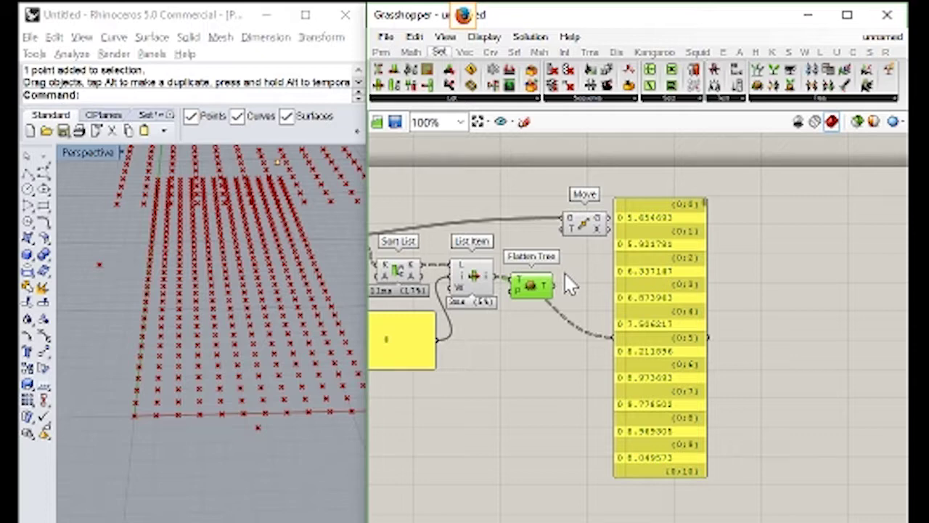
pyautogui.click(532, 344)
# Add a Unit Z component, connecting the new Flatten Tree's output to F and the V output to Move's T input
pyautogui.click(464, 52)
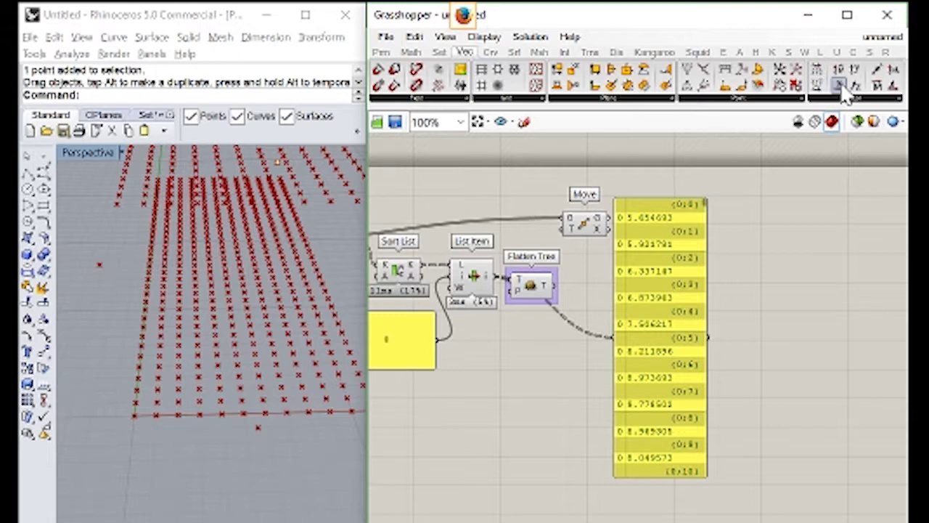
pyautogui.moveTo(851, 90); pyautogui.dragTo(618, 276)
pyautogui.scroll(3, 652, 323)
pyautogui.moveTo(653, 323); pyautogui.dragTo(740, 311)
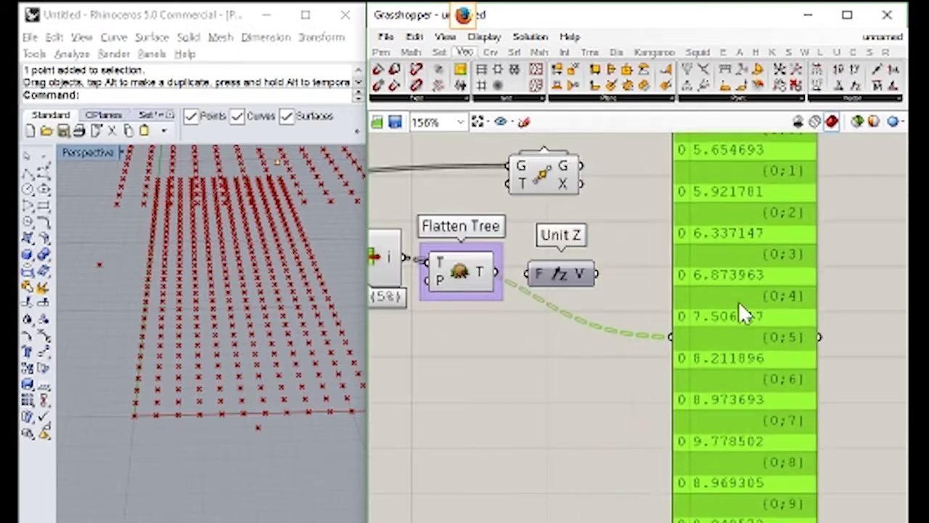
pyautogui.click(479, 274)
pyautogui.moveTo(495, 294); pyautogui.dragTo(508, 184)
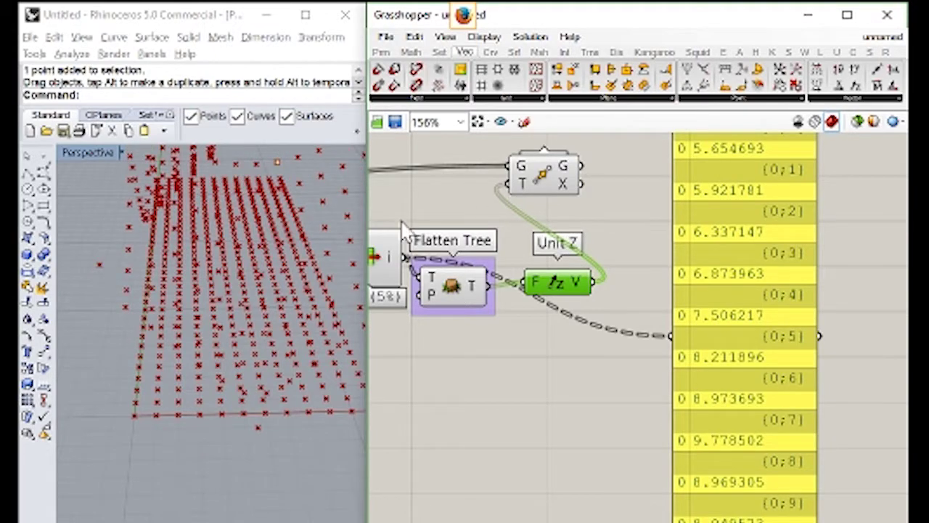
# Turn off the preview of all components in the definition
pyautogui.moveTo(191, 367)
pyautogui.mouseDown(button='right')
pyautogui.moveTo(228, 338)
pyautogui.moveTo(202, 374)
pyautogui.moveTo(321, 342)
pyautogui.moveTo(186, 380)
pyautogui.mouseUp(button='right')
pyautogui.moveTo(498, 316); pyautogui.dragTo(556, 301, button='right')
pyautogui.hotkey('ctrl', 'a')
pyautogui.middleClick(555, 292)
pyautogui.click(585, 265)
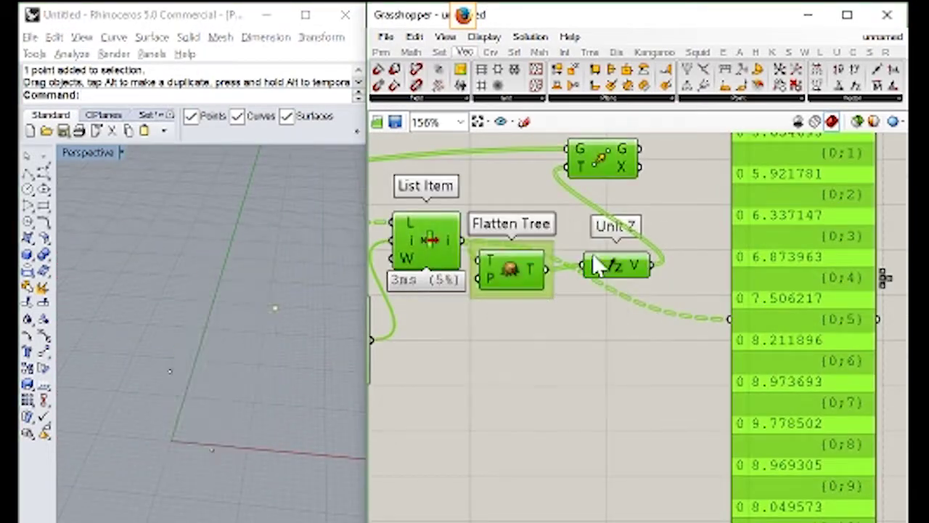
# Turn the preview back on for the Move component only
pyautogui.click(559, 145)
pyautogui.click(595, 164)
pyautogui.middleClick(598, 182)
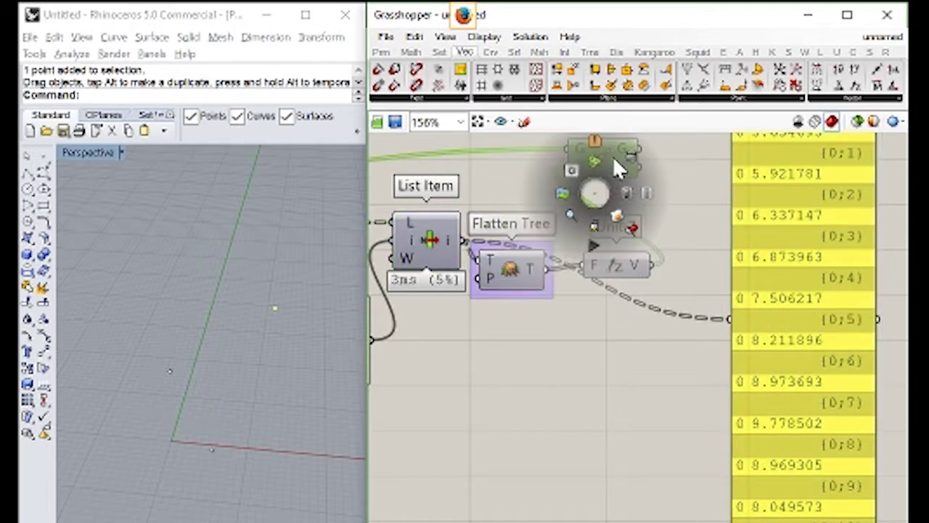
pyautogui.click(612, 156)
# Examine the vertically displaced grid points from several angles around the referenced points
pyautogui.moveTo(207, 394); pyautogui.dragTo(254, 404, button='right')
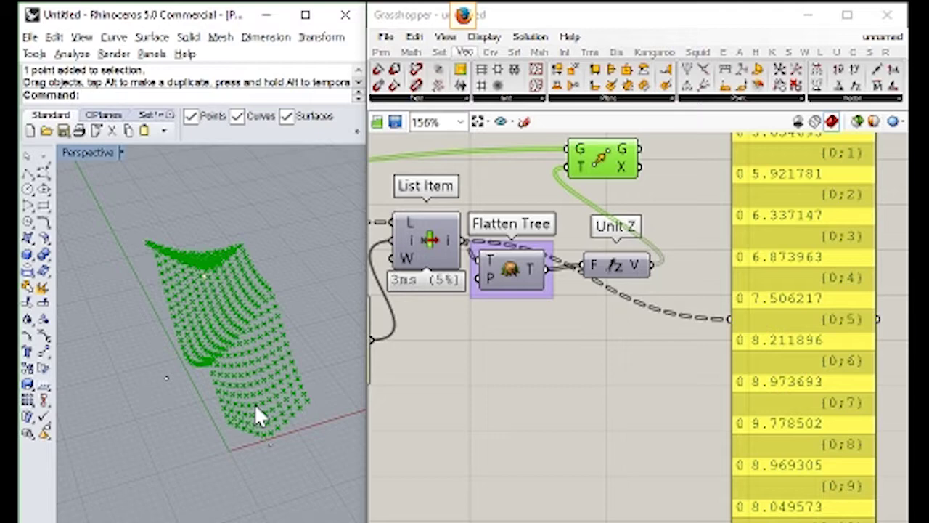
pyautogui.moveTo(254, 403)
pyautogui.mouseDown(button='right')
pyautogui.moveTo(169, 385)
pyautogui.moveTo(155, 402)
pyautogui.moveTo(208, 428)
pyautogui.moveTo(148, 399)
pyautogui.moveTo(215, 404)
pyautogui.moveTo(166, 415)
pyautogui.moveTo(112, 398)
pyautogui.mouseUp(button='right')
pyautogui.moveTo(174, 409)
pyautogui.mouseDown(button='right')
pyautogui.moveTo(178, 425)
pyautogui.moveTo(201, 423)
pyautogui.moveTo(190, 428)
pyautogui.moveTo(207, 455)
pyautogui.moveTo(177, 415)
pyautogui.moveTo(149, 406)
pyautogui.mouseUp(button='right')
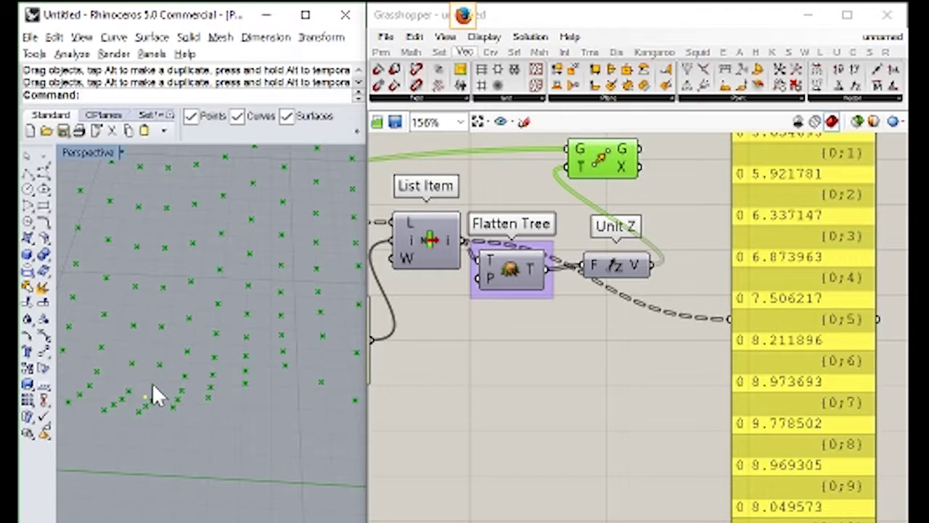
pyautogui.moveTo(154, 338); pyautogui.dragTo(119, 293, button='right')
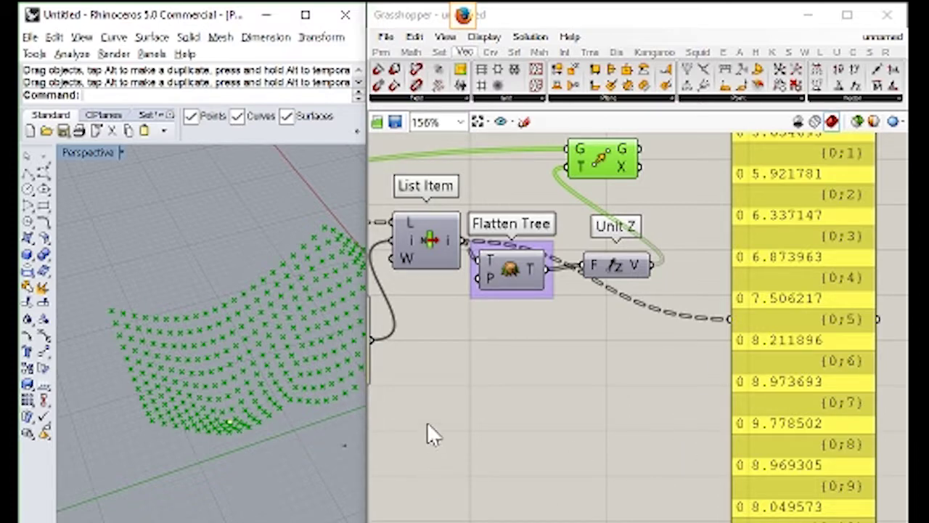
# Add an Unflatten Tree component after Move, connecting Move's G output to T and the upstream unflattened tree to G
pyautogui.moveTo(597, 210); pyautogui.dragTo(640, 282, button='right')
pyautogui.click(440, 54)
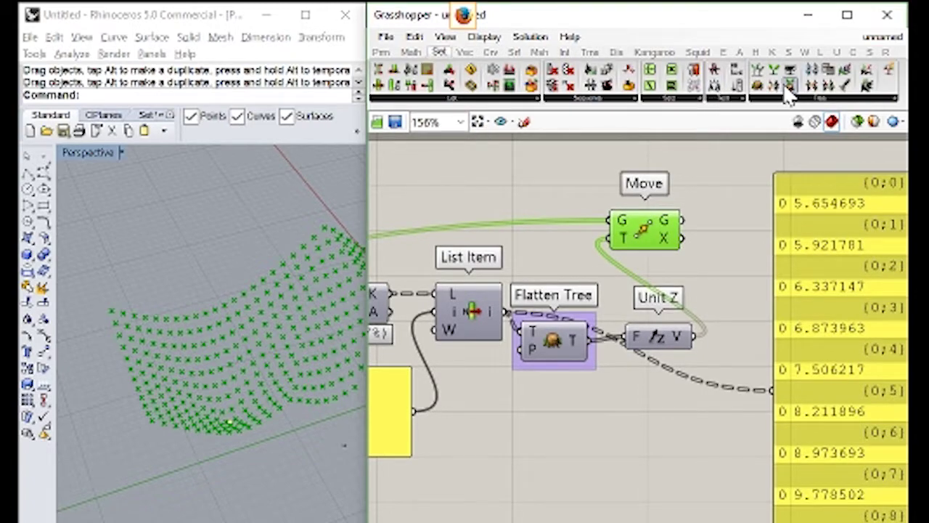
pyautogui.moveTo(790, 85); pyautogui.dragTo(729, 231)
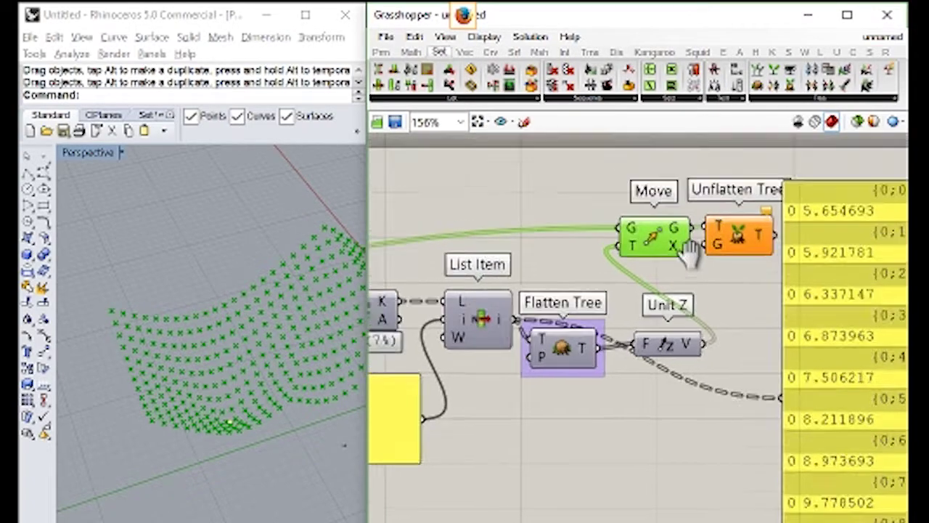
pyautogui.scroll(-5, 498, 291)
pyautogui.scroll(2, 591, 285)
pyautogui.moveTo(536, 254); pyautogui.dragTo(809, 246)
pyautogui.scroll(3, 652, 224)
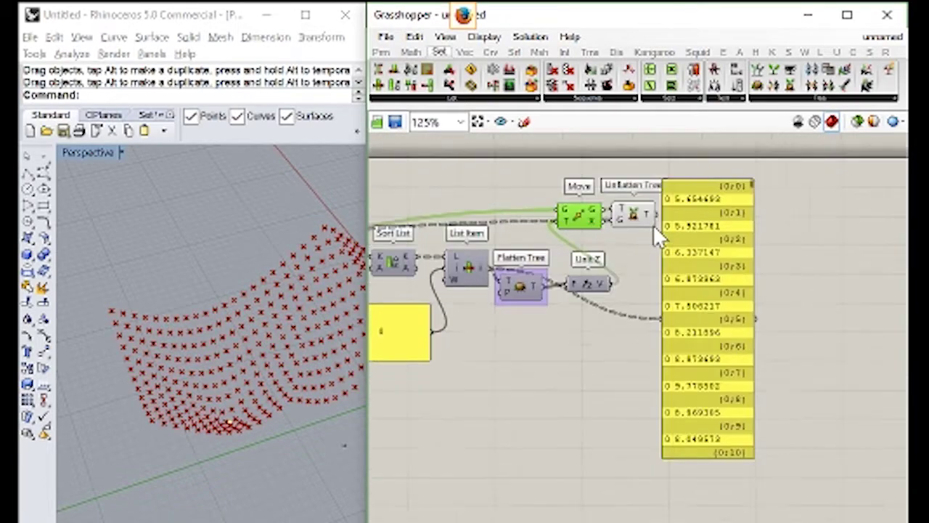
# Put the Unflatten Tree component in its own group
pyautogui.click(653, 225)
pyautogui.hotkey('ctrl', 'g')
pyautogui.click(692, 288)
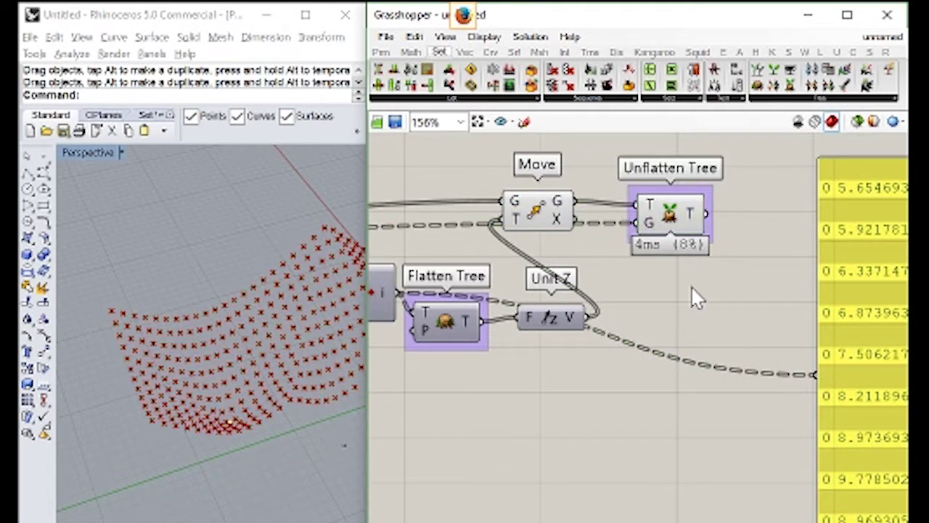
# Add an Interpolate curve component and connect the Unflatten Tree's T output to its V input
pyautogui.moveTo(691, 287); pyautogui.dragTo(602, 309, button='right')
pyautogui.click(574, 236)
pyautogui.click(491, 52)
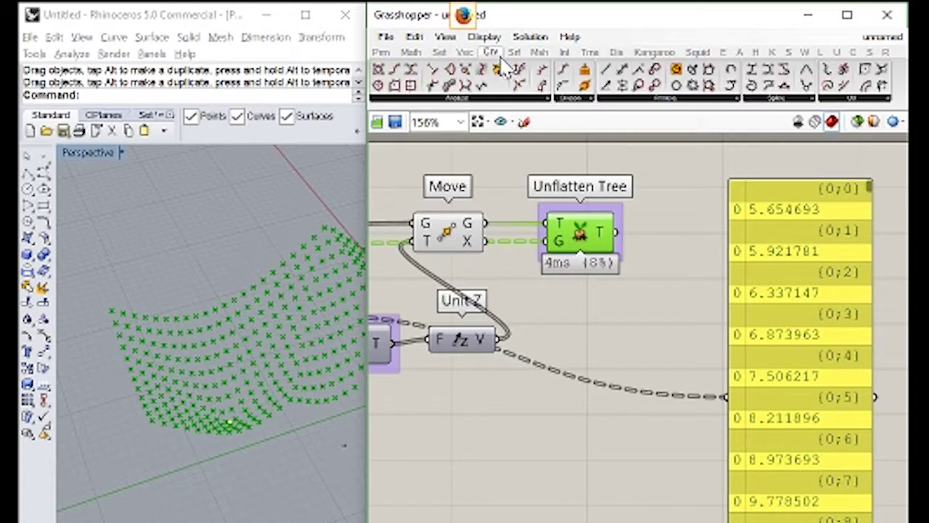
pyautogui.moveTo(755, 87); pyautogui.dragTo(685, 243)
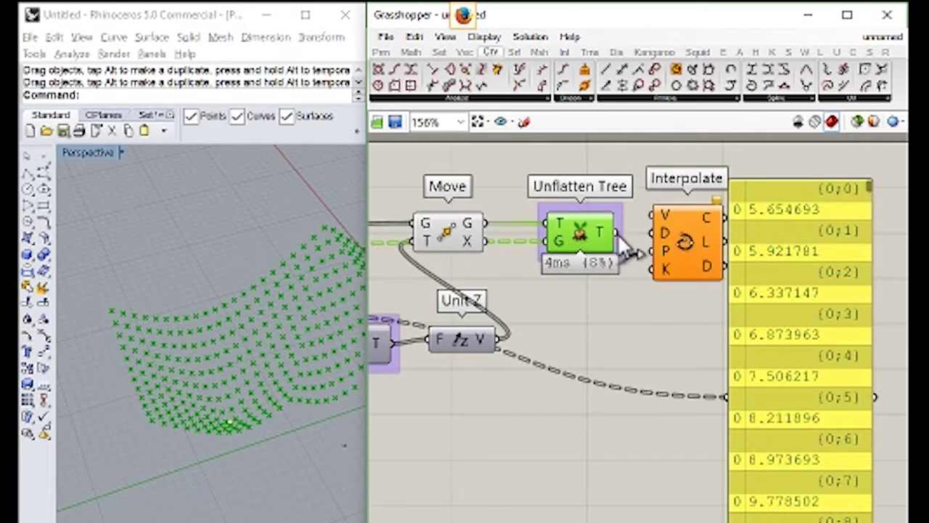
pyautogui.moveTo(615, 232); pyautogui.dragTo(655, 215)
pyautogui.moveTo(704, 258); pyautogui.dragTo(710, 265)
# Turn off the preview of the Move and Unflatten Tree components and inspect the interpolated curves
pyautogui.moveTo(145, 410); pyautogui.dragTo(240, 402, button='right')
pyautogui.click(574, 247)
pyautogui.middleClick(574, 246)
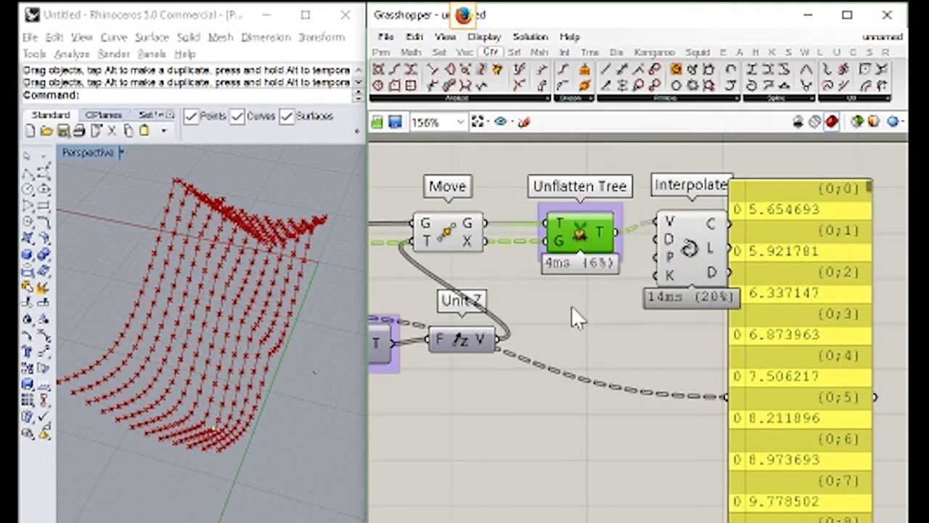
pyautogui.moveTo(571, 305); pyautogui.dragTo(401, 203)
pyautogui.middleClick(435, 230)
pyautogui.click(472, 192)
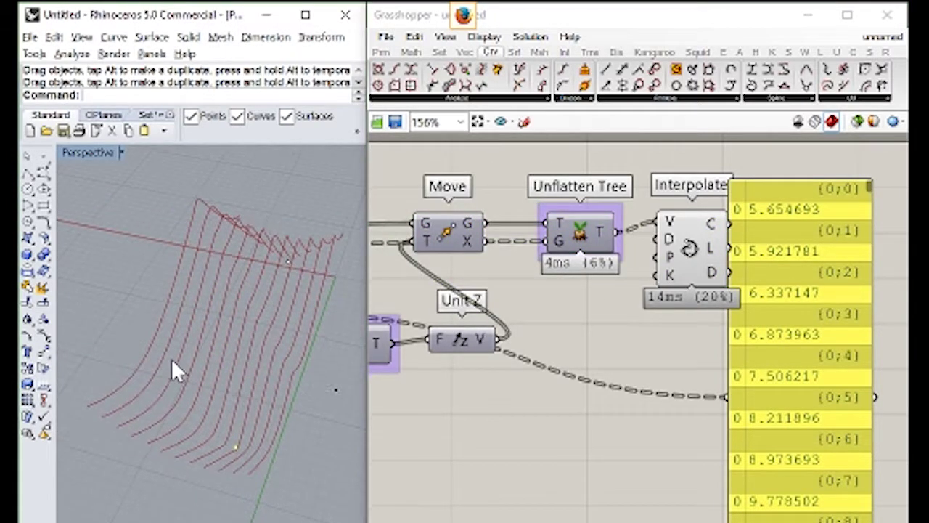
pyautogui.moveTo(172, 358); pyautogui.dragTo(170, 381, button='right')
pyautogui.scroll(5, 234, 326)
pyautogui.scroll(-5, 233, 326)
pyautogui.moveTo(234, 353); pyautogui.dragTo(224, 357, button='right')
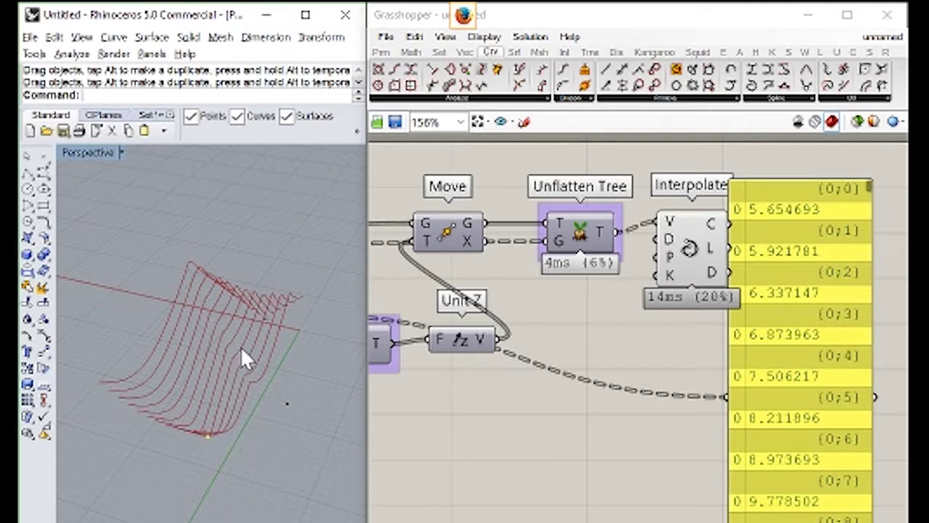
# Shift the distance panel out of the way and add a grouped Flatten Tree fed by Interpolate's C output
pyautogui.moveTo(552, 349); pyautogui.dragTo(470, 352, button='right')
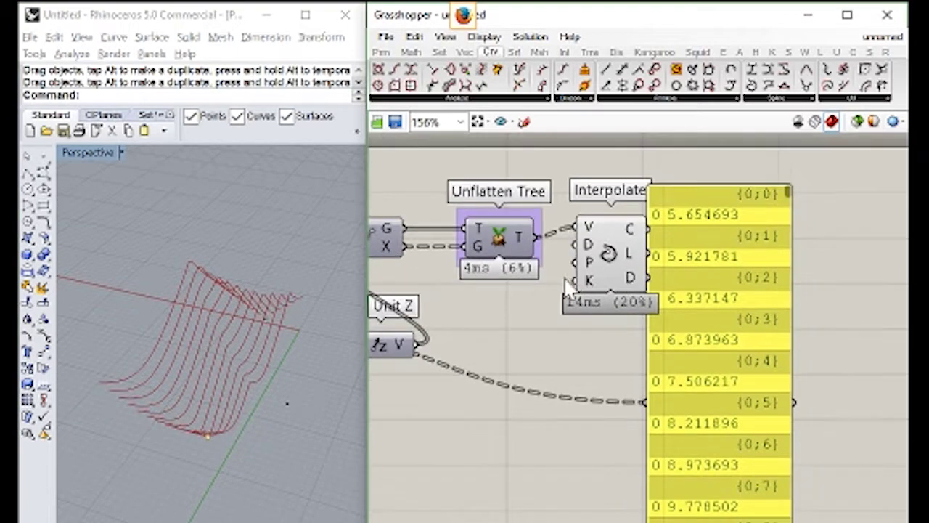
pyautogui.moveTo(701, 344); pyautogui.dragTo(906, 347)
pyautogui.click(439, 52)
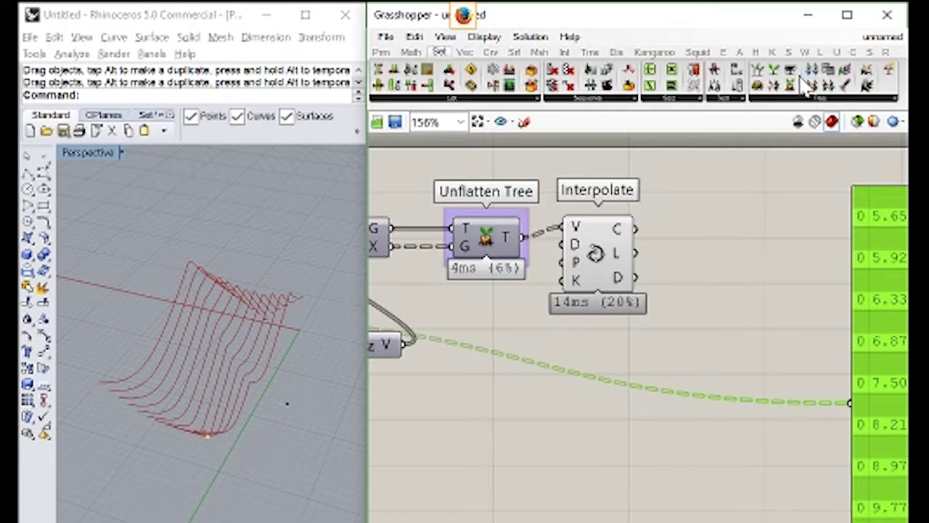
pyautogui.moveTo(759, 91); pyautogui.dragTo(699, 259)
pyautogui.moveTo(636, 229); pyautogui.dragTo(695, 238)
pyautogui.click(736, 345)
# Add a Loft component and connect the last Flatten Tree's T output to its C input
pyautogui.click(514, 52)
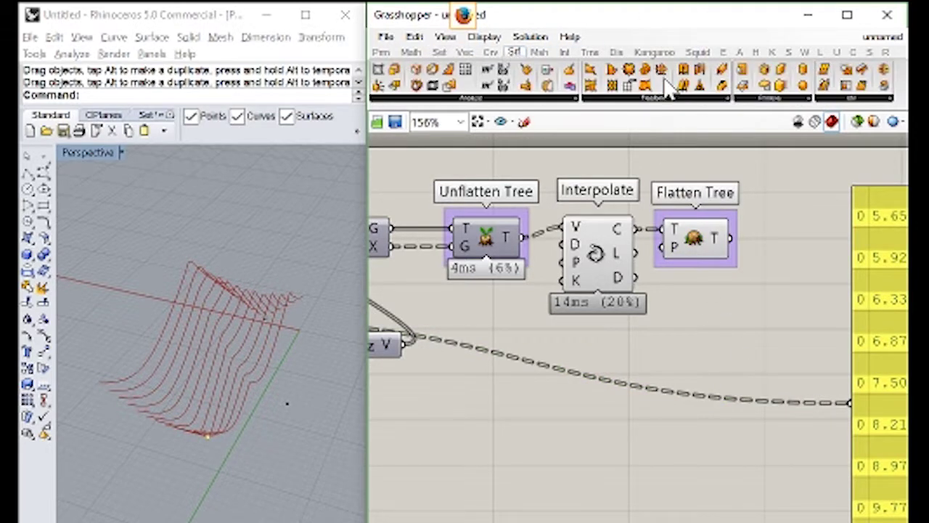
pyautogui.moveTo(623, 86); pyautogui.dragTo(801, 247)
pyautogui.moveTo(732, 238); pyautogui.dragTo(774, 239)
pyautogui.moveTo(179, 413); pyautogui.dragTo(186, 384, button='right')
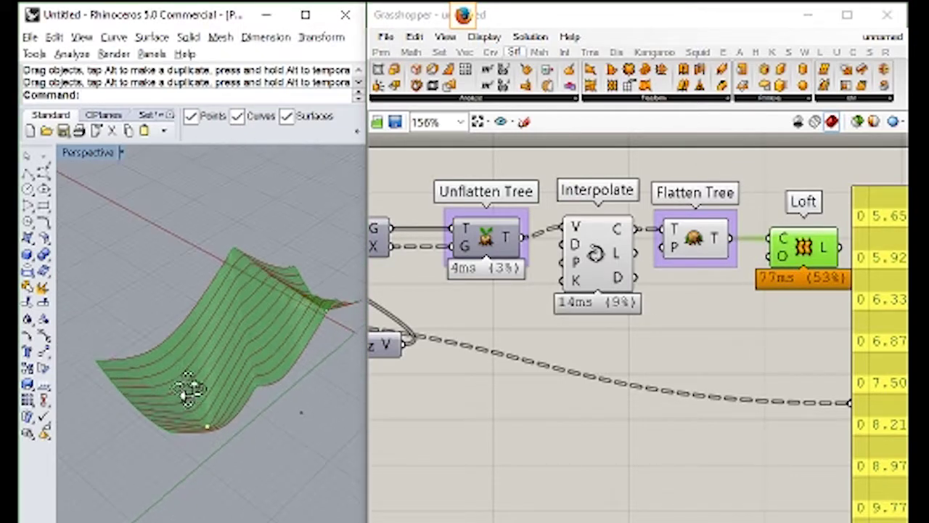
# Turn off the preview of the Interpolate component and the Flatten Tree that follows it
pyautogui.click(603, 251)
pyautogui.middleClick(612, 242)
pyautogui.click(663, 295)
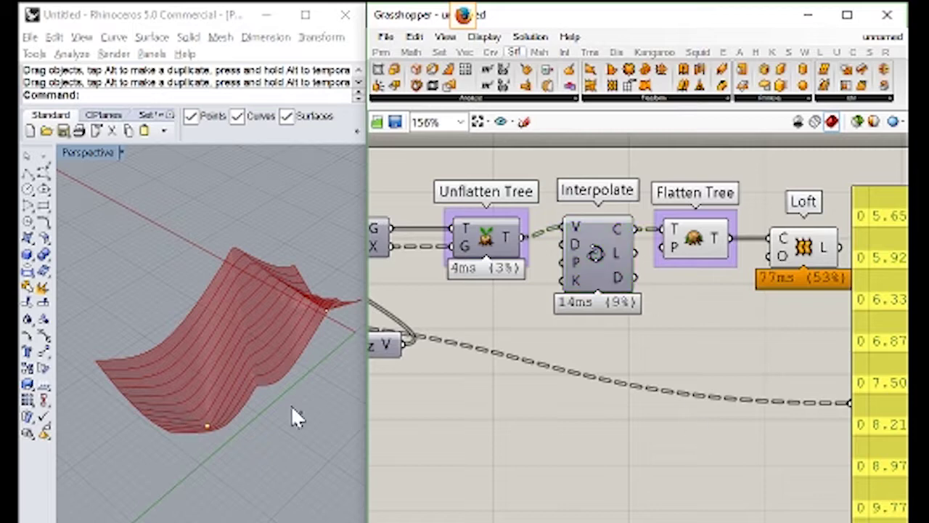
pyautogui.click(701, 243)
pyautogui.middleClick(713, 229)
pyautogui.click(755, 190)
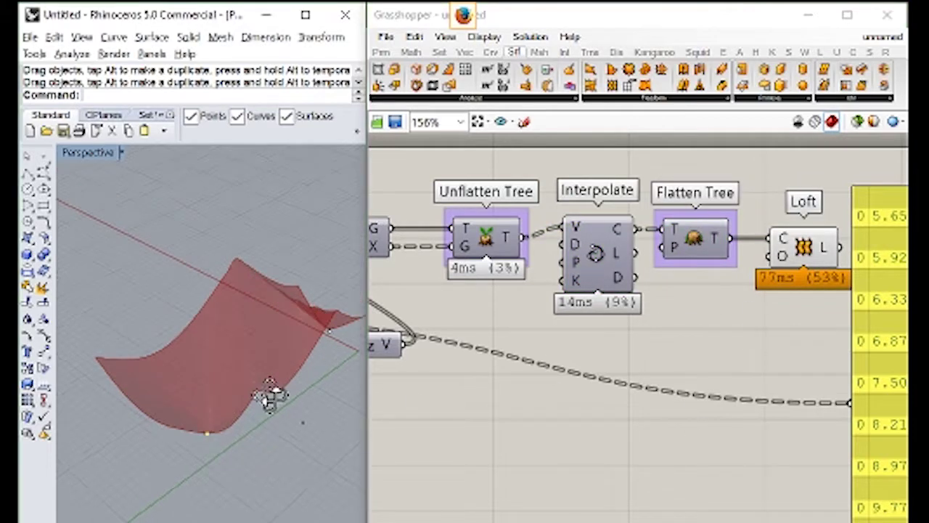
# Move the referenced points in the Perspective view to reshape the lofted surface, and inspect it from several angles
pyautogui.moveTo(270, 390); pyautogui.dragTo(285, 353, button='right')
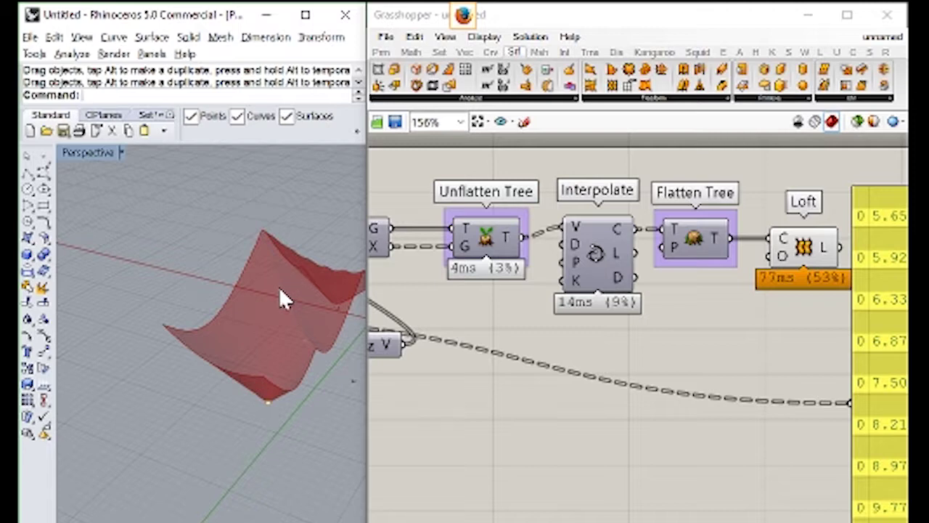
pyautogui.moveTo(249, 339); pyautogui.dragTo(186, 406, button='right')
pyautogui.moveTo(176, 442); pyautogui.dragTo(125, 500)
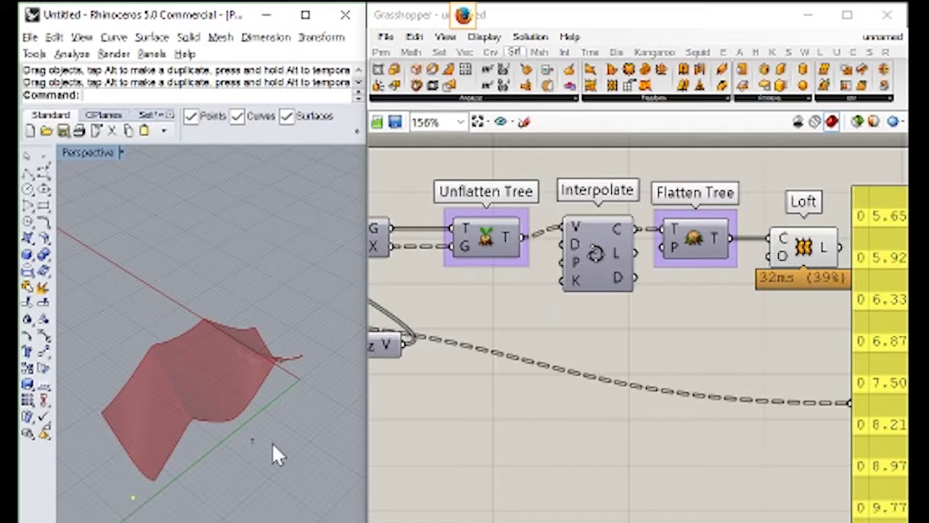
pyautogui.moveTo(257, 440); pyautogui.dragTo(265, 462)
pyautogui.moveTo(266, 370); pyautogui.dragTo(201, 446)
pyautogui.moveTo(201, 445); pyautogui.dragTo(298, 458, button='right')
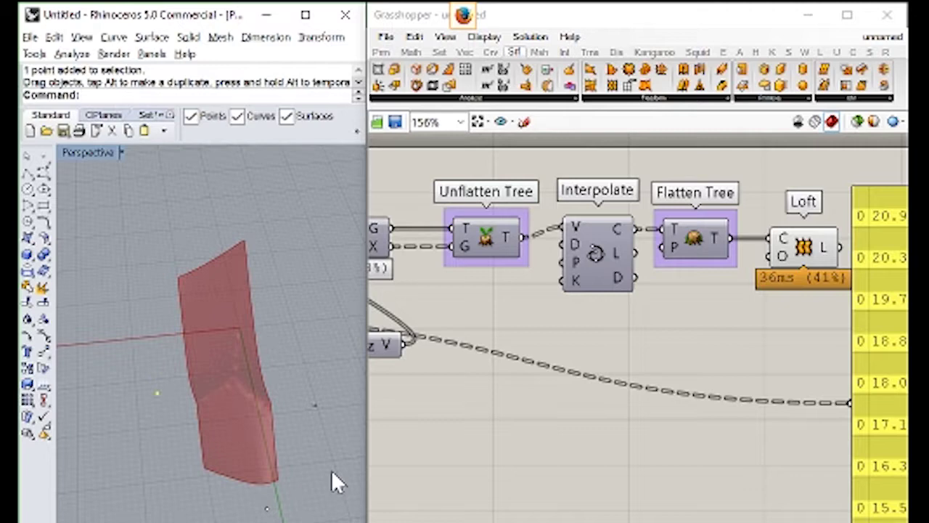
# Add a Remap Numbers component below Unit Z, connecting the T output of the Flatten Tree before Unit Z to V
pyautogui.moveTo(680, 369); pyautogui.dragTo(581, 363, button='right')
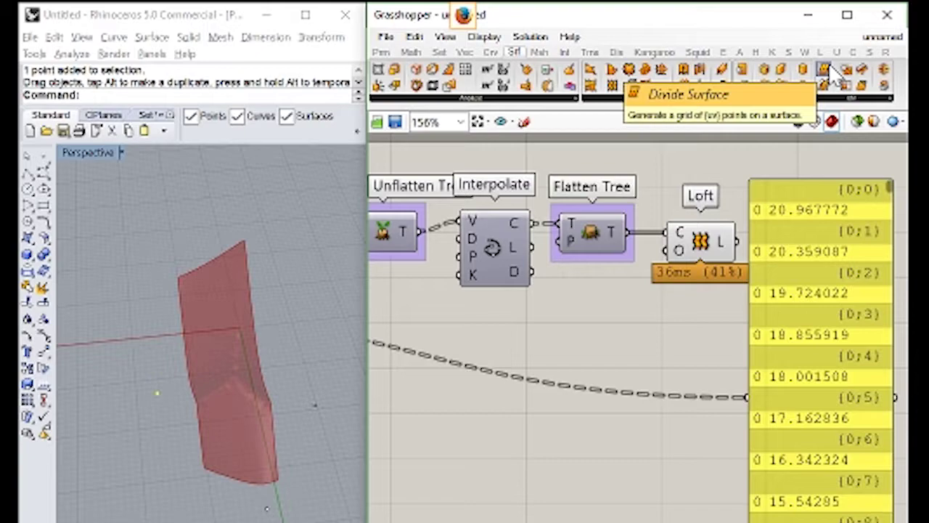
pyautogui.moveTo(391, 329); pyautogui.dragTo(515, 307, button='right')
pyautogui.scroll(-2, 546, 348)
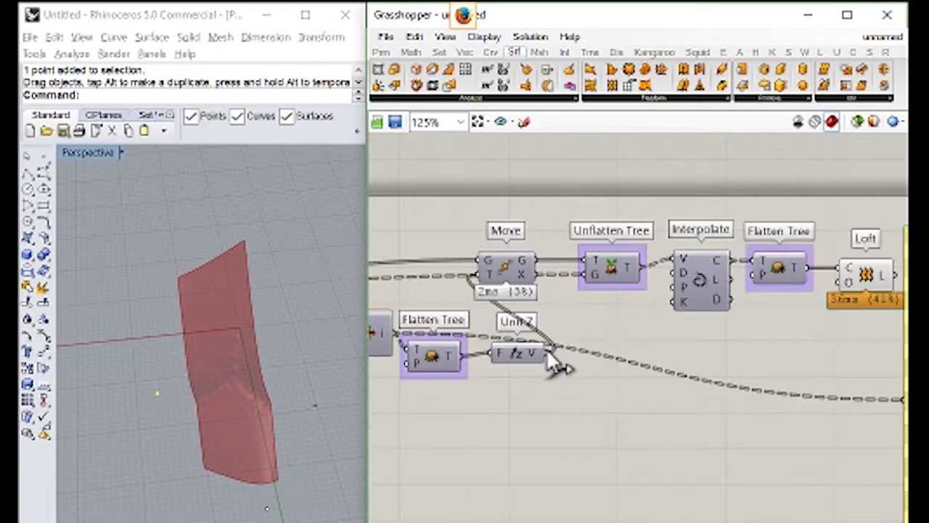
pyautogui.scroll(1, 545, 348)
pyautogui.click(486, 332)
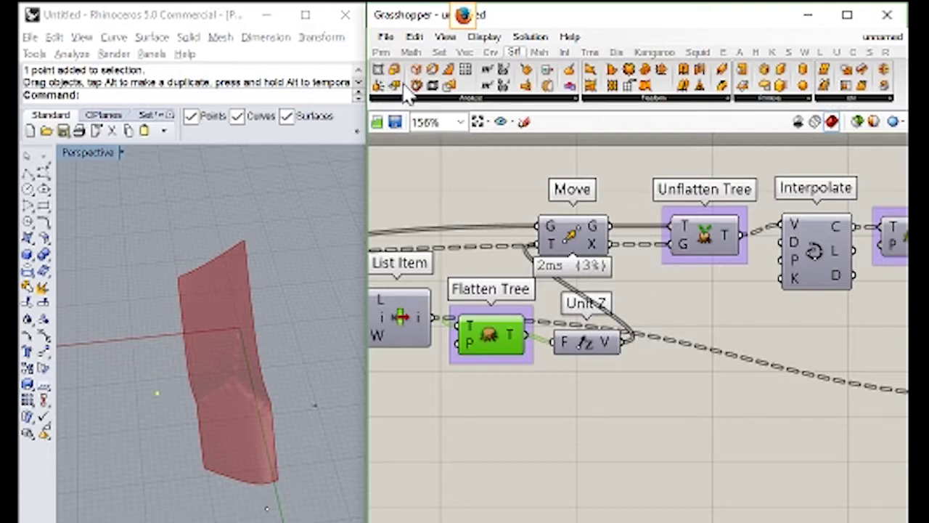
pyautogui.click(411, 52)
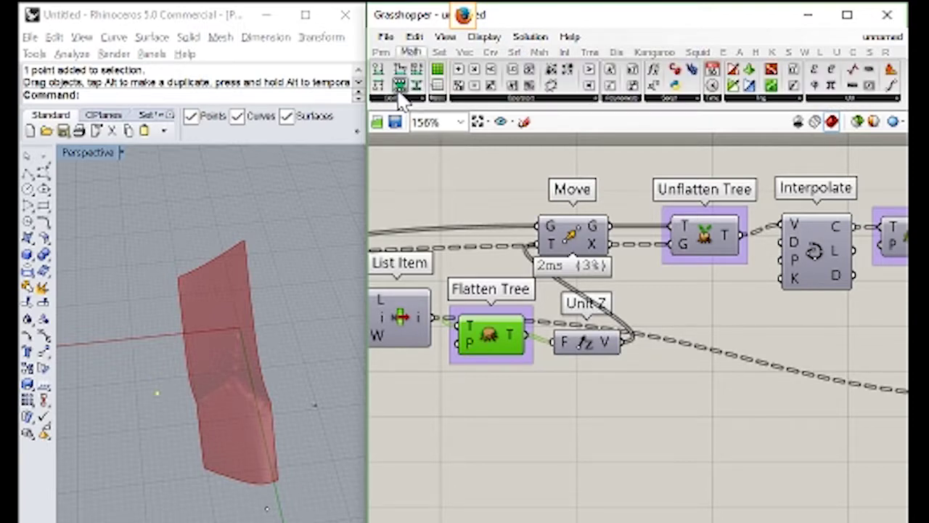
pyautogui.moveTo(399, 84); pyautogui.dragTo(559, 416)
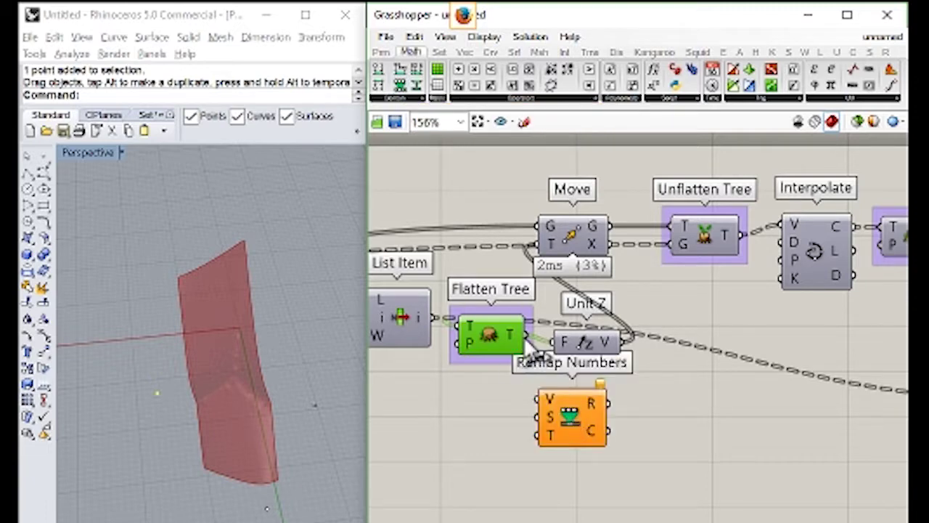
pyautogui.moveTo(527, 334); pyautogui.dragTo(527, 398)
pyautogui.moveTo(561, 427); pyautogui.dragTo(616, 472)
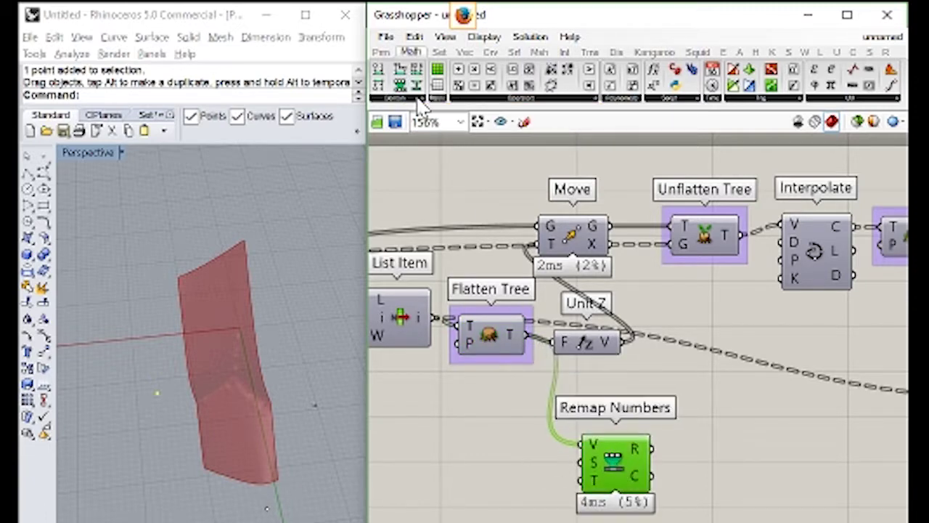
# Add a panel beside Remap Numbers and connect the R output to it
pyautogui.click(381, 52)
pyautogui.moveTo(638, 100); pyautogui.dragTo(762, 493)
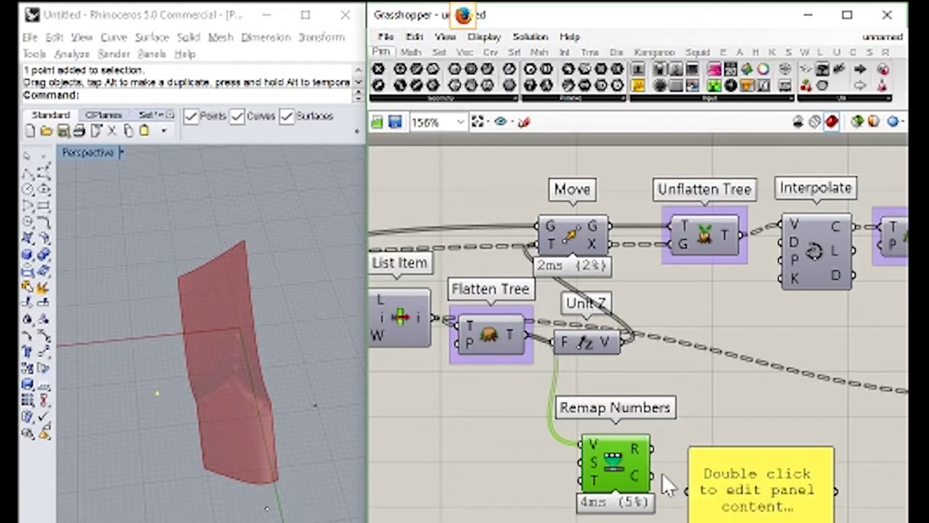
pyautogui.moveTo(651, 448); pyautogui.dragTo(720, 490)
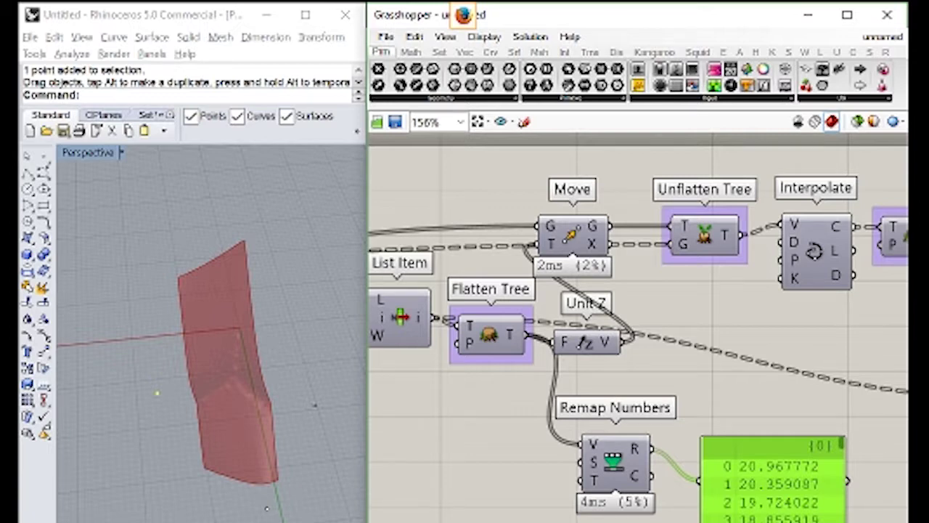
# Add a Construct Domain component beside the inputs of Remap Numbers
pyautogui.click(410, 53)
pyautogui.moveTo(377, 77); pyautogui.dragTo(492, 452)
pyautogui.moveTo(492, 452); pyautogui.dragTo(529, 412, button='right')
# Add two number sliders with a maximum of 10, feeding Construct Domain's A and B inputs
pyautogui.click(381, 52)
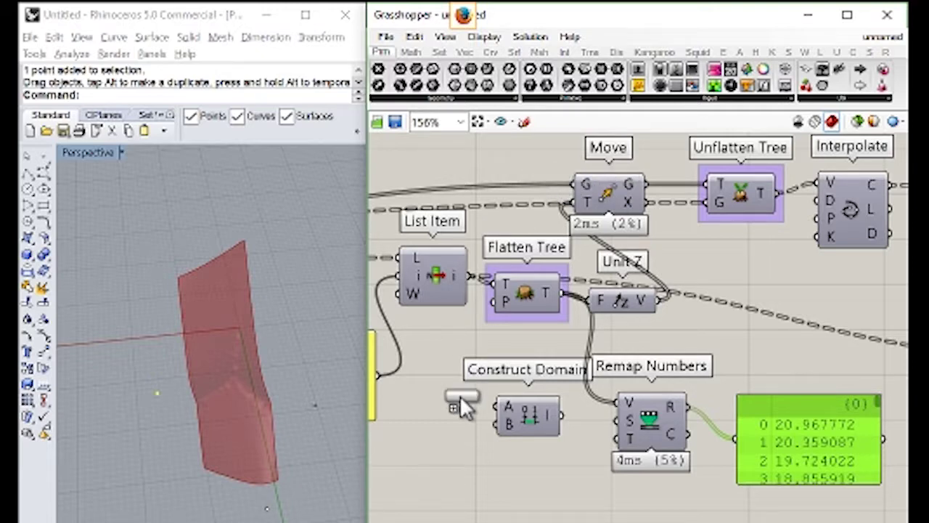
pyautogui.moveTo(387, 429); pyautogui.dragTo(566, 321, button='right')
pyautogui.moveTo(566, 322); pyautogui.dragTo(534, 381)
pyautogui.doubleClick(533, 378)
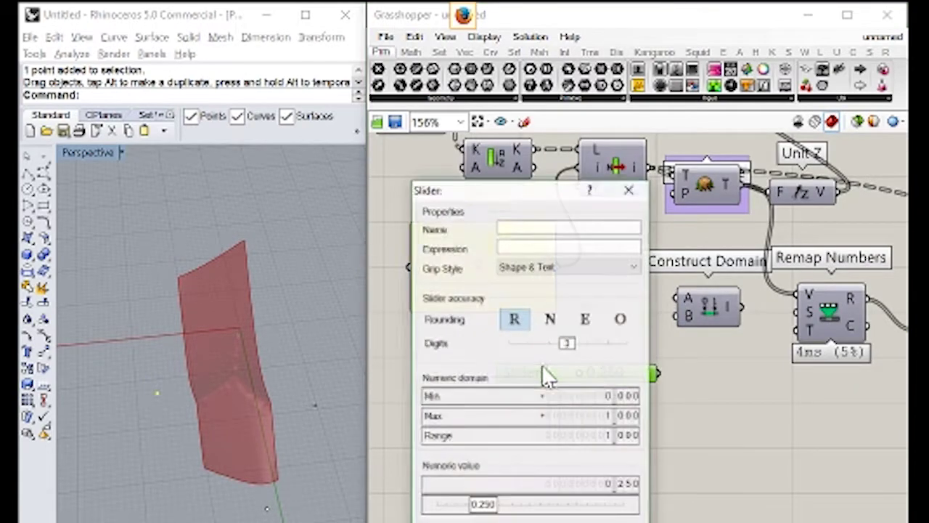
pyautogui.doubleClick(540, 415)
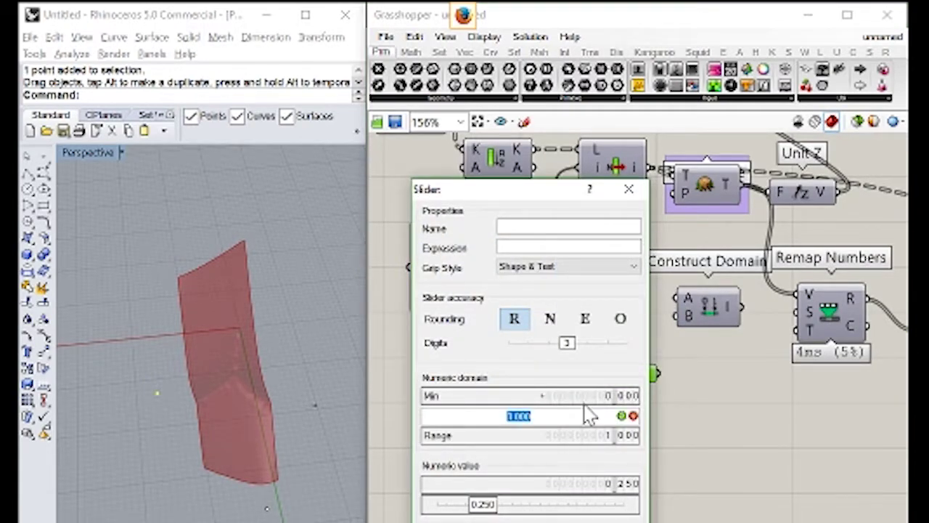
pyautogui.write('10')
pyautogui.click(622, 415)
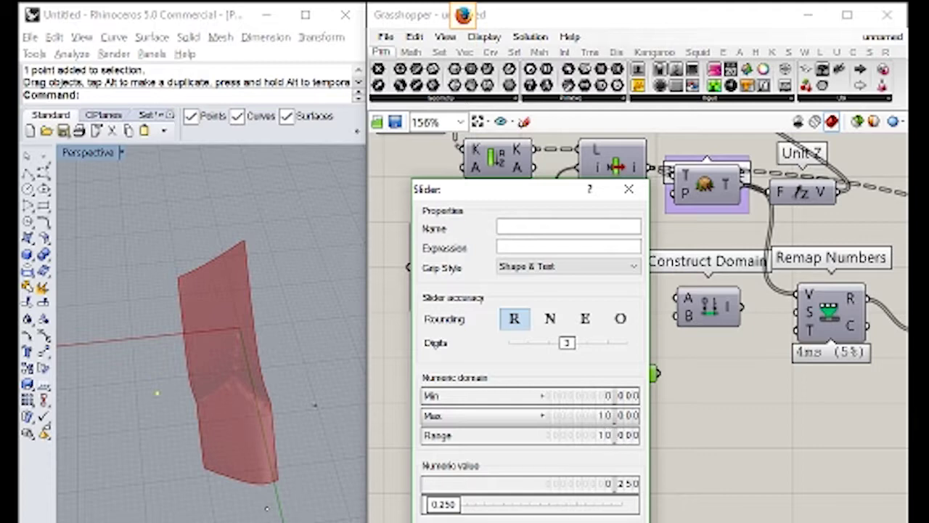
pyautogui.press('Return')
pyautogui.moveTo(582, 375); pyautogui.dragTo(571, 348)
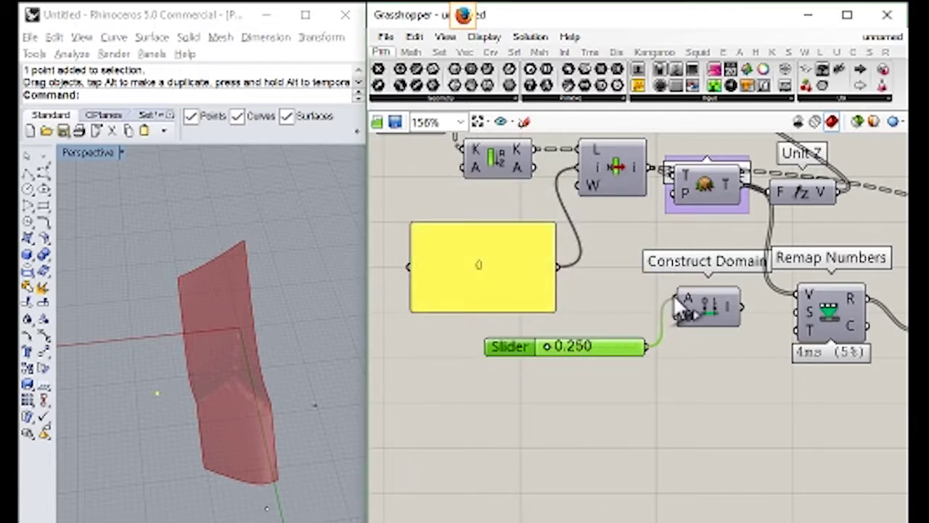
pyautogui.moveTo(675, 297)
pyautogui.mouseDown()
pyautogui.moveTo(647, 346)
pyautogui.moveTo(627, 306)
pyautogui.moveTo(620, 322)
pyautogui.moveTo(667, 342)
pyautogui.moveTo(674, 313)
pyautogui.mouseUp()
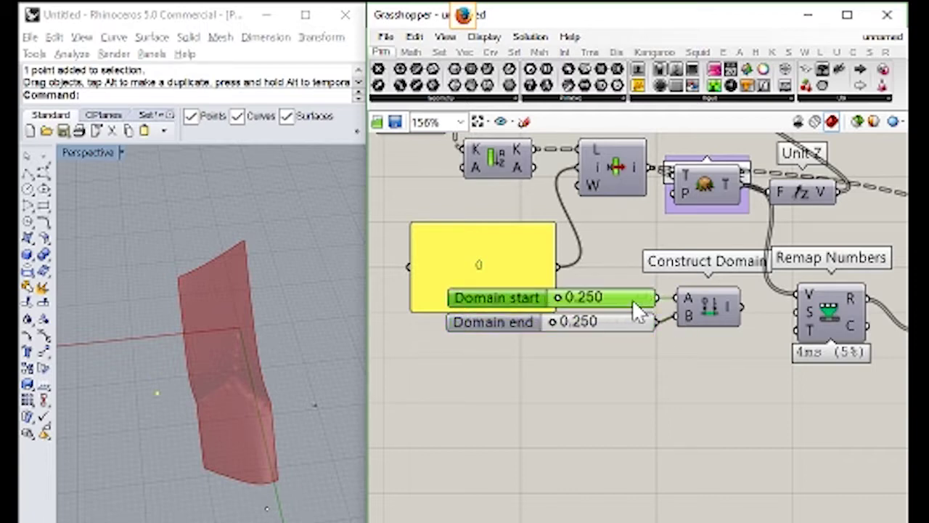
# Set the Domain start slider to 4 and the Domain end slider to 2
pyautogui.doubleClick(616, 307)
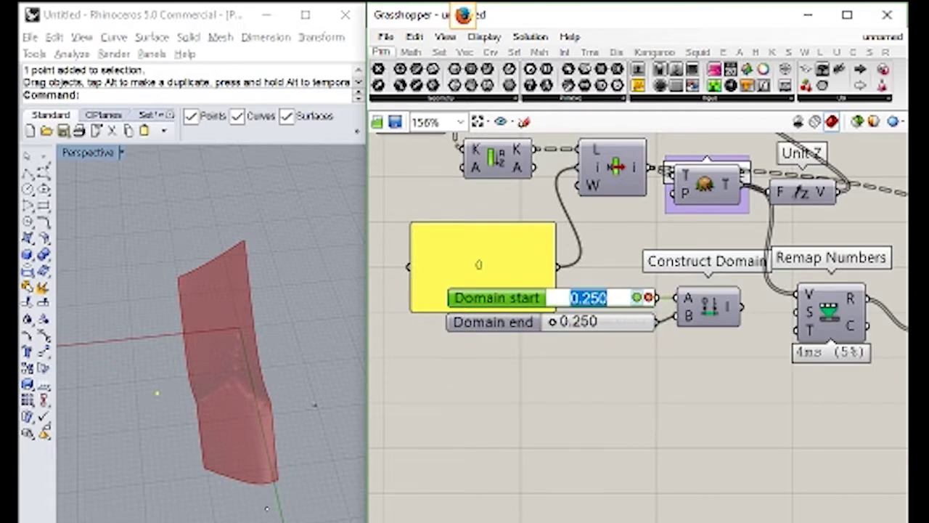
pyautogui.write('4')
pyautogui.click(623, 318)
pyautogui.doubleClick(623, 320)
pyautogui.write('2')
pyautogui.press('Return')
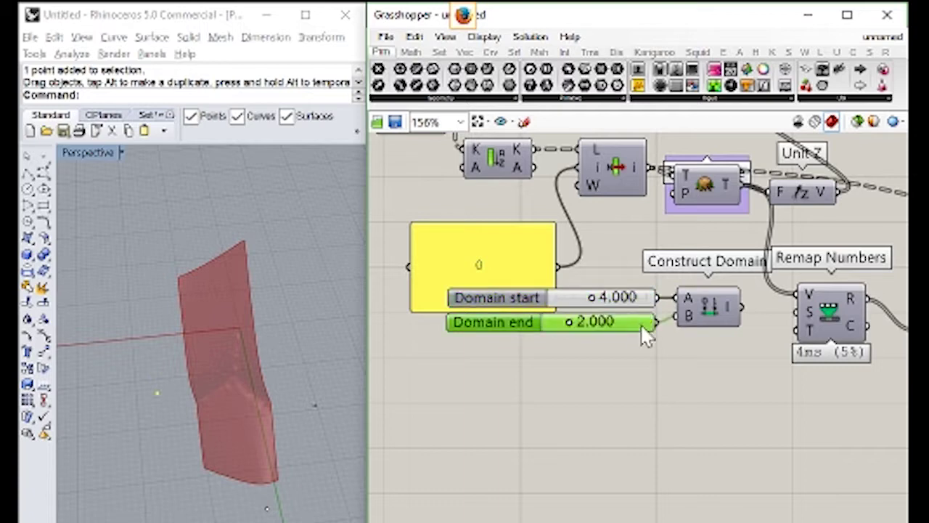
pyautogui.click(657, 368)
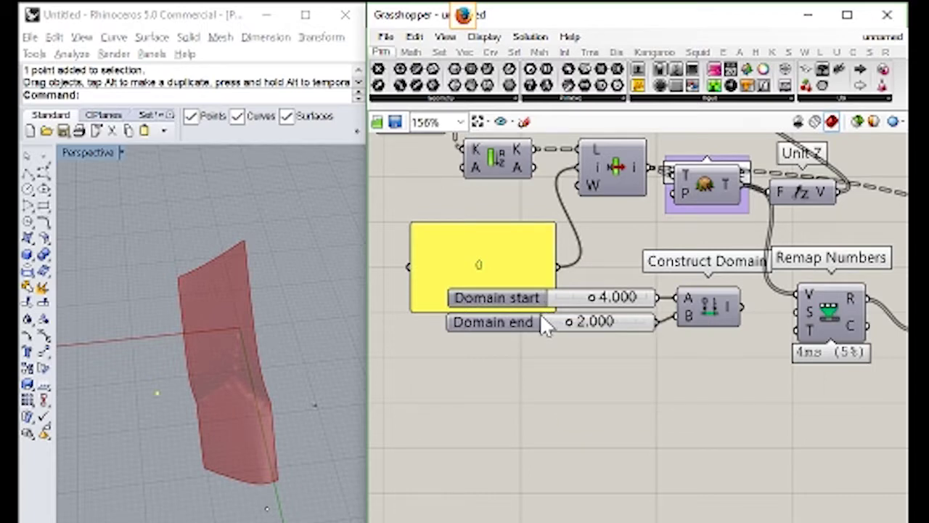
pyautogui.moveTo(548, 327); pyautogui.dragTo(354, 318, button='right')
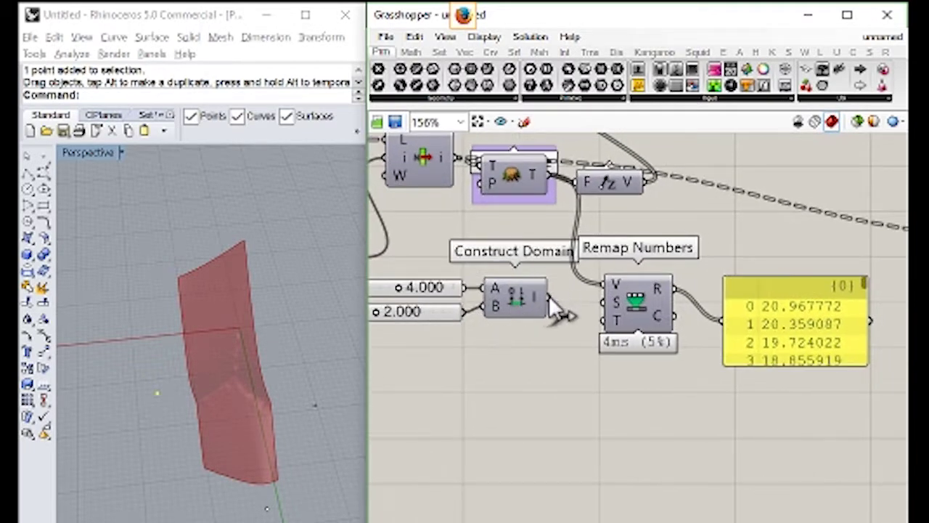
# Connect the Construct Domain output to the Remap Numbers source input and its clipped output (C) to the panel
pyautogui.moveTo(548, 296); pyautogui.dragTo(618, 309)
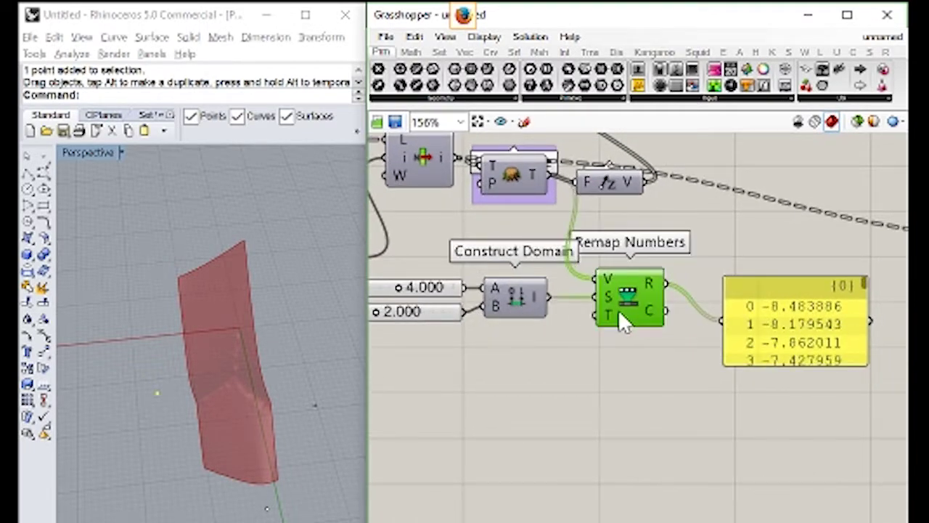
pyautogui.moveTo(657, 283)
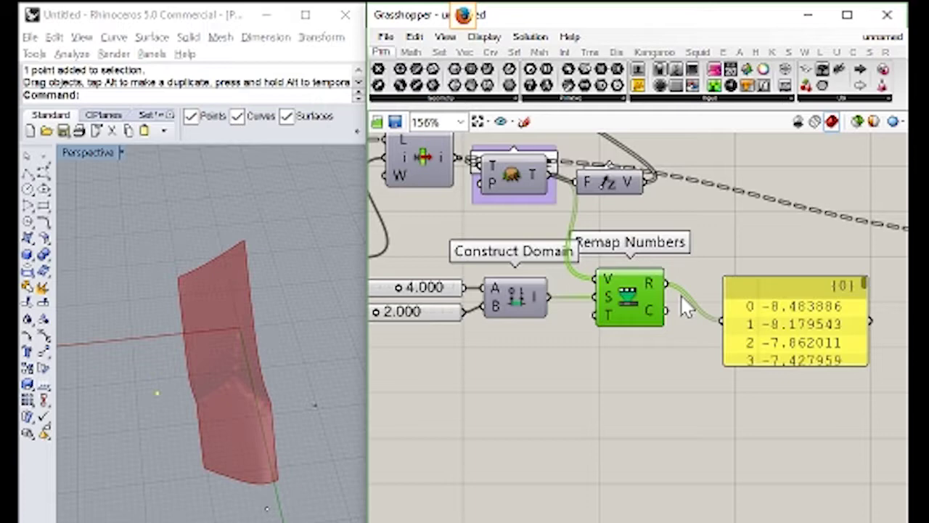
pyautogui.moveTo(667, 311); pyautogui.dragTo(715, 329)
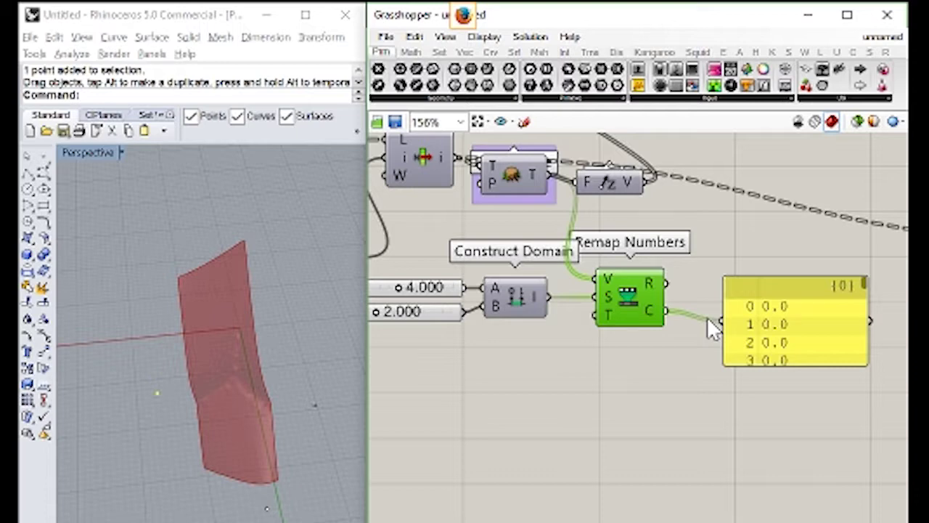
# Reposition Unit Z beside the Move component and connect the Remap Numbers clipped output to its factor input
pyautogui.moveTo(808, 321); pyautogui.dragTo(653, 326, button='right')
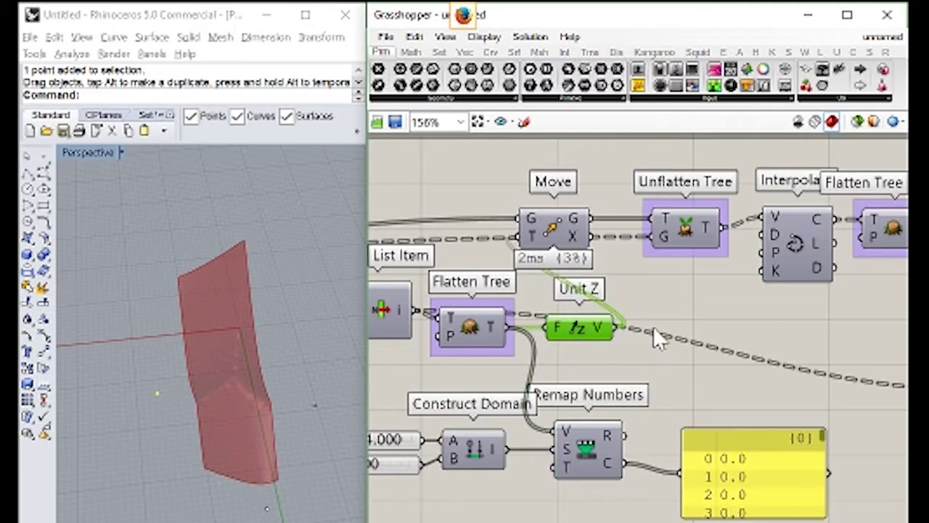
pyautogui.scroll(-3, 653, 326)
pyautogui.moveTo(839, 341); pyautogui.dragTo(655, 293)
pyautogui.scroll(3, 512, 382)
pyautogui.click(515, 352)
pyautogui.click(523, 310)
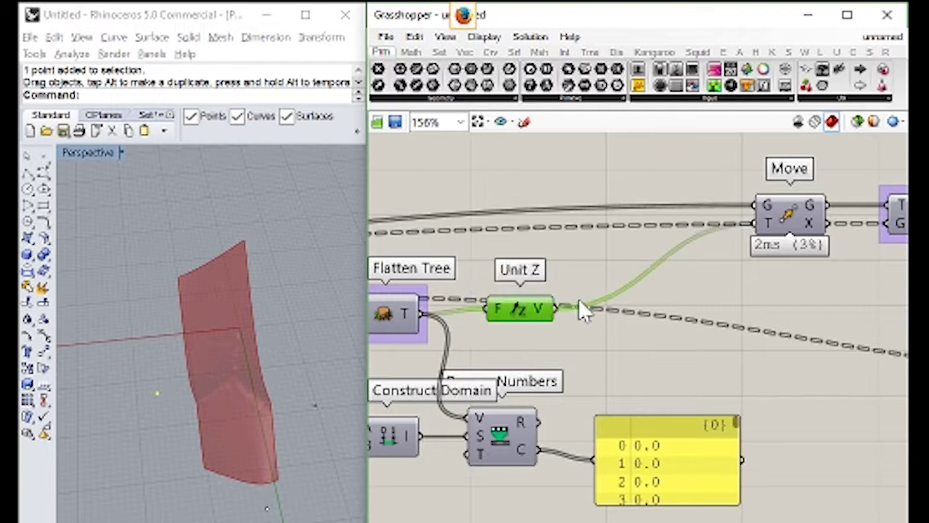
pyautogui.moveTo(525, 311); pyautogui.dragTo(727, 297)
pyautogui.click(653, 370)
pyautogui.moveTo(539, 450); pyautogui.dragTo(688, 298)
# Move the selected attractor point in the Perspective view toward the far end of the surface
pyautogui.moveTo(225, 435); pyautogui.dragTo(307, 508, button='right')
pyautogui.moveTo(265, 469); pyautogui.dragTo(262, 466)
pyautogui.moveTo(262, 466); pyautogui.dragTo(118, 387, button='right')
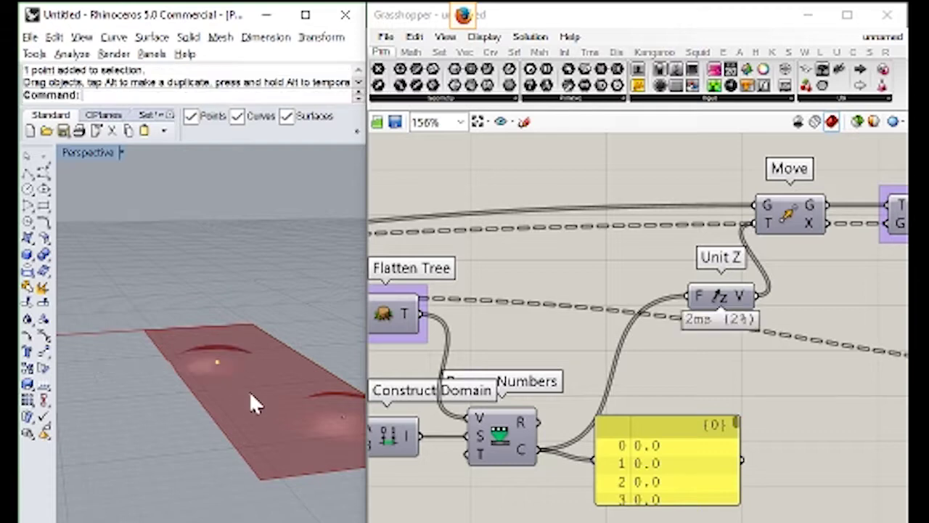
pyautogui.moveTo(250, 397); pyautogui.dragTo(330, 366, button='right')
pyautogui.moveTo(192, 337); pyautogui.dragTo(203, 385)
pyautogui.scroll(-5, 201, 373)
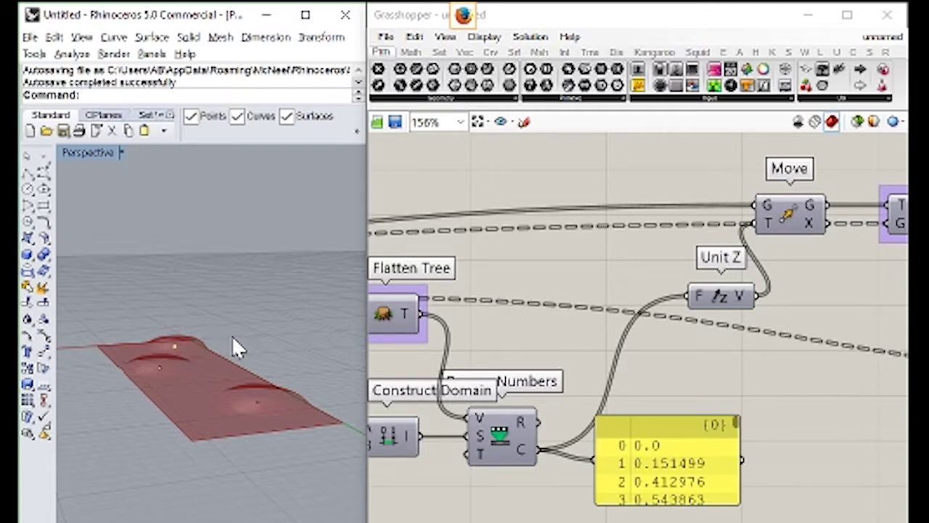
pyautogui.scroll(4, 267, 410)
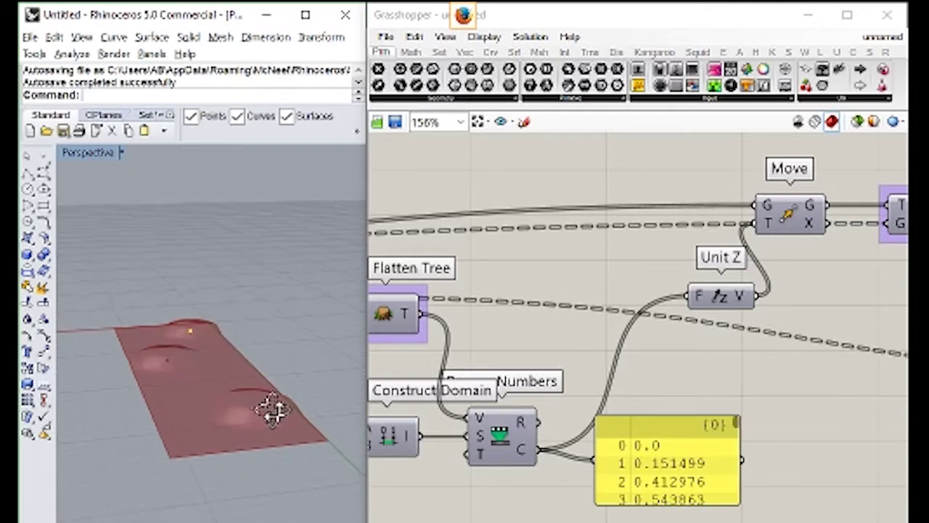
# Try different remap source limits, ending with Domain start at 4.983 and Domain end at 2.575
pyautogui.moveTo(546, 355); pyautogui.dragTo(685, 361, button='right')
pyautogui.scroll(-2, 552, 396)
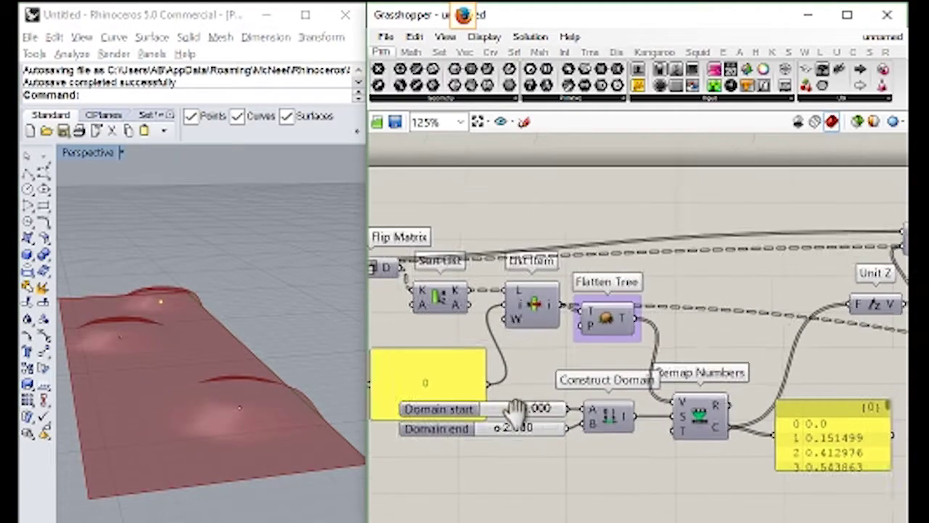
pyautogui.scroll(5, 537, 396)
pyautogui.moveTo(534, 394); pyautogui.dragTo(557, 394)
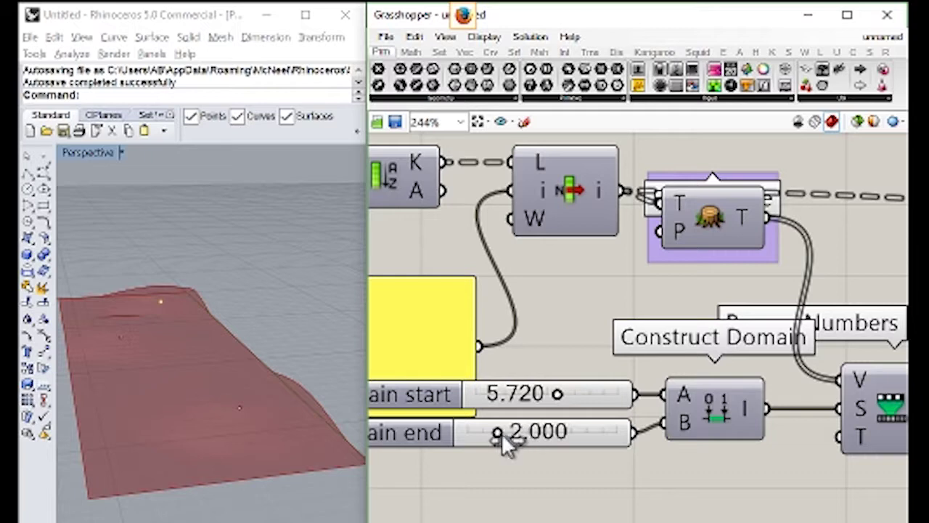
pyautogui.moveTo(501, 432); pyautogui.dragTo(464, 434)
pyautogui.moveTo(309, 444); pyautogui.dragTo(540, 414, button='right')
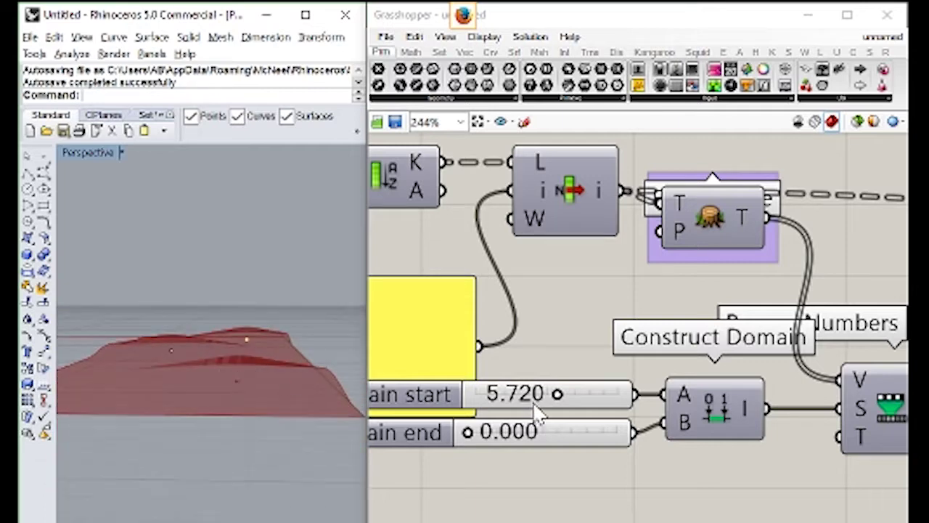
pyautogui.moveTo(555, 393); pyautogui.dragTo(524, 417)
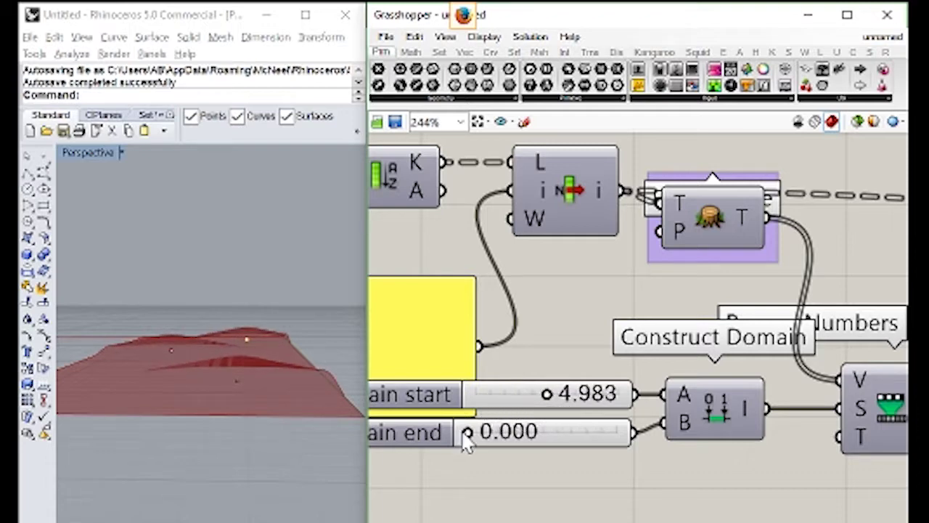
pyautogui.moveTo(468, 433); pyautogui.dragTo(529, 429)
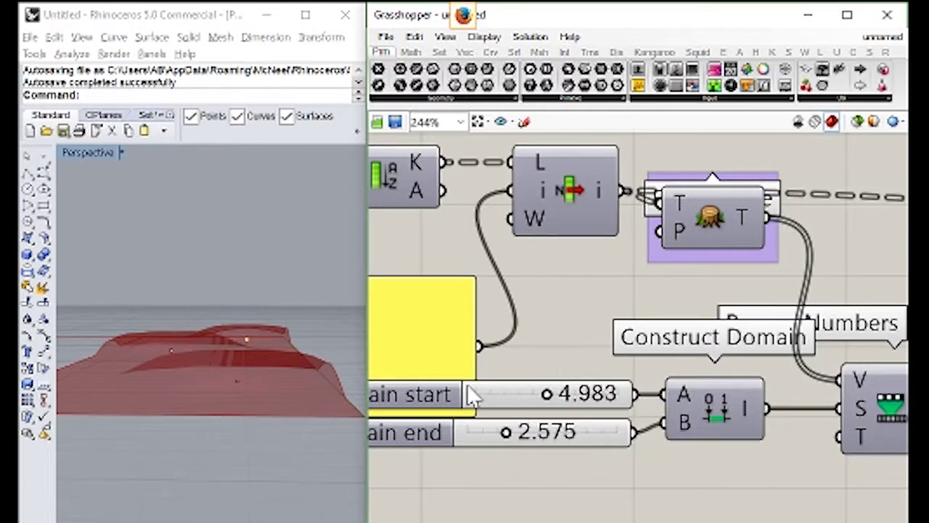
# Add a Graph Mapper beside Remap Numbers and connect the clipped output to its input
pyautogui.moveTo(624, 402); pyautogui.dragTo(461, 350, button='right')
pyautogui.scroll(-3, 461, 349)
pyautogui.moveTo(784, 373); pyautogui.dragTo(685, 373, button='right')
pyautogui.click(684, 373)
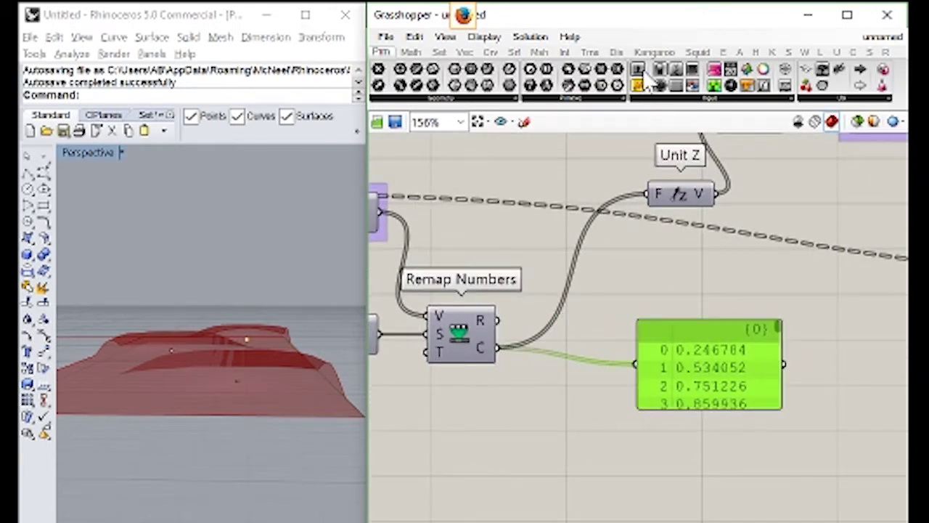
pyautogui.click(716, 102)
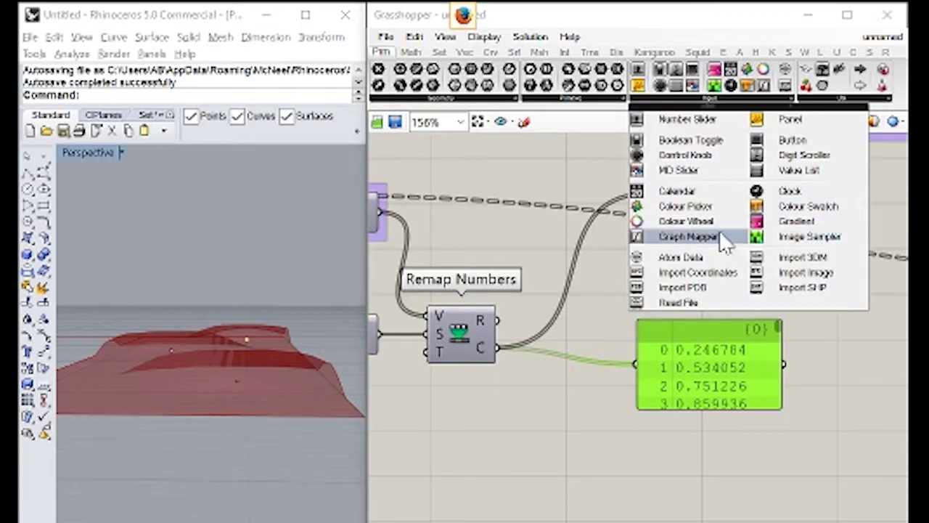
pyautogui.moveTo(728, 235); pyautogui.dragTo(585, 381)
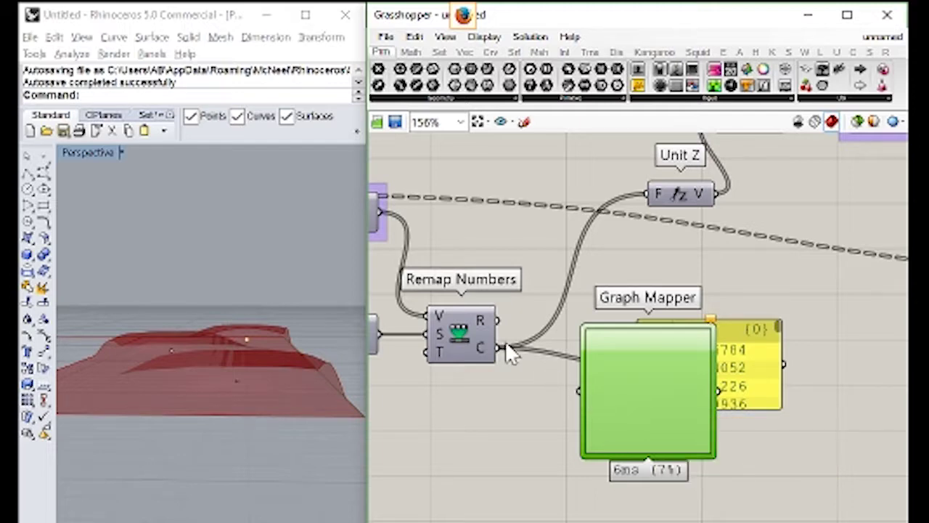
pyautogui.moveTo(498, 348); pyautogui.dragTo(585, 434)
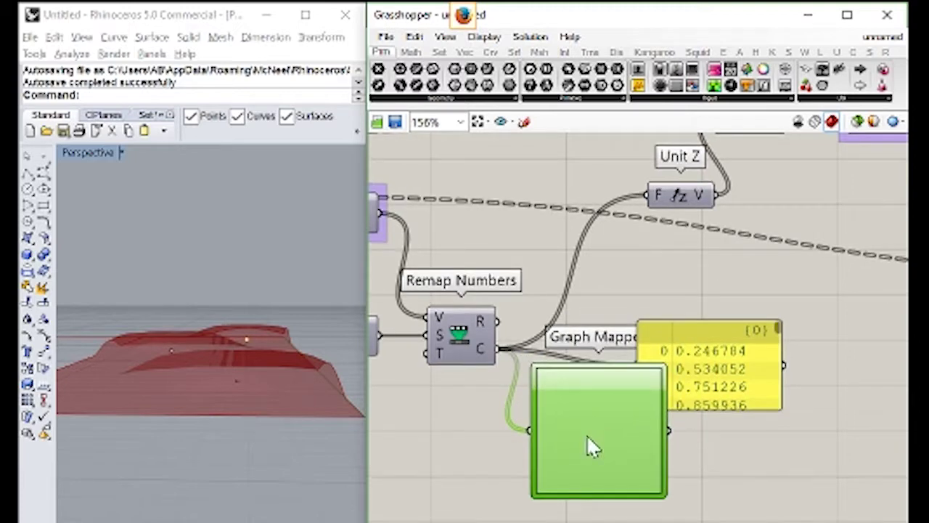
# Set the Graph Mapper to the Linear graph type and connect its output to the panel beside it
pyautogui.rightClick(609, 472)
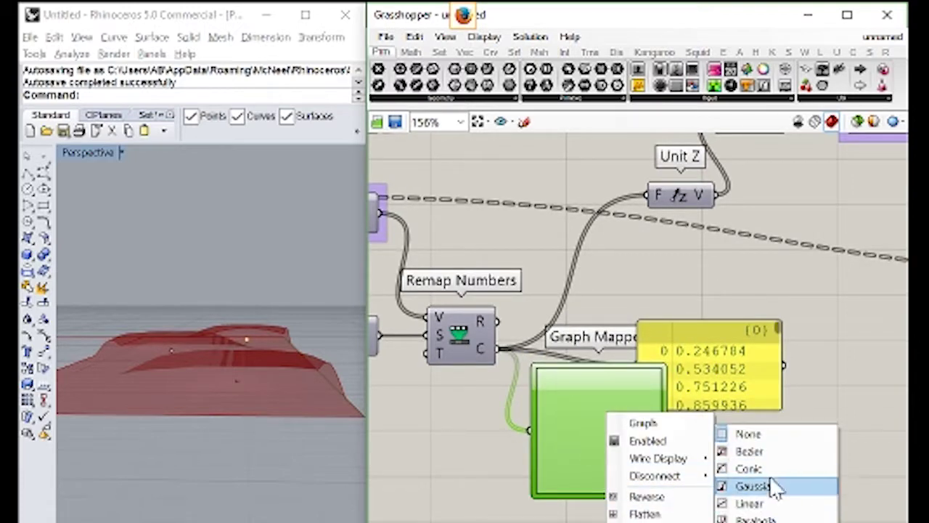
pyautogui.rightClick(578, 413)
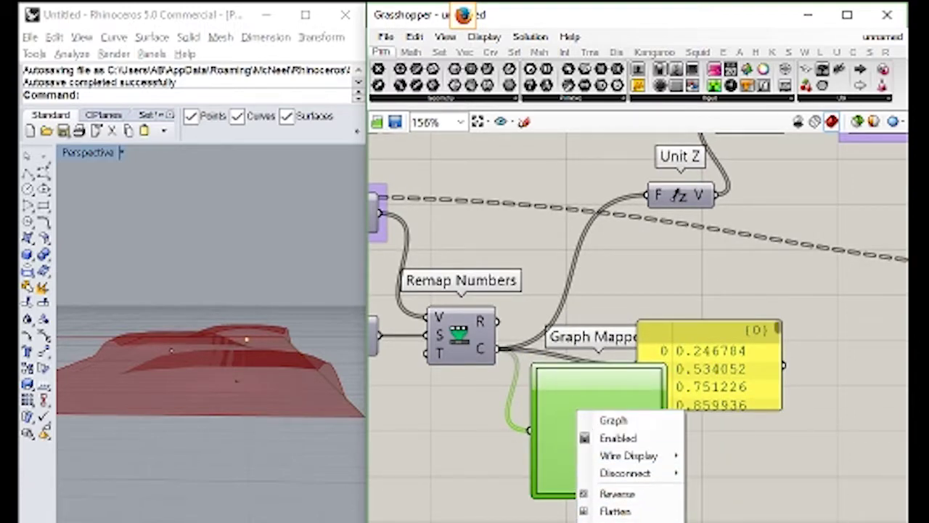
pyautogui.moveTo(613, 420)
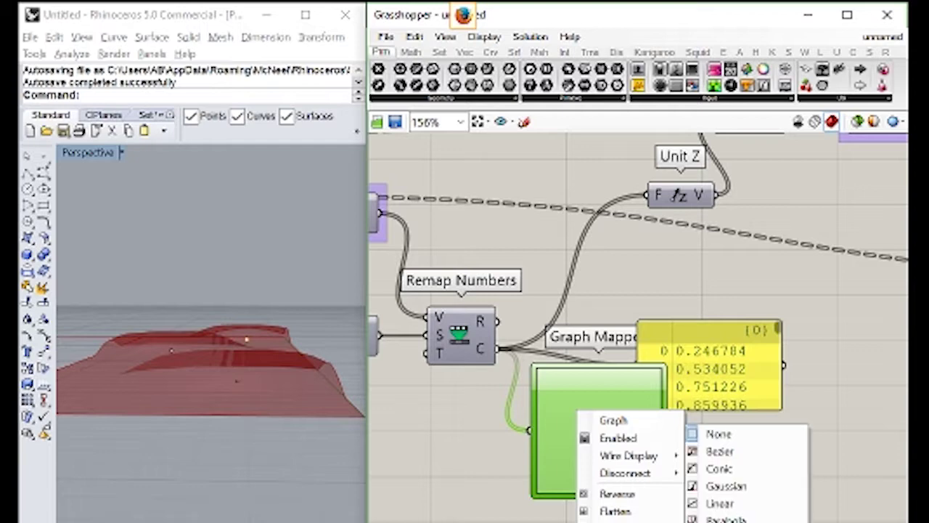
pyautogui.click(715, 501)
pyautogui.moveTo(686, 367); pyautogui.dragTo(748, 368)
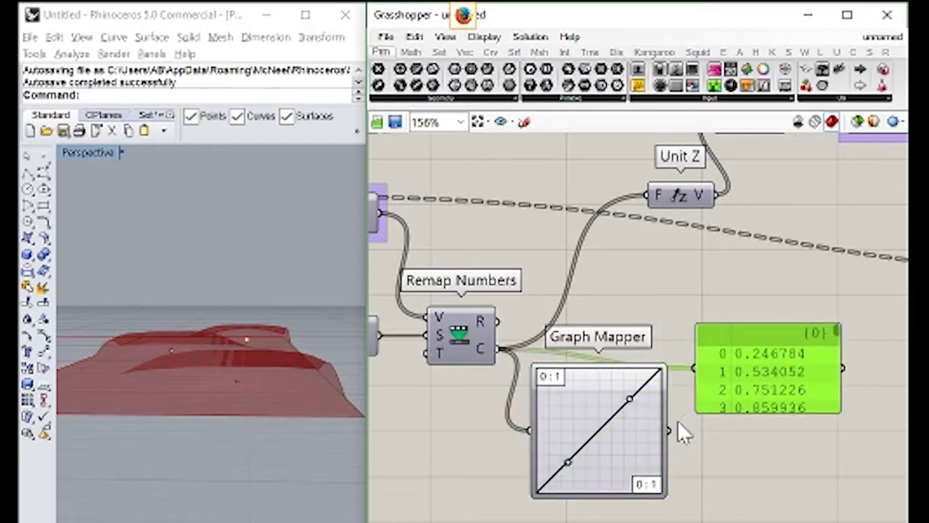
pyautogui.moveTo(669, 428); pyautogui.dragTo(733, 381)
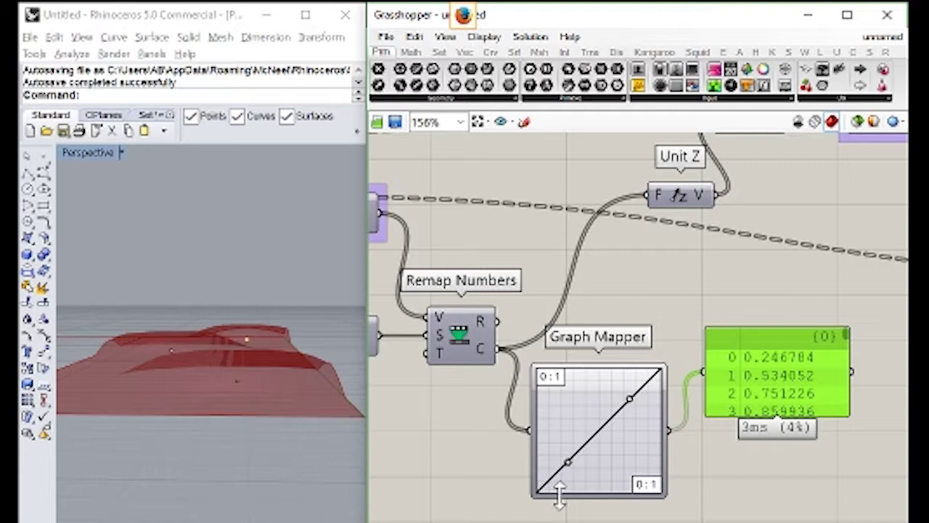
# Invert the linear graph into a full descending line and connect the Graph Mapper output to Unit Z's factor input
pyautogui.moveTo(567, 462); pyautogui.dragTo(470, 321)
pyautogui.moveTo(629, 398); pyautogui.dragTo(642, 485)
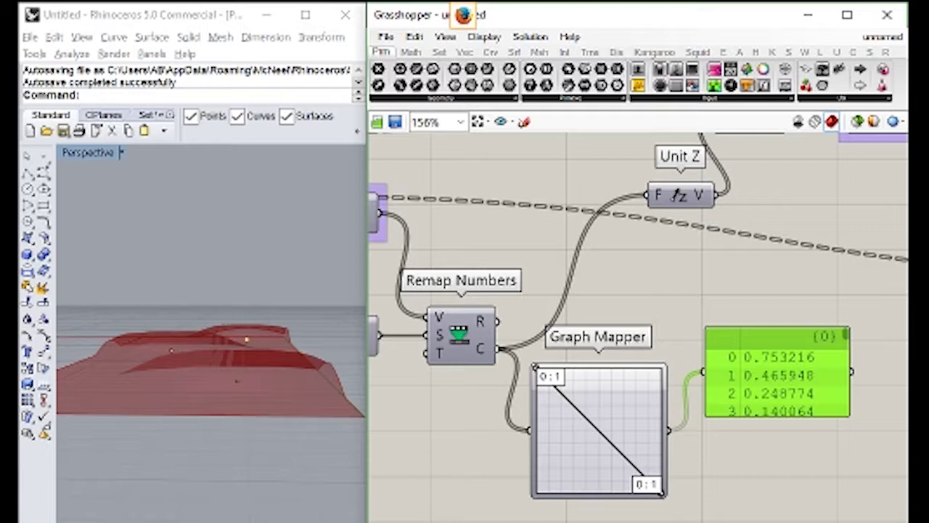
pyautogui.moveTo(668, 428); pyautogui.dragTo(648, 194)
pyautogui.scroll(5, 207, 369)
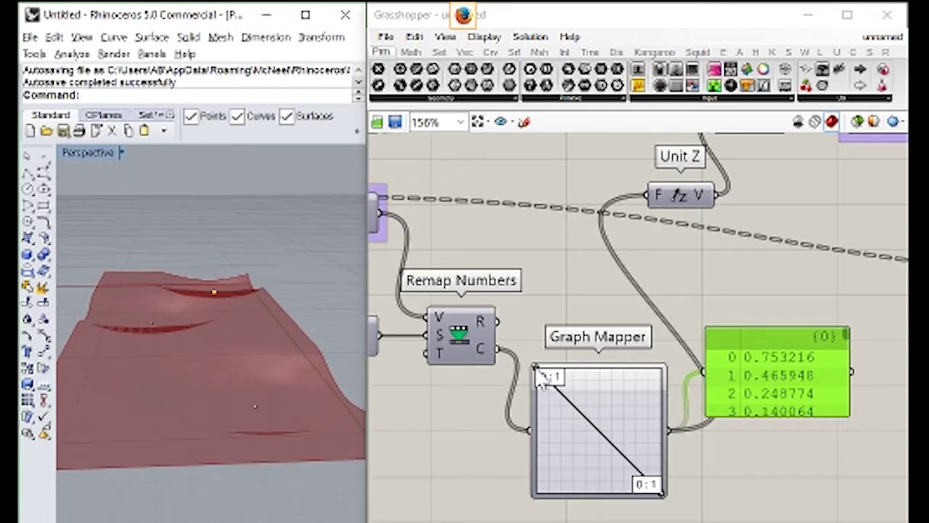
pyautogui.moveTo(542, 369); pyautogui.dragTo(528, 352)
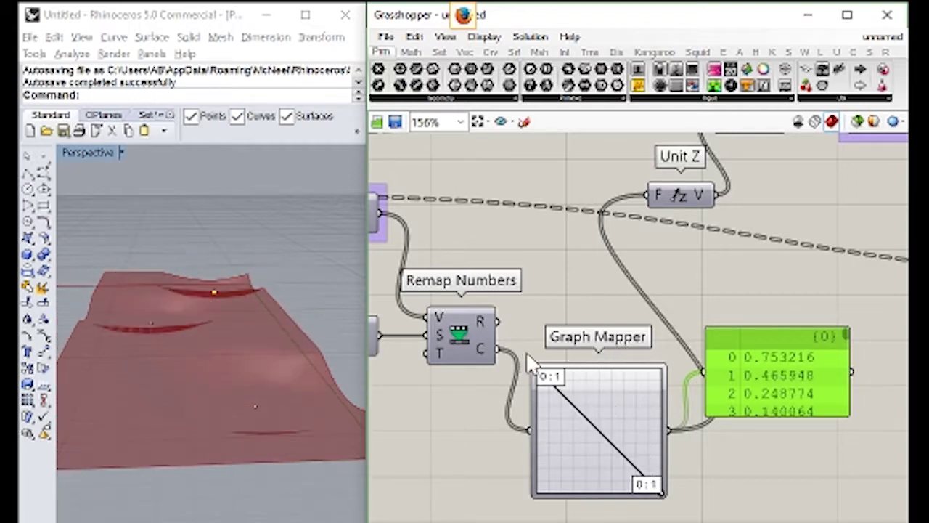
# Switch the Graph Mapper to a sine wave and raise its frequency to many narrow oscillations
pyautogui.rightClick(571, 413)
pyautogui.moveTo(610, 422)
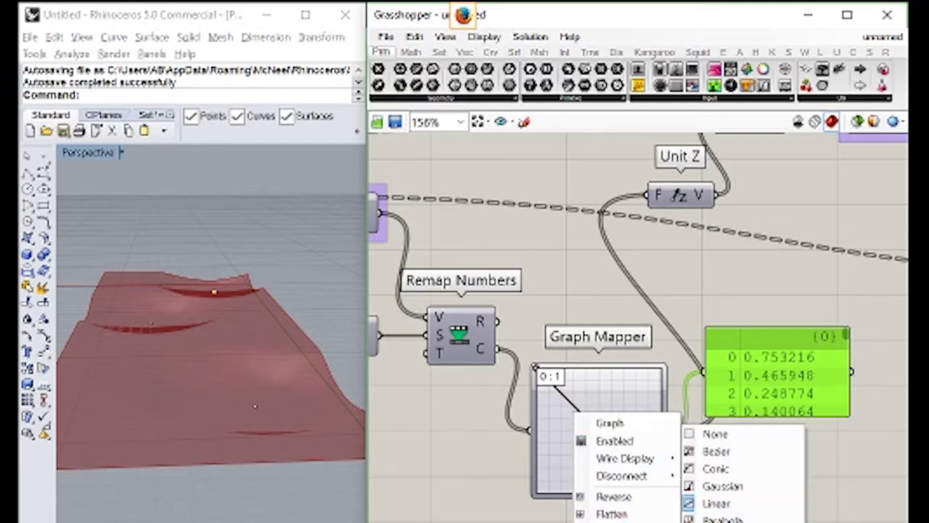
pyautogui.click(717, 451)
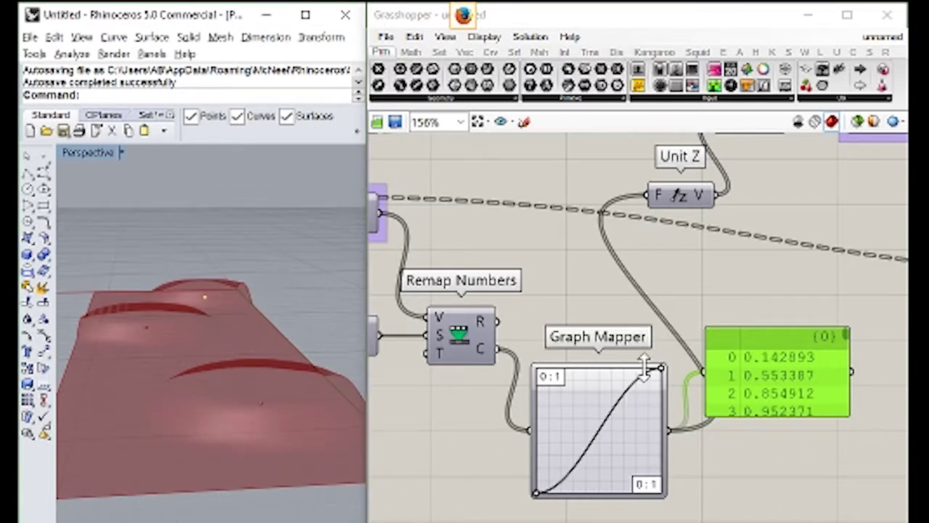
pyautogui.moveTo(657, 371); pyautogui.dragTo(540, 372)
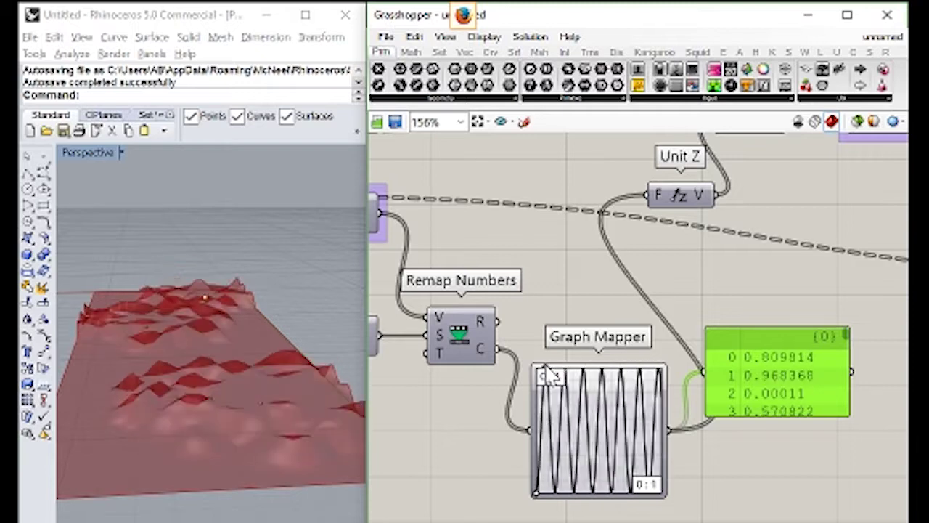
# Set Domain start to 10.000 and Domain end to 0.381 for the remapping source domain
pyautogui.moveTo(481, 390); pyautogui.dragTo(528, 409, button='right')
pyautogui.moveTo(109, 436); pyautogui.dragTo(207, 437, button='right')
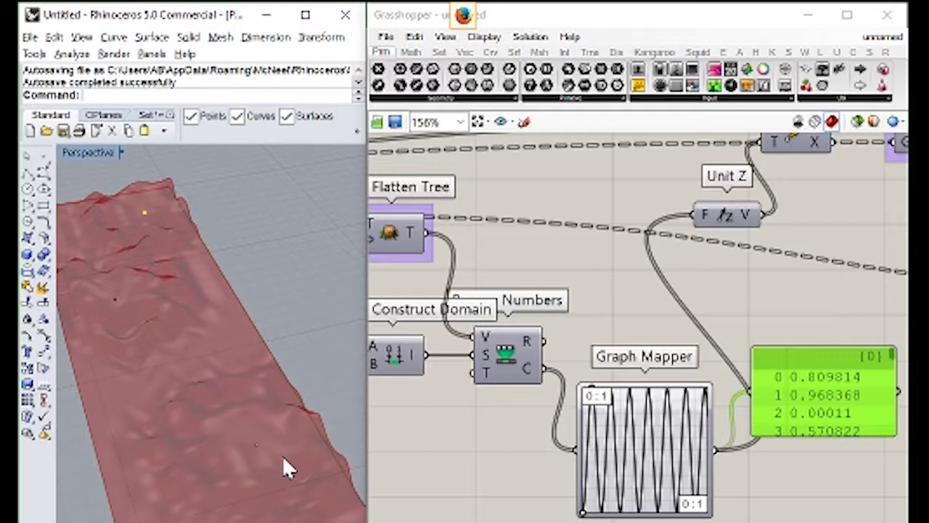
pyautogui.moveTo(488, 400); pyautogui.dragTo(704, 388, button='right')
pyautogui.moveTo(499, 336); pyautogui.dragTo(548, 335)
pyautogui.moveTo(479, 358); pyautogui.dragTo(450, 365)
pyautogui.moveTo(445, 364)
pyautogui.mouseDown()
pyautogui.moveTo(455, 358)
pyautogui.moveTo(444, 362)
pyautogui.mouseUp()
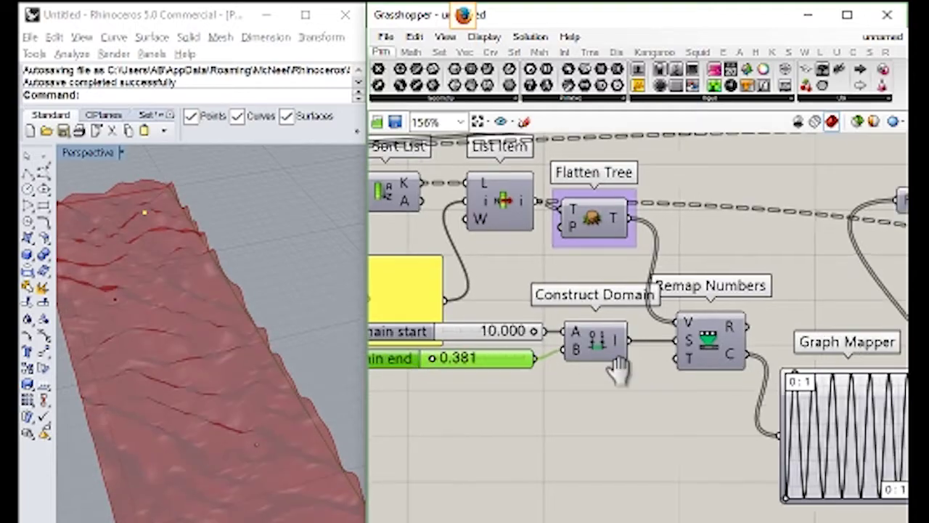
# Lower the sine wave's frequency in the Graph Mapper to a few wide oscillations
pyautogui.scroll(3, 654, 364)
pyautogui.moveTo(663, 363); pyautogui.dragTo(678, 346)
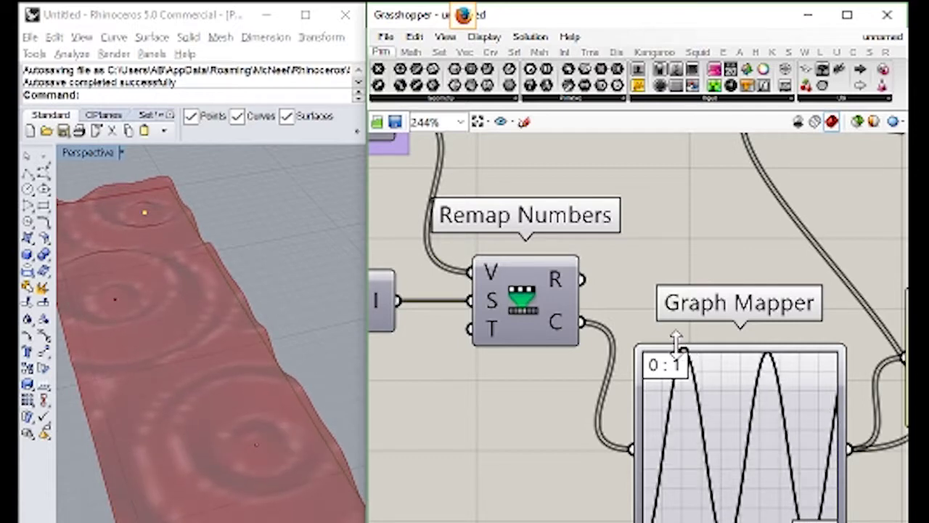
# Move the middle attractor point on the rippled surface slightly in the Perspective view
pyautogui.click(168, 366)
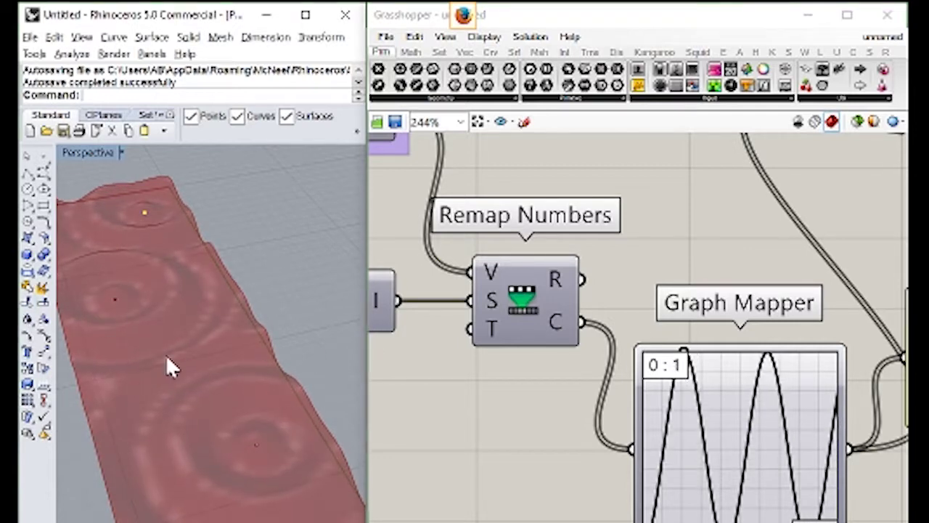
pyautogui.click(126, 327)
pyautogui.moveTo(125, 328)
pyautogui.mouseDown()
pyautogui.moveTo(126, 360)
pyautogui.moveTo(104, 342)
pyautogui.moveTo(138, 326)
pyautogui.mouseUp()
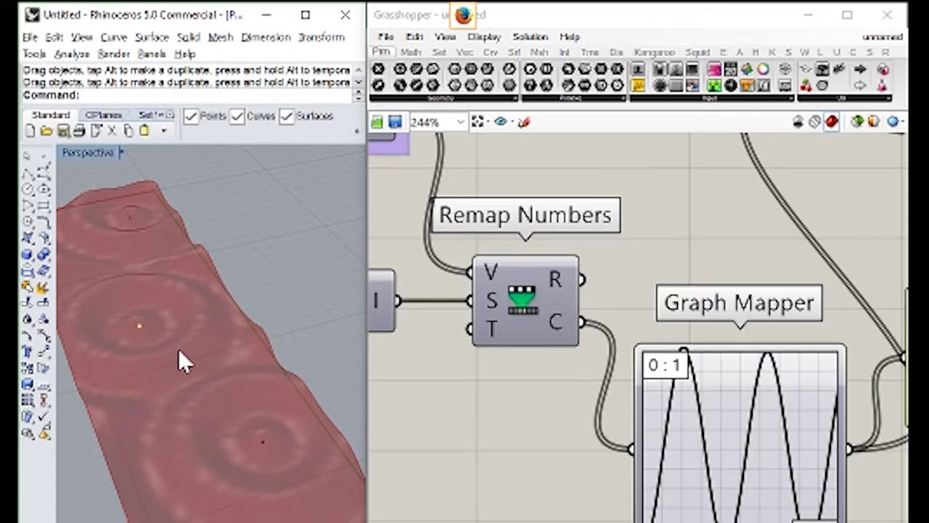
# Switch the Graph Mapper's graph type from the sine wave to Bezier
pyautogui.moveTo(769, 471); pyautogui.dragTo(766, 468, button='right')
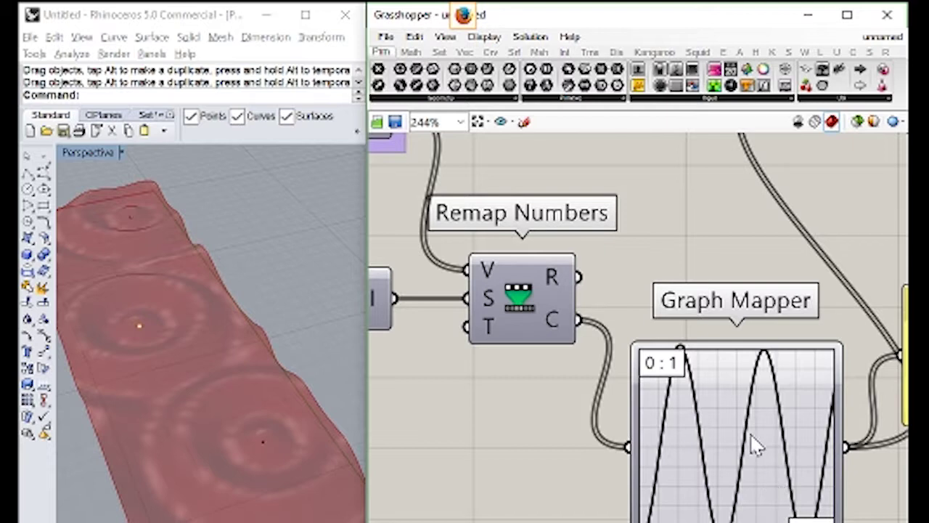
pyautogui.rightClick(751, 412)
pyautogui.moveTo(787, 422)
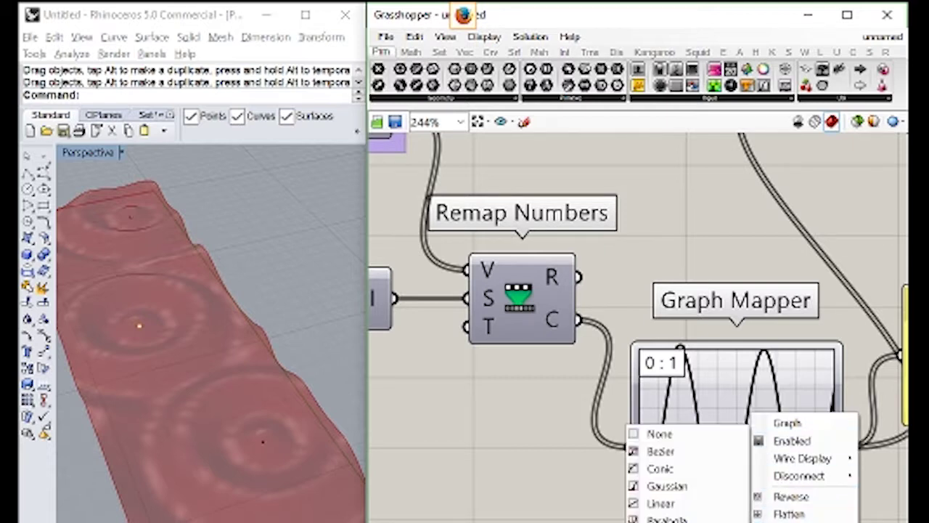
pyautogui.click(660, 503)
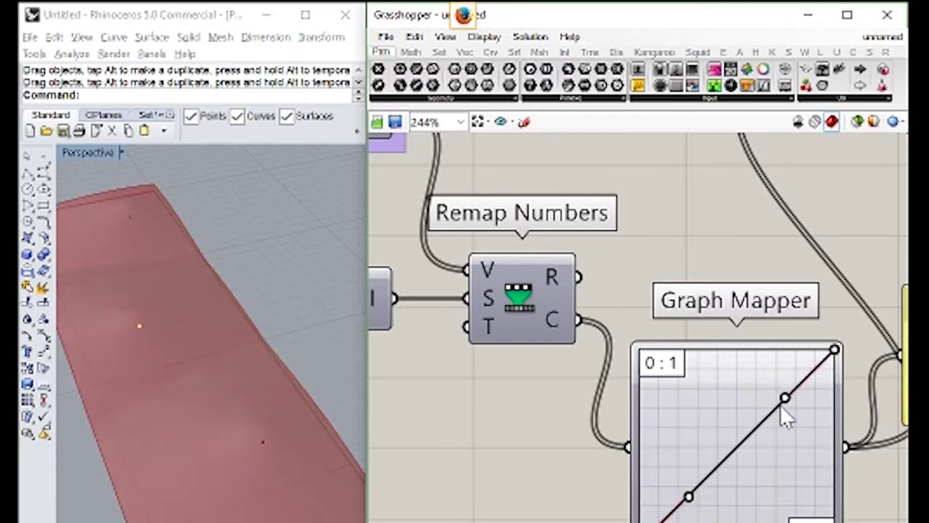
# Reshape the Bezier graph into a smooth S-curve by pulling one handle to the graph's upper edge and the other to its lower edge
pyautogui.moveTo(786, 397); pyautogui.dragTo(725, 350)
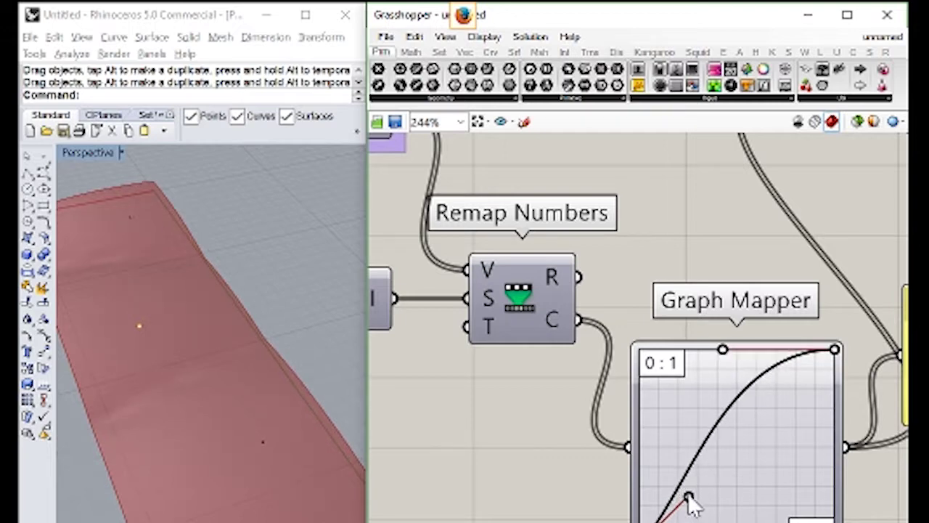
pyautogui.moveTo(688, 496); pyautogui.dragTo(721, 498)
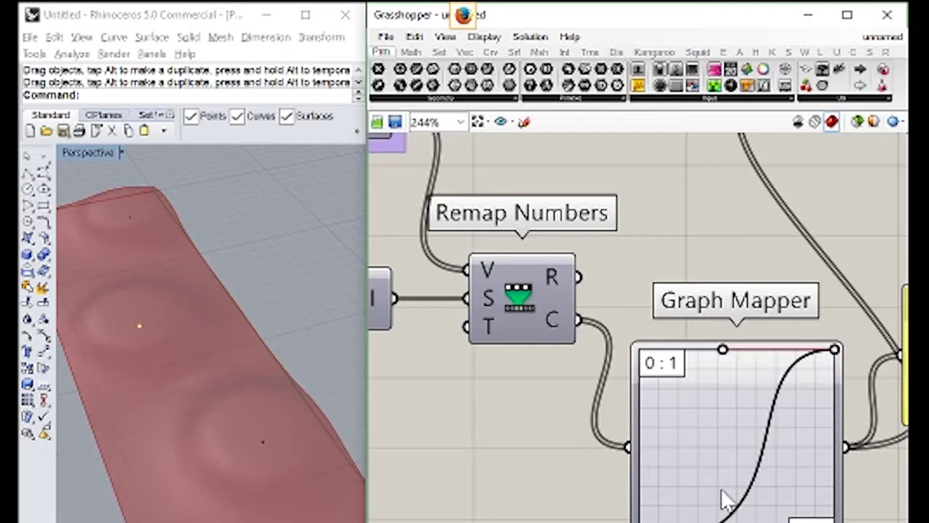
pyautogui.moveTo(234, 426); pyautogui.dragTo(255, 392, button='right')
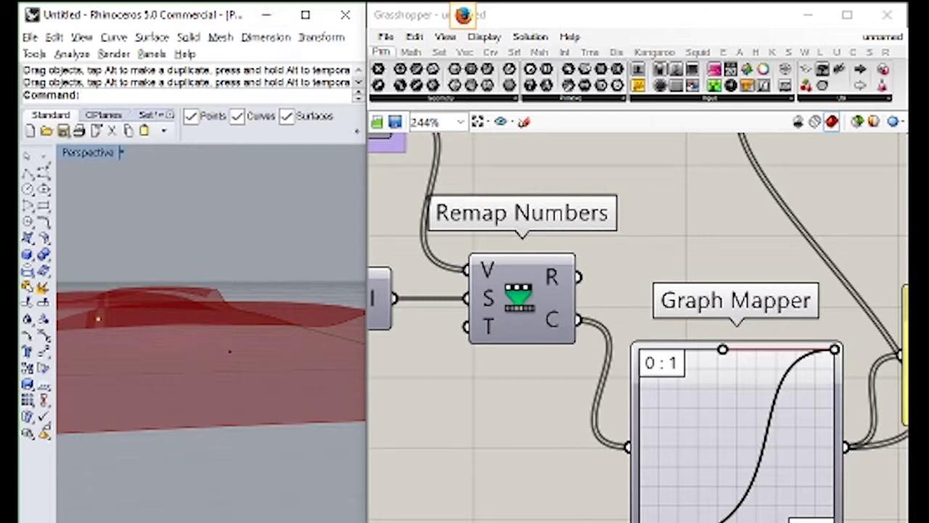
pyautogui.moveTo(781, 516); pyautogui.dragTo(700, 508)
pyautogui.moveTo(174, 363); pyautogui.dragTo(138, 353, button='right')
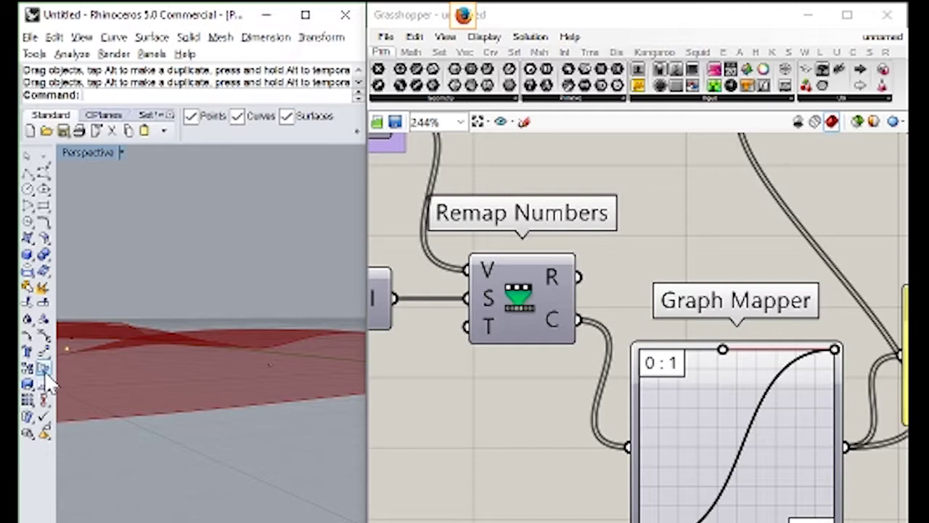
# Duplicate the domain sliders, Construct Domain and Remap Numbers components and place the copies below the Graph Mapper
pyautogui.scroll(-5, 737, 326)
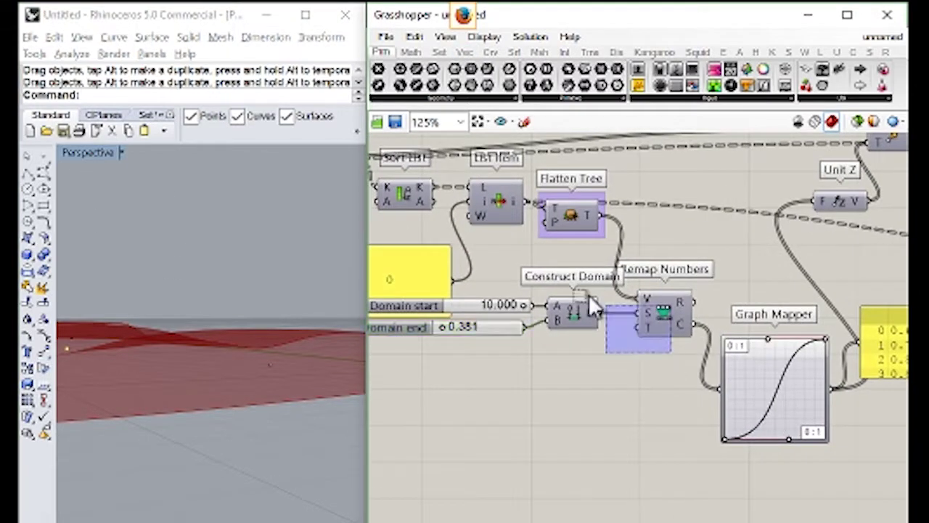
pyautogui.moveTo(608, 354); pyautogui.dragTo(488, 272)
pyautogui.keyDown('alt'); pyautogui.moveTo(639, 312); pyautogui.dragTo(860, 464); pyautogui.keyUp('alt')
pyautogui.moveTo(864, 464); pyautogui.dragTo(638, 417, button='right')
pyautogui.moveTo(664, 312); pyautogui.dragTo(717, 312)
pyautogui.click(635, 357)
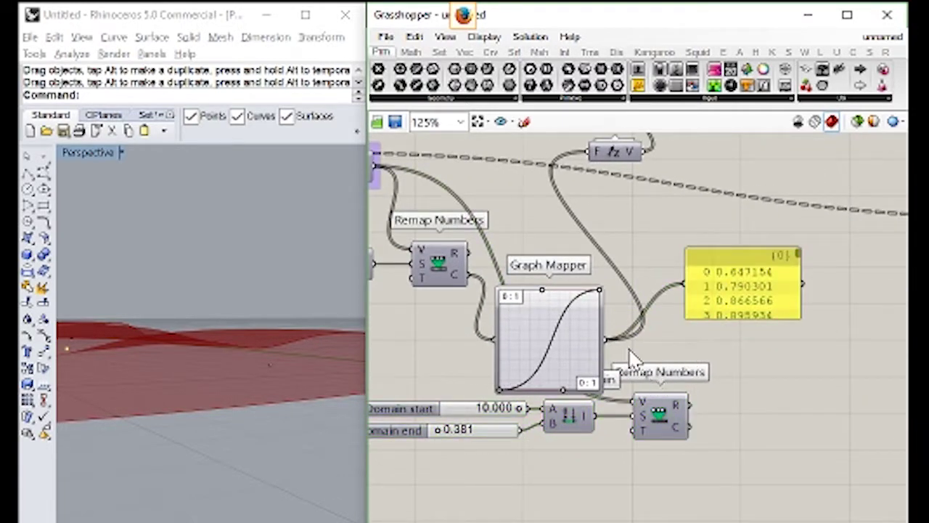
# Feed the Graph Mapper's output into the duplicated Remap Numbers' value input and disconnect Construct Domain from its source input
pyautogui.moveTo(604, 339); pyautogui.dragTo(635, 401)
pyautogui.rightClick(642, 417)
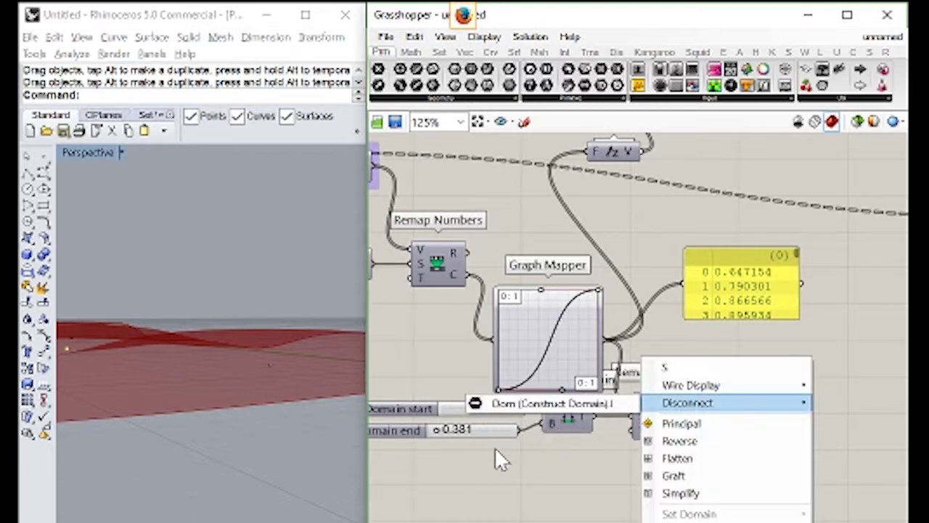
pyautogui.moveTo(547, 482); pyautogui.dragTo(494, 427)
pyautogui.moveTo(572, 450); pyautogui.dragTo(492, 404)
pyautogui.moveTo(562, 411); pyautogui.dragTo(558, 442)
pyautogui.click(588, 475)
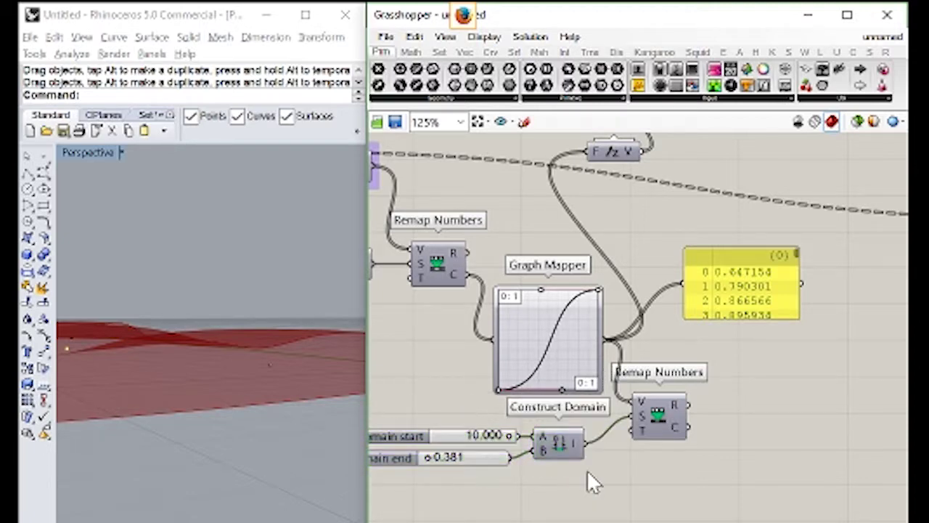
pyautogui.rightClick(636, 416)
pyautogui.moveTo(756, 408)
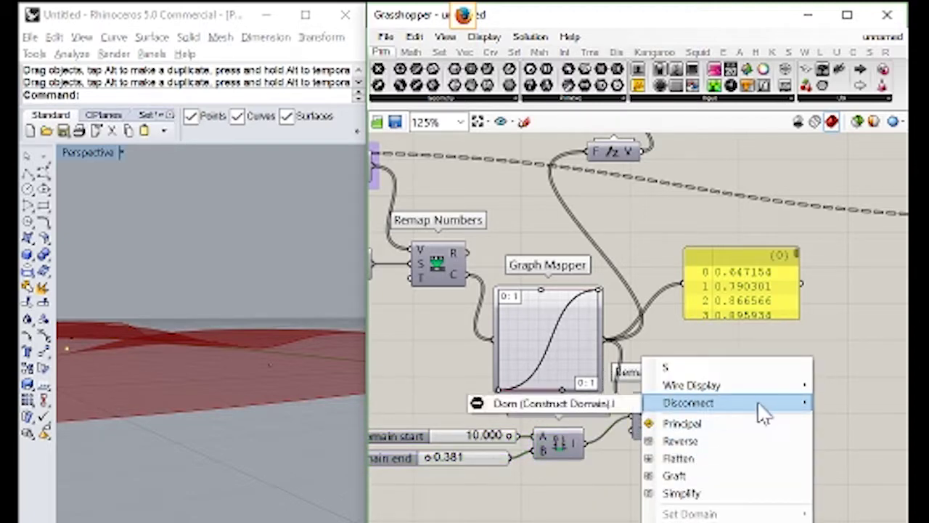
pyautogui.click(630, 403)
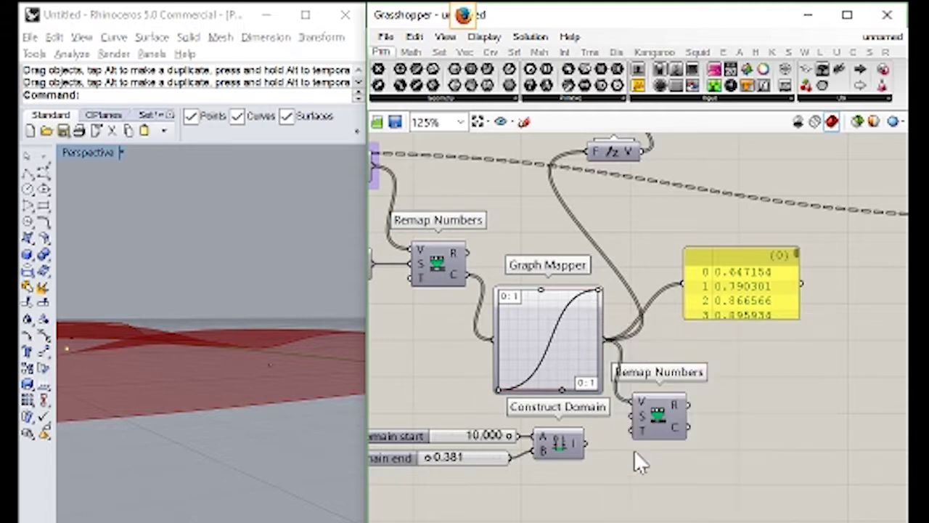
# Connect the duplicated Construct Domain to the second Remap Numbers' target input and feed the remapped result into Unit Z
pyautogui.moveTo(586, 442); pyautogui.dragTo(634, 433)
pyautogui.moveTo(646, 430)
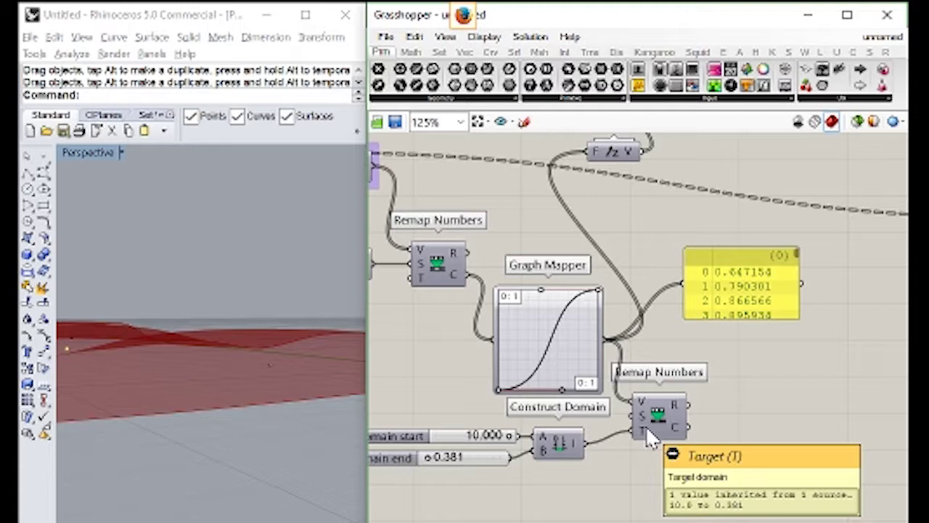
pyautogui.moveTo(688, 405); pyautogui.dragTo(596, 225)
# Try a target domain with Domain start at 4.593 and Domain end at 9.821 on the duplicated sliders
pyautogui.moveTo(305, 275); pyautogui.dragTo(187, 330, button='right')
pyautogui.scroll(4, 508, 501)
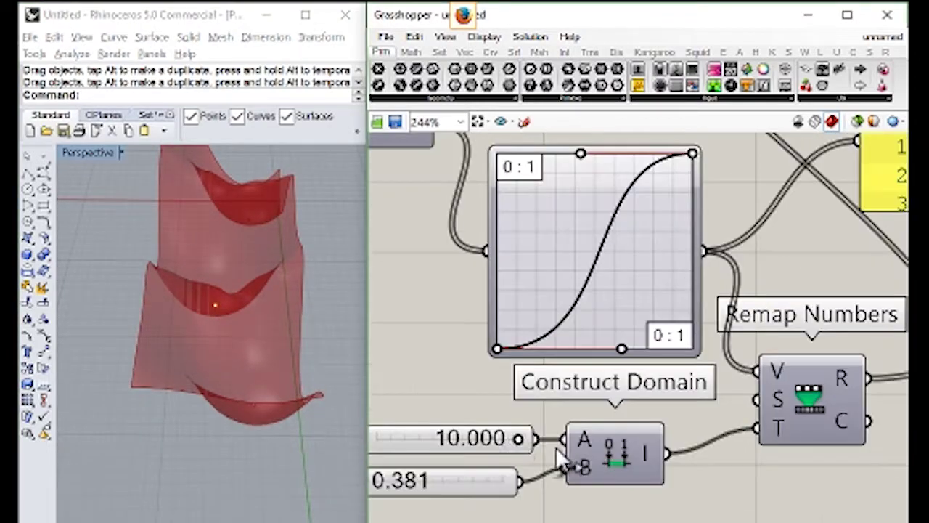
pyautogui.moveTo(517, 438); pyautogui.dragTo(417, 450)
pyautogui.moveTo(429, 472); pyautogui.dragTo(498, 460, button='right')
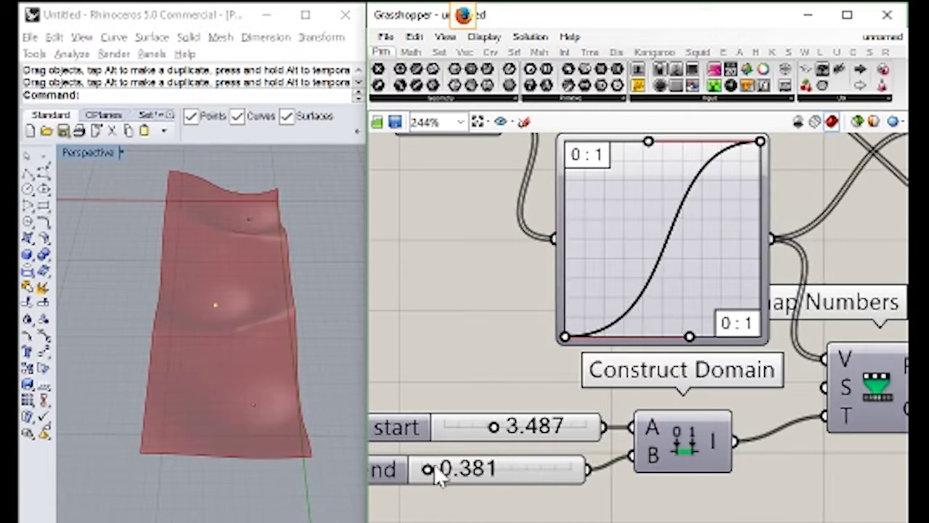
pyautogui.moveTo(434, 470); pyautogui.dragTo(567, 469)
pyautogui.moveTo(494, 425); pyautogui.dragTo(513, 422)
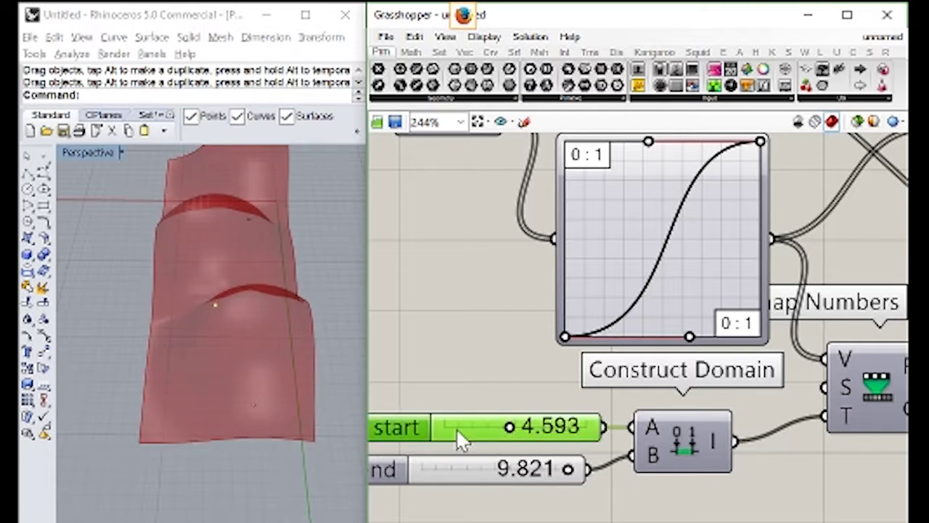
# Set the target domain's start to 3.000 and its end to 6.000
pyautogui.doubleClick(456, 428)
pyautogui.write('3')
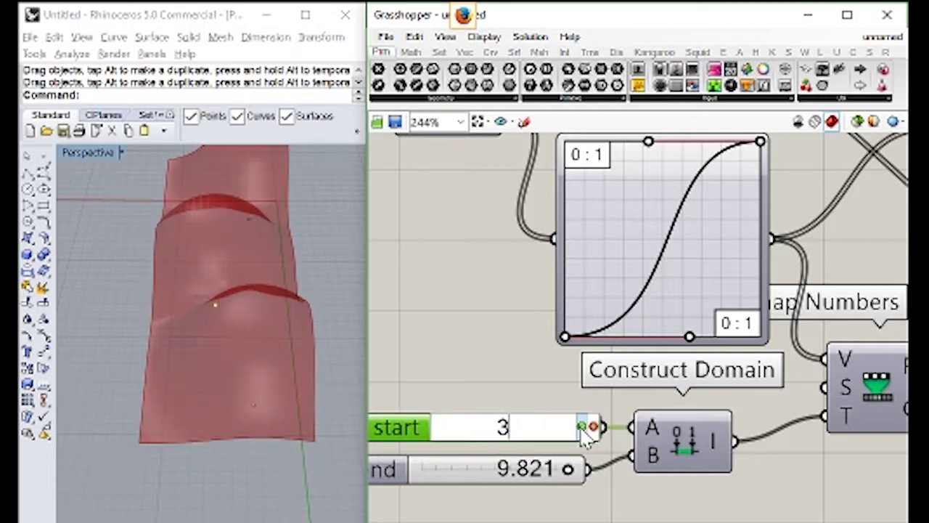
pyautogui.press('Return')
pyautogui.click(524, 472)
pyautogui.doubleClick(520, 471)
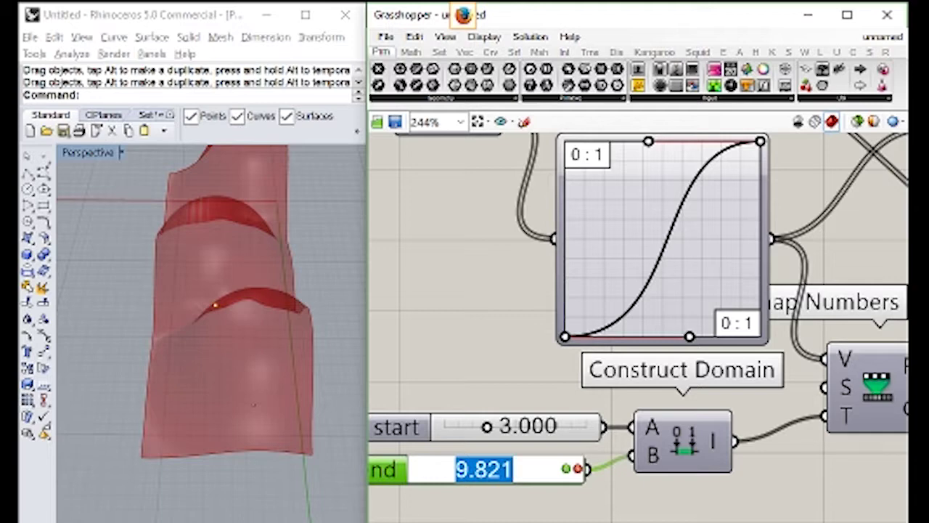
pyautogui.write('6')
pyautogui.press('Return')
# Reposition the middle and nearest attractor points on the surface in the Perspective view
pyautogui.moveTo(286, 419); pyautogui.dragTo(264, 305, button='right')
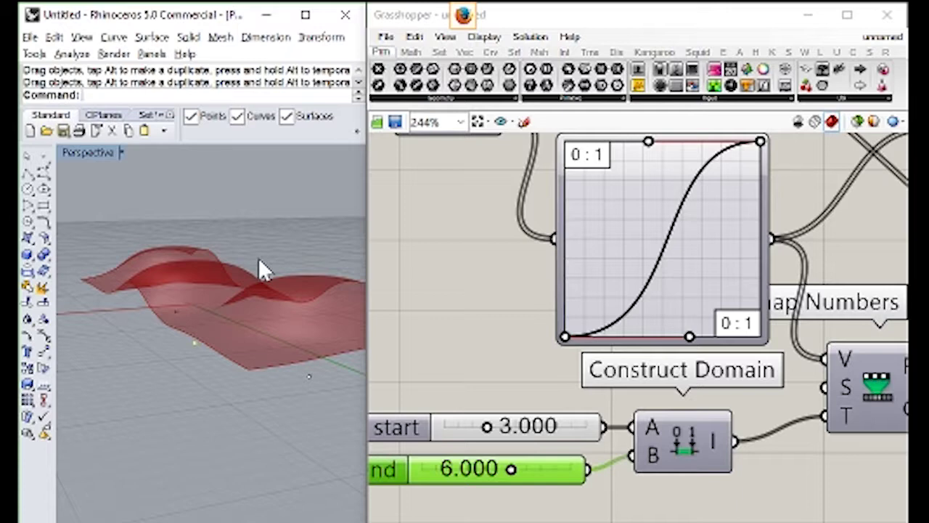
pyautogui.moveTo(263, 270); pyautogui.dragTo(259, 437, button='right')
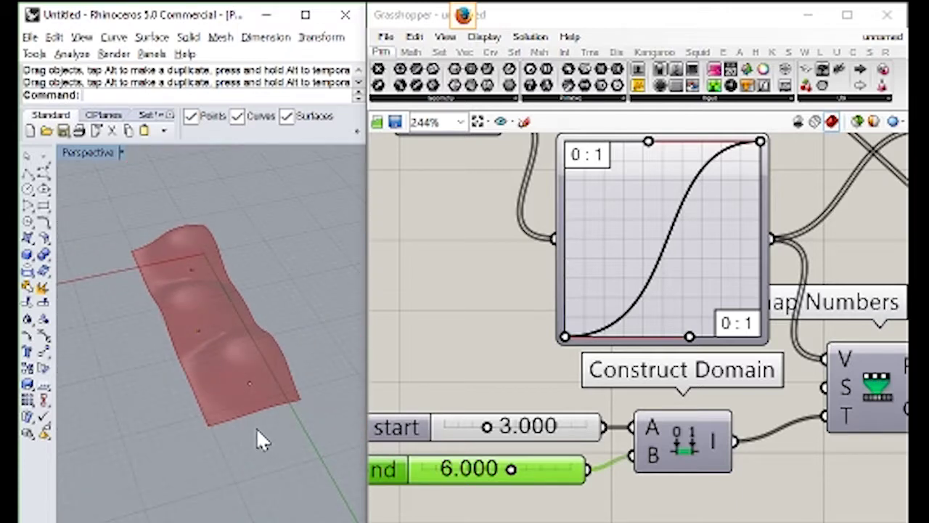
pyautogui.click(245, 385)
pyautogui.moveTo(245, 384); pyautogui.dragTo(201, 331)
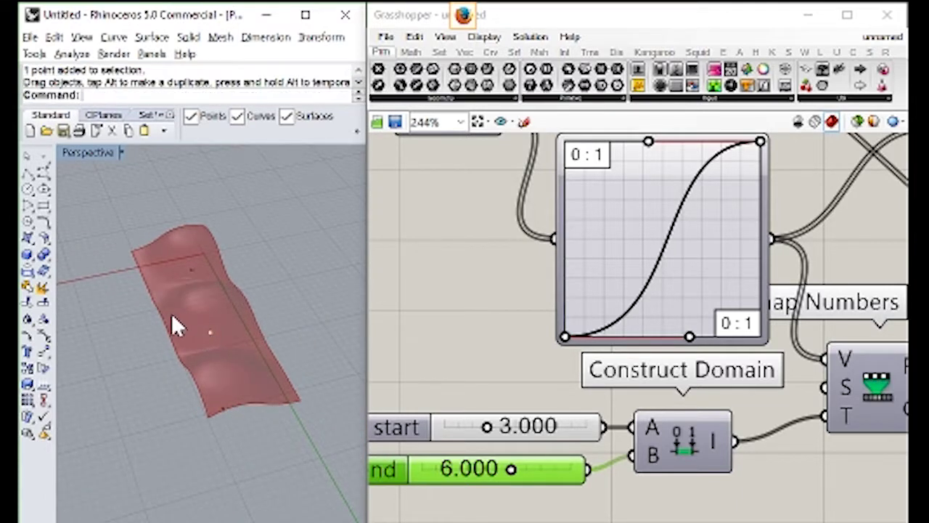
# Create two additional point objects on the surface between the existing attractor points
pyautogui.moveTo(171, 325); pyautogui.dragTo(201, 338, button='right')
pyautogui.click(26, 156)
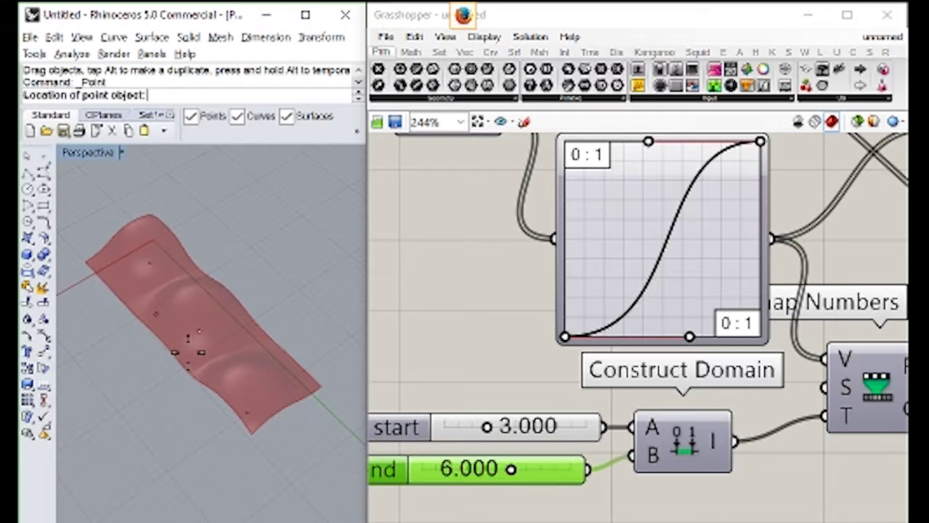
pyautogui.click(151, 305)
pyautogui.press('Return')
pyautogui.click(234, 363)
# Reference all five points, including the two new ones, in the attractor Point parameter feeding Graft Tree
pyautogui.scroll(-8, 547, 374)
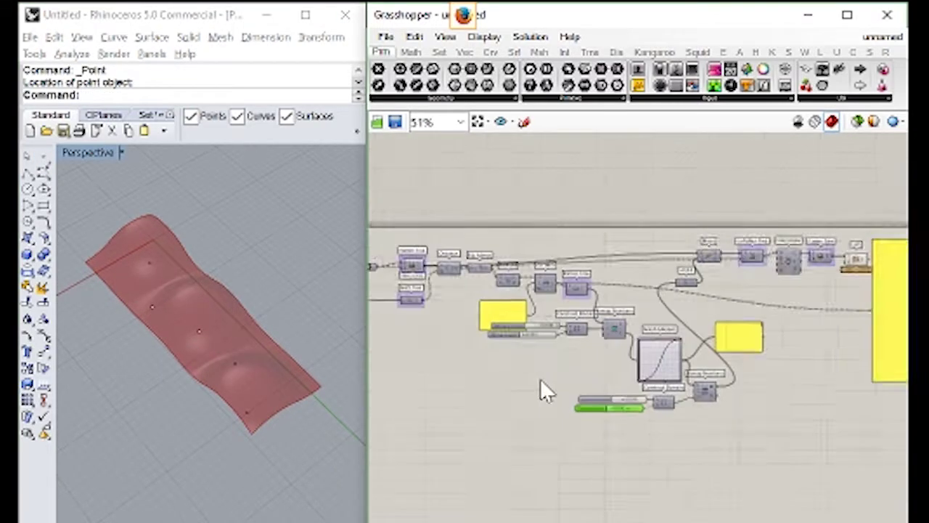
pyautogui.scroll(5, 431, 270)
pyautogui.moveTo(543, 403); pyautogui.dragTo(421, 300)
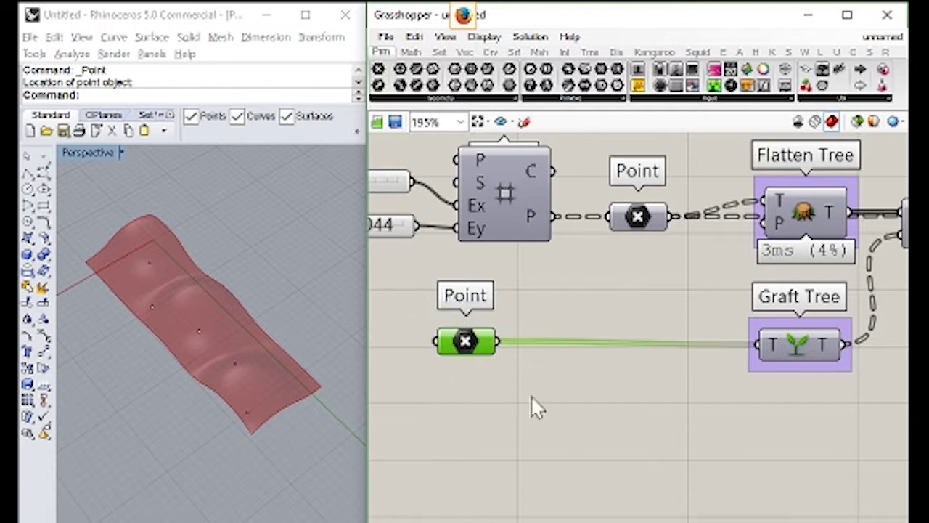
pyautogui.rightClick(475, 345)
pyautogui.click(528, 510)
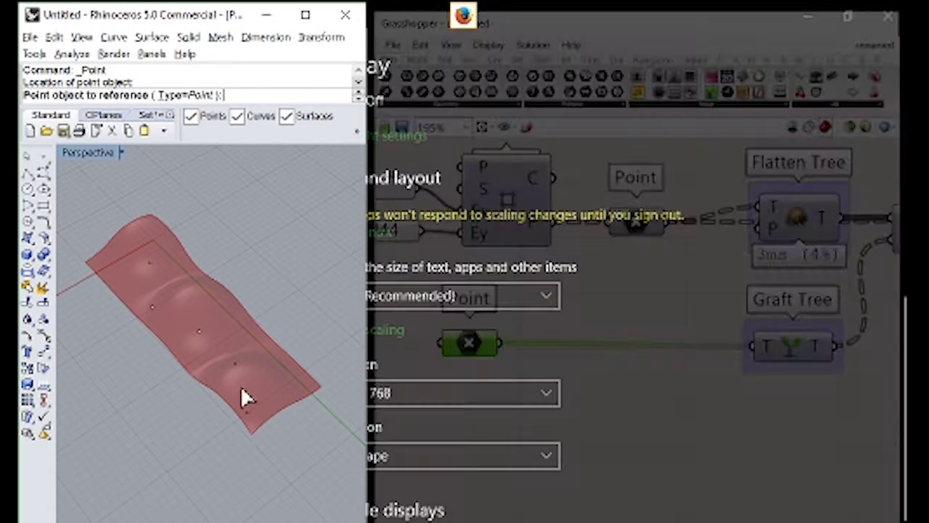
pyautogui.click(151, 263)
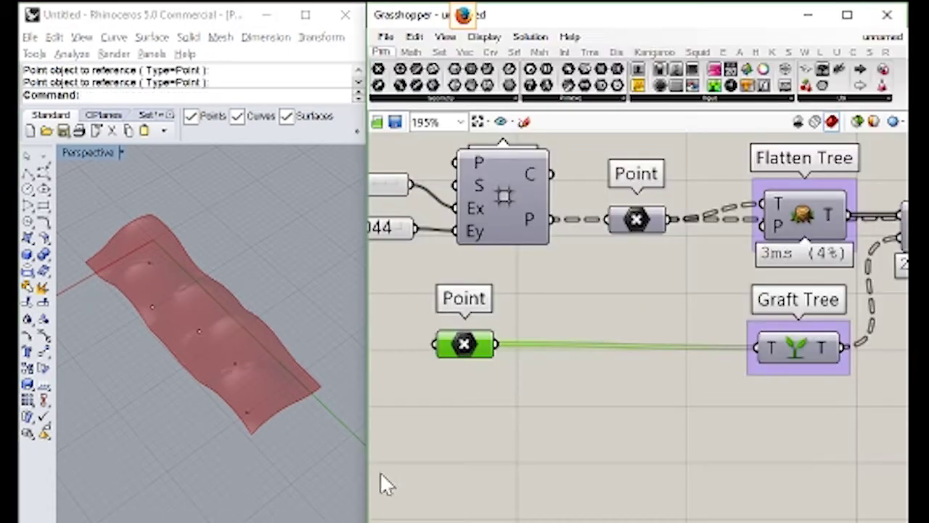
# Duplicate the attractor Point parameter and place the copy below the original
pyautogui.scroll(5, 208, 331)
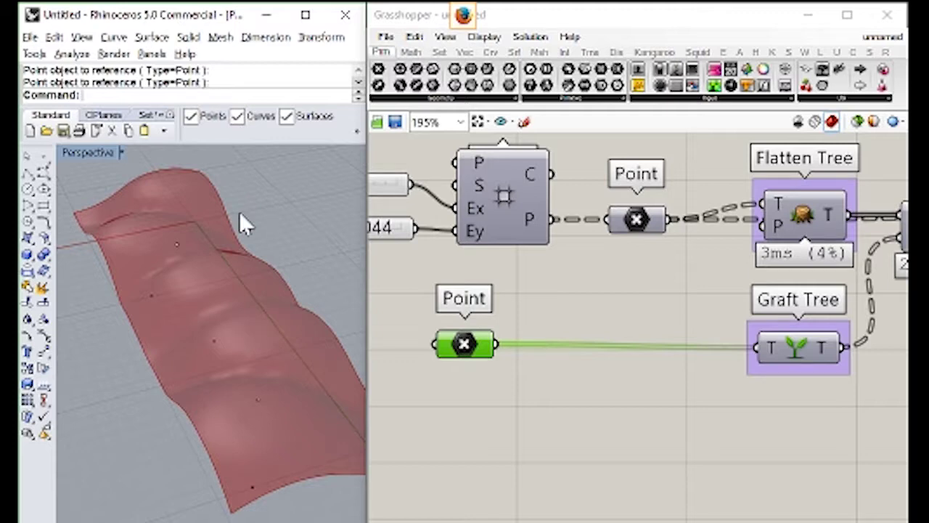
pyautogui.moveTo(122, 349); pyautogui.dragTo(381, 365, button='right')
pyautogui.click(459, 368)
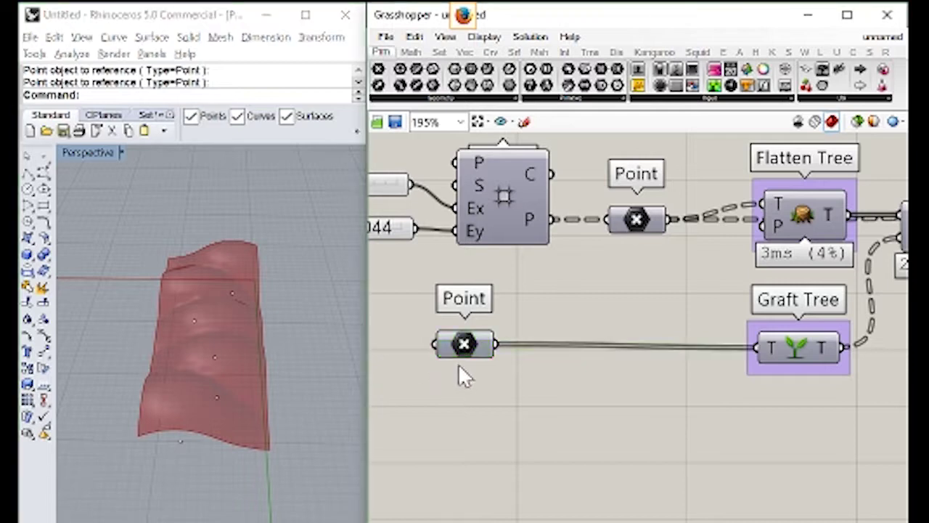
pyautogui.click(463, 346)
pyautogui.keyDown('alt'); pyautogui.moveTo(465, 346); pyautogui.dragTo(439, 450); pyautogui.keyUp('alt')
# Reference a different selection of the surface points in the duplicate and connect it to Graft Tree in place of the original parameter
pyautogui.rightClick(438, 460)
pyautogui.press('Escape')
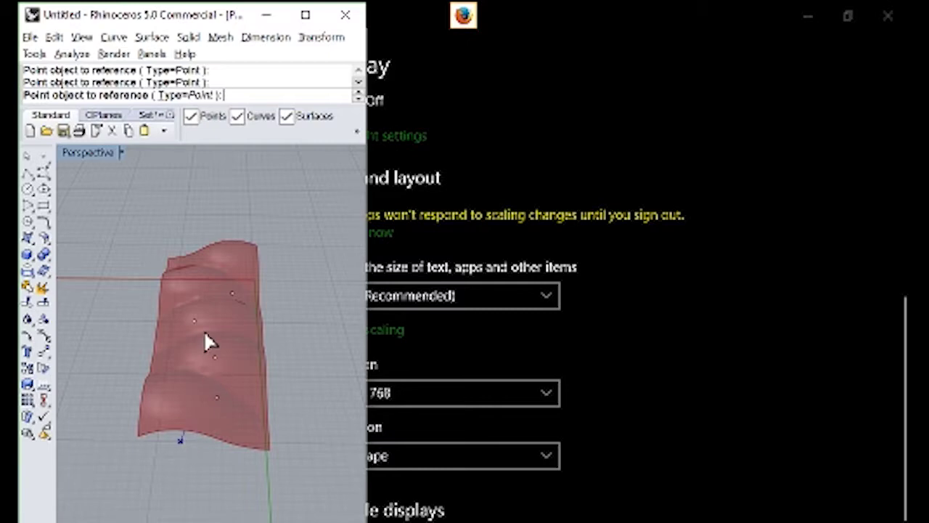
pyautogui.click(215, 356)
pyautogui.moveTo(470, 460); pyautogui.dragTo(758, 352)
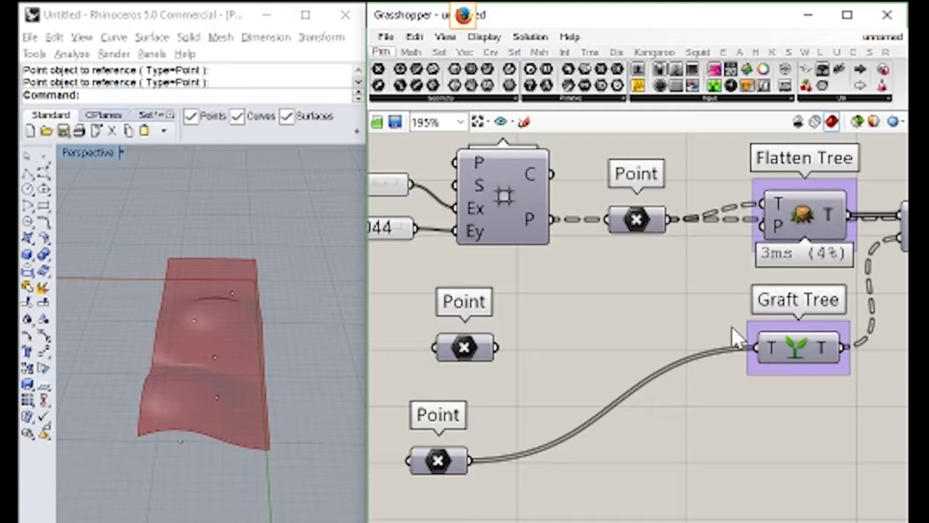
# Make a second copy of the complete attractor surface definition on the canvas
pyautogui.moveTo(374, 240); pyautogui.dragTo(445, 322, button='right')
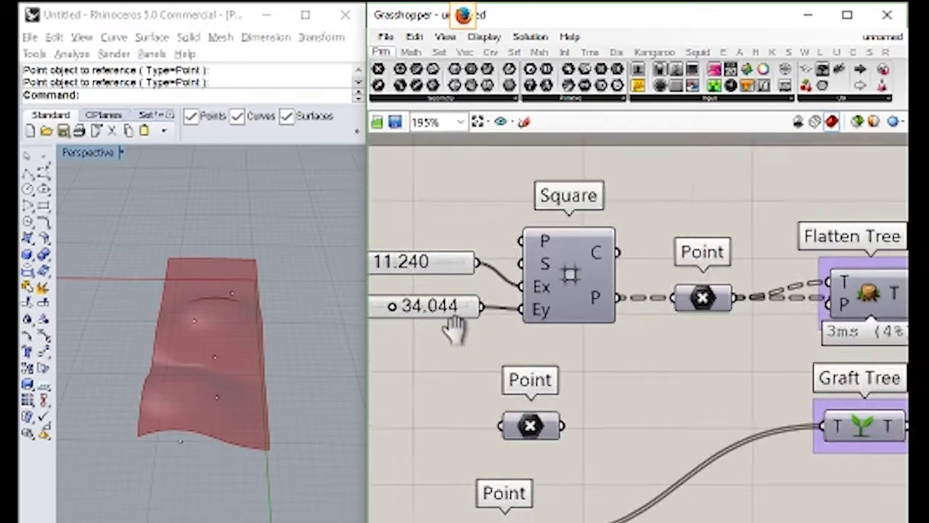
pyautogui.scroll(-5, 643, 344)
pyautogui.scroll(-4, 644, 344)
pyautogui.moveTo(873, 396); pyautogui.dragTo(568, 471)
pyautogui.hotkey('ctrl', 'c')
pyautogui.hotkey('ctrl', 'v')
pyautogui.scroll(3, 571, 323)
pyautogui.scroll(5, 567, 471)
pyautogui.click(543, 417)
pyautogui.moveTo(544, 416); pyautogui.dragTo(591, 300, button='right')
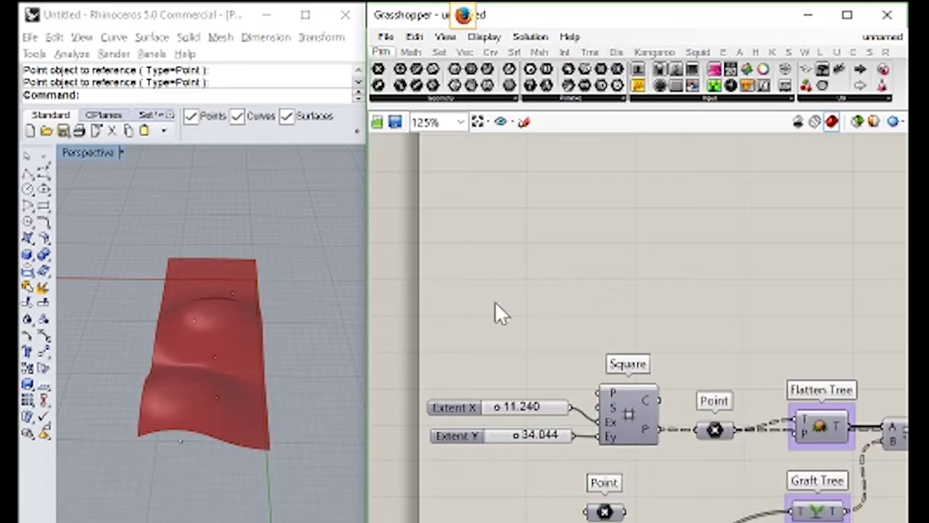
# Create a point object on the construction plane beside the surface
pyautogui.click(43, 154)
pyautogui.scroll(5, 265, 338)
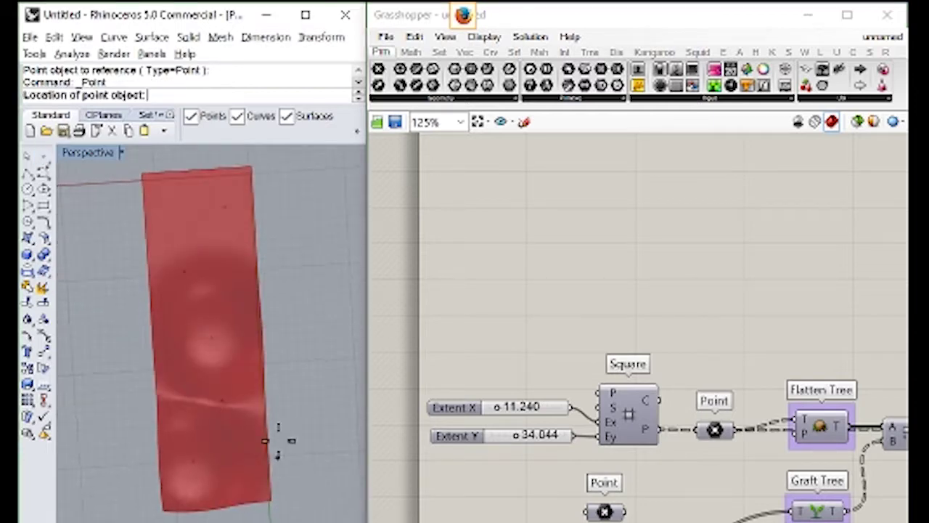
pyautogui.click(238, 339)
# Add a Point parameter referencing the newly created point object and connect it to the P input of the copied Square grid
pyautogui.moveTo(378, 69); pyautogui.dragTo(542, 381)
pyautogui.rightClick(543, 381)
pyautogui.click(603, 511)
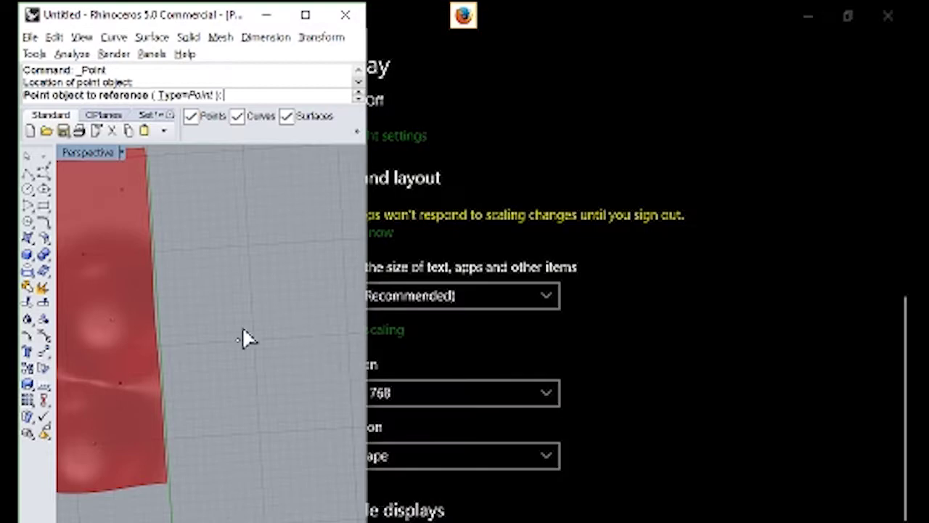
pyautogui.click(238, 341)
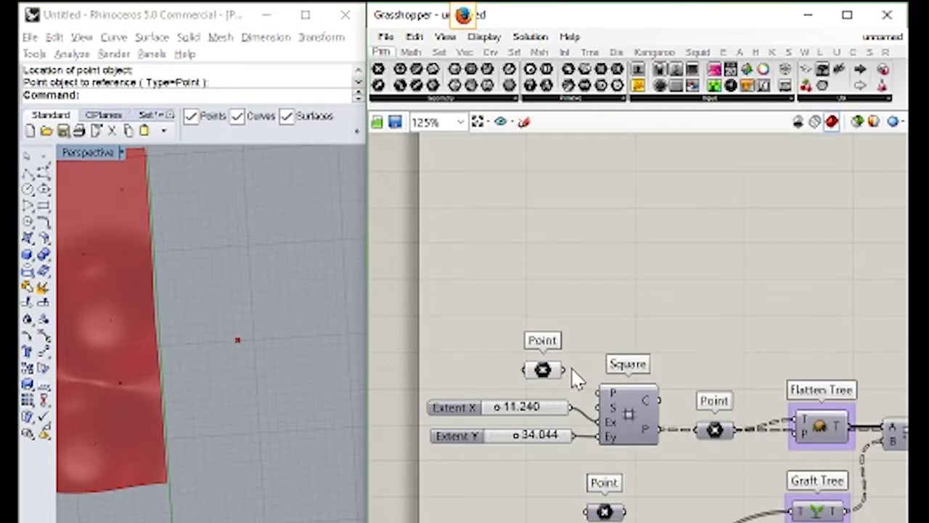
pyautogui.moveTo(565, 370); pyautogui.dragTo(599, 393)
# Move one of the attractor points to a new position near the second surface
pyautogui.moveTo(276, 420); pyautogui.dragTo(311, 312, button='right')
pyautogui.scroll(5, 242, 342)
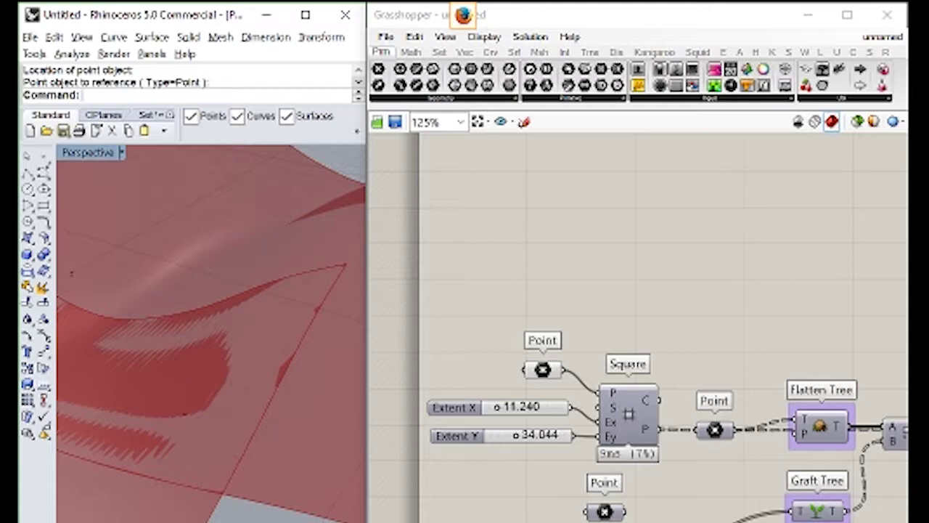
pyautogui.scroll(-10, 254, 452)
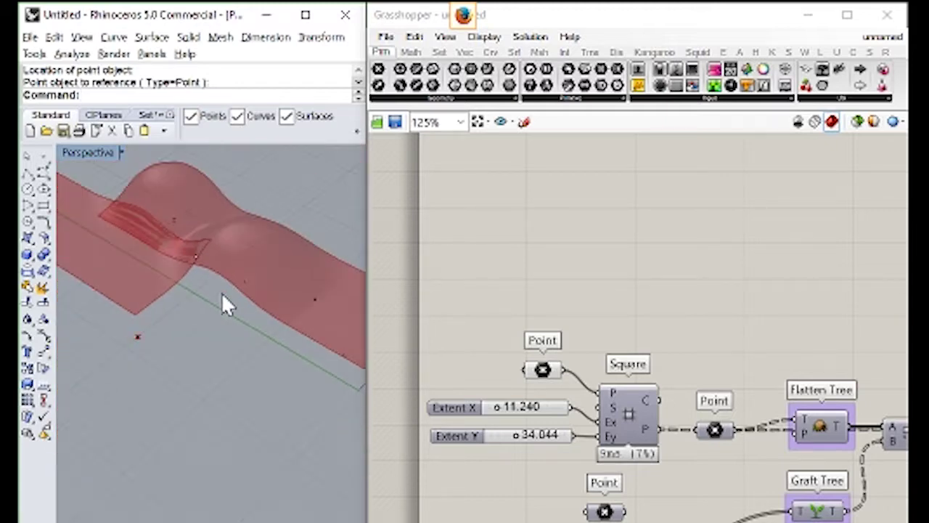
pyautogui.click(279, 321)
pyautogui.moveTo(280, 321); pyautogui.dragTo(191, 317)
pyautogui.moveTo(160, 311); pyautogui.dragTo(238, 338, button='right')
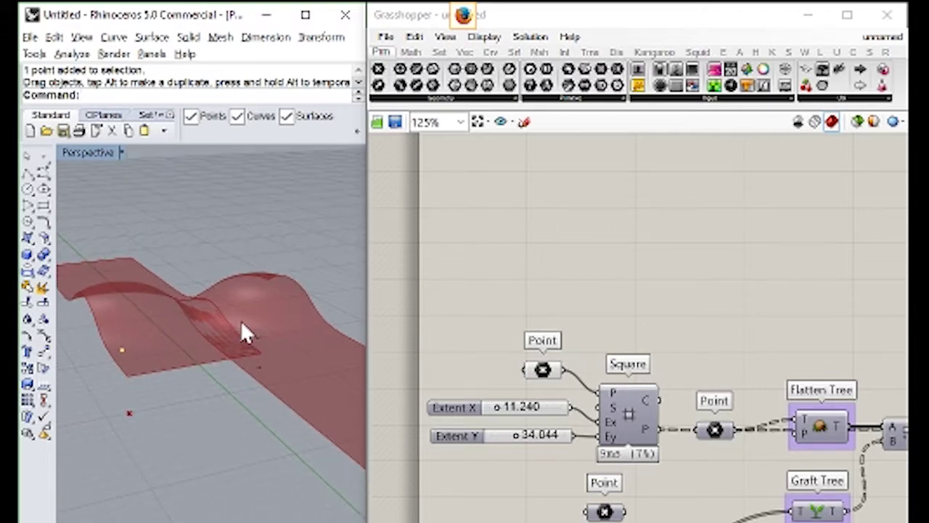
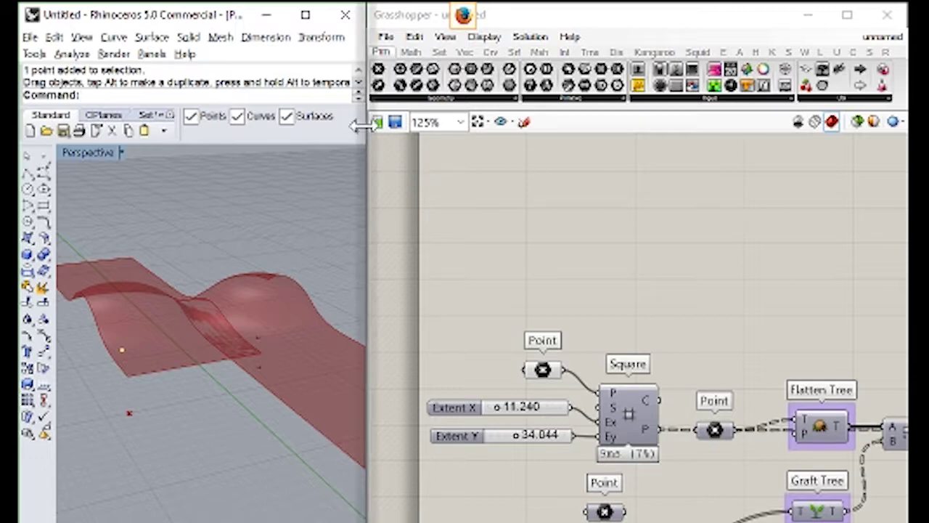
# Delete the lower second copy of the attractor surface definition from the canvas
pyautogui.scroll(-6, 753, 248)
pyautogui.moveTo(679, 255); pyautogui.dragTo(556, 384, button='right')
pyautogui.scroll(-2, 555, 384)
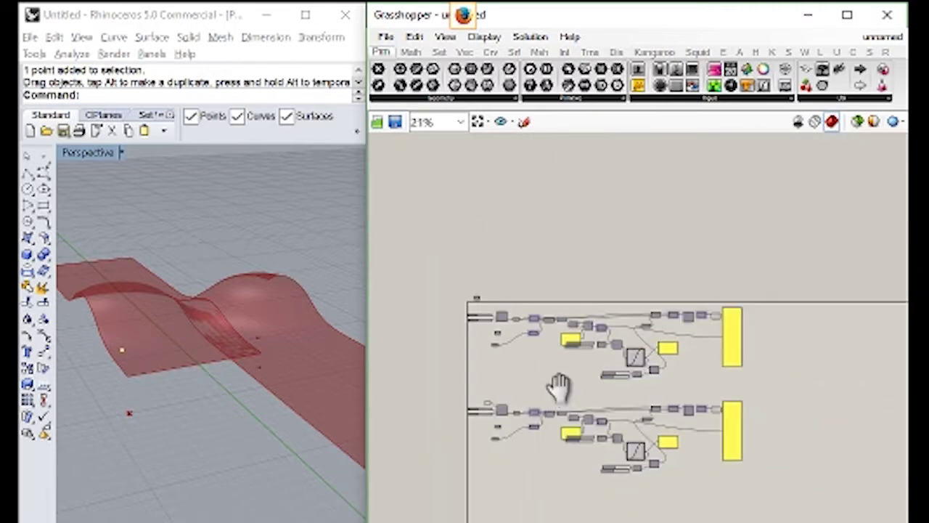
pyautogui.scroll(3, 628, 338)
pyautogui.scroll(-2, 648, 411)
pyautogui.moveTo(887, 490); pyautogui.dragTo(402, 338)
pyautogui.press('Delete')
pyautogui.scroll(2, 448, 356)
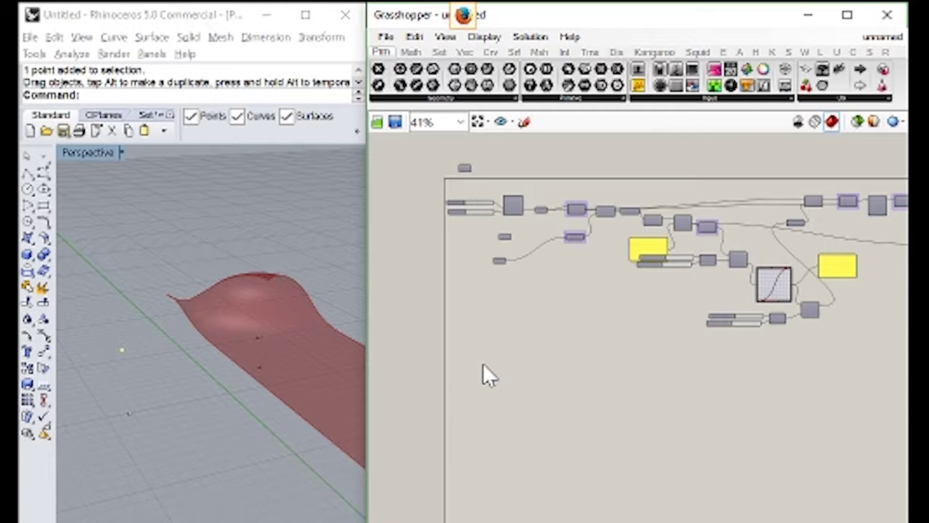
pyautogui.click(696, 52)
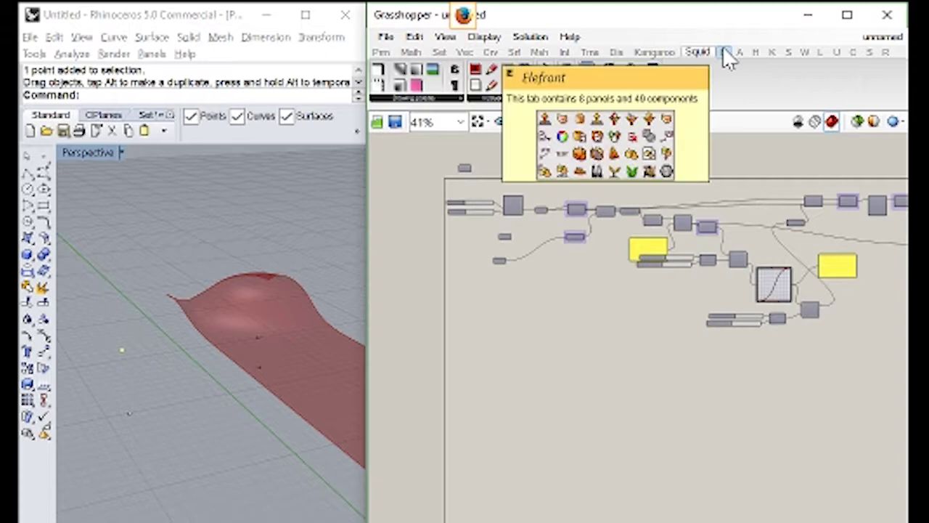
pyautogui.click(725, 53)
pyautogui.click(739, 53)
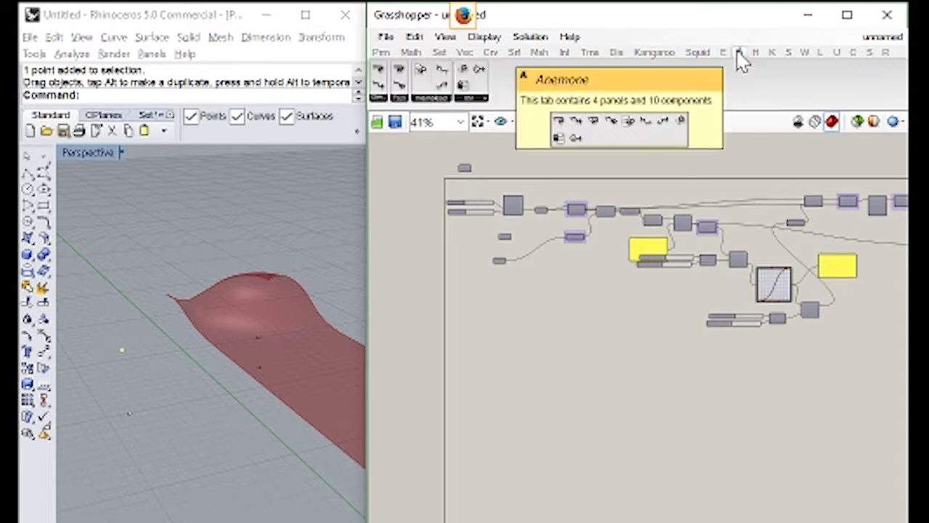
pyautogui.click(755, 53)
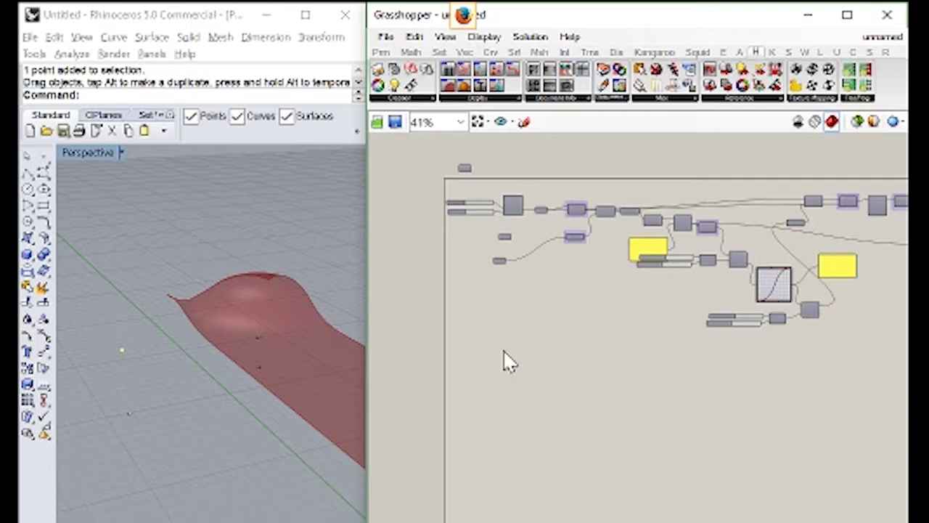
pyautogui.scroll(4, 508, 349)
pyautogui.moveTo(545, 261); pyautogui.dragTo(550, 192, button='right')
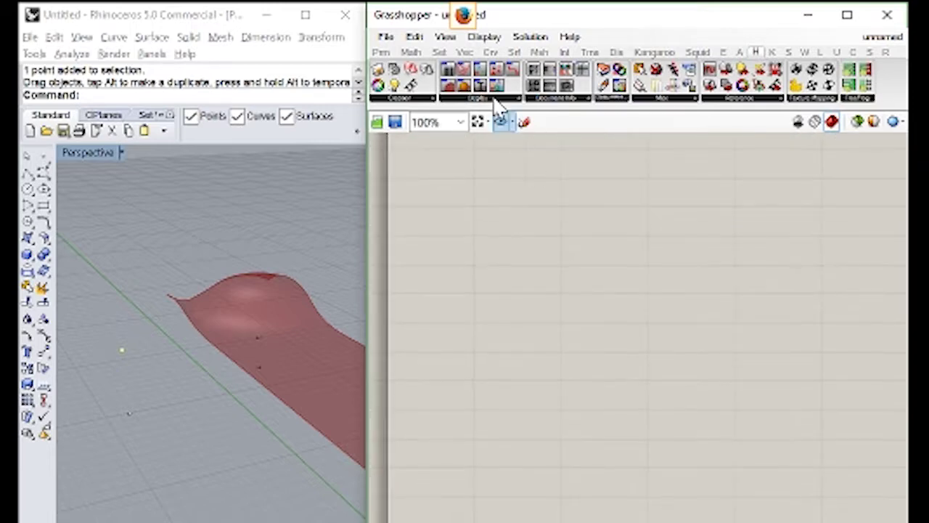
pyautogui.click(380, 51)
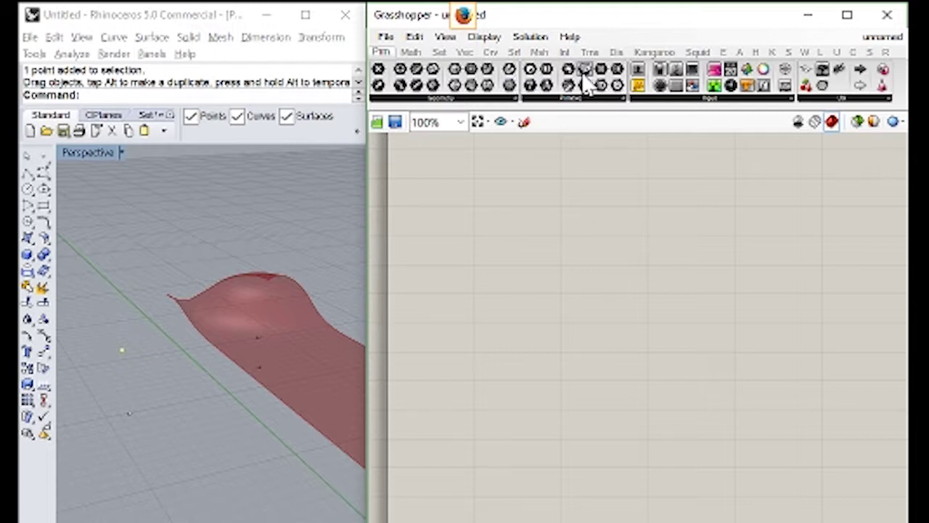
pyautogui.scroll(5, 460, 193)
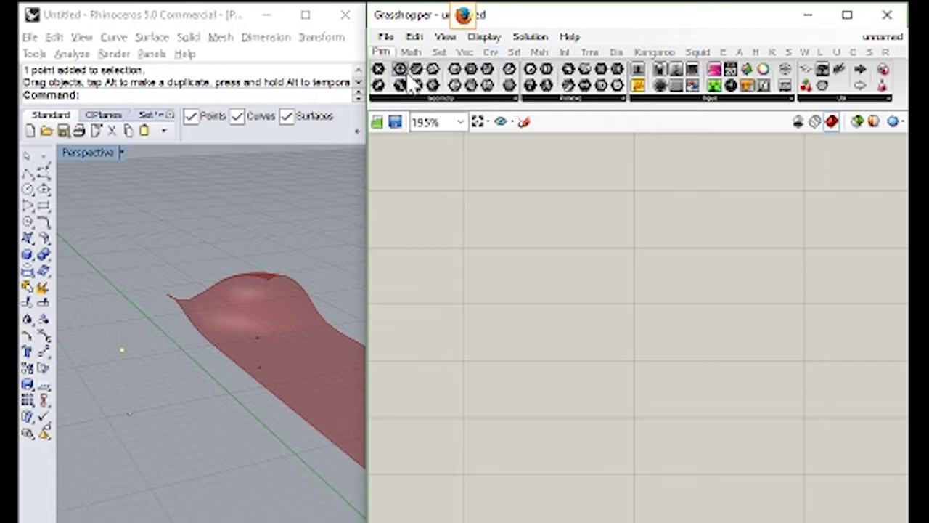
pyautogui.click(411, 52)
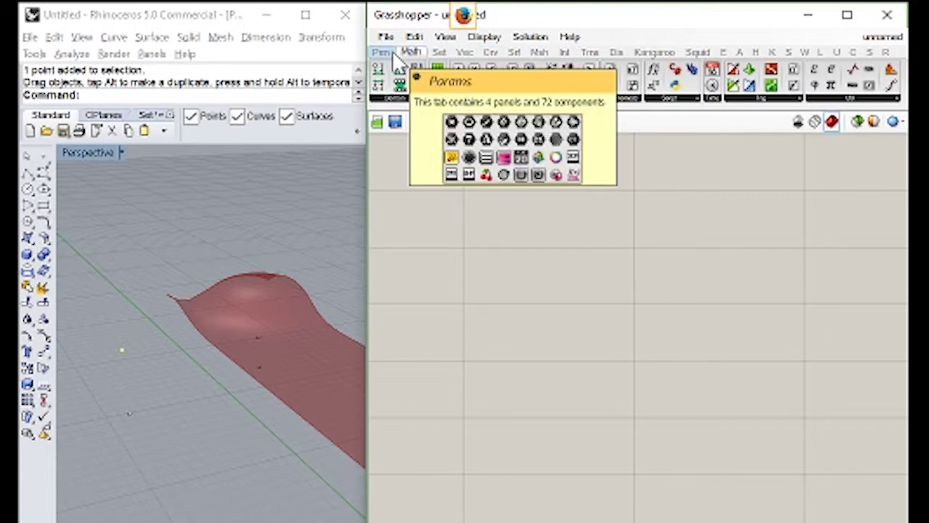
pyautogui.click(410, 53)
pyautogui.click(439, 52)
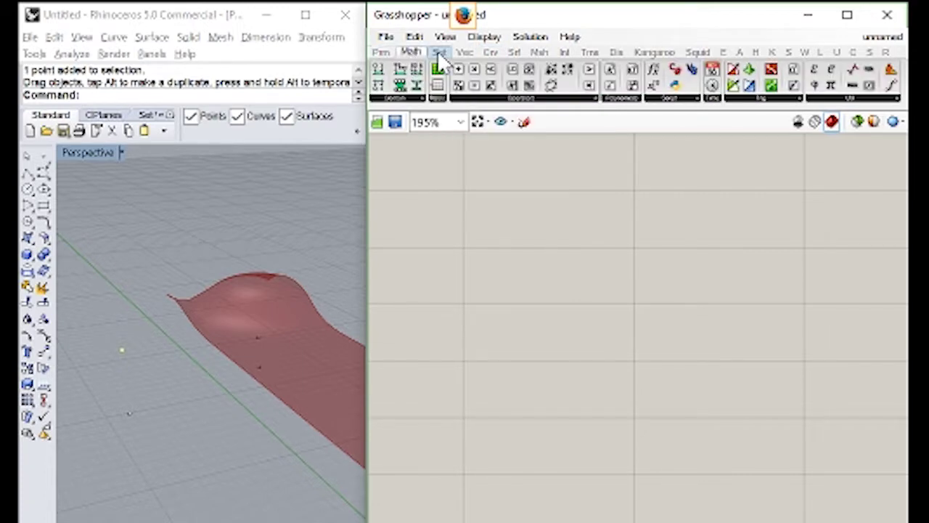
pyautogui.click(381, 52)
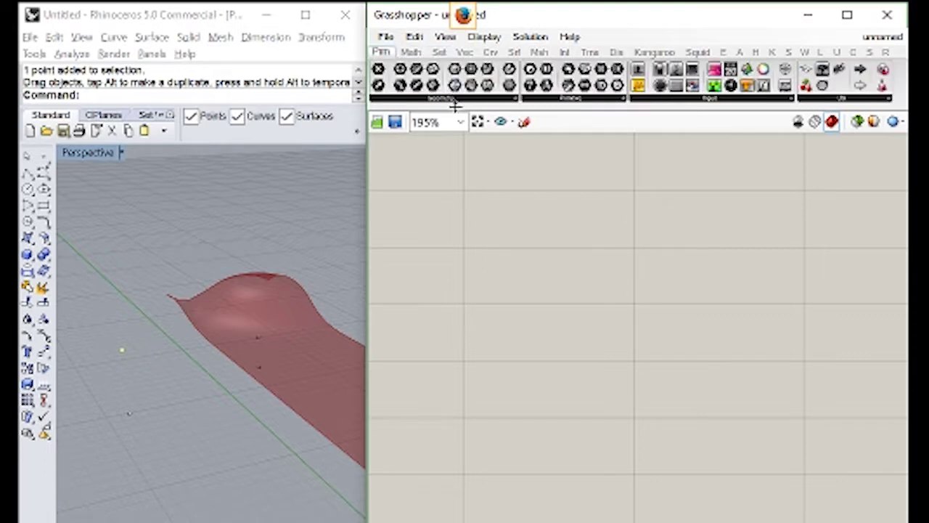
pyautogui.moveTo(461, 158); pyautogui.dragTo(467, 150, button='right')
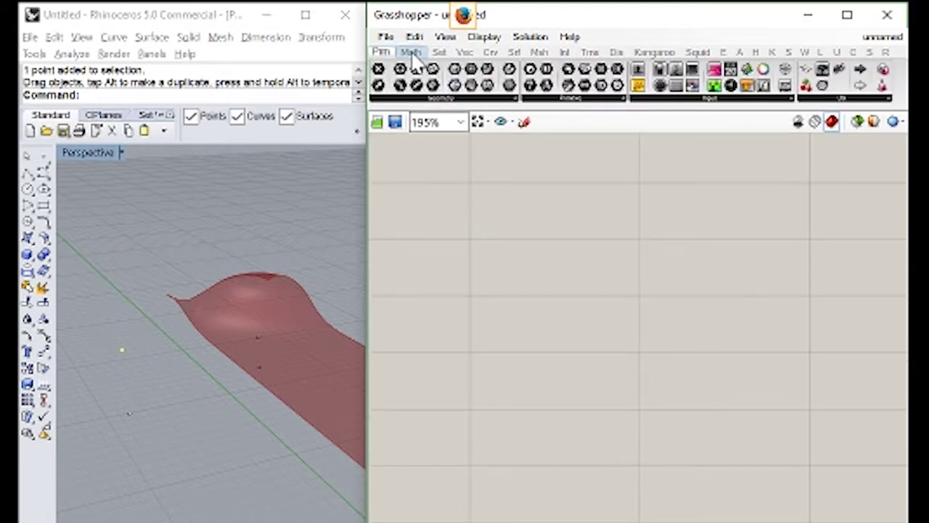
# Start a new empty Grasshopper definition and delete all remaining point objects from the Rhino scene
pyautogui.click(385, 36)
pyautogui.click(403, 51)
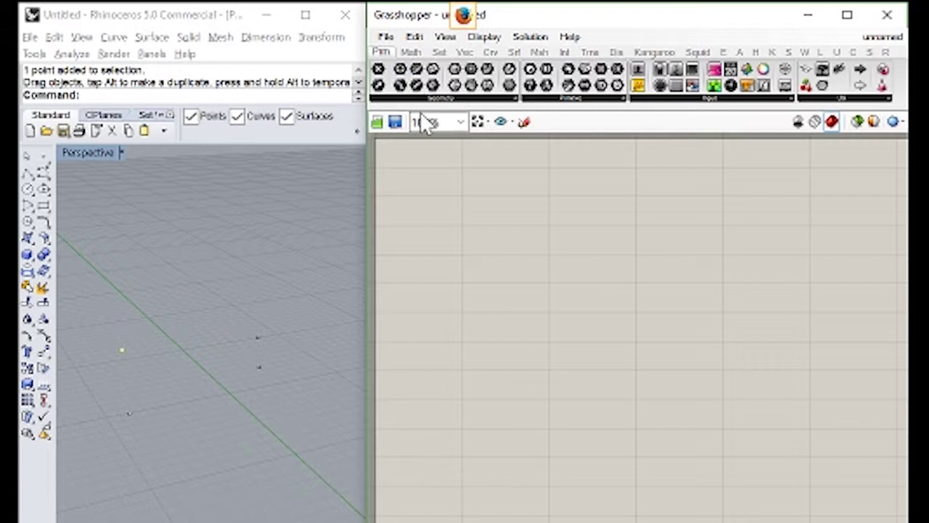
pyautogui.moveTo(233, 299); pyautogui.dragTo(189, 356, button='right')
pyautogui.scroll(-5, 191, 356)
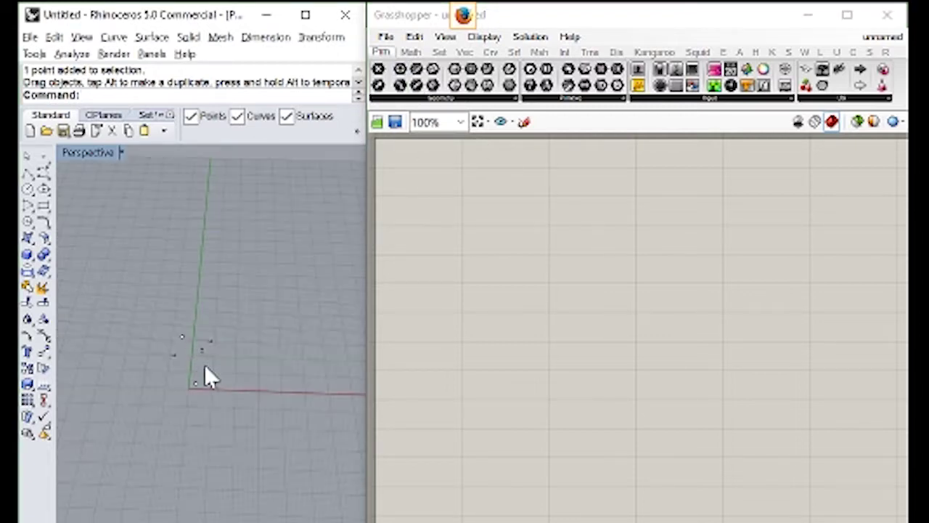
pyautogui.moveTo(228, 399); pyautogui.dragTo(160, 271, button='right')
pyautogui.moveTo(158, 265); pyautogui.dragTo(320, 448)
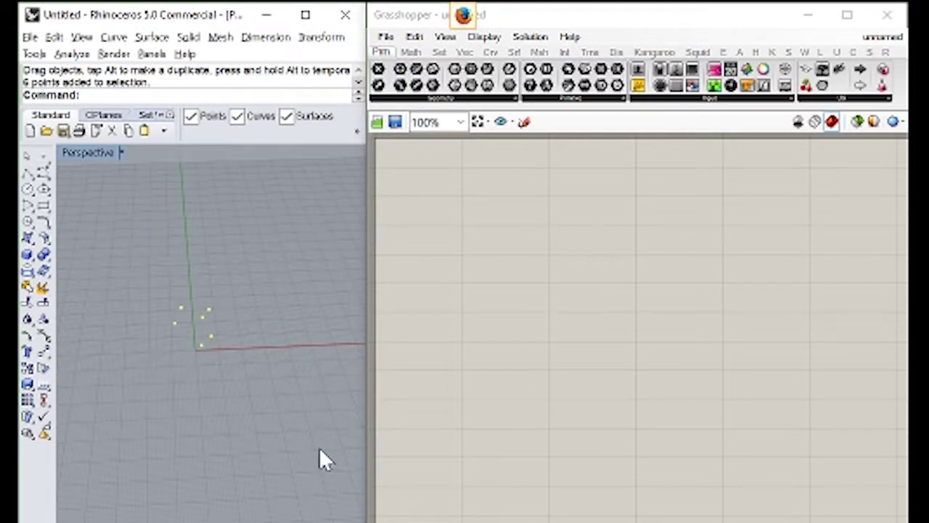
pyautogui.press('Delete')
pyautogui.press('Delete')
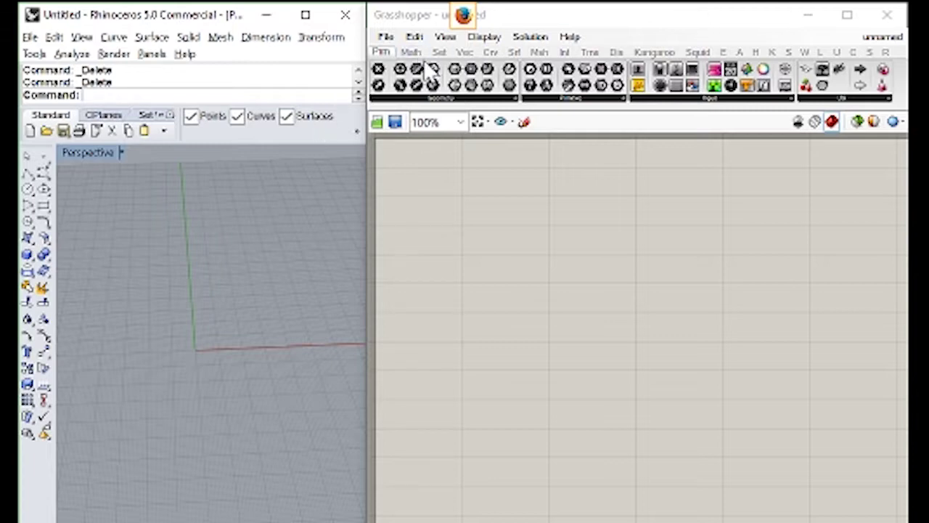
# Place a Mesh Plane component on the canvas and check the integer setting of its W input
pyautogui.click(411, 53)
pyautogui.click(539, 53)
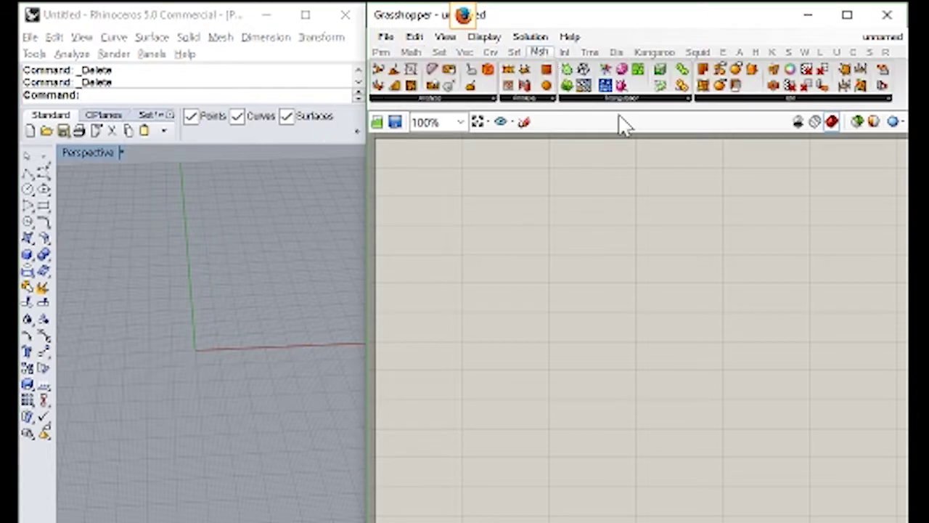
pyautogui.moveTo(546, 70); pyautogui.dragTo(520, 290)
pyautogui.click(539, 277)
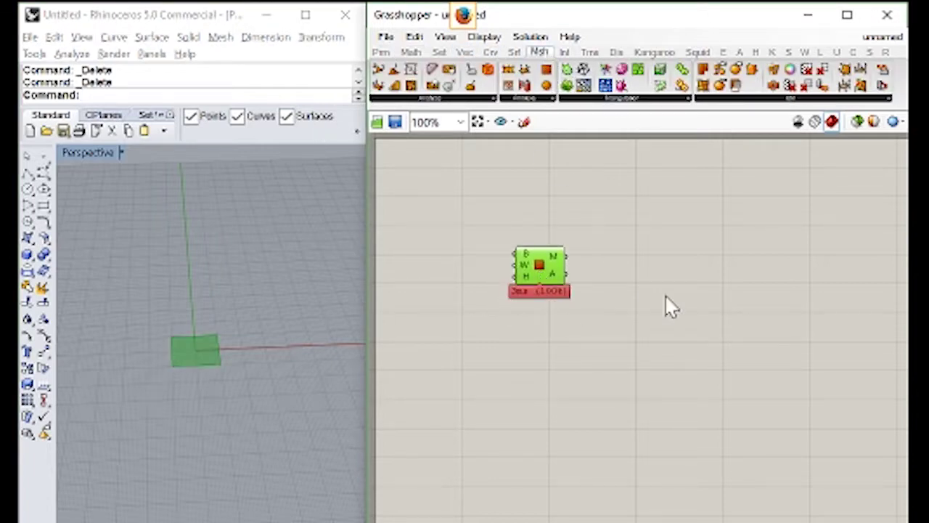
pyautogui.rightClick(528, 267)
pyautogui.moveTo(631, 415)
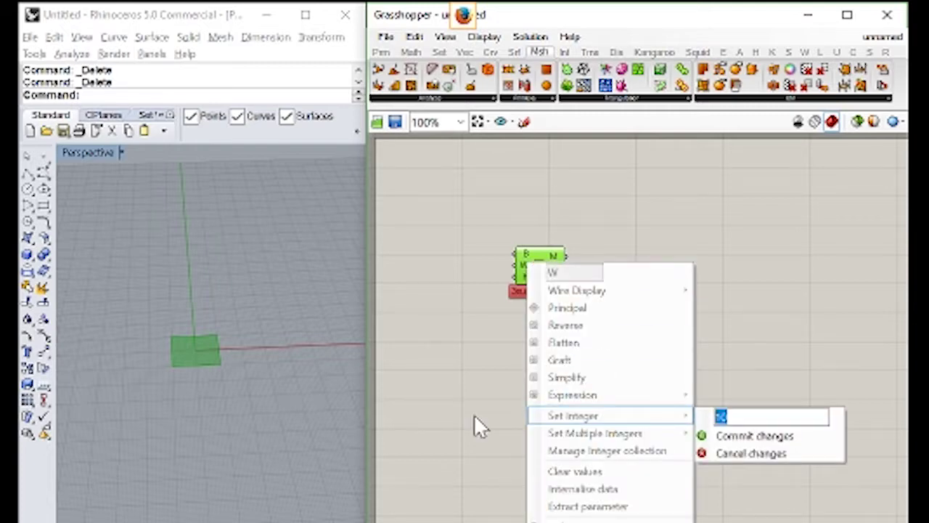
pyautogui.click(444, 149)
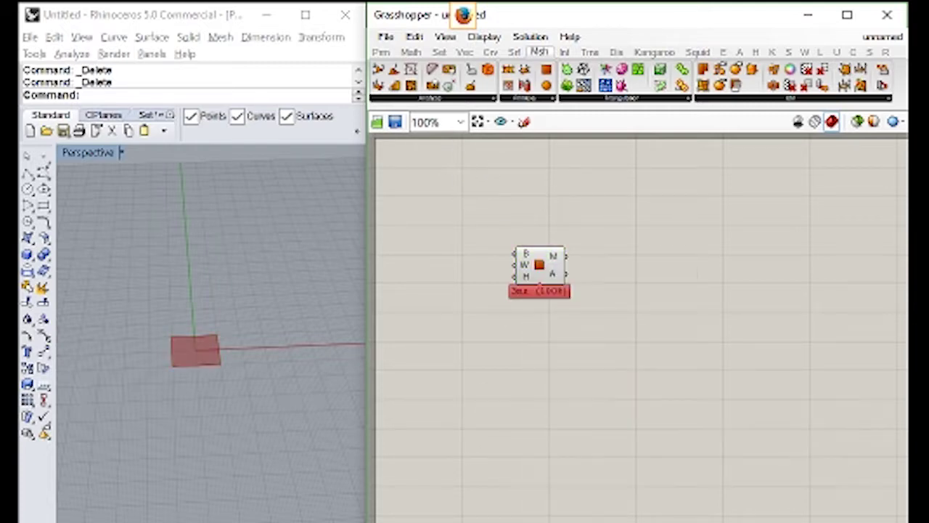
# Turn on the mesh edges preview for the mesh plane
pyautogui.click(445, 36)
pyautogui.moveTo(484, 37)
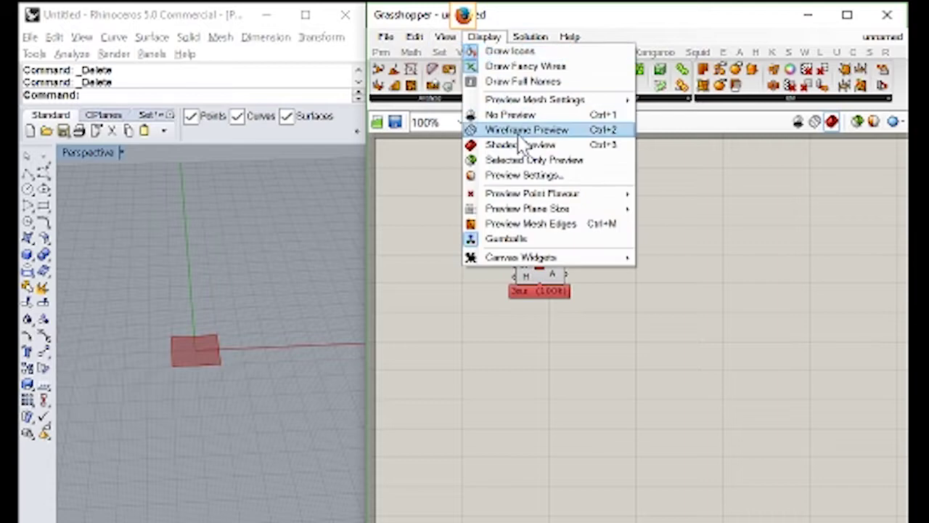
pyautogui.moveTo(526, 211)
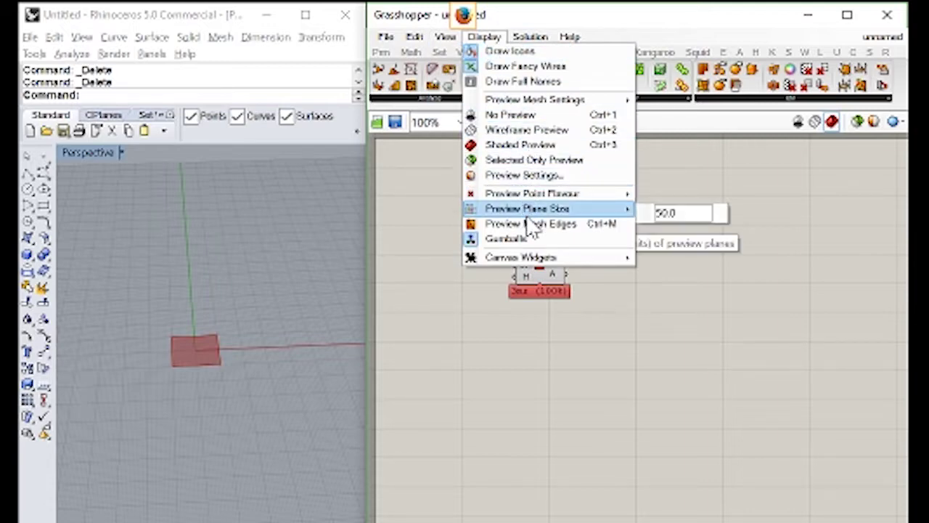
pyautogui.click(530, 223)
pyautogui.scroll(5, 124, 380)
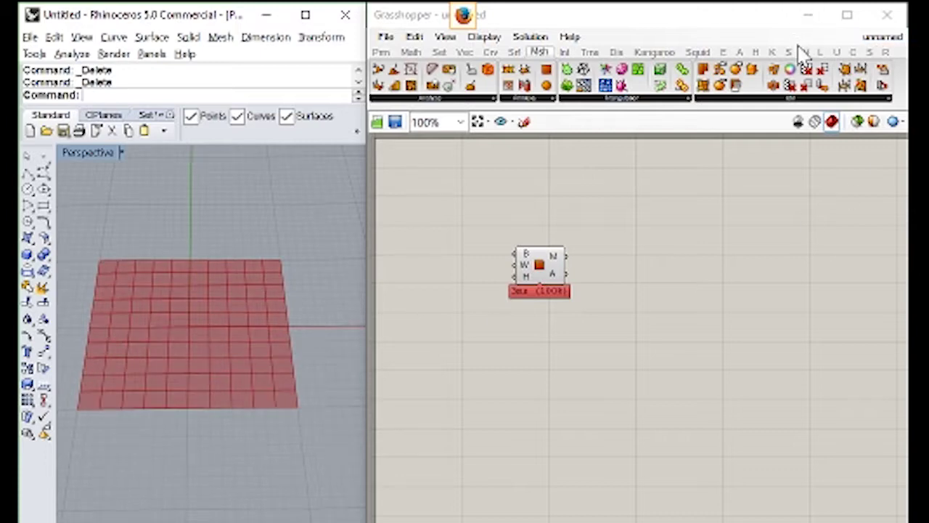
pyautogui.moveTo(151, 352); pyautogui.dragTo(193, 339, button='right')
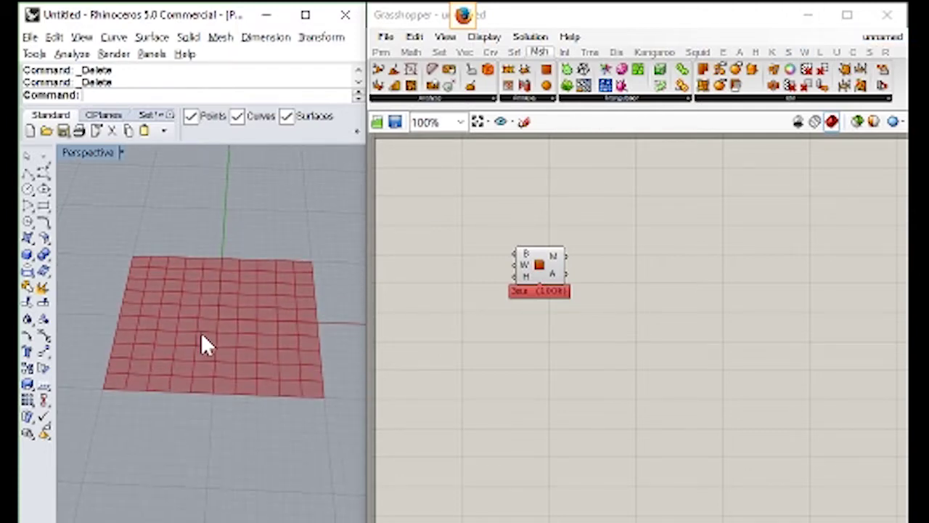
pyautogui.click(623, 300)
pyautogui.moveTo(535, 268); pyautogui.dragTo(542, 270)
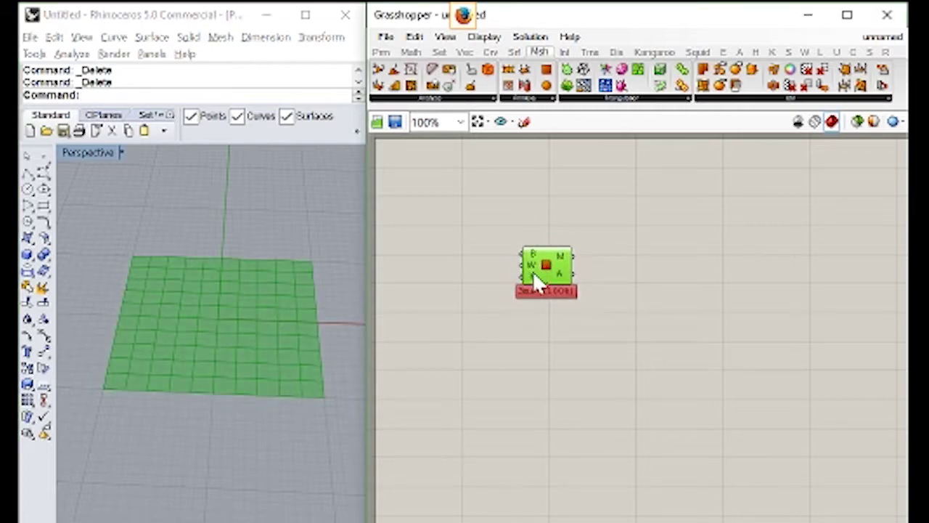
pyautogui.click(695, 279)
pyautogui.scroll(1, 652, 187)
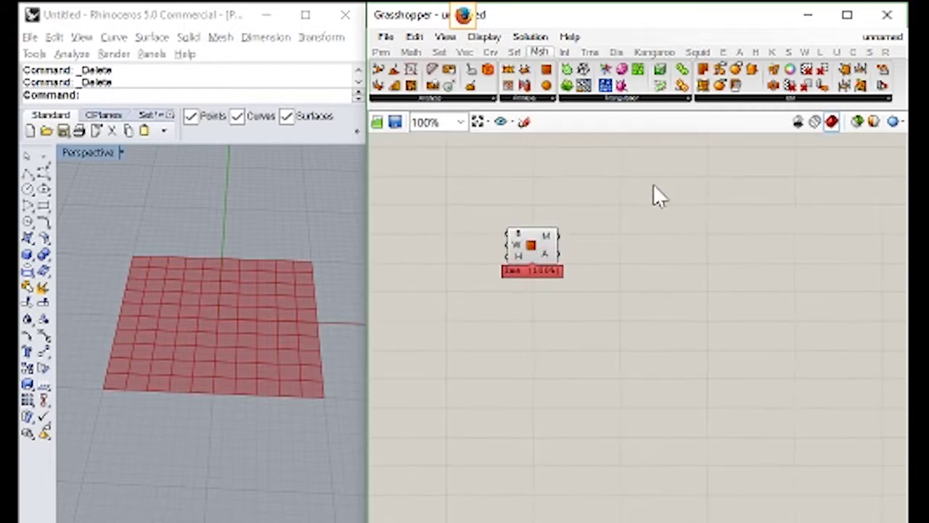
pyautogui.click(654, 52)
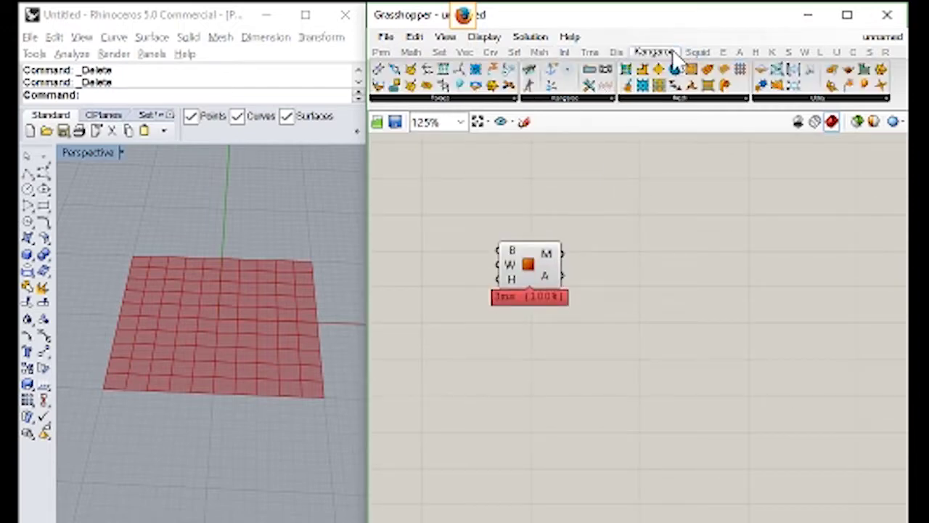
pyautogui.click(448, 101)
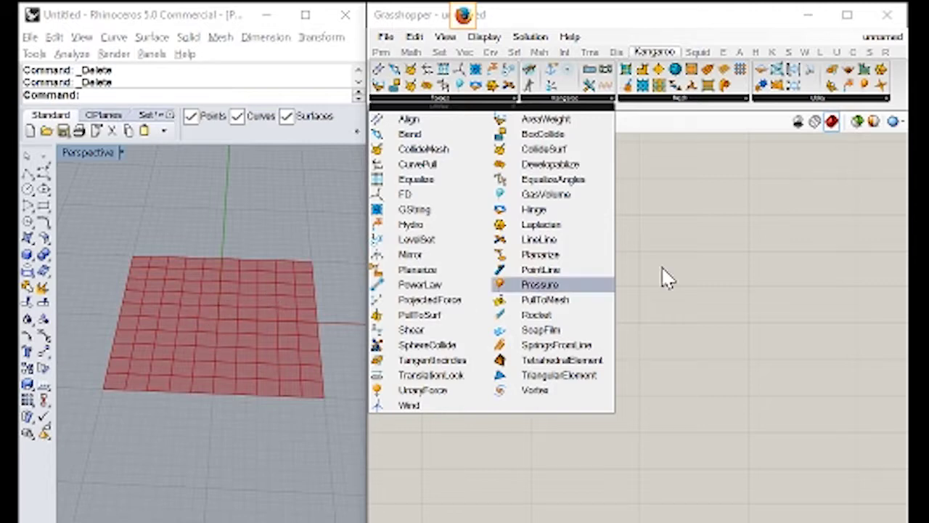
pyautogui.click(540, 53)
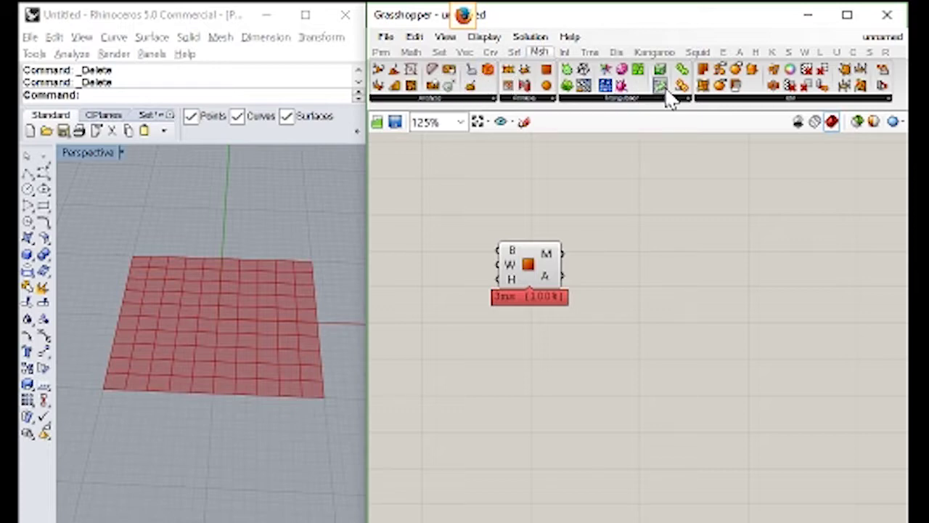
# Add a Triangulate component, feed it the mesh plane's M output, and hide the mesh plane preview
pyautogui.click(825, 100)
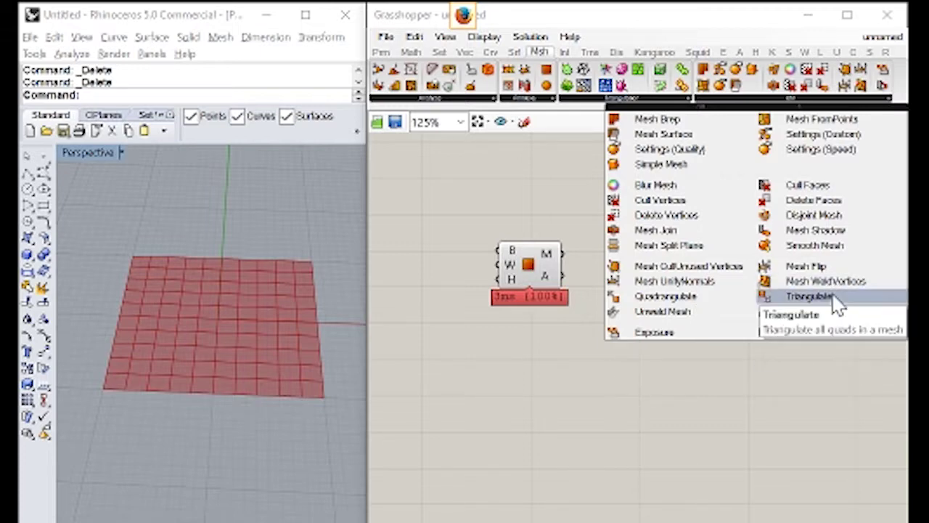
pyautogui.moveTo(836, 305); pyautogui.dragTo(624, 261)
pyautogui.moveTo(596, 259); pyautogui.dragTo(560, 253)
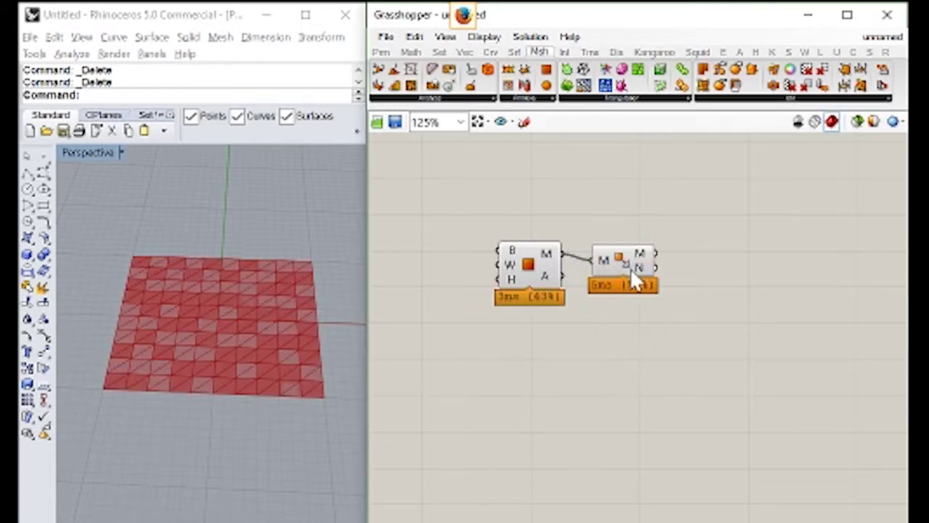
pyautogui.moveTo(611, 292); pyautogui.dragTo(605, 283)
pyautogui.click(508, 250)
pyautogui.middleClick(503, 219)
pyautogui.click(636, 217)
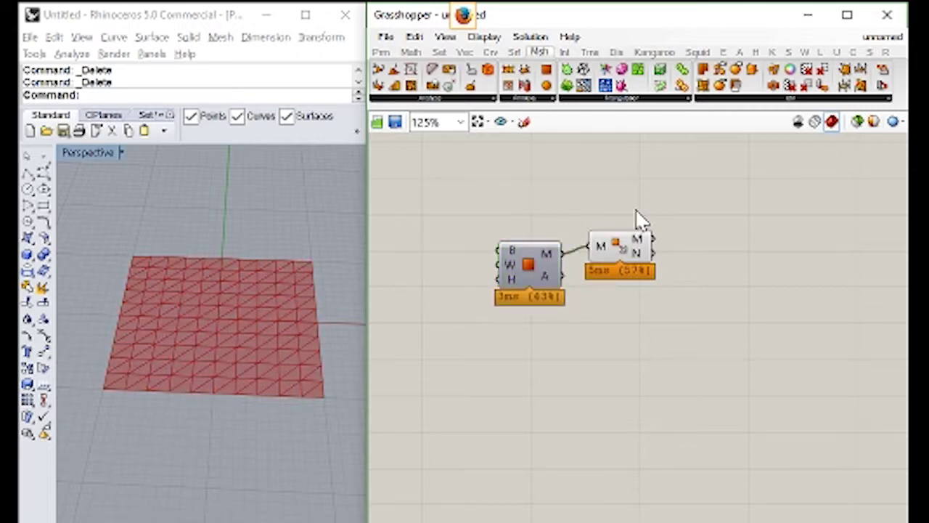
pyautogui.moveTo(622, 246); pyautogui.dragTo(628, 255)
pyautogui.click(626, 189)
# Add a Mesh Edges component fed by the triangulated mesh and hide the Triangulate preview
pyautogui.click(639, 53)
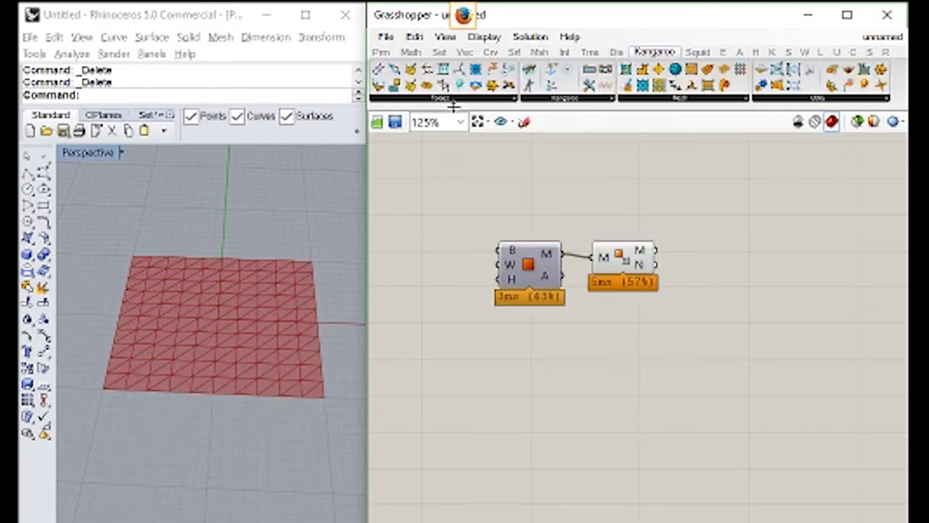
pyautogui.click(538, 53)
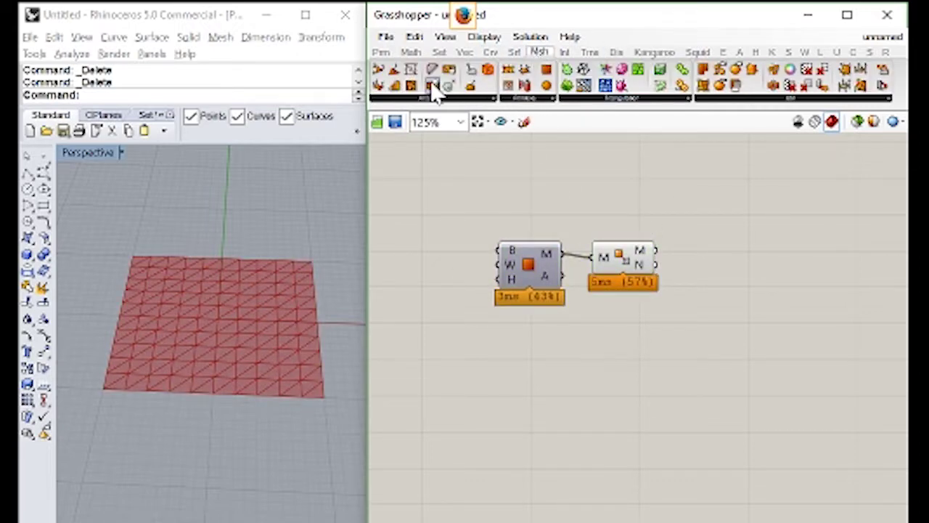
pyautogui.moveTo(409, 68); pyautogui.dragTo(729, 261)
pyautogui.moveTo(656, 250); pyautogui.dragTo(695, 254)
pyautogui.moveTo(671, 298); pyautogui.dragTo(487, 240)
pyautogui.press('space')
pyautogui.click(653, 193)
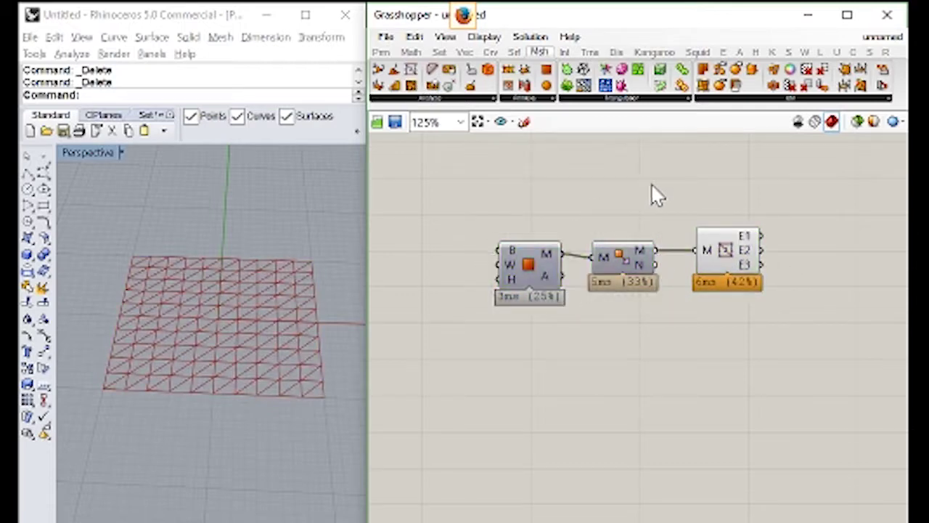
pyautogui.moveTo(653, 193); pyautogui.dragTo(539, 193, button='right')
# Place Kangaroo's SpringsFromLine component after the Mesh Edges component
pyautogui.click(653, 52)
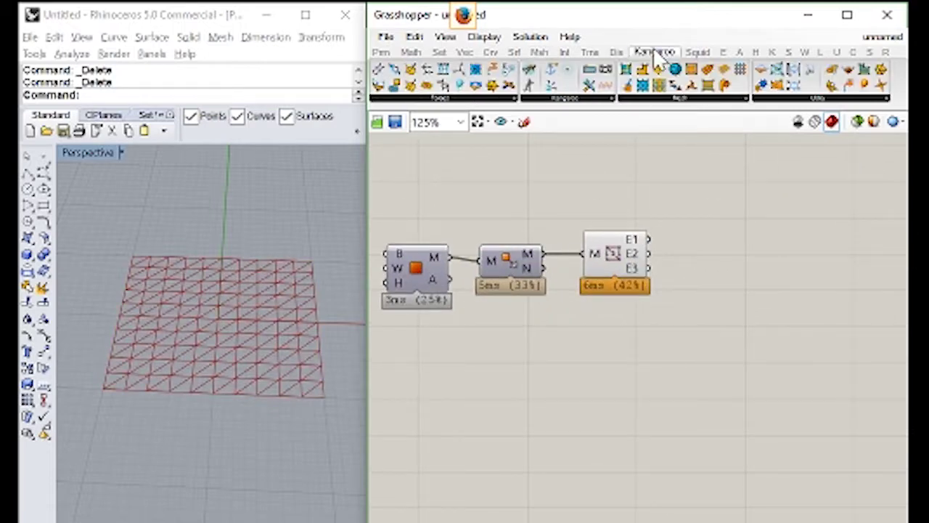
pyautogui.click(439, 99)
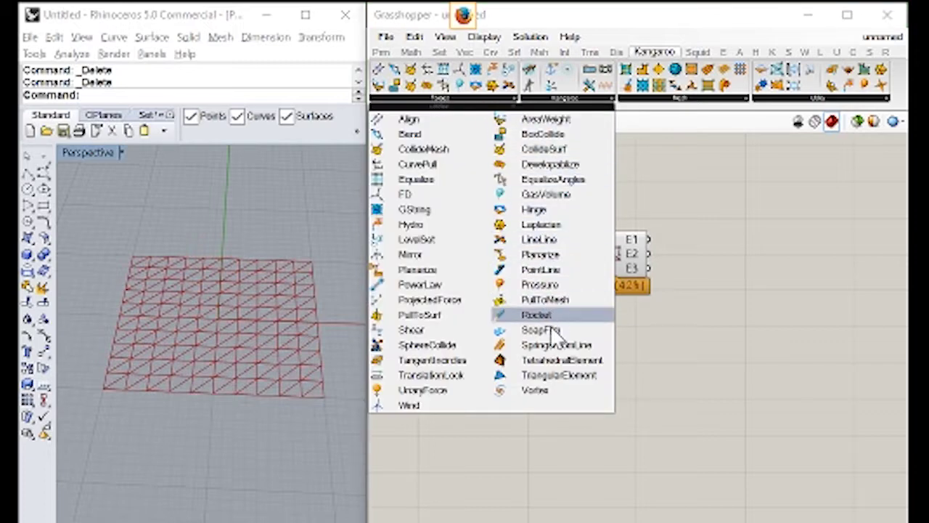
pyautogui.moveTo(523, 349); pyautogui.dragTo(733, 269)
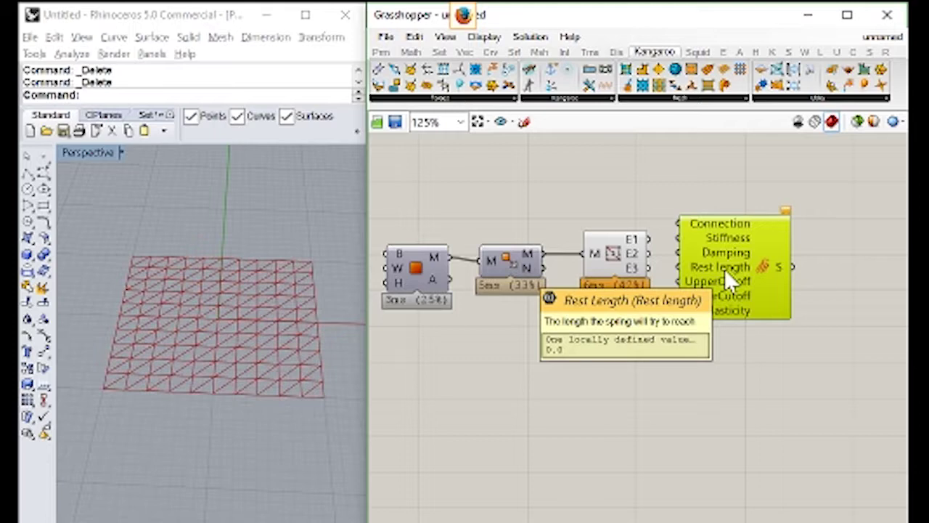
pyautogui.moveTo(705, 248); pyautogui.dragTo(716, 269)
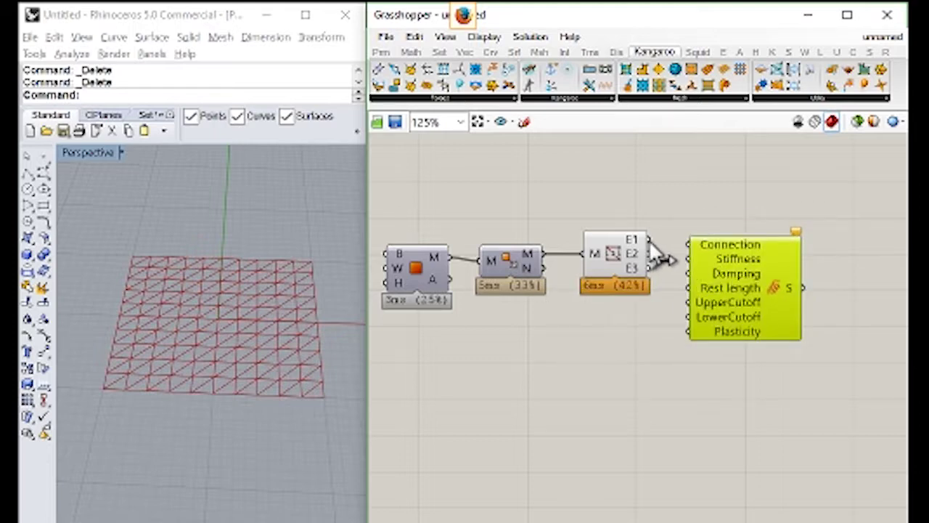
# Place a Line parameter before the springs component and connect the E1 and E2 edge outputs to it
pyautogui.click(612, 255)
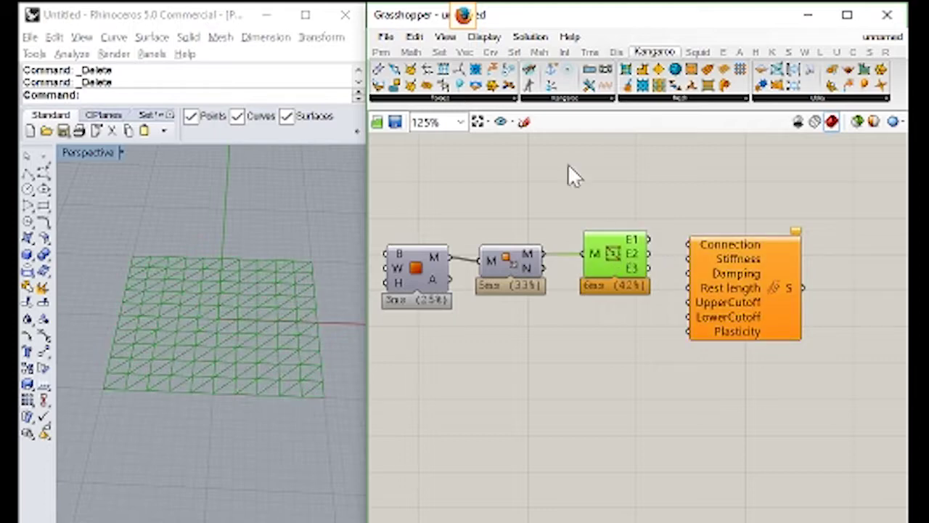
pyautogui.click(385, 51)
pyautogui.moveTo(416, 85); pyautogui.dragTo(689, 218)
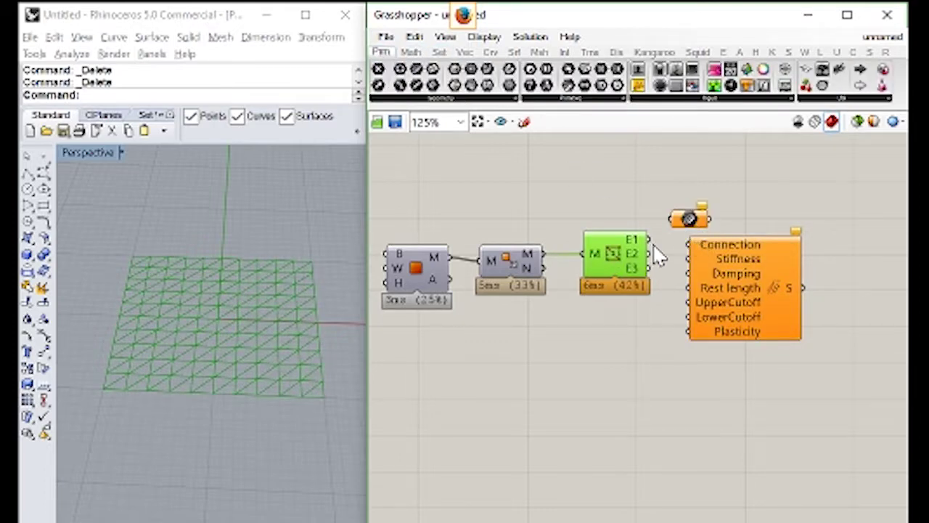
pyautogui.moveTo(774, 286); pyautogui.dragTo(890, 295)
pyautogui.moveTo(648, 269)
pyautogui.mouseDown()
pyautogui.moveTo(688, 224)
pyautogui.moveTo(704, 258)
pyautogui.mouseUp()
# Connect the Line parameter to the springs' Connection input and hide the Mesh Edges and Line previews
pyautogui.middleClick(577, 190)
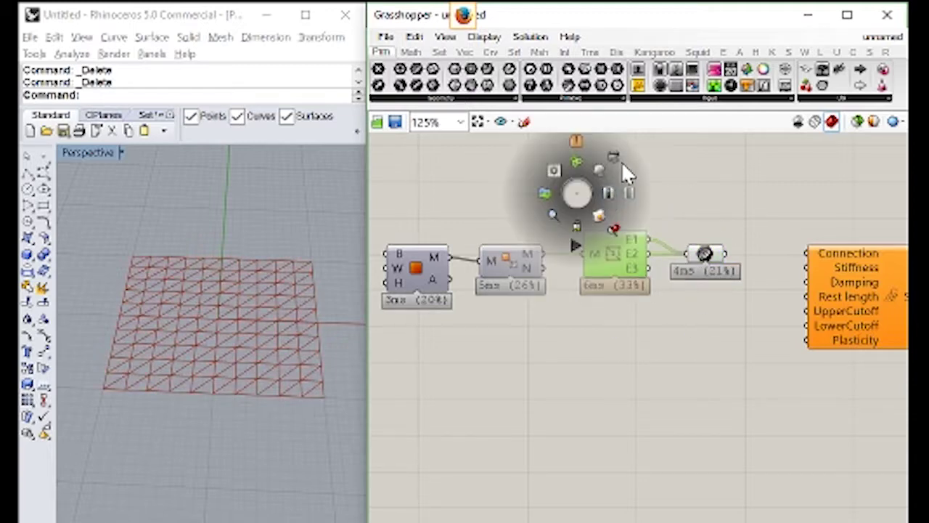
pyautogui.click(705, 248)
pyautogui.moveTo(704, 241); pyautogui.dragTo(659, 238, button='right')
pyautogui.moveTo(762, 261); pyautogui.dragTo(735, 266)
pyautogui.middleClick(622, 201)
pyautogui.click(665, 192)
pyautogui.click(689, 185)
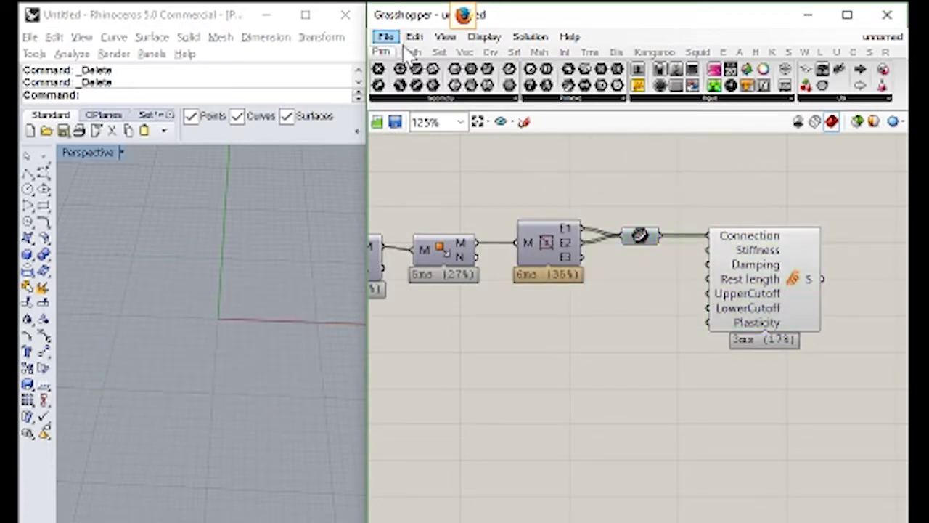
# Place a Deconstruct Mesh component below Mesh Edges and connect the triangulated mesh to it
pyautogui.click(539, 52)
pyautogui.moveTo(391, 87); pyautogui.dragTo(547, 349)
pyautogui.moveTo(527, 234); pyautogui.dragTo(569, 338)
pyautogui.moveTo(802, 291); pyautogui.dragTo(701, 286, button='right')
# Place the Kangaroo Physics simulation component below and beyond the springs component, and move Deconstruct Mesh lower
pyautogui.click(654, 53)
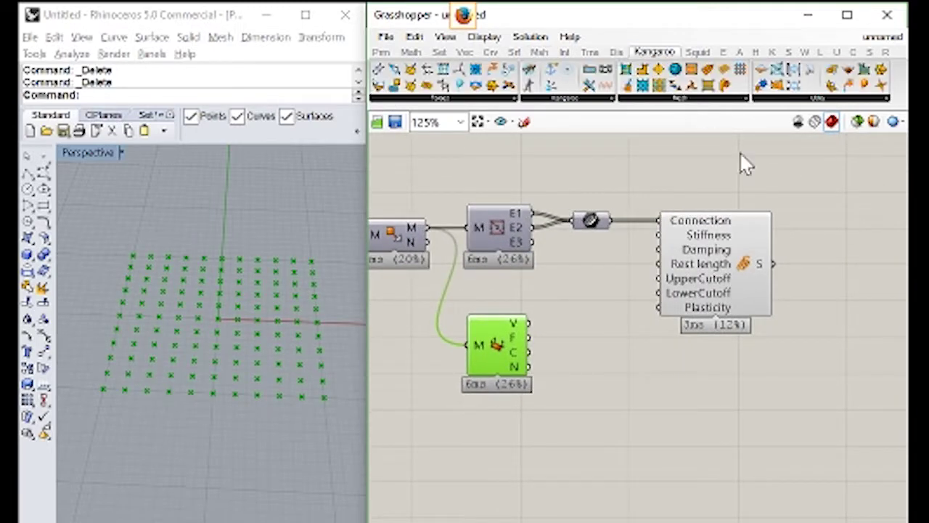
pyautogui.moveTo(740, 162); pyautogui.dragTo(660, 163, button='right')
pyautogui.moveTo(543, 73); pyautogui.dragTo(789, 347)
pyautogui.moveTo(723, 347); pyautogui.dragTo(775, 369)
pyautogui.moveTo(592, 272); pyautogui.dragTo(573, 269, button='right')
pyautogui.scroll(-2, 573, 269)
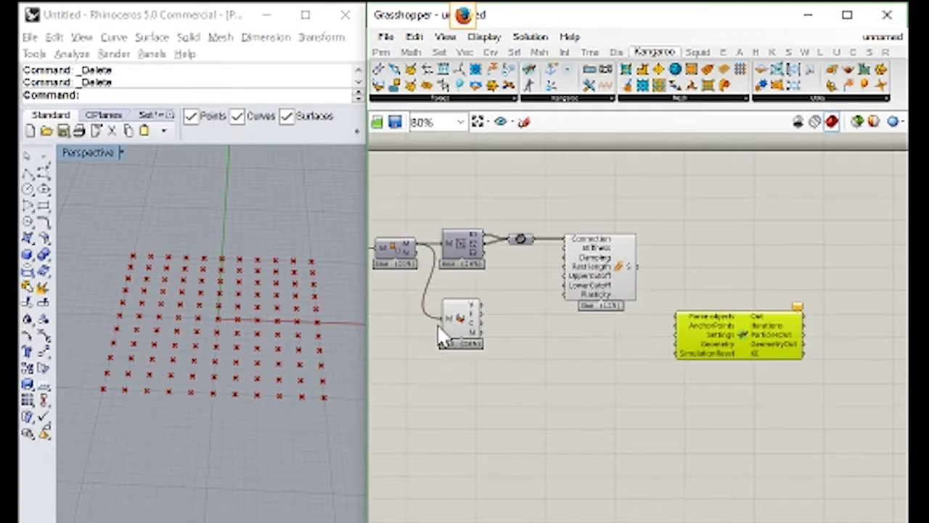
pyautogui.moveTo(446, 319); pyautogui.dragTo(489, 371)
pyautogui.moveTo(489, 372); pyautogui.dragTo(508, 330, button='right')
pyautogui.scroll(2, 732, 289)
pyautogui.moveTo(732, 290); pyautogui.dragTo(738, 300)
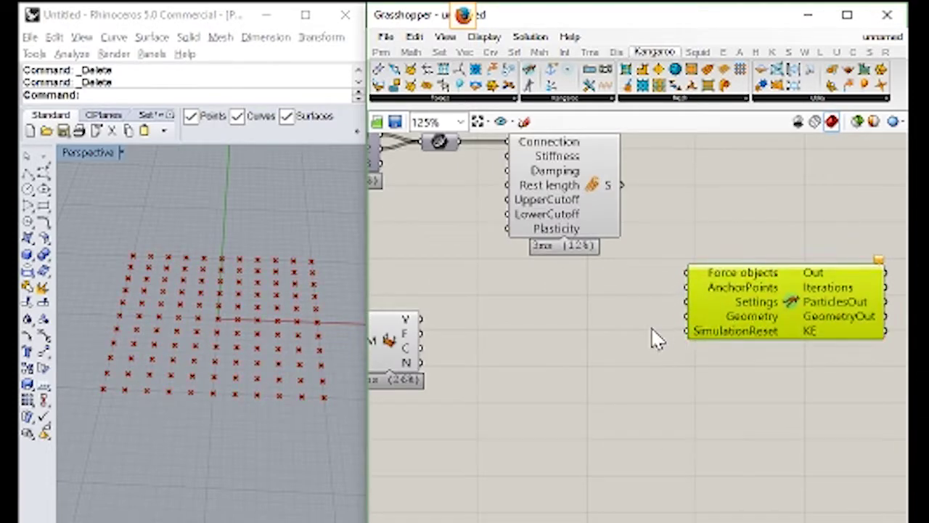
# Attach a Timer to the Kangaroo simulation component and connect a Boolean Toggle to its SimulationReset input
pyautogui.click(380, 52)
pyautogui.click(768, 100)
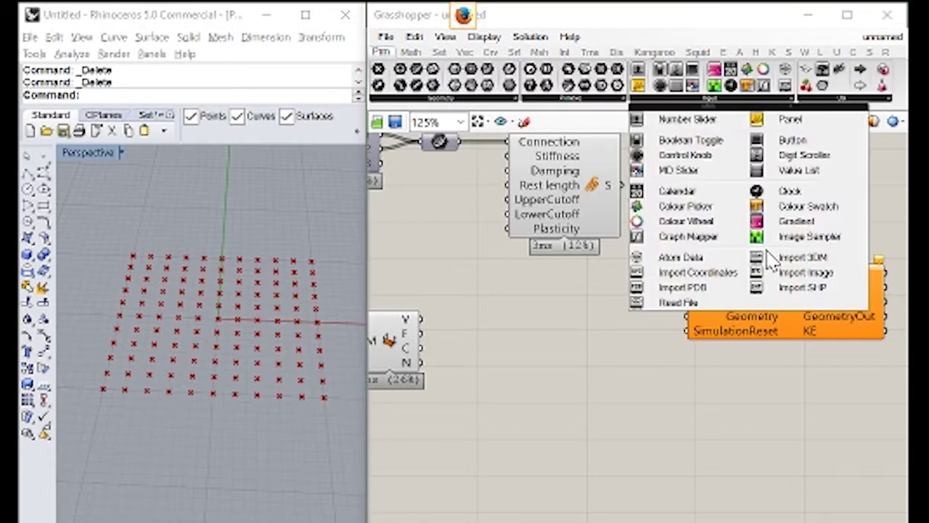
pyautogui.click(822, 100)
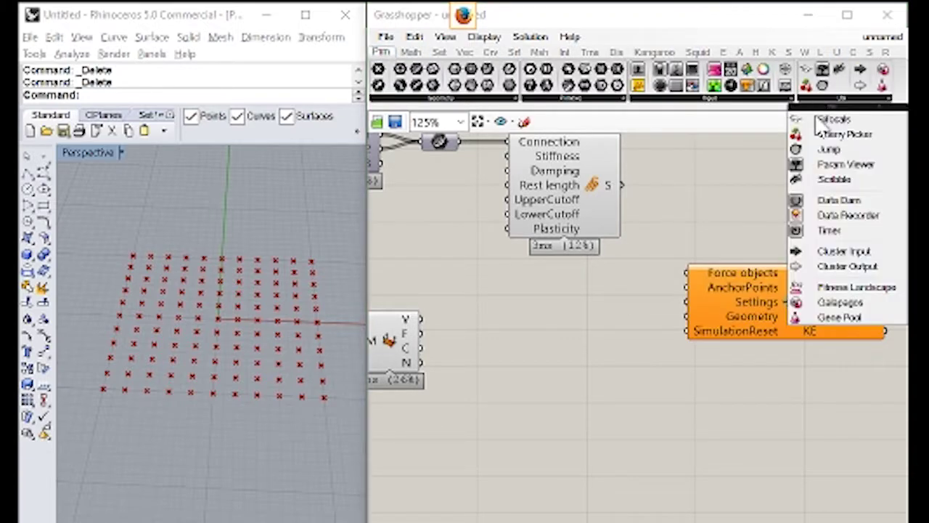
pyautogui.moveTo(804, 249); pyautogui.dragTo(535, 442)
pyautogui.moveTo(679, 384); pyautogui.dragTo(728, 336)
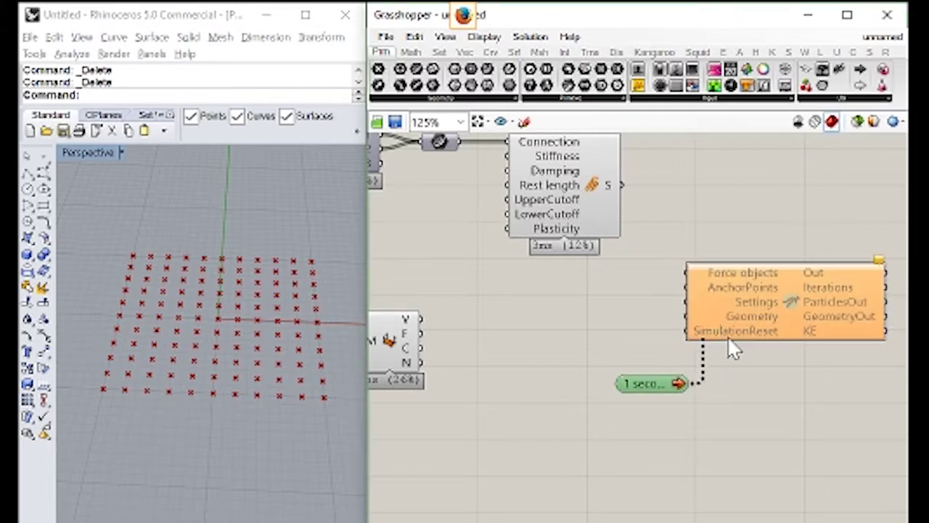
pyautogui.moveTo(665, 80); pyautogui.dragTo(633, 349)
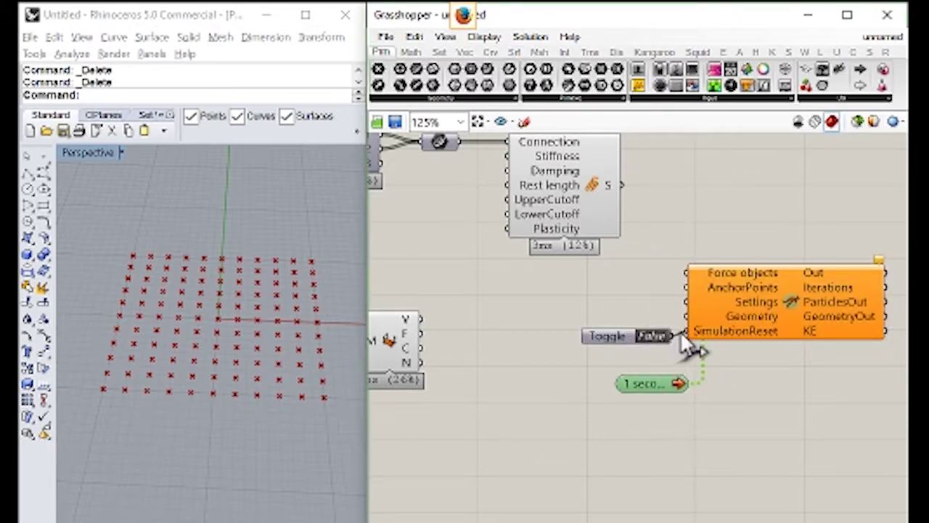
# Connect the mesh vertices to Geometry and the springs to Force objects, and set the reset toggle to True
pyautogui.moveTo(467, 347); pyautogui.dragTo(529, 356, button='right')
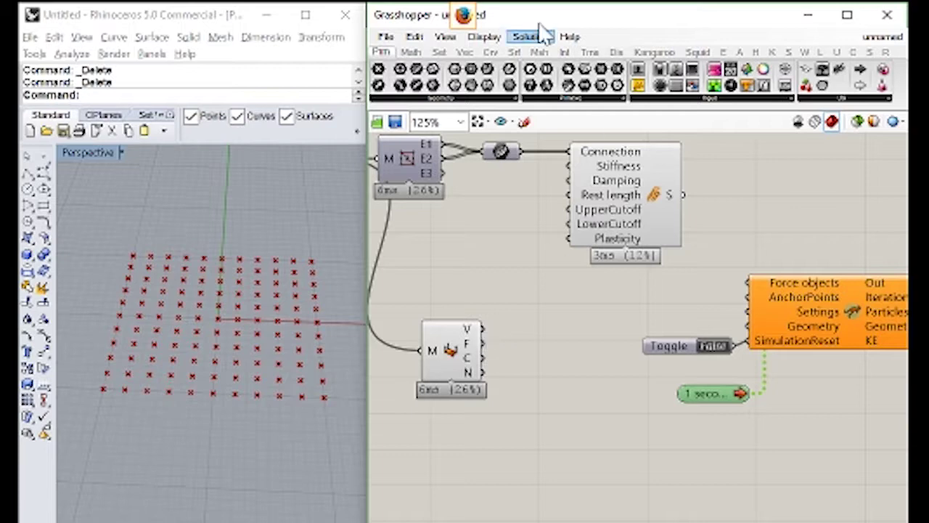
pyautogui.moveTo(581, 323); pyautogui.dragTo(751, 328)
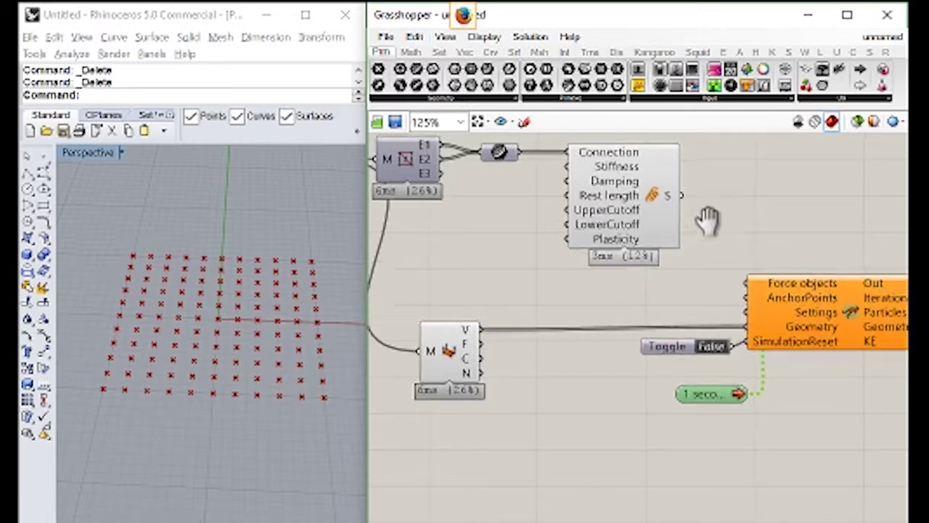
pyautogui.moveTo(704, 217); pyautogui.dragTo(651, 252, button='right')
pyautogui.moveTo(630, 228); pyautogui.dragTo(696, 318)
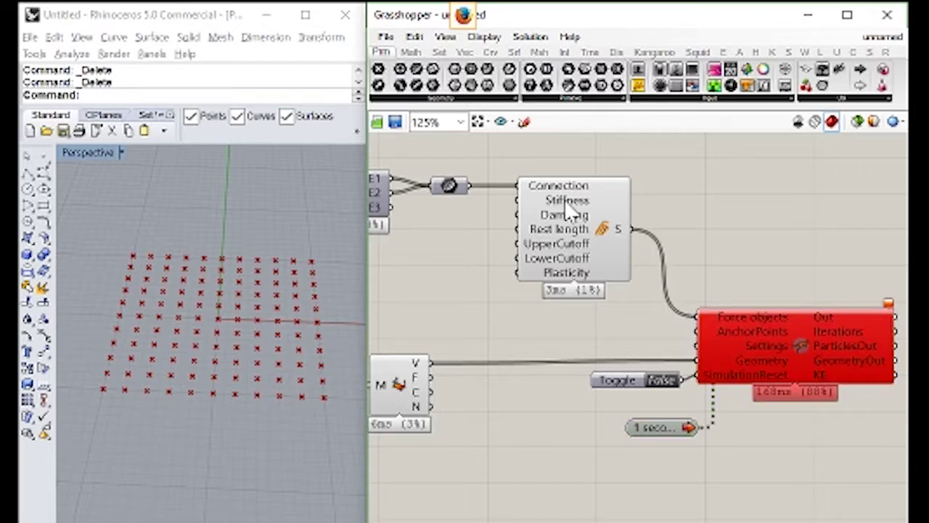
pyautogui.click(660, 383)
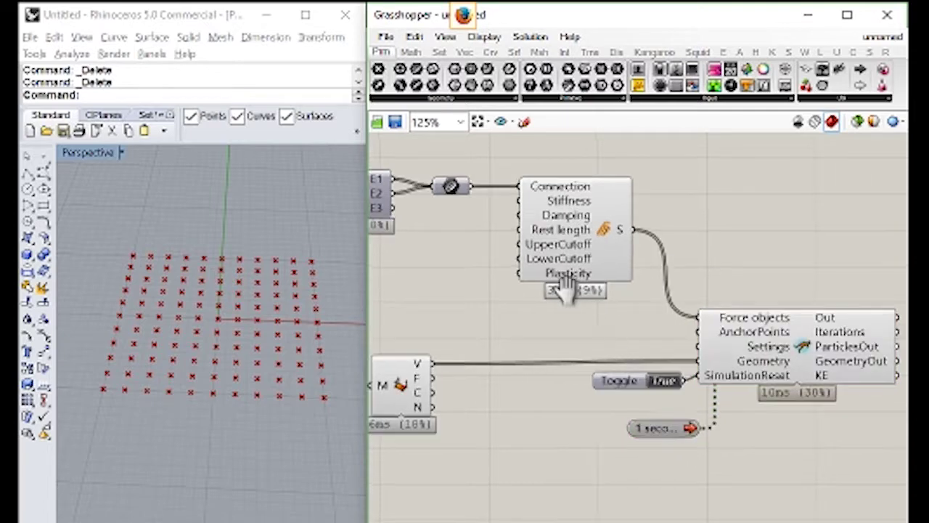
# Check the number stored in the Rest length input of the springs component
pyautogui.moveTo(588, 212); pyautogui.dragTo(689, 254, button='right')
pyautogui.rightClick(674, 247)
pyautogui.rightClick(678, 258)
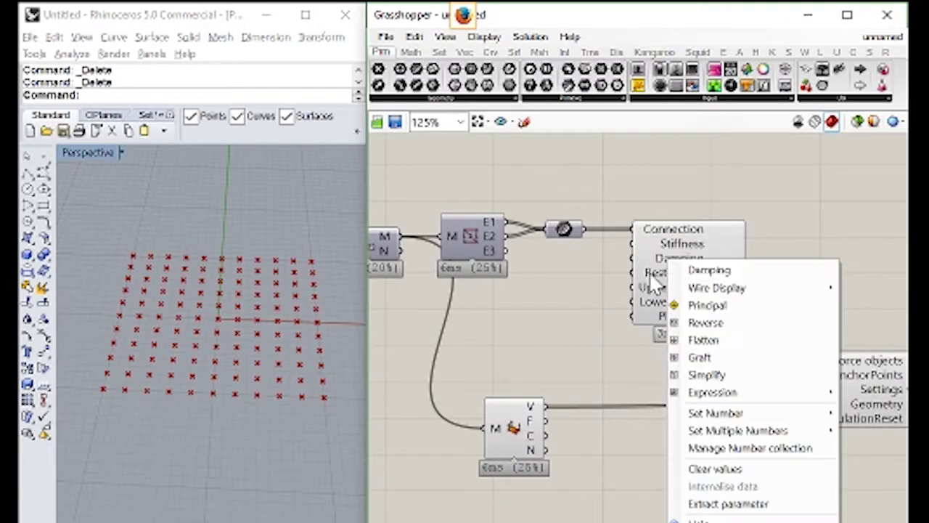
pyautogui.rightClick(651, 272)
pyautogui.rightClick(651, 272)
pyautogui.moveTo(699, 428)
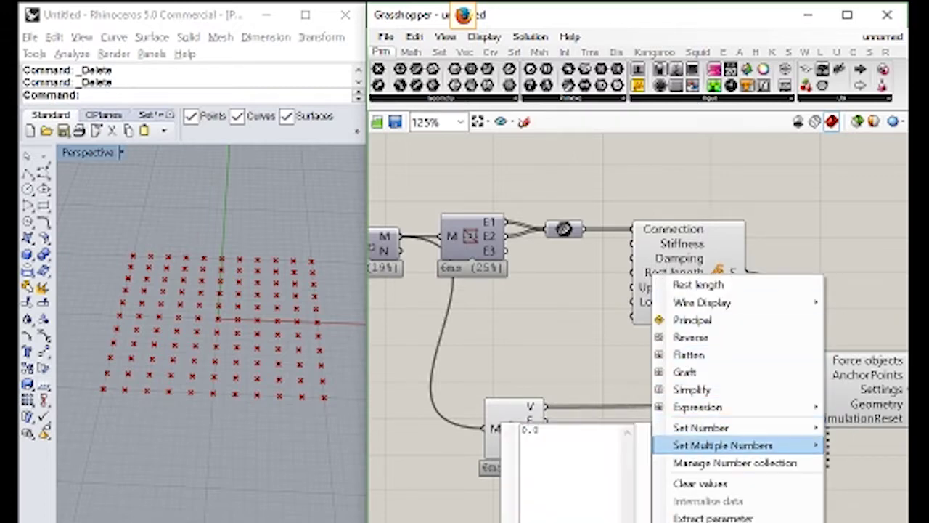
pyautogui.press('Escape')
# Set the Timer's interval to 20 ms
pyautogui.moveTo(904, 468); pyautogui.dragTo(763, 442, button='right')
pyautogui.moveTo(775, 363); pyautogui.dragTo(685, 354, button='right')
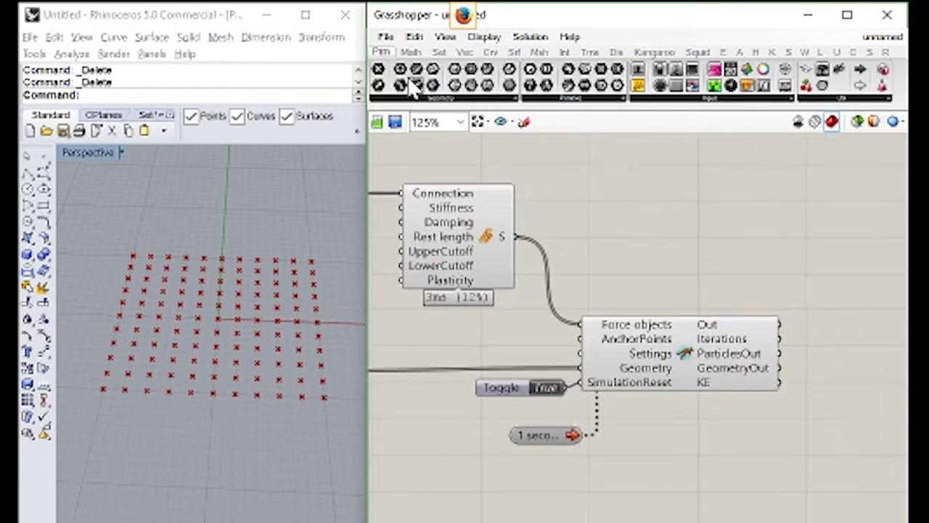
pyautogui.rightClick(542, 432)
pyautogui.press('Escape')
pyautogui.rightClick(550, 441)
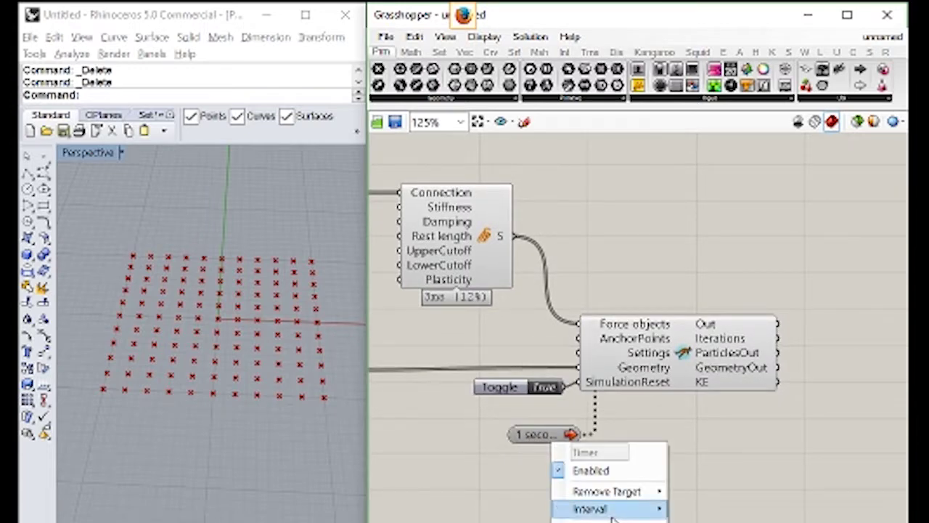
pyautogui.moveTo(624, 508)
pyautogui.click(728, 434)
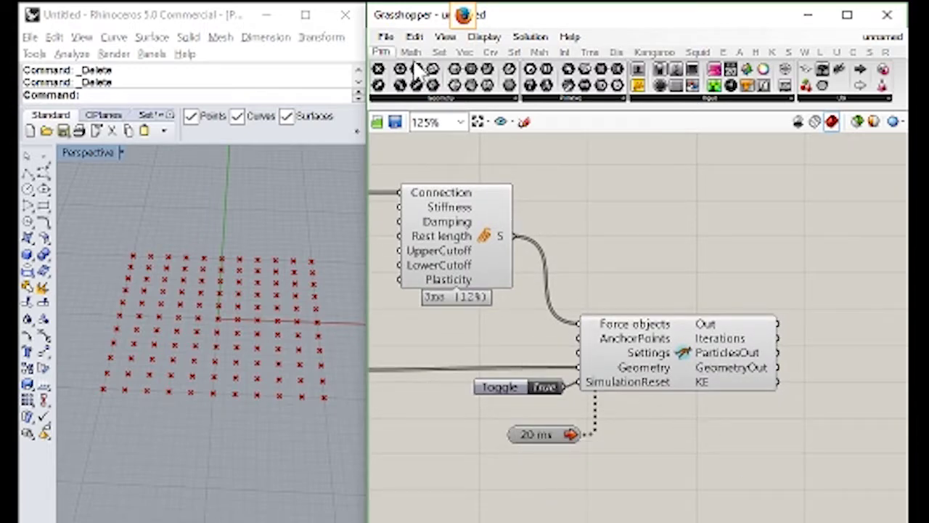
# Place a Point parameter after the simulation component and connect GeometryOut to it
pyautogui.moveTo(837, 323); pyautogui.dragTo(761, 317, button='right')
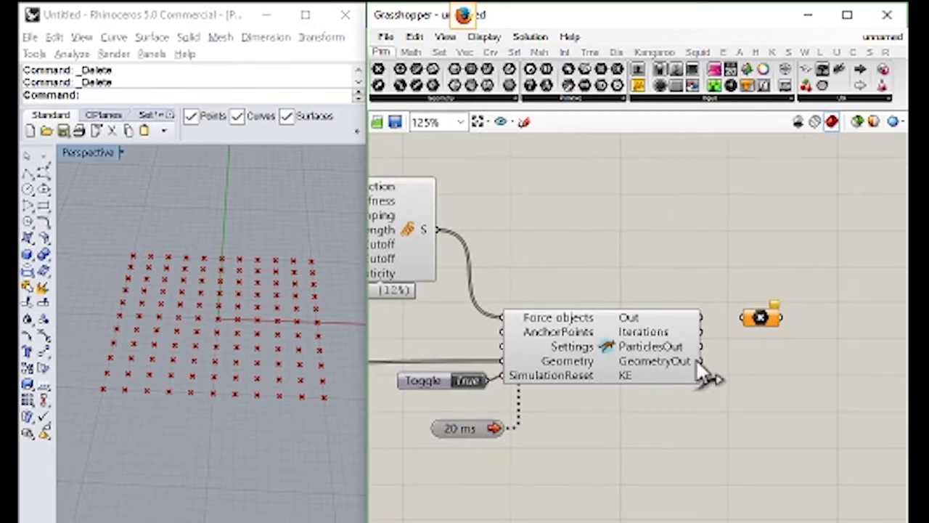
pyautogui.moveTo(701, 361)
pyautogui.mouseDown()
pyautogui.moveTo(754, 323)
pyautogui.moveTo(809, 363)
pyautogui.mouseUp()
pyautogui.click(834, 406)
pyautogui.moveTo(450, 343); pyautogui.dragTo(591, 342, button='right')
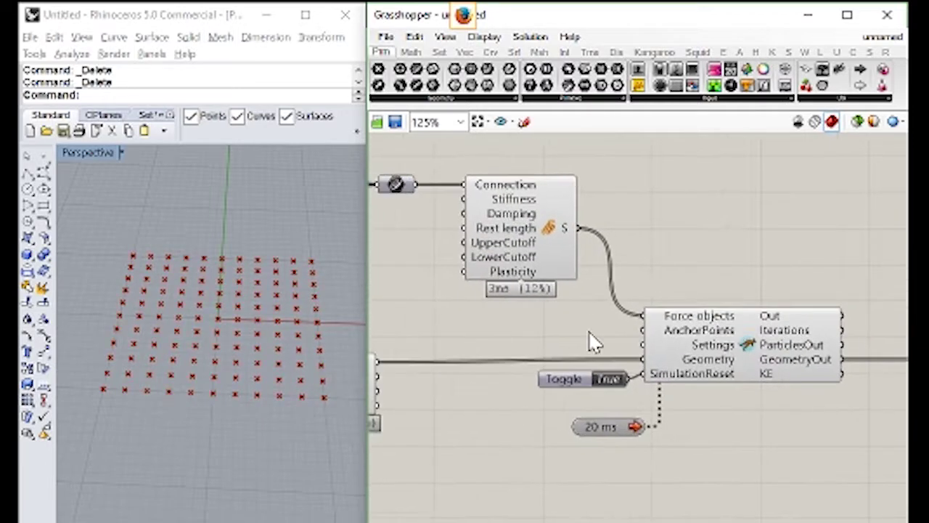
# Place a point object in the Rhino viewport at each of the four corners of the vertex grid
pyautogui.click(46, 163)
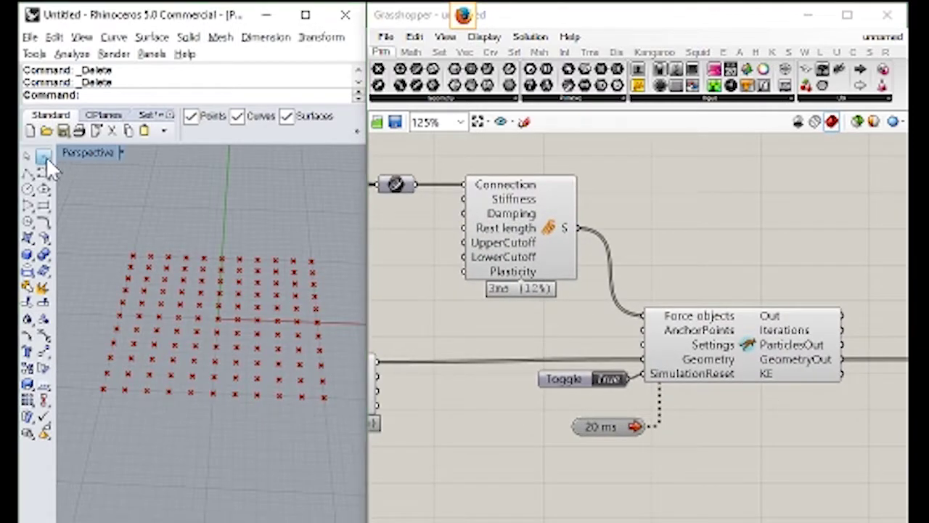
pyautogui.click(132, 254)
pyautogui.rightClick(94, 390)
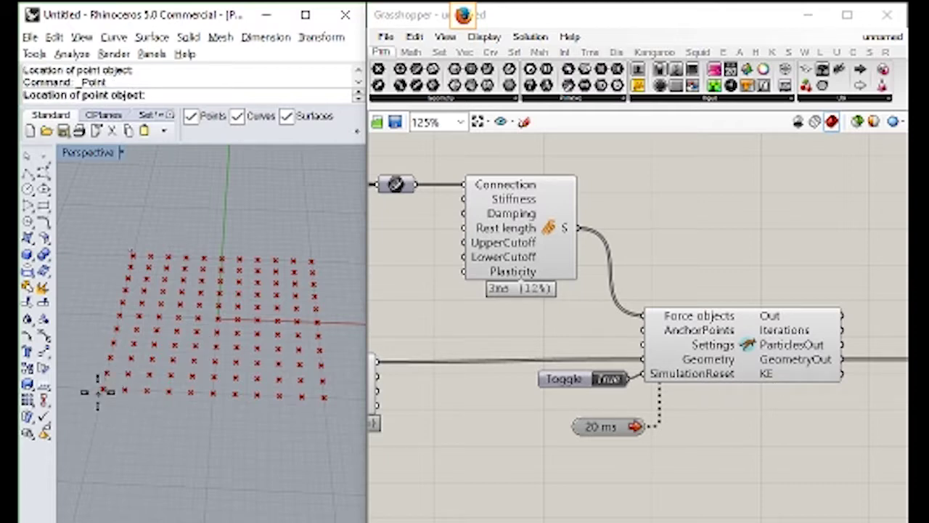
pyautogui.click(102, 390)
pyautogui.rightClick(316, 275)
pyautogui.click(312, 257)
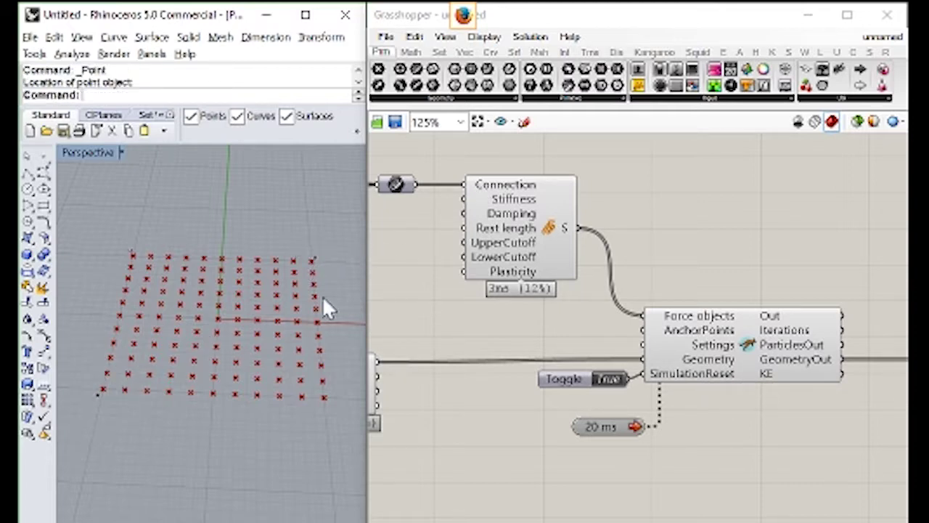
pyautogui.rightClick(324, 305)
pyautogui.click(325, 398)
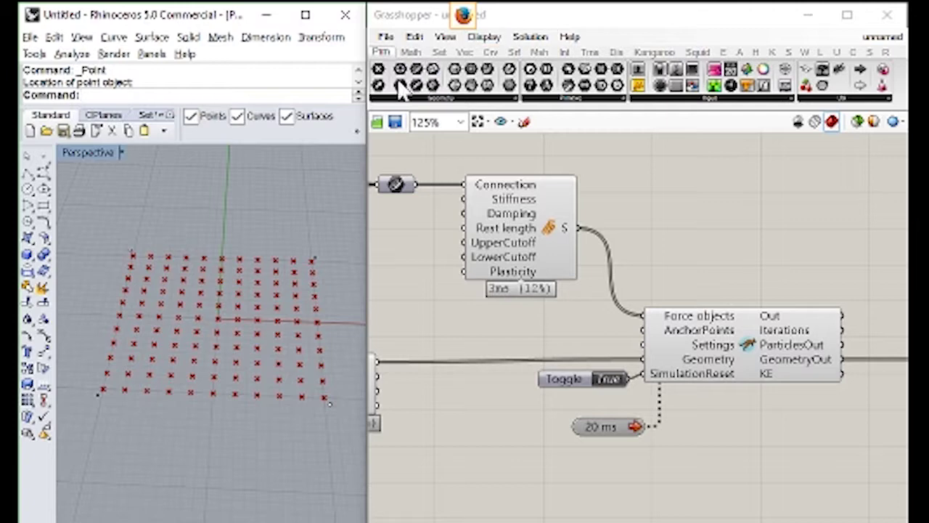
# Add a Point parameter to the Grasshopper canvas and reference the four corner points in it
pyautogui.moveTo(378, 85); pyautogui.dragTo(411, 323)
pyautogui.rightClick(411, 323)
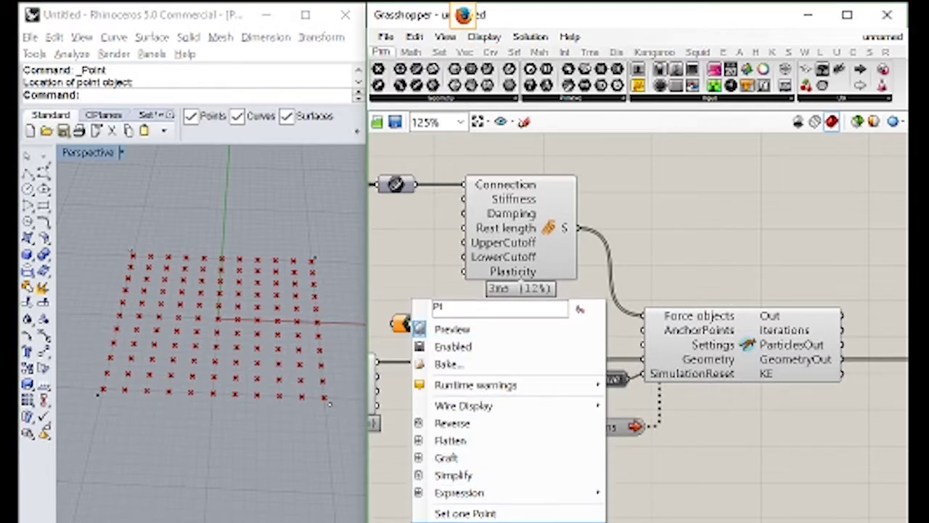
pyautogui.click(436, 508)
pyautogui.moveTo(103, 224); pyautogui.dragTo(183, 281)
pyautogui.moveTo(305, 228); pyautogui.dragTo(328, 283)
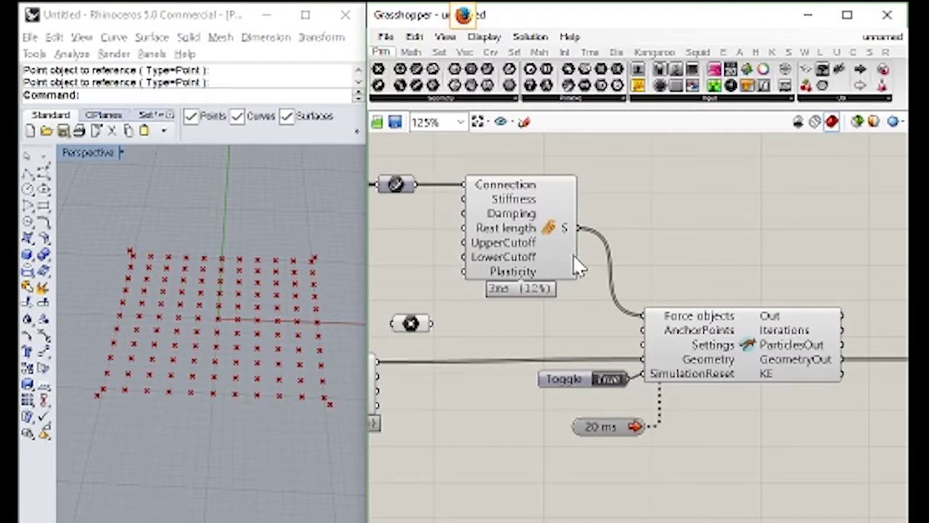
pyautogui.moveTo(367, 336); pyautogui.dragTo(507, 305, button='right')
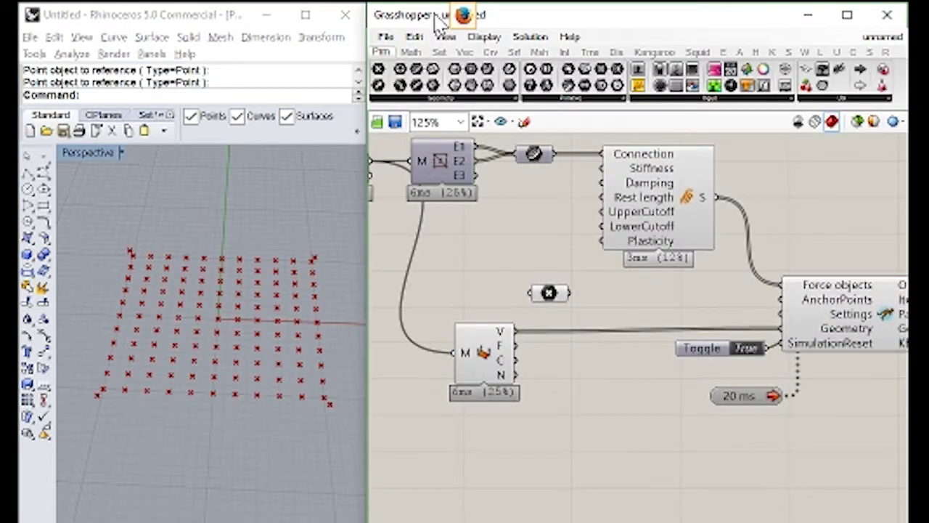
# Place a Closest Point component, connecting the referenced corner points to P and the mesh vertices to C
pyautogui.moveTo(549, 293); pyautogui.dragTo(502, 291)
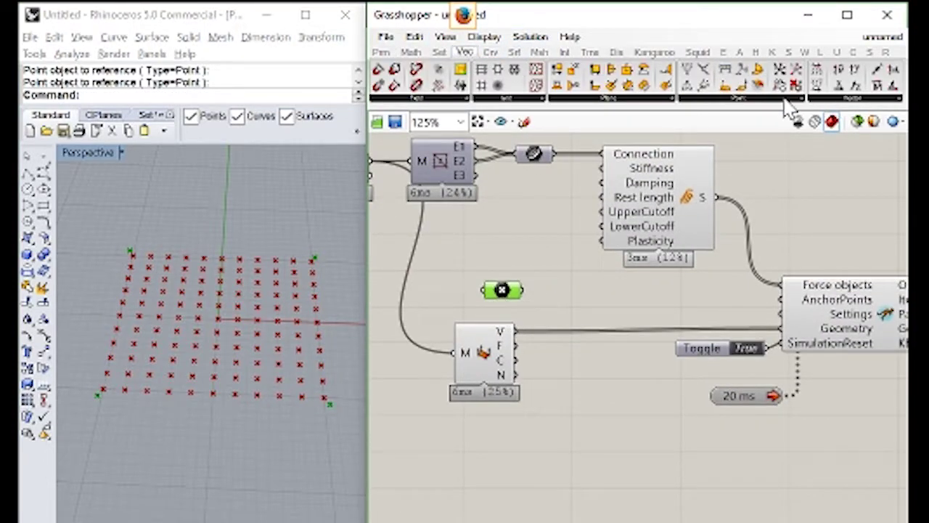
pyautogui.moveTo(592, 253); pyautogui.dragTo(592, 254)
pyautogui.moveTo(539, 208); pyautogui.dragTo(564, 224, button='right')
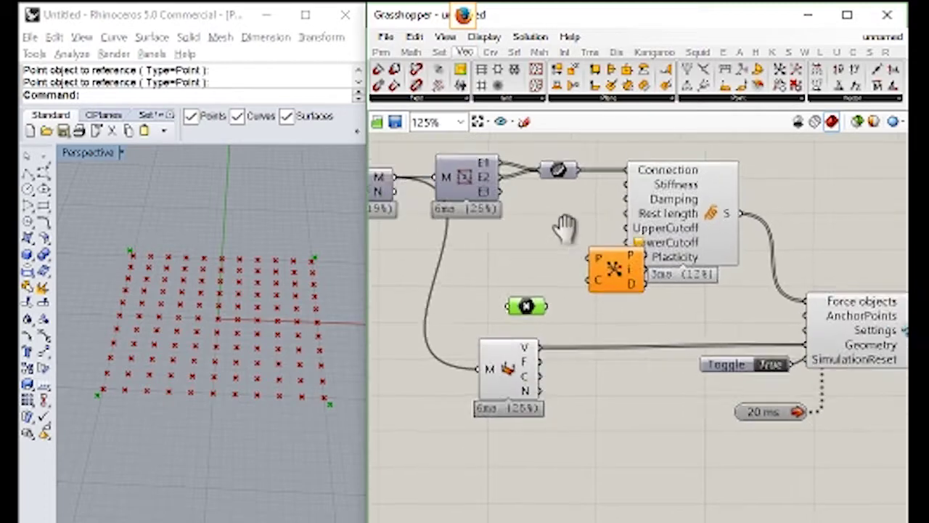
pyautogui.moveTo(540, 349); pyautogui.dragTo(595, 283)
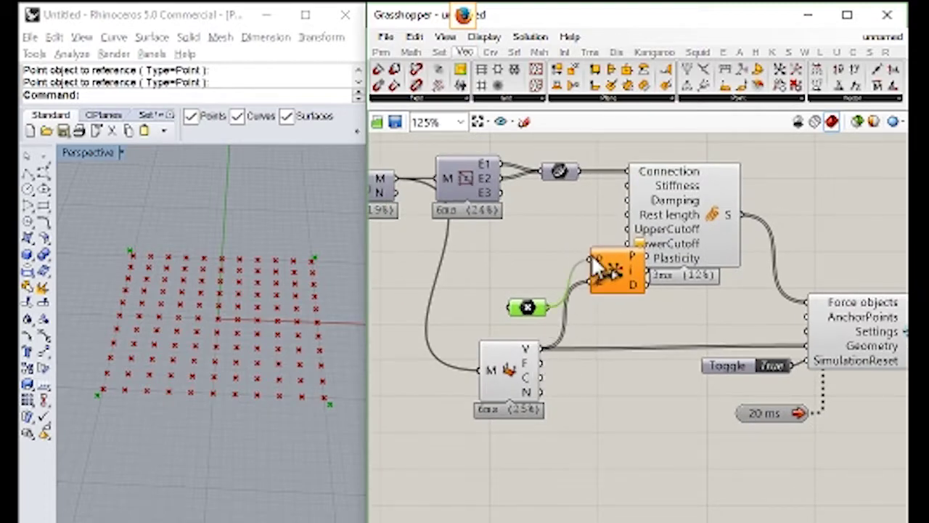
pyautogui.moveTo(515, 379); pyautogui.dragTo(498, 435)
pyautogui.moveTo(526, 307); pyautogui.dragTo(500, 307)
pyautogui.moveTo(620, 284); pyautogui.dragTo(566, 319)
# Link the closest points through a new Point parameter to AnchorPoints, and set the reset toggle to False
pyautogui.click(532, 136)
pyautogui.click(439, 52)
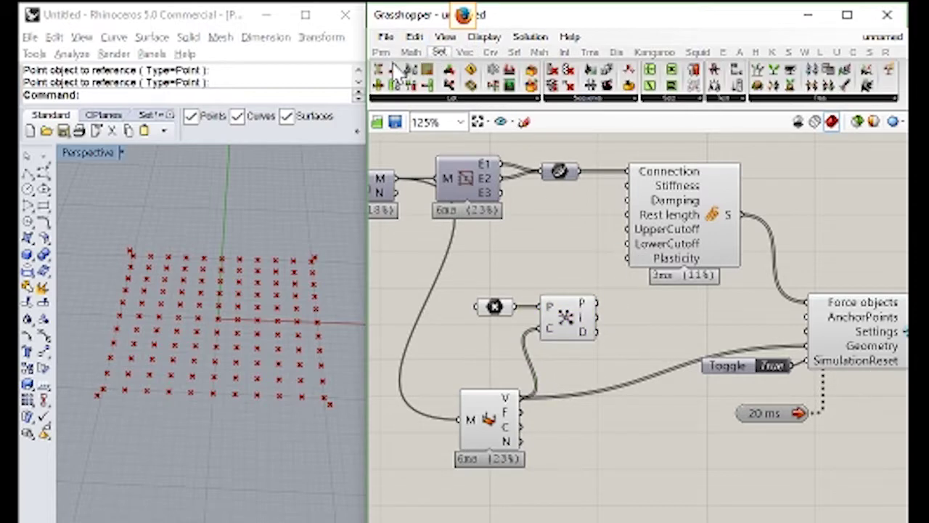
pyautogui.click(384, 53)
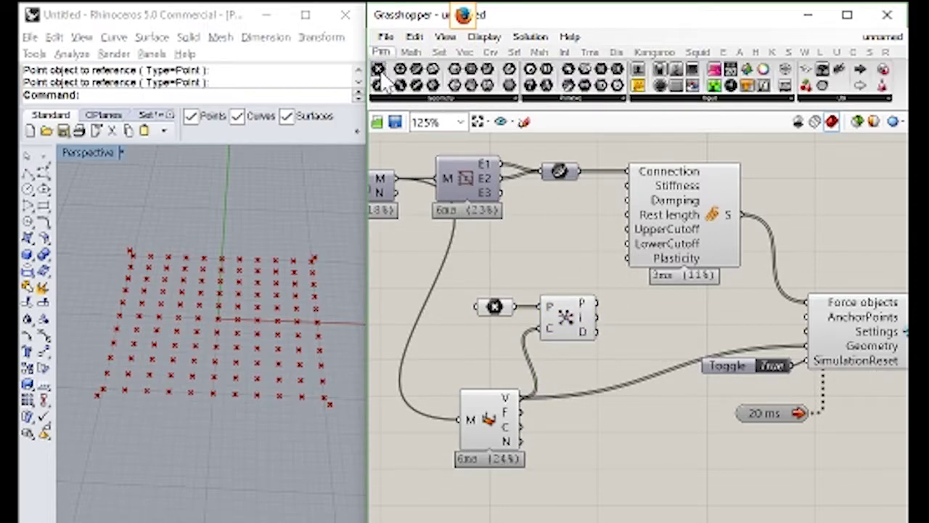
pyautogui.moveTo(378, 70); pyautogui.dragTo(640, 319)
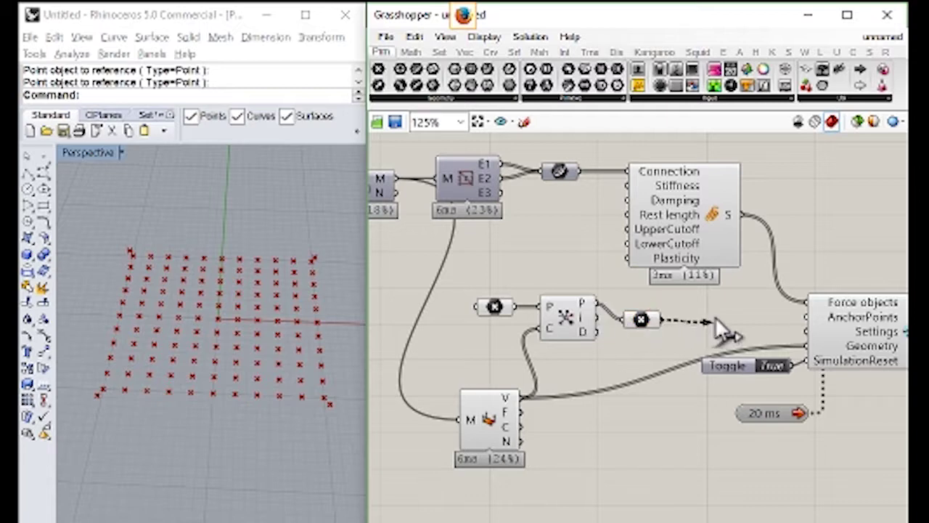
pyautogui.moveTo(714, 317); pyautogui.dragTo(808, 332)
pyautogui.moveTo(807, 332); pyautogui.dragTo(598, 320, button='right')
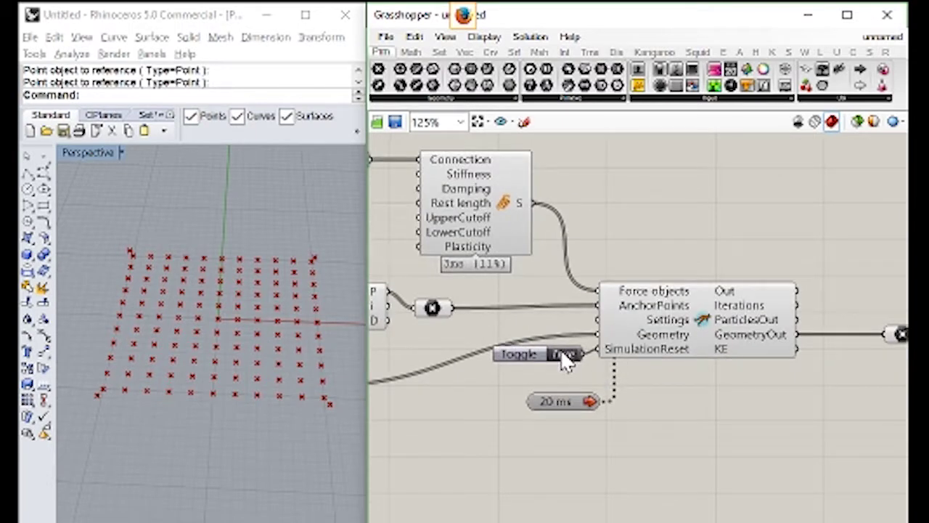
pyautogui.click(563, 355)
pyautogui.moveTo(571, 362); pyautogui.dragTo(577, 366, button='right')
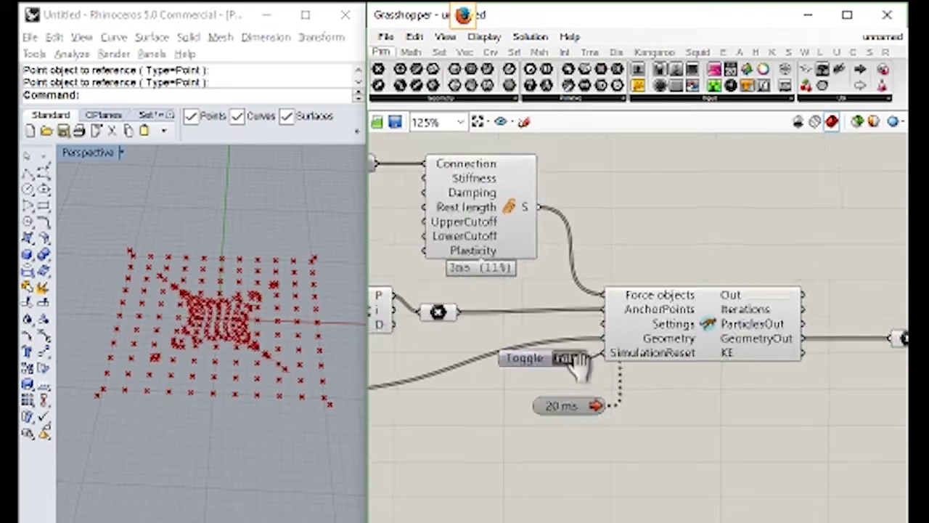
# Turn off the preview of all components, and turn it back on for the Point parameter after GeometryOut
pyautogui.hotkey('ctrl', 'a')
pyautogui.middleClick(597, 332)
pyautogui.click(640, 306)
pyautogui.click(726, 395)
pyautogui.moveTo(726, 395); pyautogui.dragTo(539, 385, button='right')
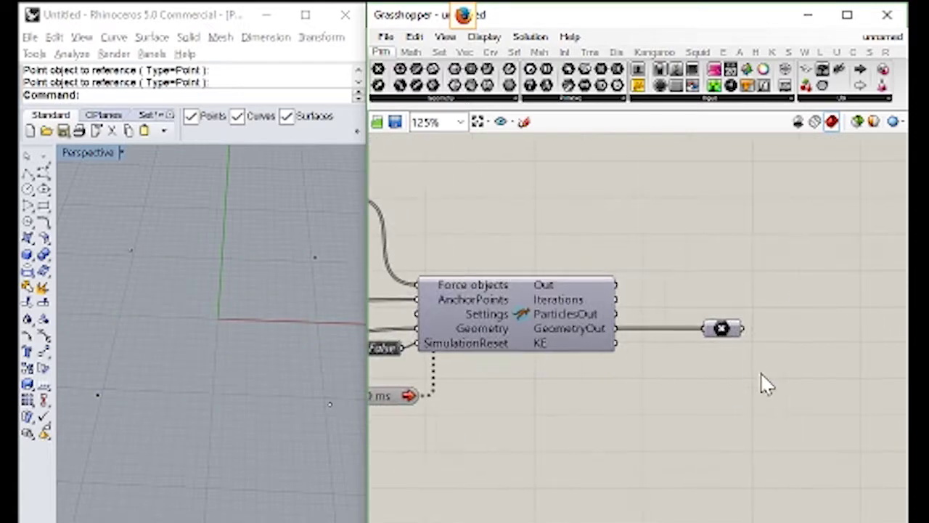
pyautogui.middleClick(701, 244)
pyautogui.click(726, 239)
pyautogui.moveTo(649, 374); pyautogui.dragTo(635, 352, button='right')
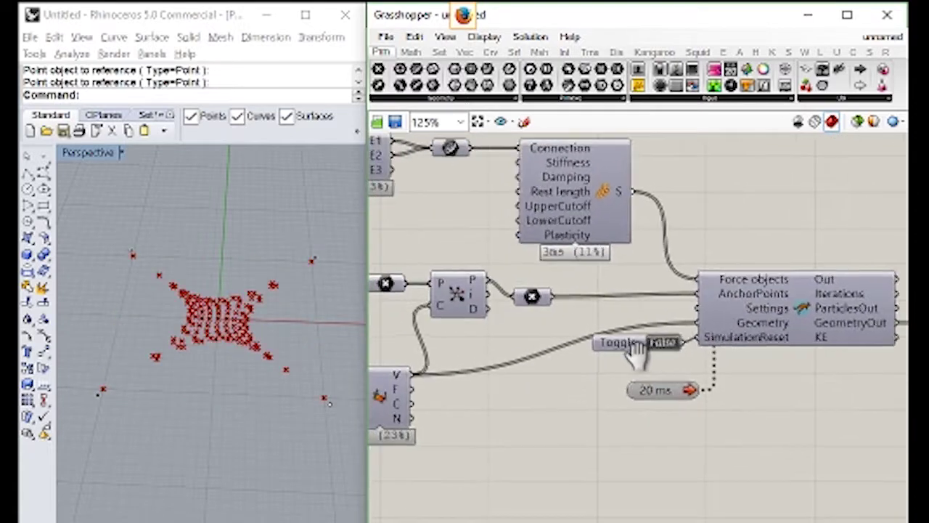
# Restart the simulation with the reset toggle and examine the moving points from several angles
pyautogui.doubleClick(662, 341)
pyautogui.doubleClick(662, 342)
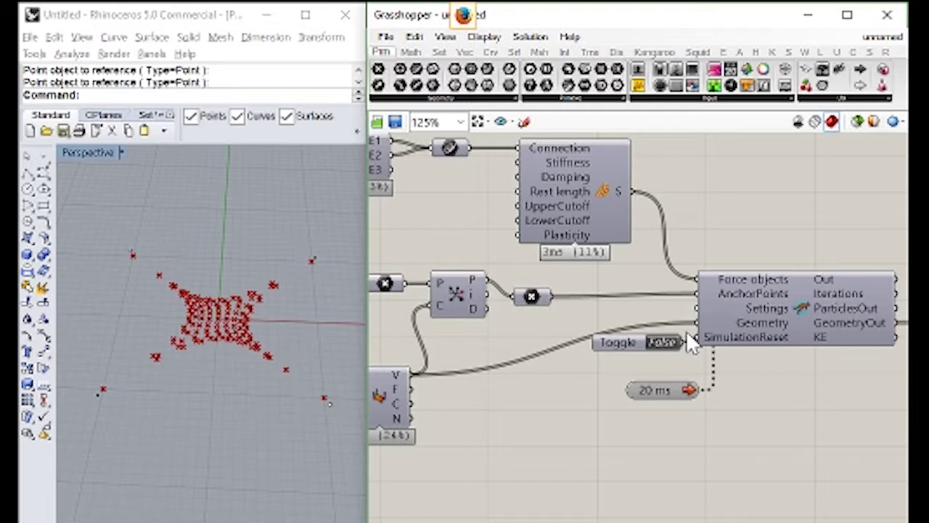
pyautogui.moveTo(140, 428); pyautogui.dragTo(203, 357, button='right')
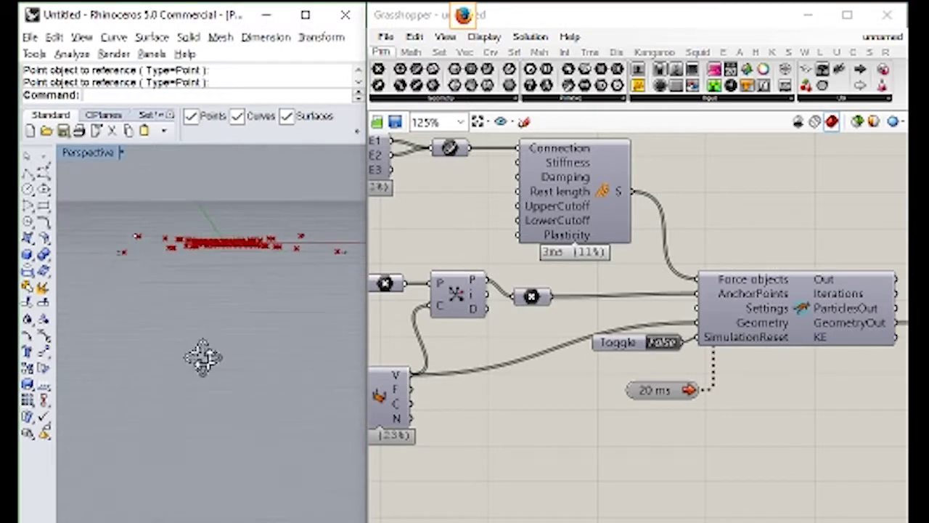
pyautogui.moveTo(276, 164); pyautogui.dragTo(235, 322, button='right')
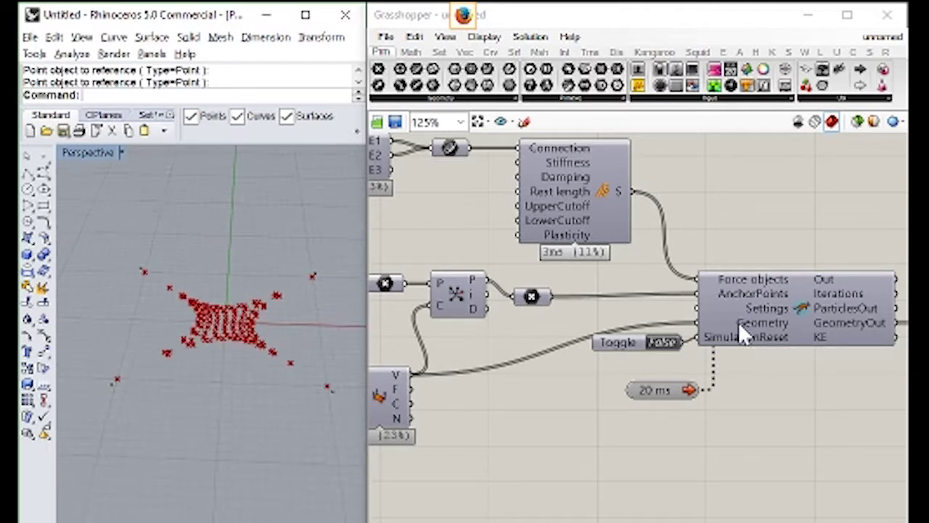
# Place a Construct Mesh component and connect the deconstructed mesh's vertices and faces to its V and F inputs
pyautogui.moveTo(577, 155); pyautogui.dragTo(654, 155, button='right')
pyautogui.click(539, 52)
pyautogui.moveTo(524, 242); pyautogui.dragTo(661, 242, button='right')
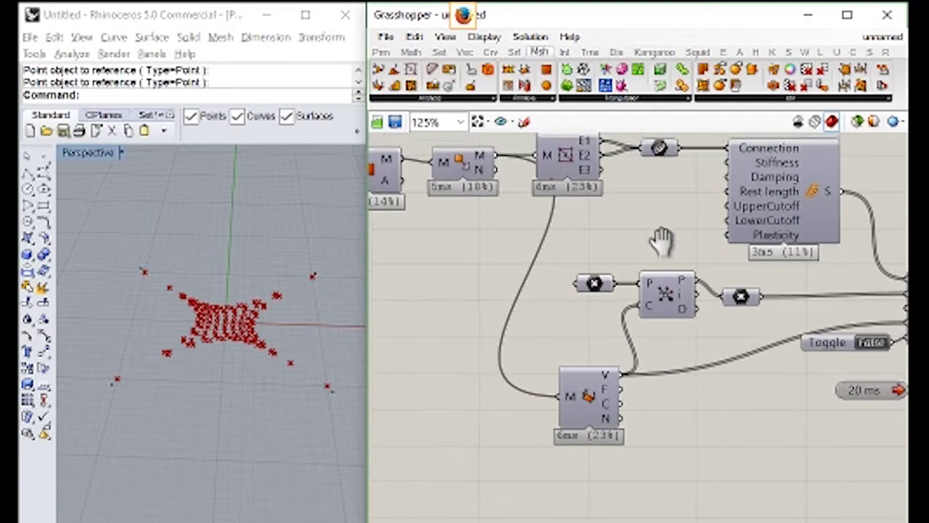
pyautogui.moveTo(515, 72); pyautogui.dragTo(508, 222)
pyautogui.moveTo(508, 222); pyautogui.dragTo(535, 233, button='right')
pyautogui.moveTo(541, 240); pyautogui.dragTo(714, 402)
pyautogui.moveTo(655, 387); pyautogui.dragTo(692, 379)
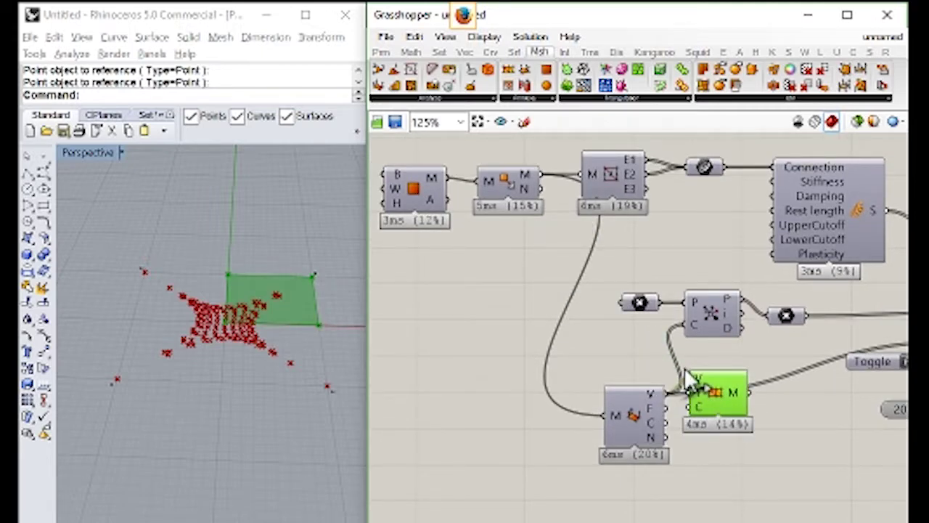
pyautogui.moveTo(653, 408); pyautogui.dragTo(708, 393)
# Move Construct Mesh after the simulation and connect the GeometryOut Point parameter to its V input instead
pyautogui.scroll(-3, 611, 405)
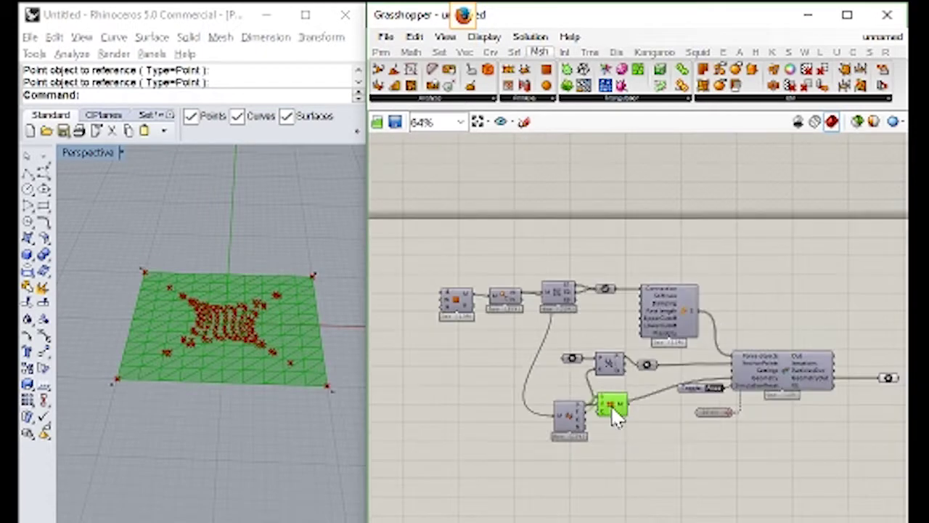
pyautogui.moveTo(611, 405); pyautogui.dragTo(674, 394)
pyautogui.scroll(5, 664, 355)
pyautogui.moveTo(651, 339); pyautogui.dragTo(765, 358)
# Turn off the preview of the Point parameter that feeds the Construct Mesh component
pyautogui.click(619, 339)
pyautogui.middleClick(632, 269)
pyautogui.click(667, 236)
pyautogui.click(682, 263)
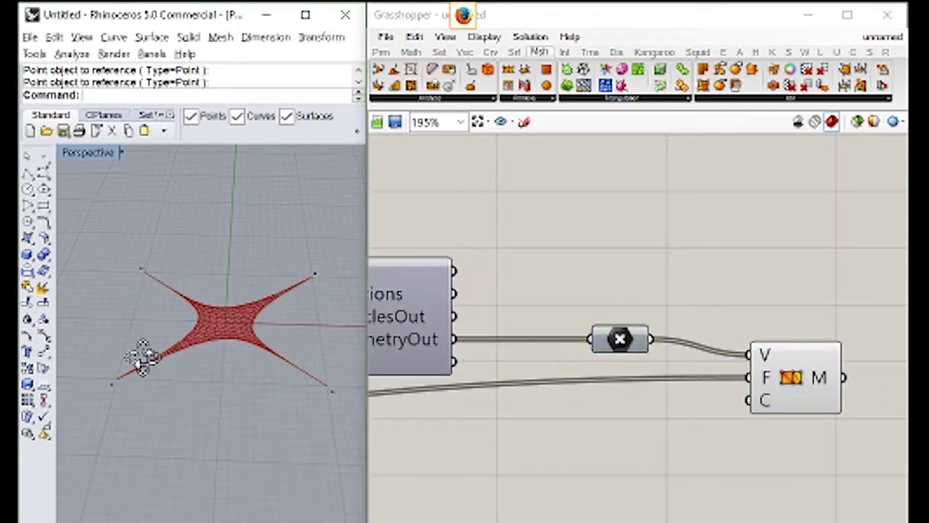
# Try moving one corner anchor point in the viewport to test how the relaxed mesh reacts, and undo the move
pyautogui.scroll(4, 254, 369)
pyautogui.scroll(-4, 263, 356)
pyautogui.moveTo(263, 357); pyautogui.dragTo(251, 365, button='right')
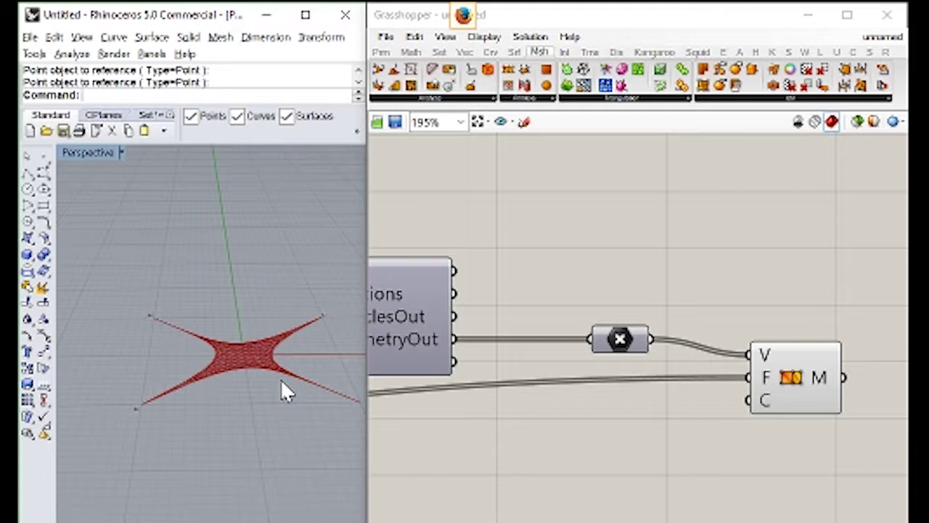
pyautogui.moveTo(282, 382); pyautogui.dragTo(289, 323, button='right')
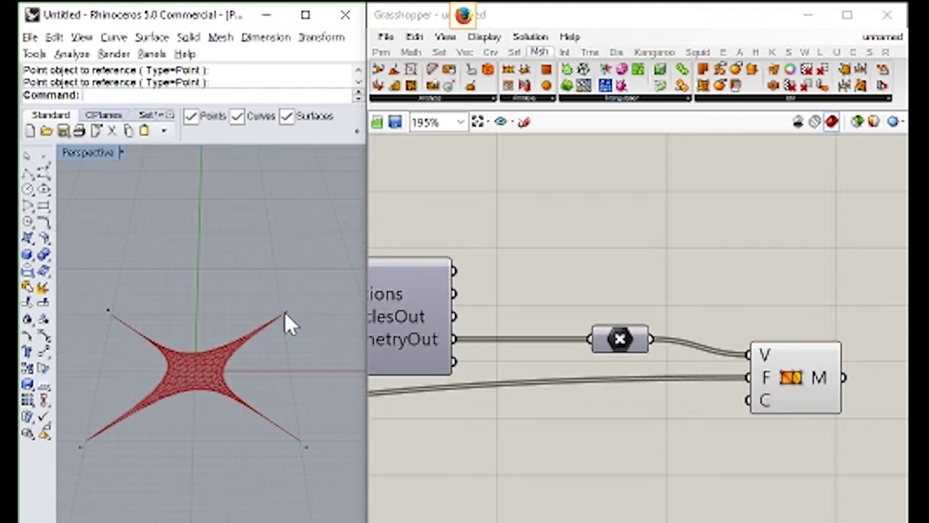
pyautogui.moveTo(284, 313); pyautogui.dragTo(311, 369)
pyautogui.moveTo(281, 404); pyautogui.dragTo(215, 357, button='right')
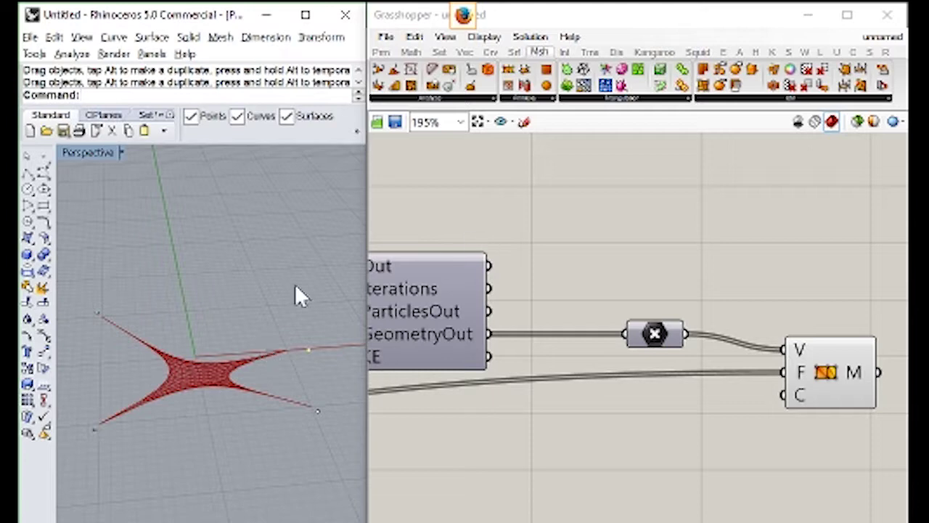
pyautogui.moveTo(295, 283); pyautogui.dragTo(218, 305, button='right')
pyautogui.hotkey('ctrl', 'z')
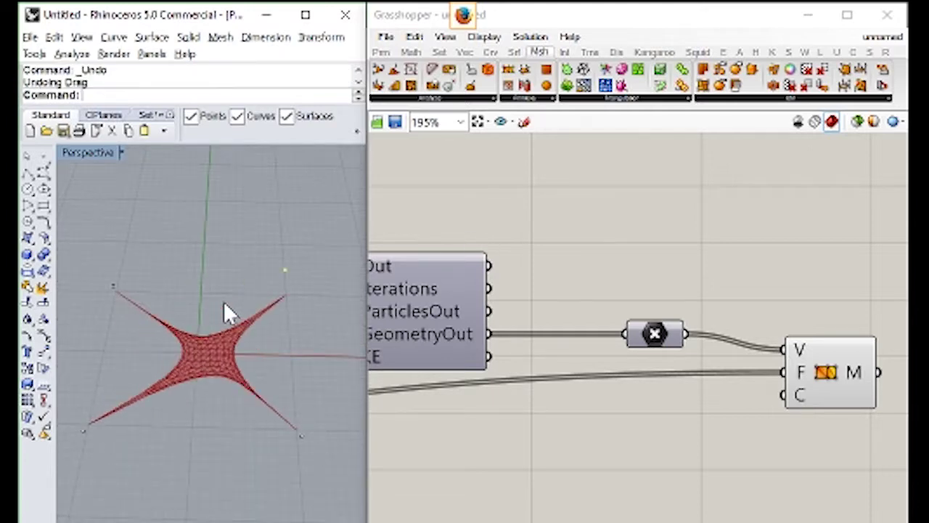
# Flatten the Force objects input of the Kangaroo simulation component and move the component slightly to make room
pyautogui.moveTo(620, 283); pyautogui.dragTo(682, 280, button='right')
pyautogui.scroll(-5, 682, 280)
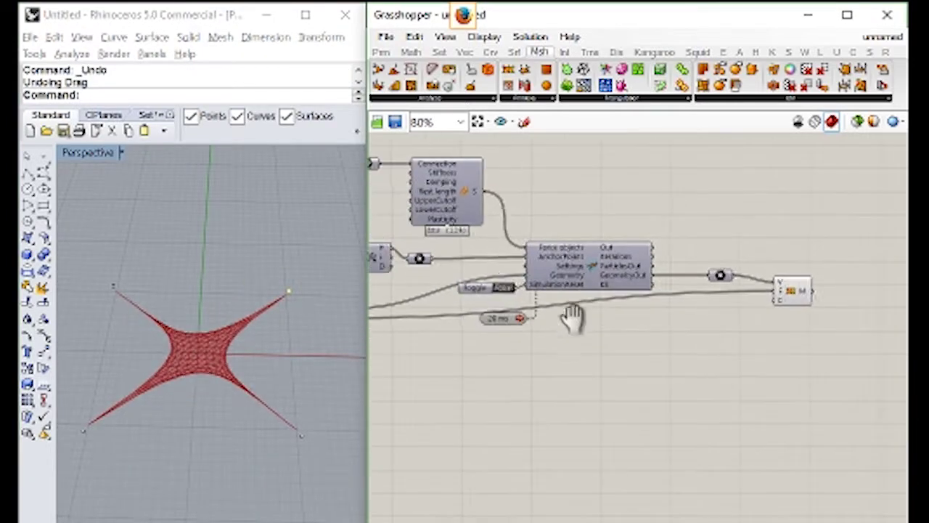
pyautogui.scroll(3, 573, 317)
pyautogui.scroll(-2, 537, 294)
pyautogui.moveTo(607, 278); pyautogui.dragTo(599, 345, button='right')
pyautogui.rightClick(625, 301)
pyautogui.click(690, 422)
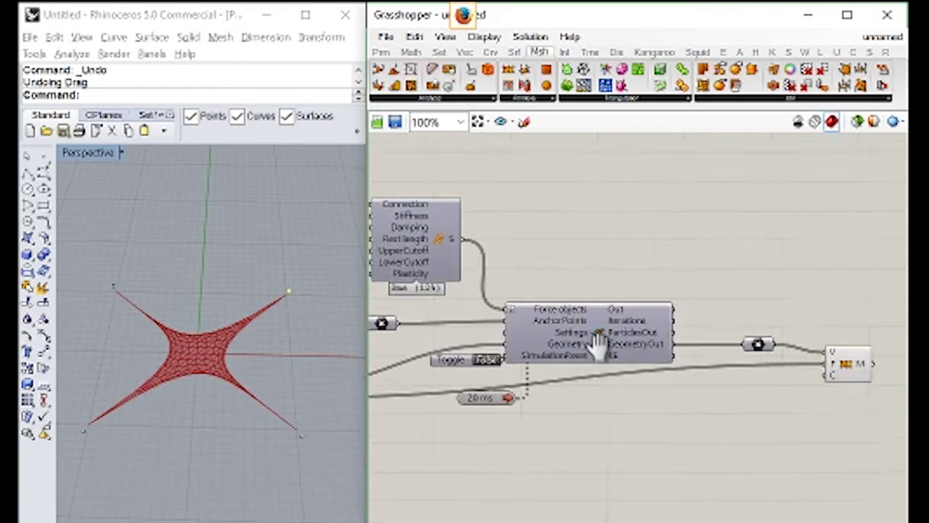
pyautogui.moveTo(597, 345); pyautogui.dragTo(628, 338)
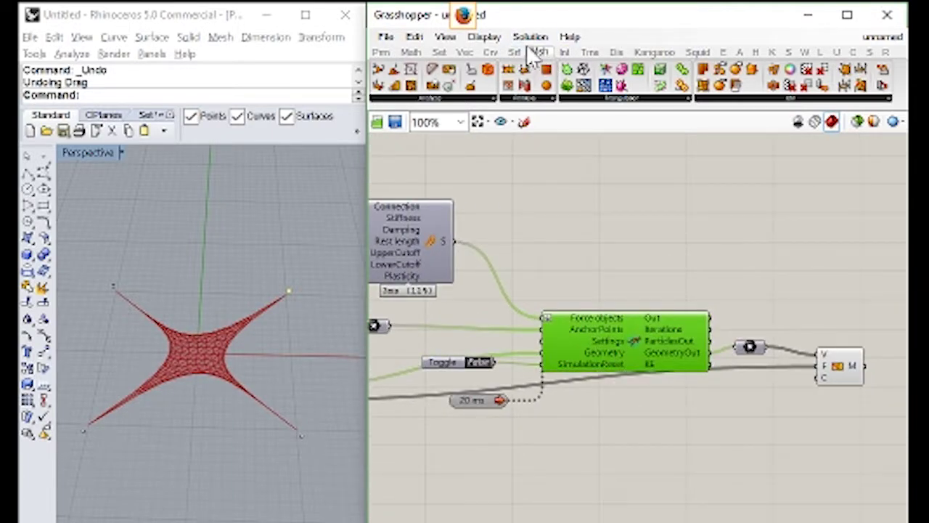
# Place a Kangaroo Unary Force component below the timer and connect the mesh vertices to its Point input
pyautogui.click(654, 52)
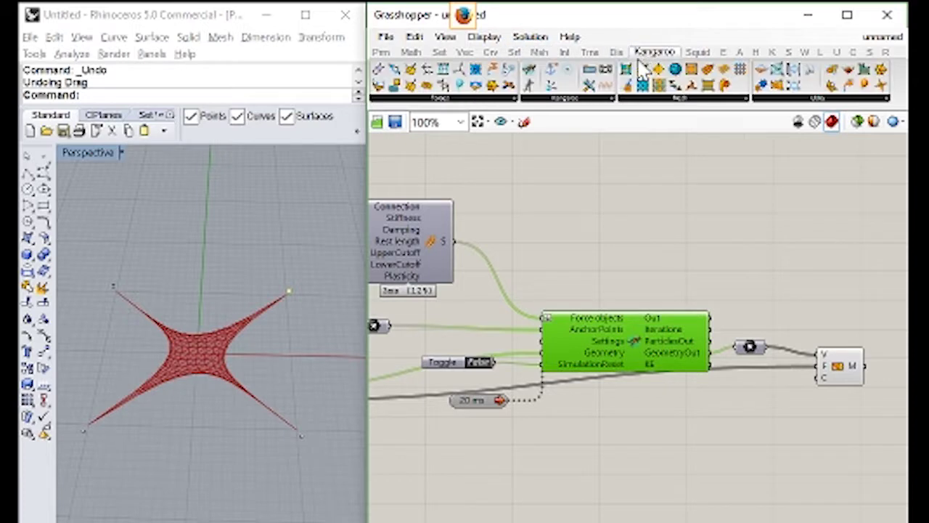
pyautogui.click(512, 100)
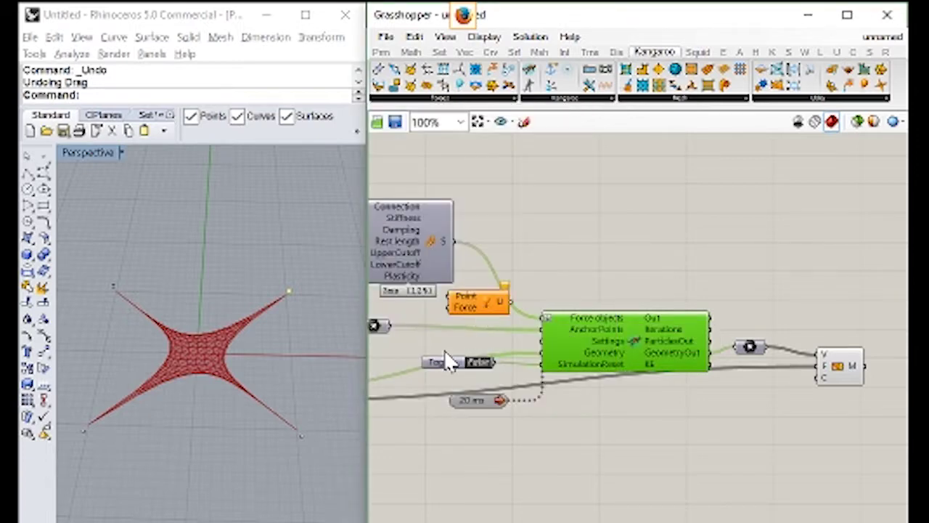
pyautogui.moveTo(457, 321); pyautogui.dragTo(642, 253, button='right')
pyautogui.moveTo(644, 234); pyautogui.dragTo(650, 254)
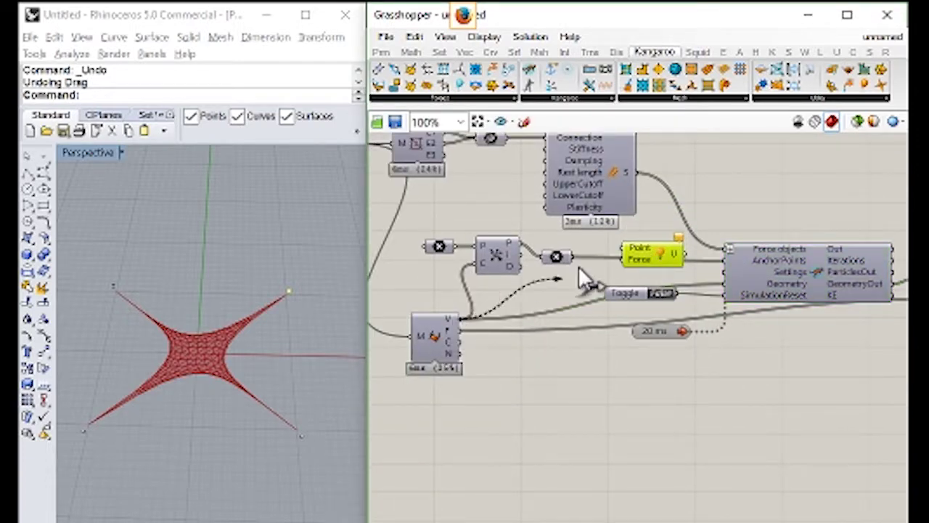
pyautogui.moveTo(579, 269); pyautogui.dragTo(631, 394)
pyautogui.click(593, 344)
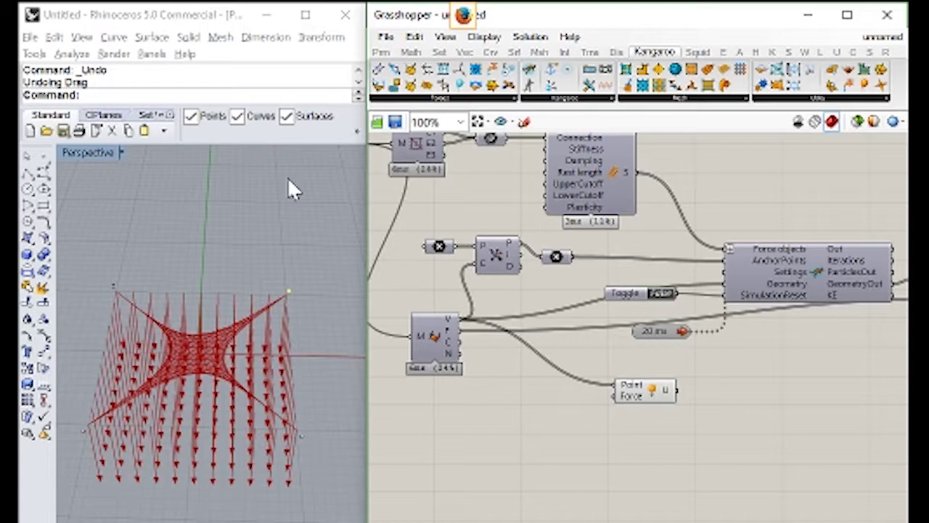
# Place a Unit Z vector component beside the Unary Force component and connect its output to the Force input
pyautogui.moveTo(261, 393); pyautogui.dragTo(216, 364, button='right')
pyautogui.scroll(1, 695, 333)
pyautogui.moveTo(663, 327); pyautogui.dragTo(624, 320, button='right')
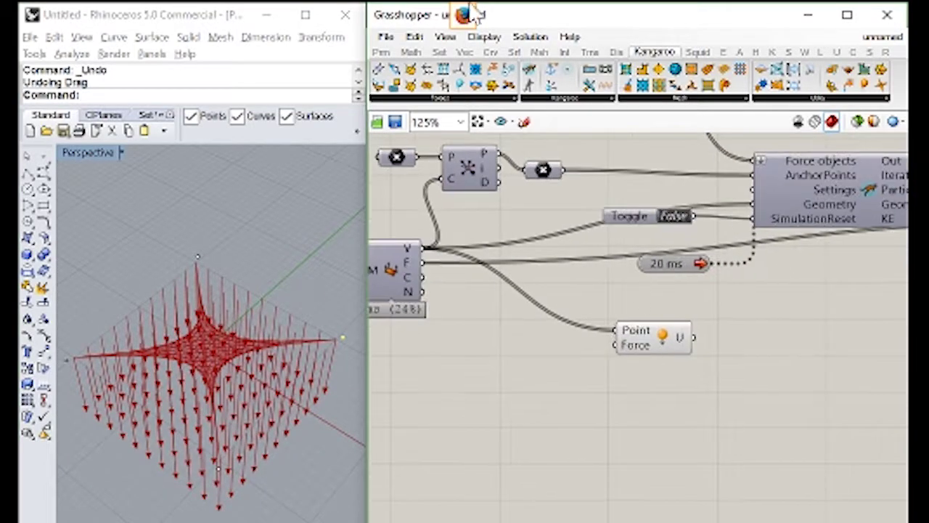
pyautogui.click(464, 53)
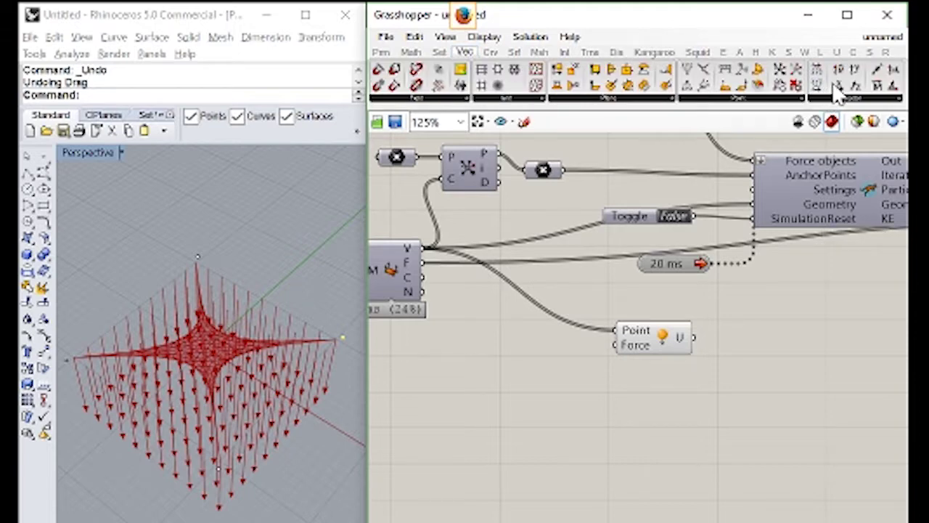
pyautogui.moveTo(839, 85); pyautogui.dragTo(554, 363)
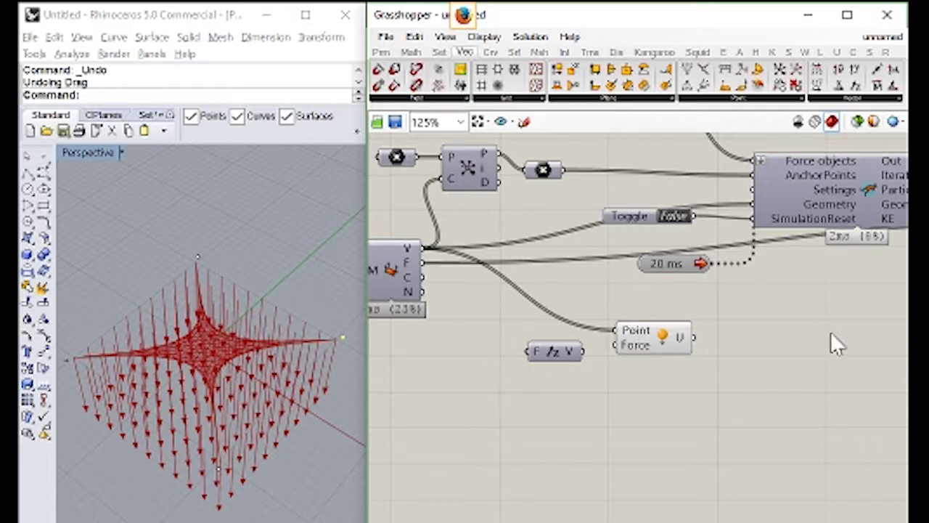
pyautogui.moveTo(581, 351); pyautogui.dragTo(616, 345)
# Add the Unary Force output to the simulation's Force objects alongside the springs, and set the reset toggle to True
pyautogui.moveTo(743, 340); pyautogui.dragTo(721, 388, button='right')
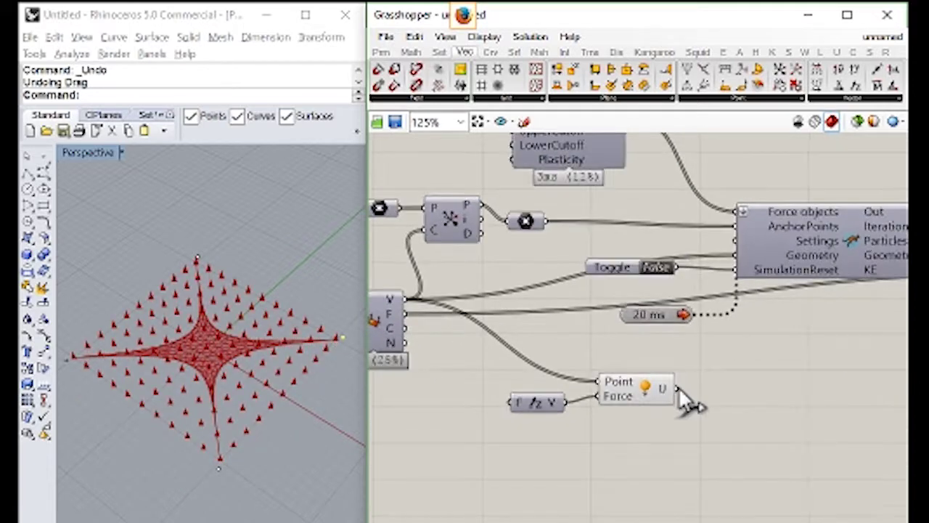
pyautogui.moveTo(678, 390); pyautogui.dragTo(742, 209)
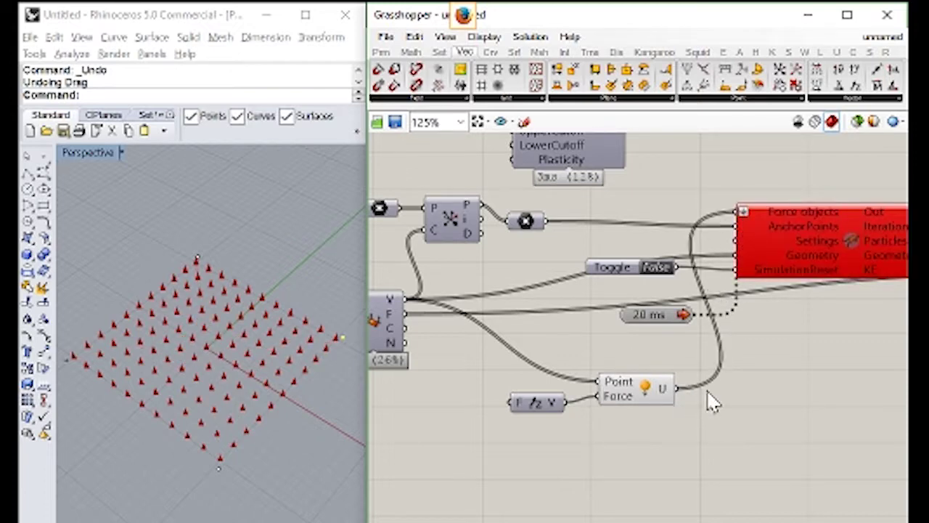
pyautogui.keyDown('shift'); pyautogui.moveTo(670, 411); pyautogui.dragTo(743, 209); pyautogui.keyUp('shift')
pyautogui.click(658, 268)
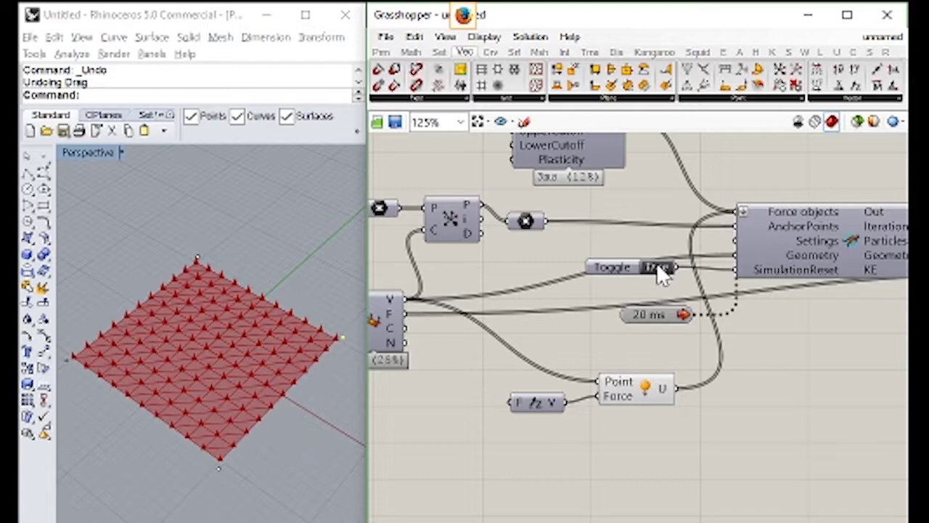
pyautogui.scroll(3, 183, 385)
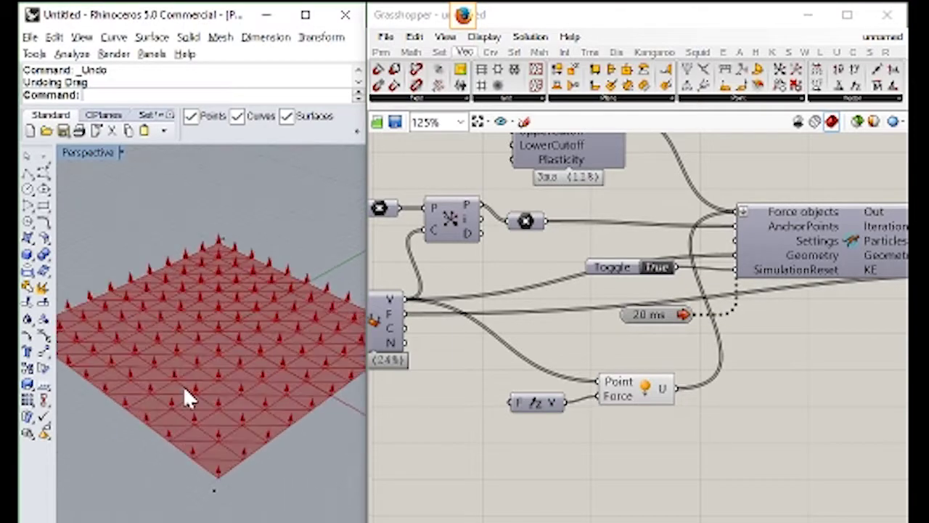
pyautogui.scroll(-1, 183, 385)
# Set the Stiffness of the Springs component to 1
pyautogui.moveTo(762, 349); pyautogui.dragTo(659, 338, button='right')
pyautogui.scroll(-2, 659, 339)
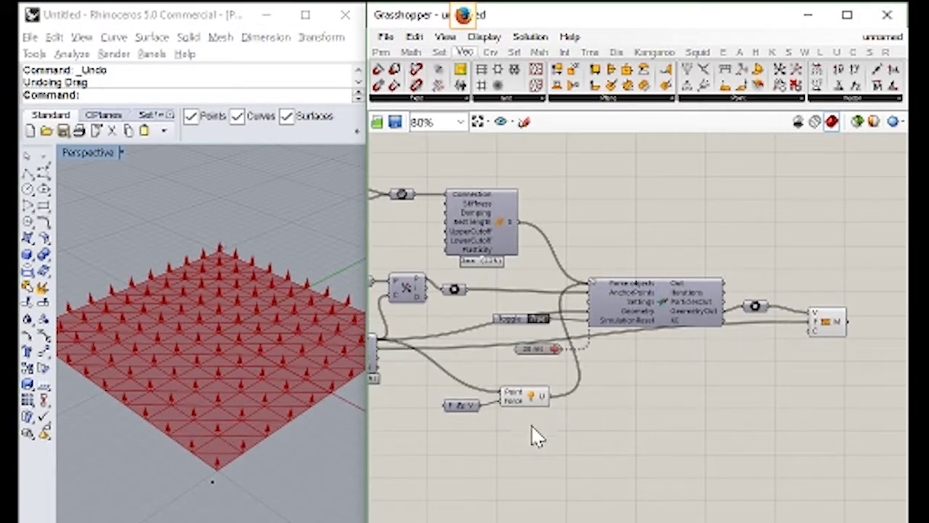
pyautogui.scroll(2, 535, 435)
pyautogui.moveTo(556, 176); pyautogui.dragTo(566, 285, button='right')
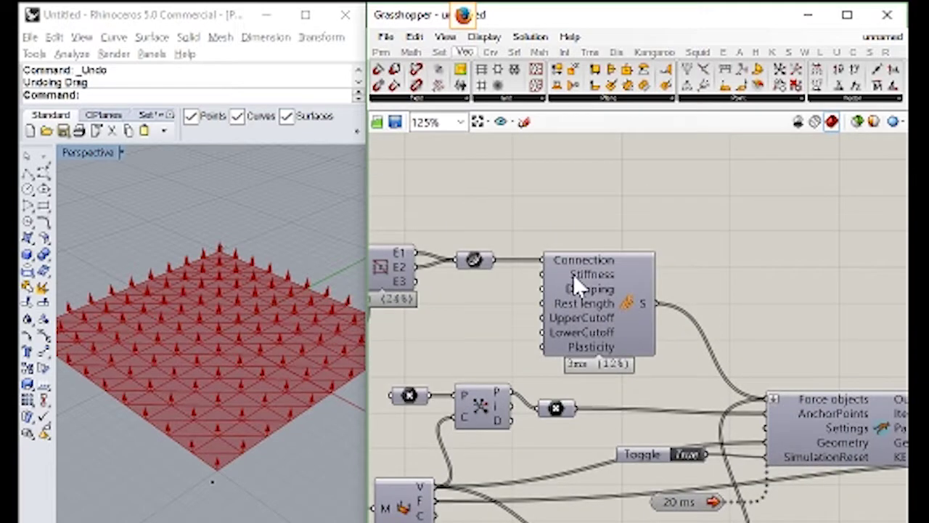
pyautogui.rightClick(574, 277)
pyautogui.moveTo(654, 408)
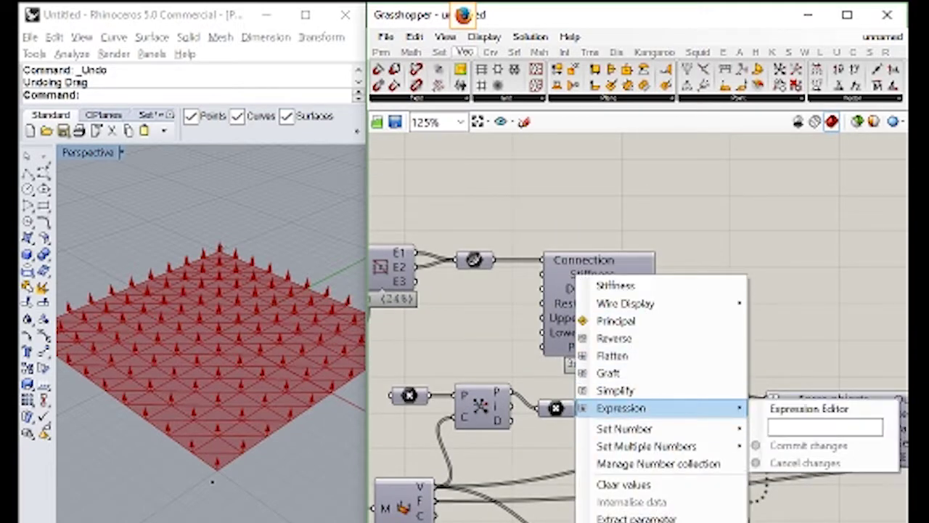
pyautogui.moveTo(709, 431)
pyautogui.write('1')
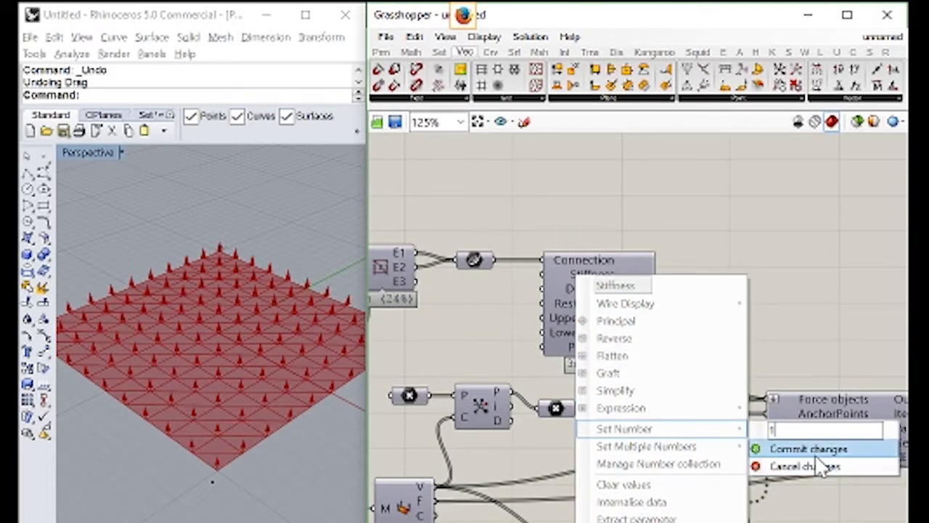
pyautogui.click(808, 449)
# Set the simulation reset toggle to False and examine how the mesh rises under the upward force
pyautogui.moveTo(726, 322); pyautogui.dragTo(560, 282, button='right')
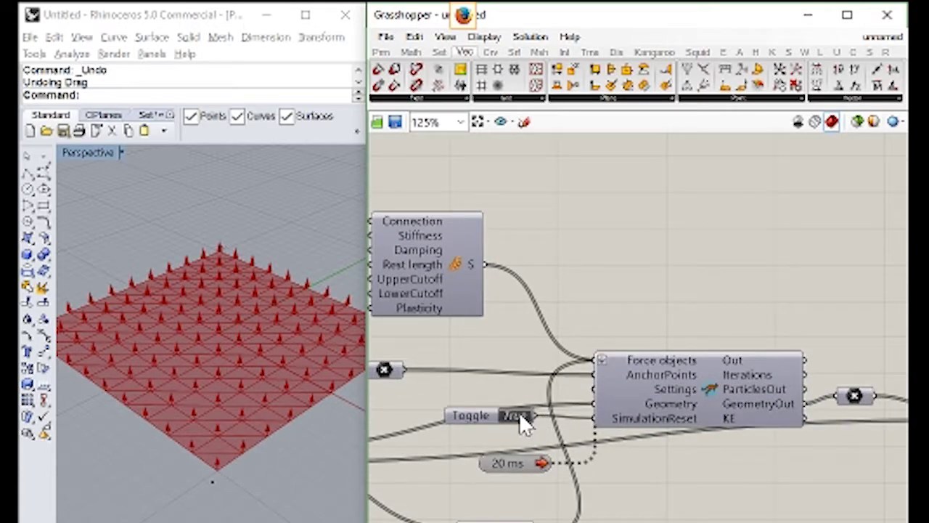
pyautogui.doubleClick(517, 415)
pyautogui.click(254, 378)
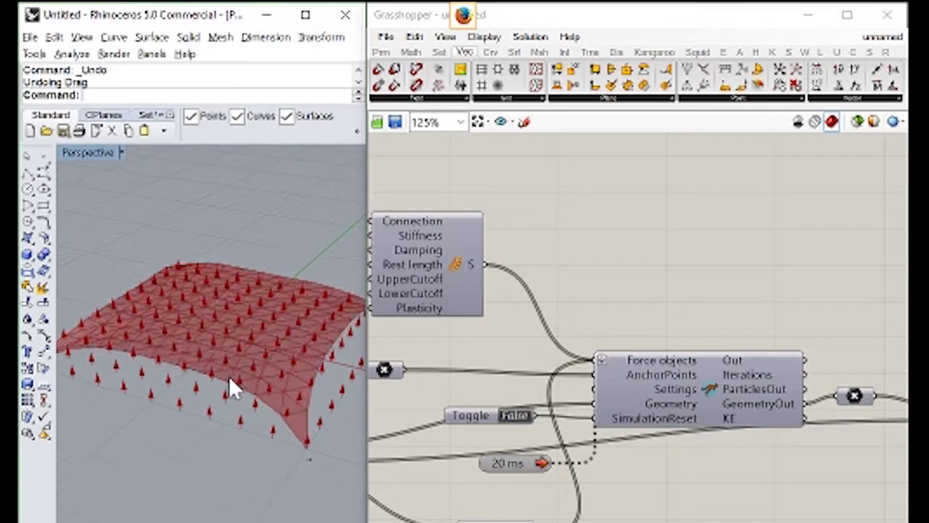
pyautogui.moveTo(230, 363)
pyautogui.mouseDown(button='right')
pyautogui.moveTo(234, 383)
pyautogui.moveTo(244, 379)
pyautogui.moveTo(193, 417)
pyautogui.moveTo(259, 363)
pyautogui.moveTo(235, 400)
pyautogui.moveTo(243, 435)
pyautogui.moveTo(247, 392)
pyautogui.moveTo(222, 374)
pyautogui.moveTo(265, 392)
pyautogui.moveTo(229, 392)
pyautogui.moveTo(240, 325)
pyautogui.moveTo(235, 375)
pyautogui.mouseUp(button='right')
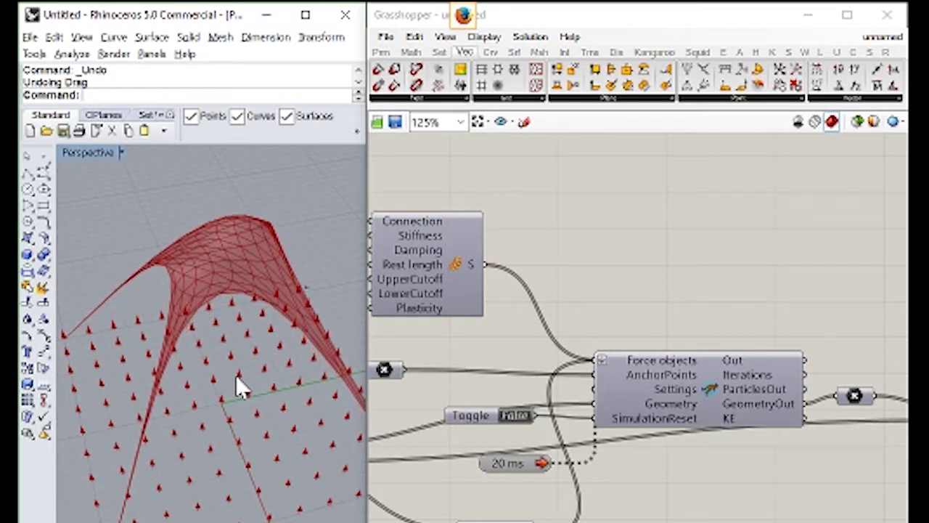
pyautogui.moveTo(235, 375); pyautogui.dragTo(237, 356, button='right')
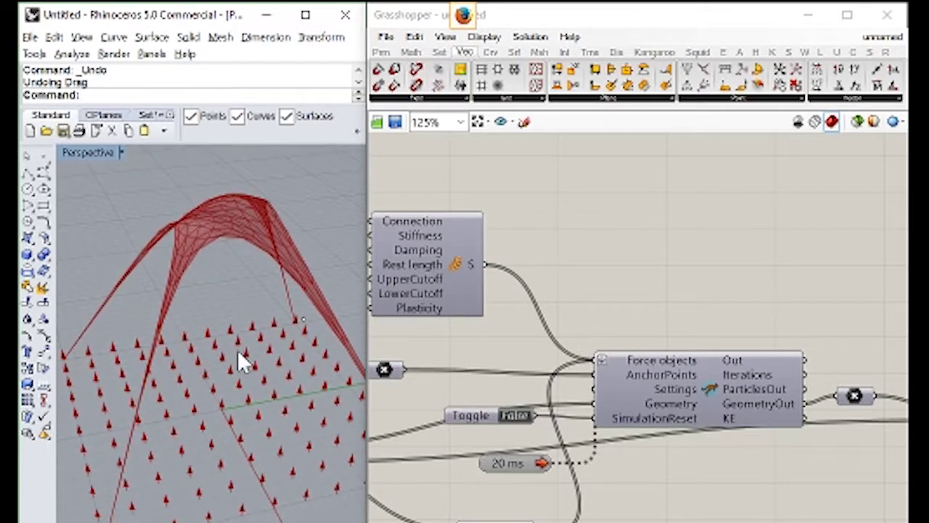
# Move the Springs component aside and feed the edge lines through a curve Length component into its Rest length input
pyautogui.moveTo(447, 326); pyautogui.dragTo(597, 270, button='right')
pyautogui.scroll(3, 600, 270)
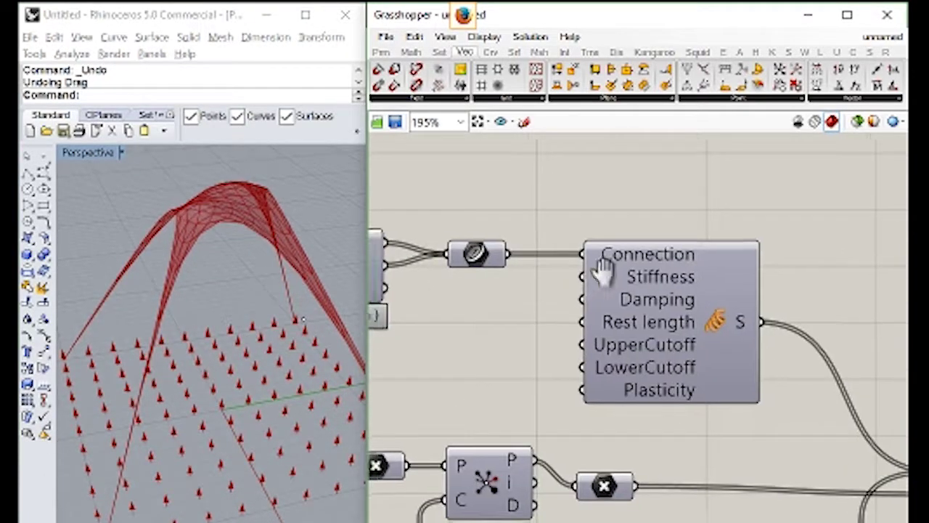
pyautogui.scroll(-3, 673, 286)
pyautogui.moveTo(673, 286); pyautogui.dragTo(739, 269)
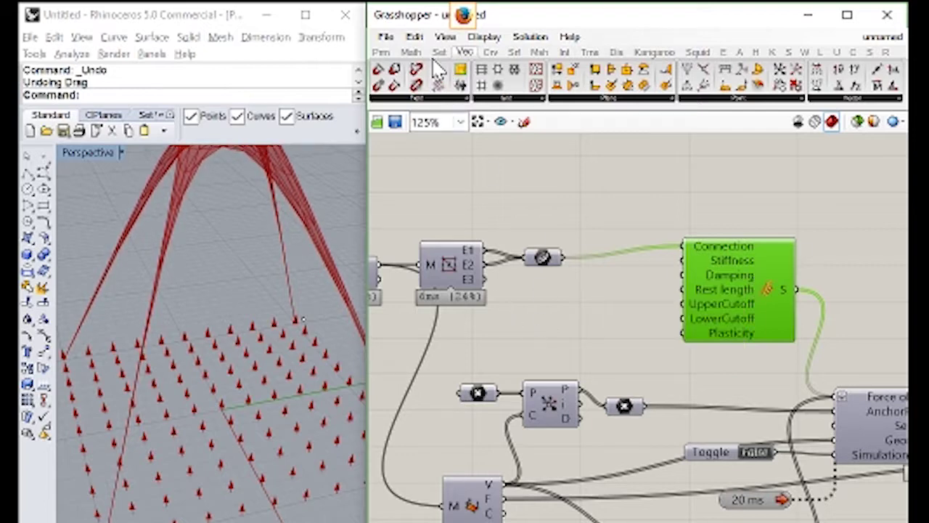
pyautogui.click(489, 52)
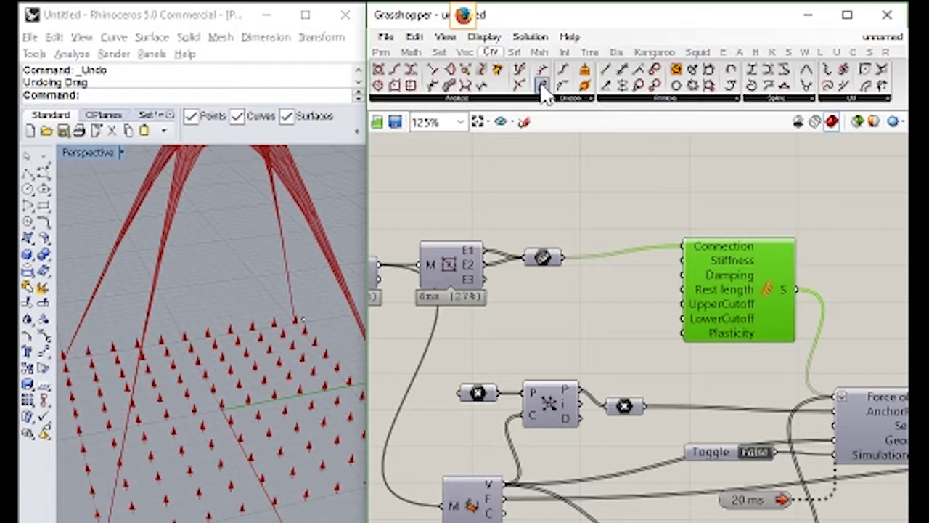
pyautogui.moveTo(541, 85); pyautogui.dragTo(570, 317)
pyautogui.moveTo(564, 257); pyautogui.dragTo(546, 318)
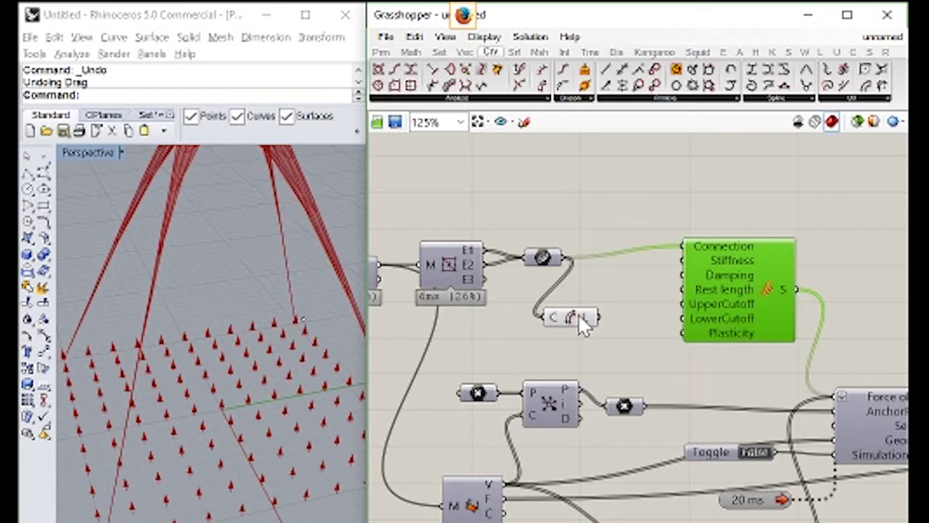
pyautogui.moveTo(599, 316); pyautogui.dragTo(684, 290)
# Restart the simulation with the reset toggle and set the Stiffness of the Springs component to 100
pyautogui.moveTo(693, 380); pyautogui.dragTo(621, 355, button='right')
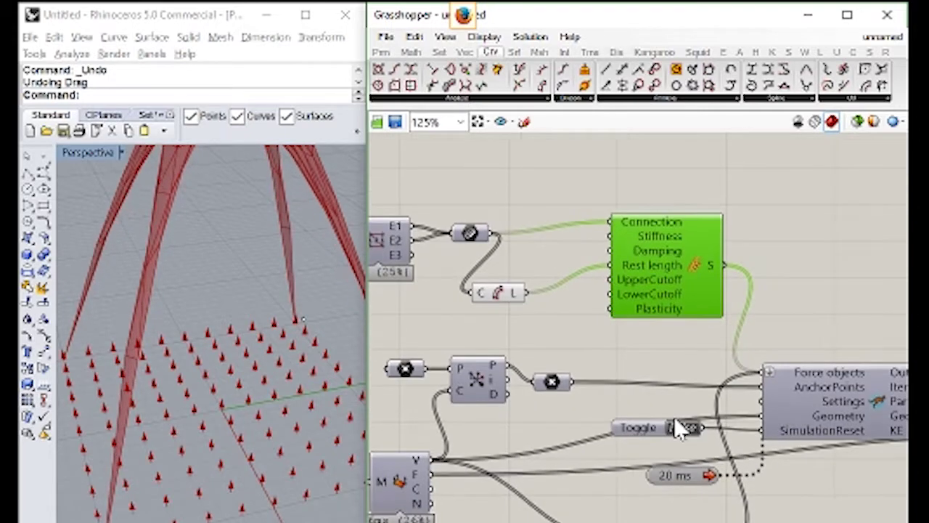
pyautogui.doubleClick(679, 425)
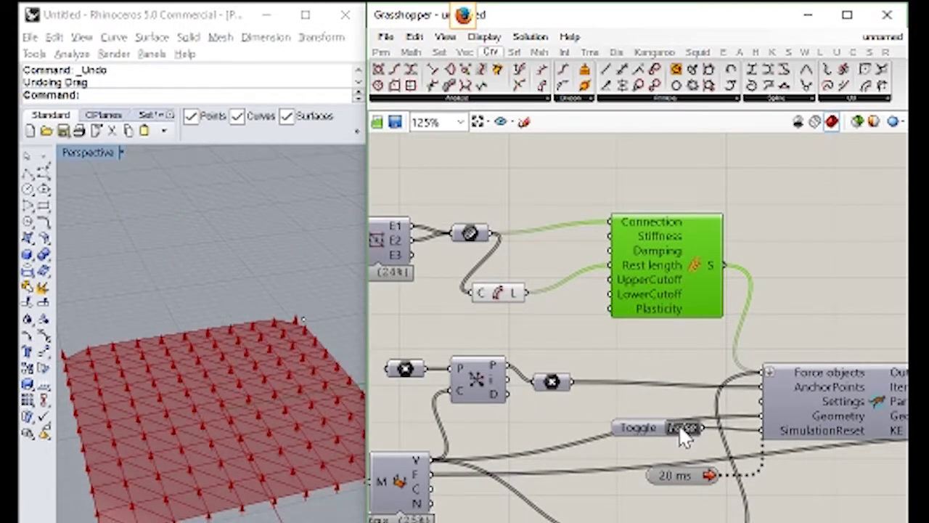
pyautogui.rightClick(643, 241)
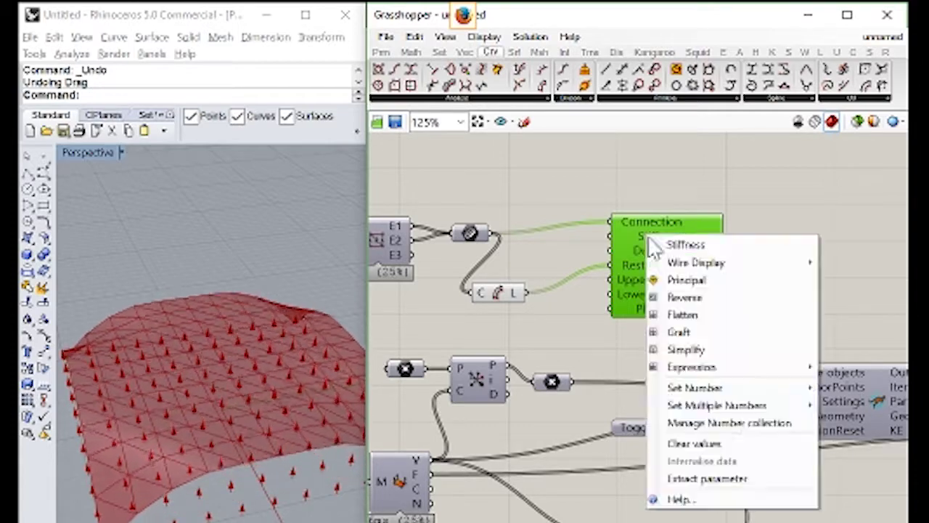
pyautogui.moveTo(735, 391)
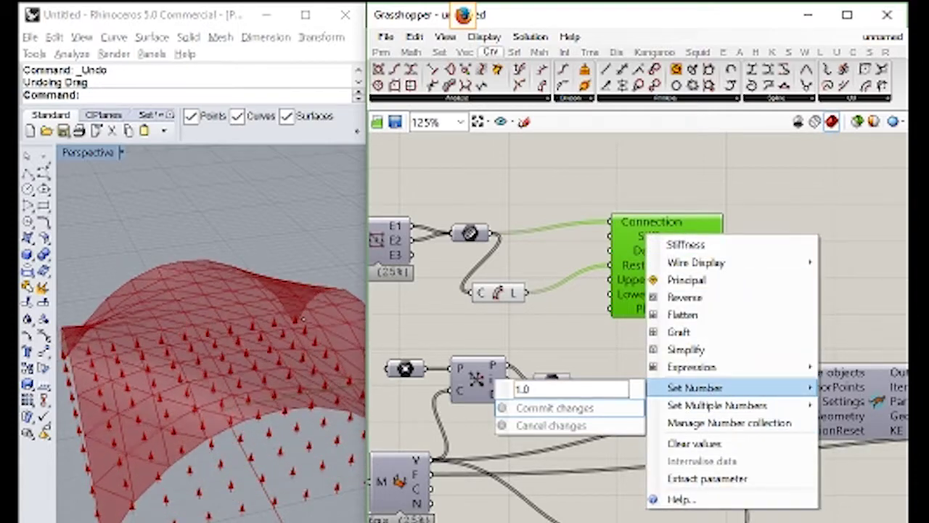
pyautogui.write('100')
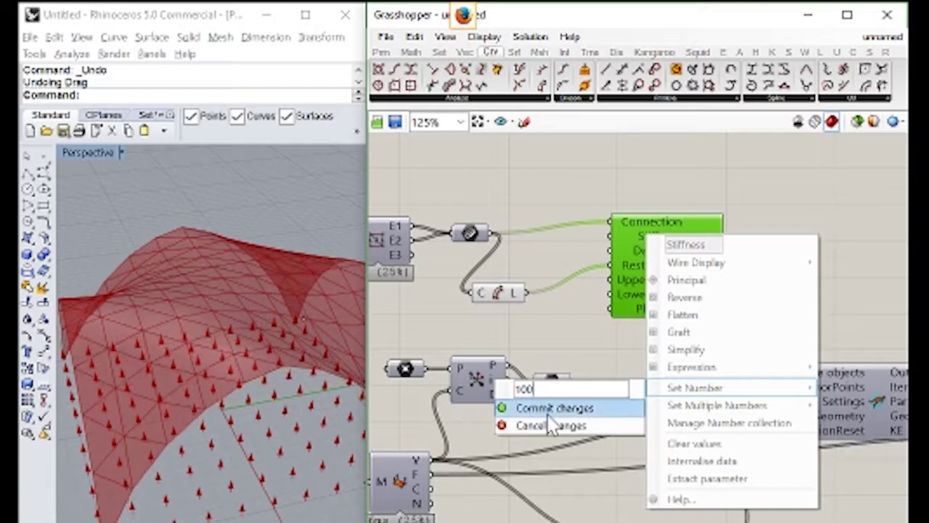
pyautogui.click(550, 410)
pyautogui.click(261, 408)
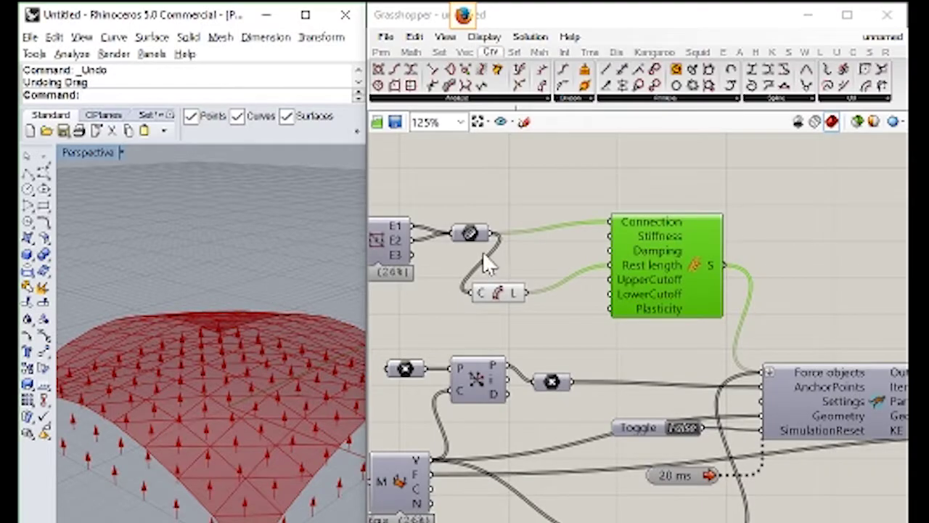
pyautogui.click(696, 205)
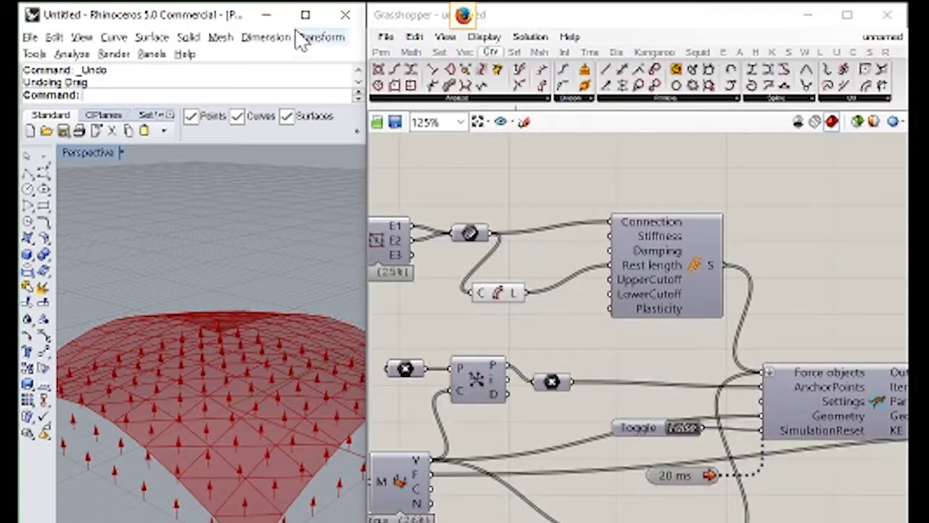
# Maximize the Rhino window, minimize Grasshopper, and examine the inflated mesh in the Perspective view
pyautogui.click(316, 78)
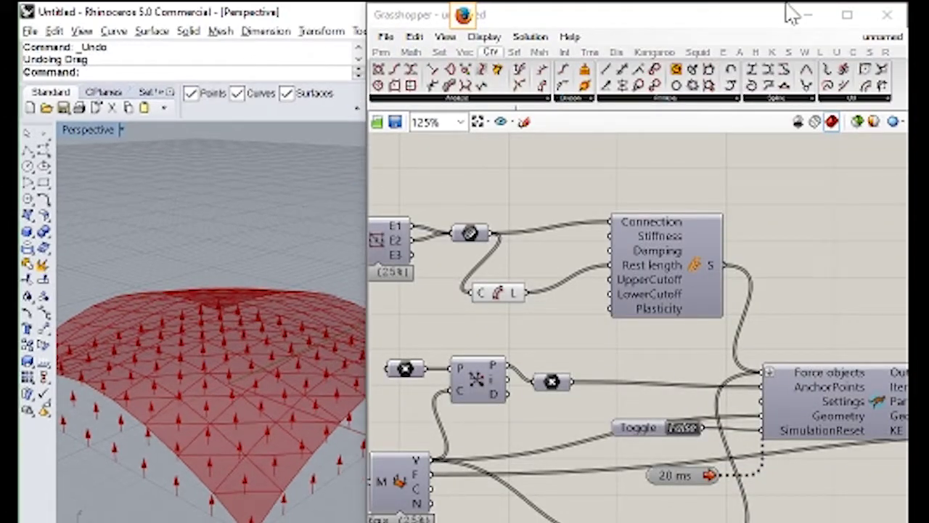
pyautogui.click(812, 21)
pyautogui.moveTo(452, 320); pyautogui.dragTo(511, 341, button='right')
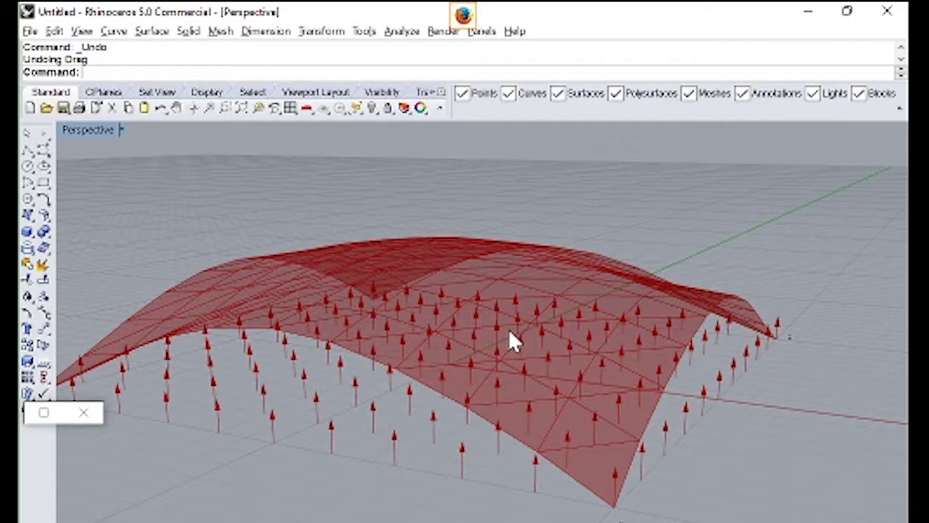
# Restore Grasshopper and arrange the Rhino and Grasshopper windows side by side
pyautogui.click(44, 413)
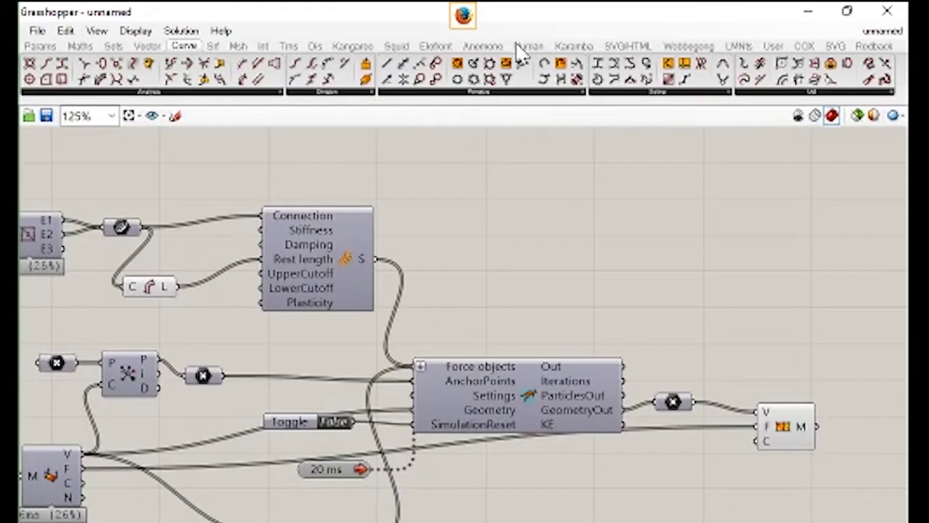
pyautogui.moveTo(380, 22); pyautogui.dragTo(926, 218)
pyautogui.click(305, 208)
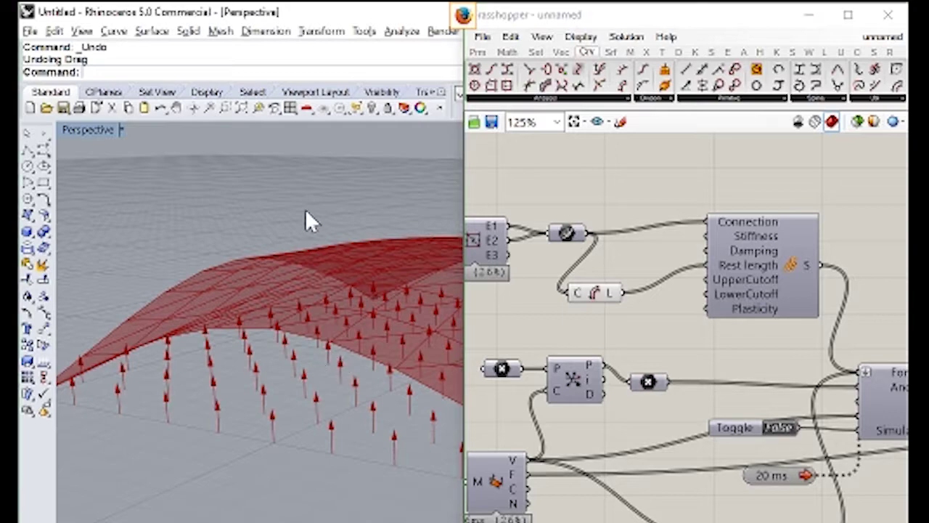
pyautogui.press('super+Left')
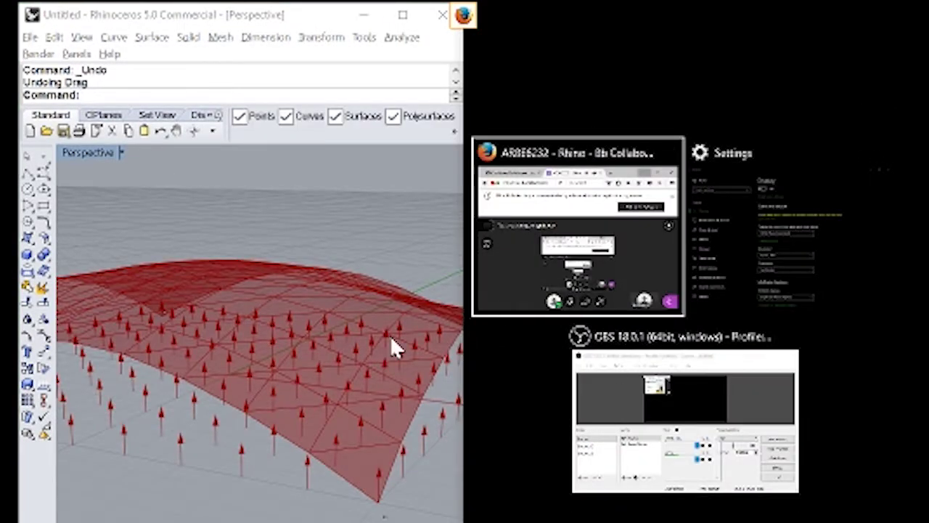
pyautogui.click(394, 349)
# Add a number slider, connect it to the factor input of the Unit Z component, and set it to 1.000
pyautogui.moveTo(659, 425); pyautogui.dragTo(696, 373, button='right')
pyautogui.scroll(3, 697, 373)
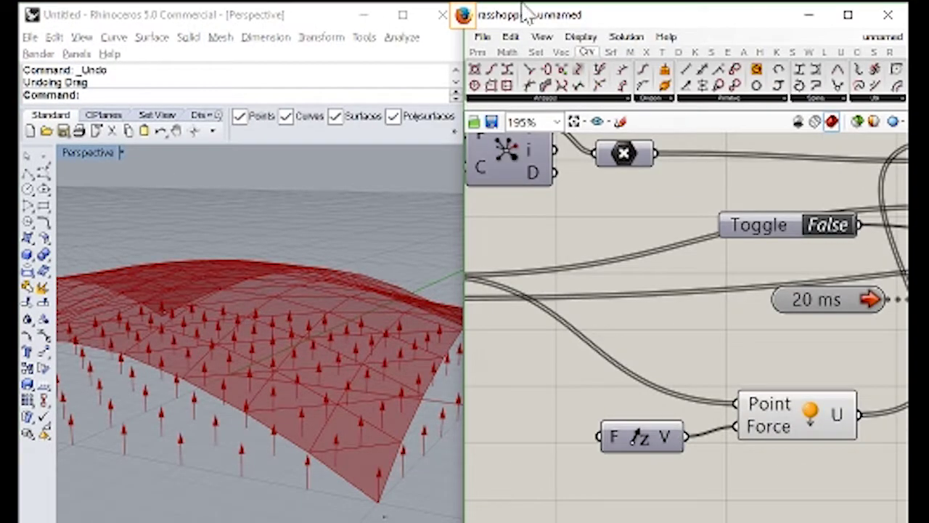
pyautogui.click(477, 52)
pyautogui.moveTo(679, 72); pyautogui.dragTo(512, 468)
pyautogui.moveTo(512, 468); pyautogui.dragTo(715, 429, button='right')
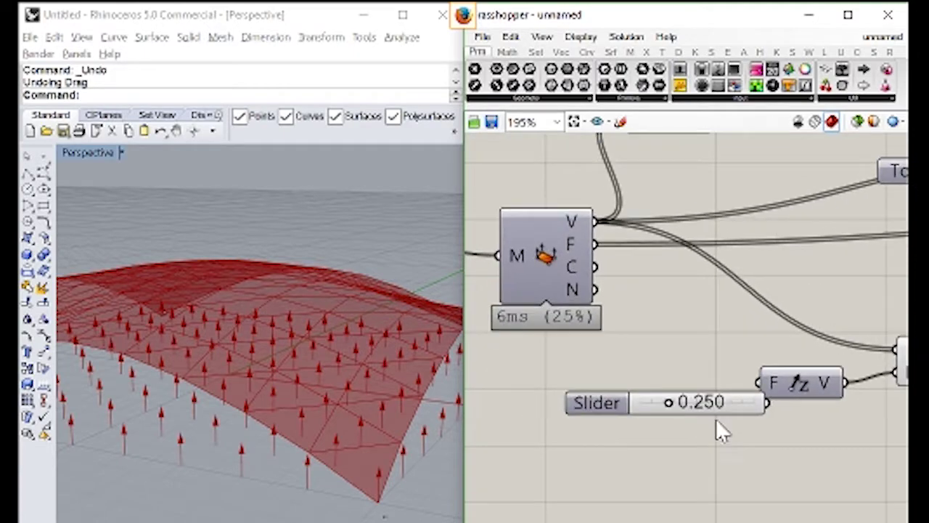
pyautogui.moveTo(716, 418); pyautogui.dragTo(758, 383)
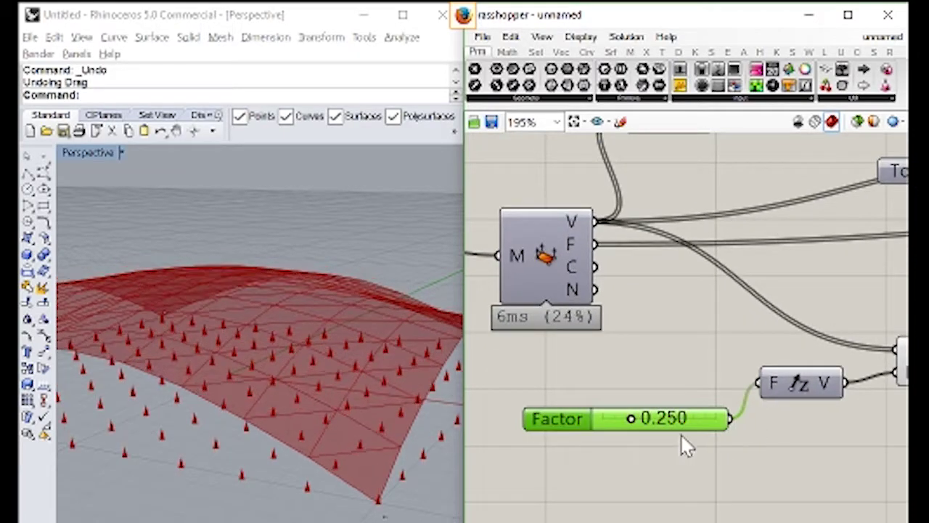
pyautogui.moveTo(629, 418); pyautogui.dragTo(825, 410)
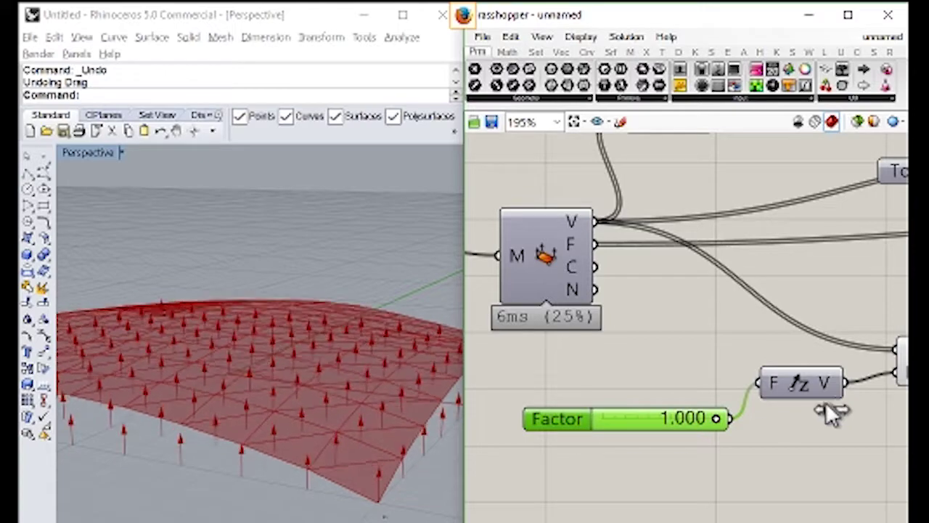
# Raise the Factor slider's maximum to 100 and set its value to 6.632
pyautogui.doubleClick(559, 429)
pyautogui.click(544, 468)
pyautogui.write('100')
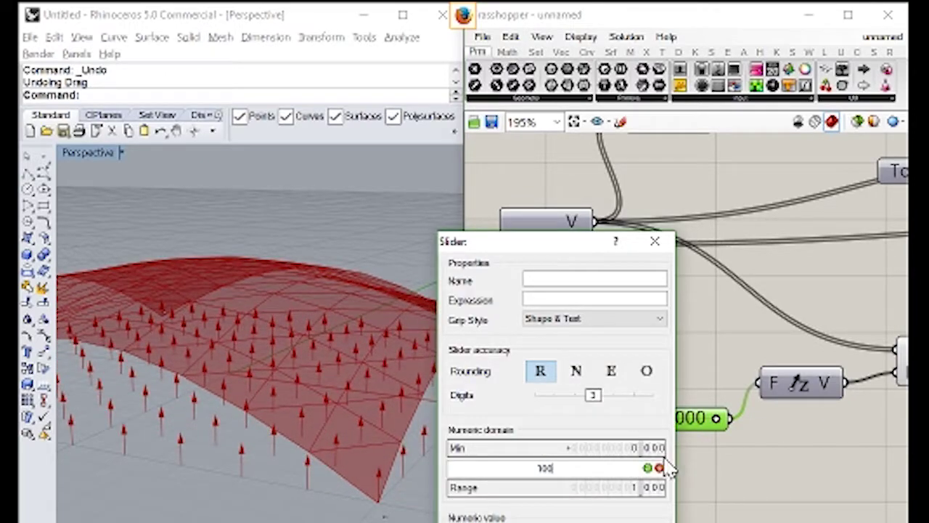
pyautogui.press('Return')
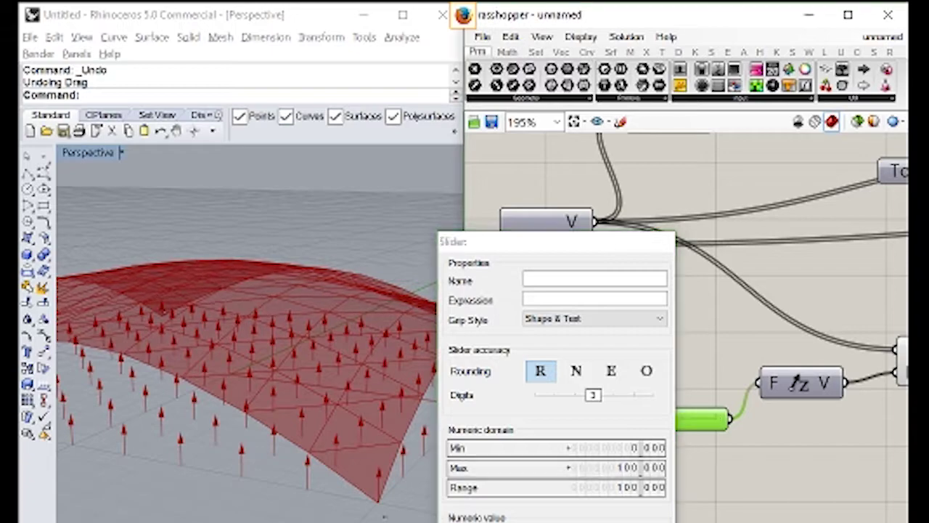
pyautogui.press('Return')
pyautogui.moveTo(604, 412); pyautogui.dragTo(606, 414)
# Examine the inflated mesh and its upward force arrows from several angles in the Perspective view
pyautogui.moveTo(232, 349); pyautogui.dragTo(244, 410, button='right')
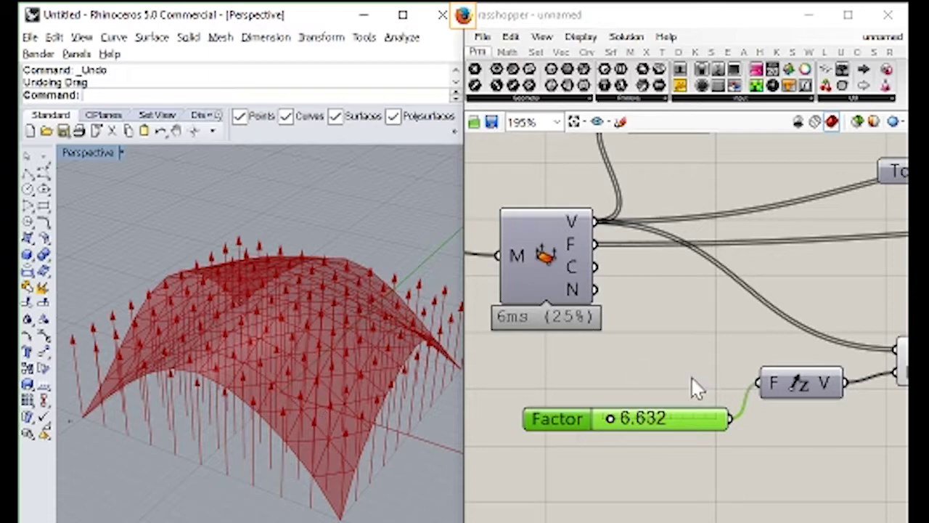
pyautogui.moveTo(369, 377); pyautogui.dragTo(297, 404, button='right')
pyautogui.scroll(-3, 348, 392)
pyautogui.scroll(3, 312, 399)
pyautogui.scroll(-3, 294, 388)
pyautogui.scroll(4, 299, 381)
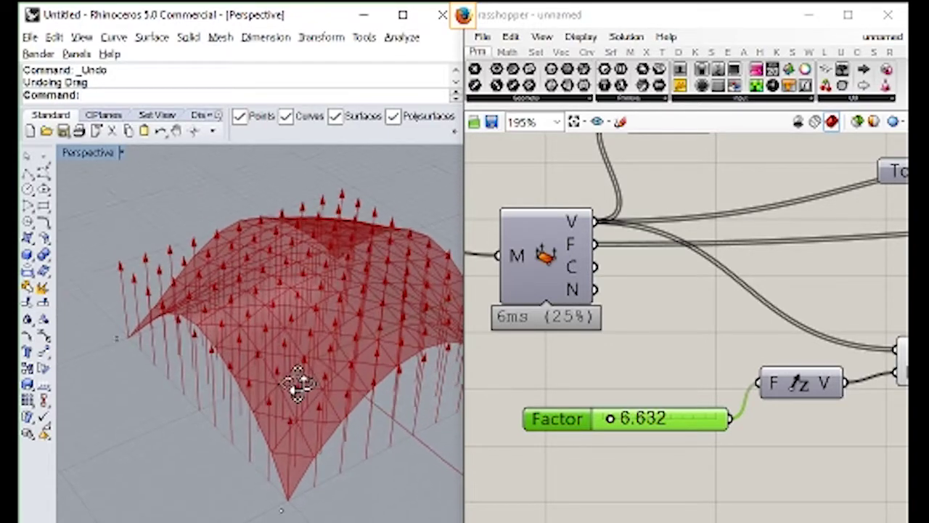
pyautogui.moveTo(698, 353); pyautogui.dragTo(672, 411, button='right')
pyautogui.scroll(-3, 659, 390)
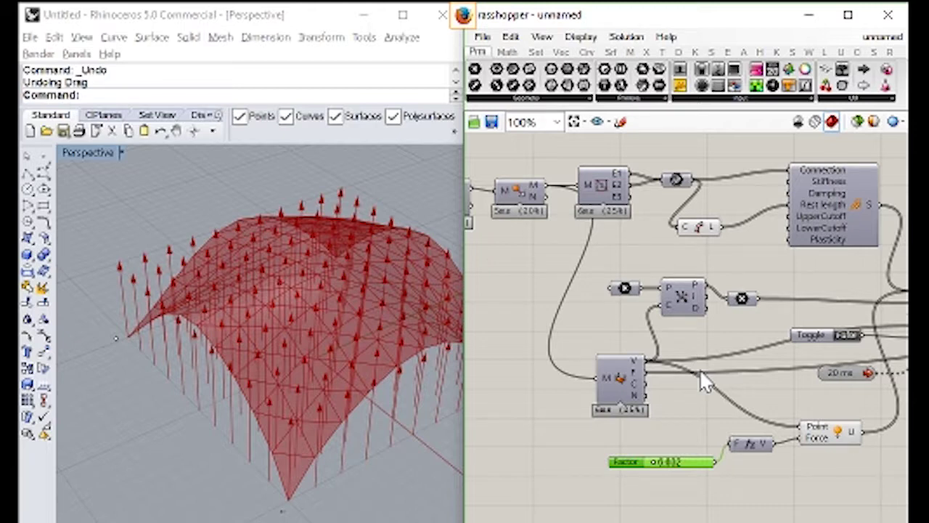
pyautogui.scroll(-4, 237, 467)
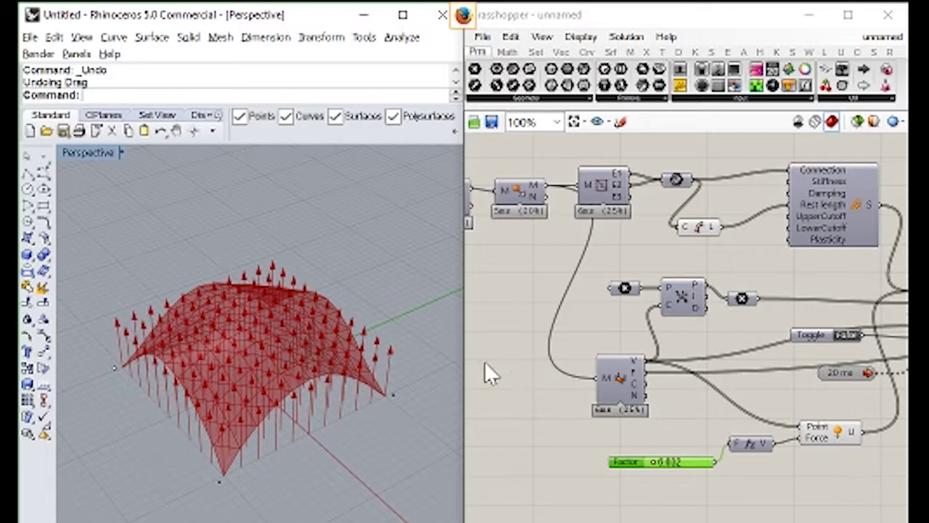
# Add a List Length component and feed it the vertices output of the deconstructed mesh
pyautogui.moveTo(698, 376); pyautogui.dragTo(642, 270, button='right')
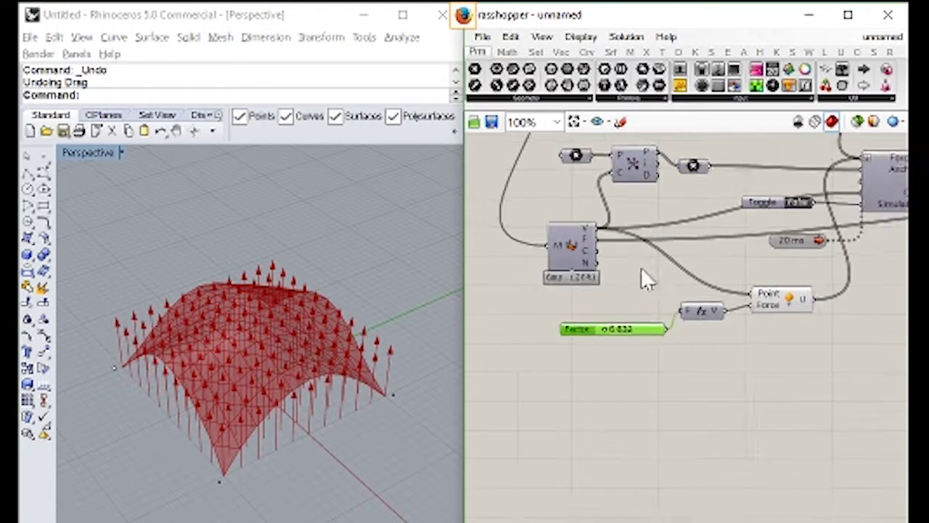
pyautogui.scroll(1, 644, 280)
pyautogui.click(535, 52)
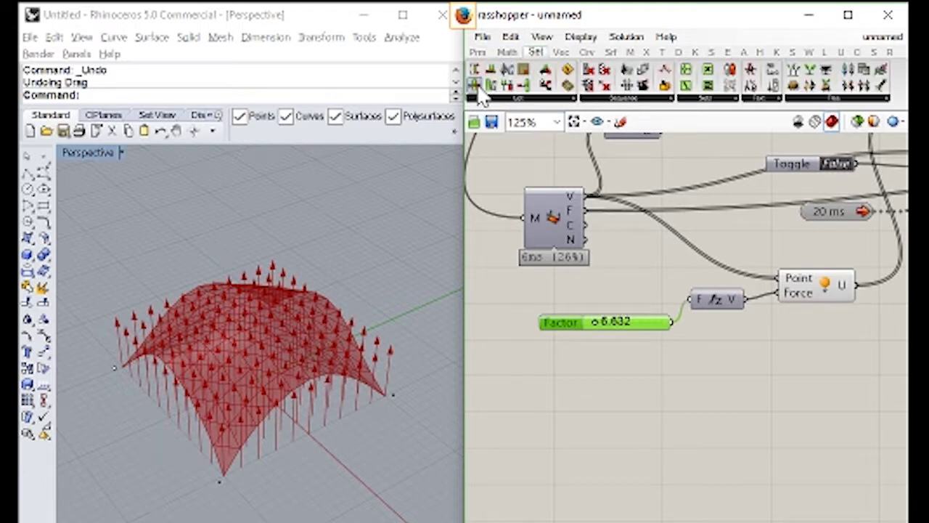
pyautogui.moveTo(473, 85); pyautogui.dragTo(513, 306)
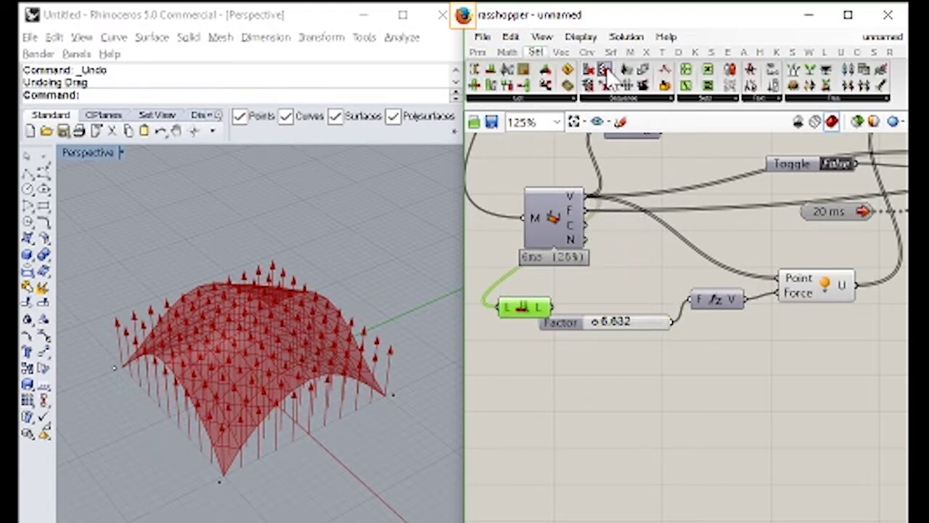
# Replace the Factor slider with a Series component that takes its count from List Length and feeds the Unit Z factor
pyautogui.moveTo(625, 85); pyautogui.dragTo(628, 299)
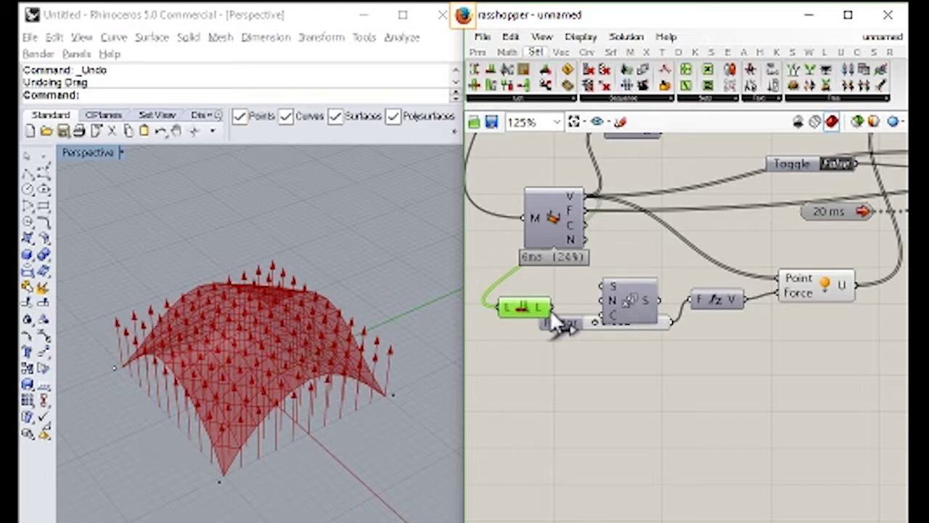
pyautogui.moveTo(549, 308); pyautogui.dragTo(691, 300)
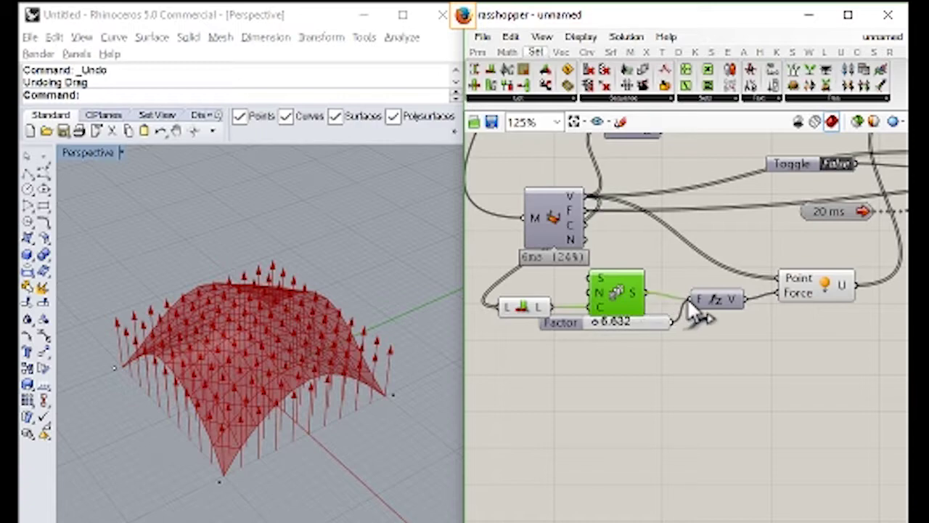
pyautogui.moveTo(651, 324); pyautogui.dragTo(647, 350)
pyautogui.press('Delete')
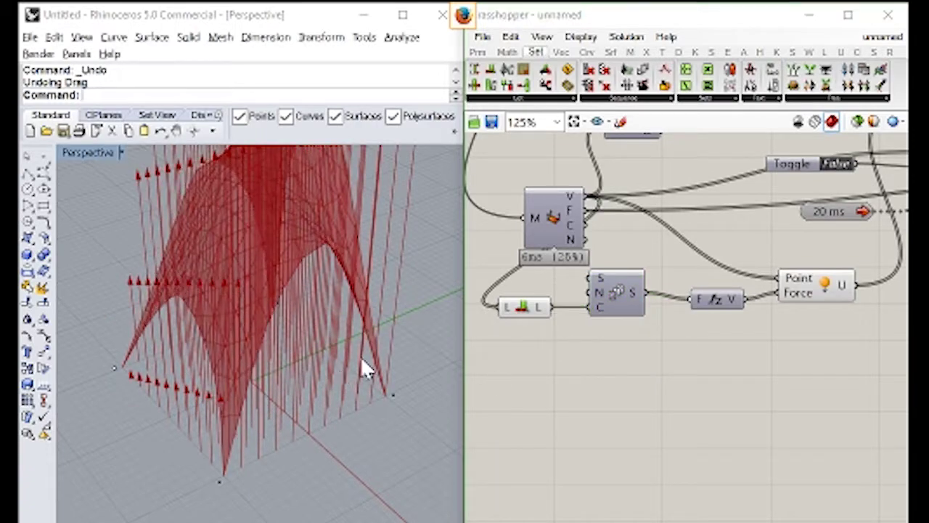
# Turn off the preview of the unary force component to hide the force arrows around the mesh
pyautogui.moveTo(361, 369); pyautogui.dragTo(176, 398, button='right')
pyautogui.moveTo(288, 410); pyautogui.dragTo(242, 449, button='right')
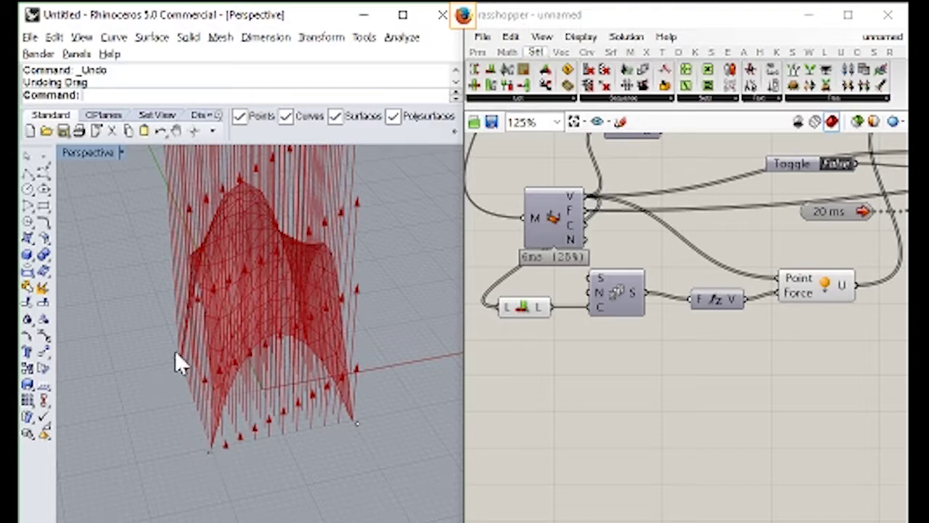
pyautogui.moveTo(186, 363); pyautogui.dragTo(249, 377, button='right')
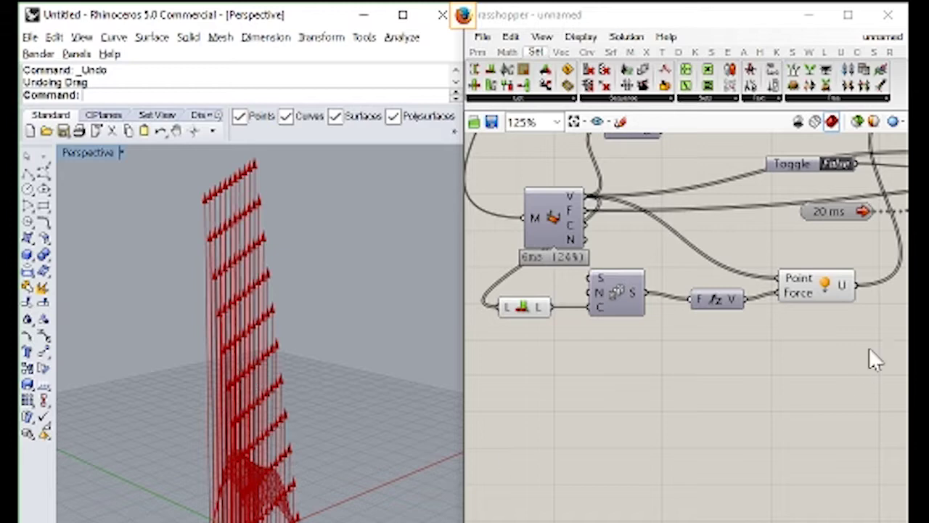
pyautogui.moveTo(868, 347); pyautogui.dragTo(827, 376, button='right')
pyautogui.click(774, 314)
pyautogui.middleClick(775, 314)
pyautogui.click(818, 272)
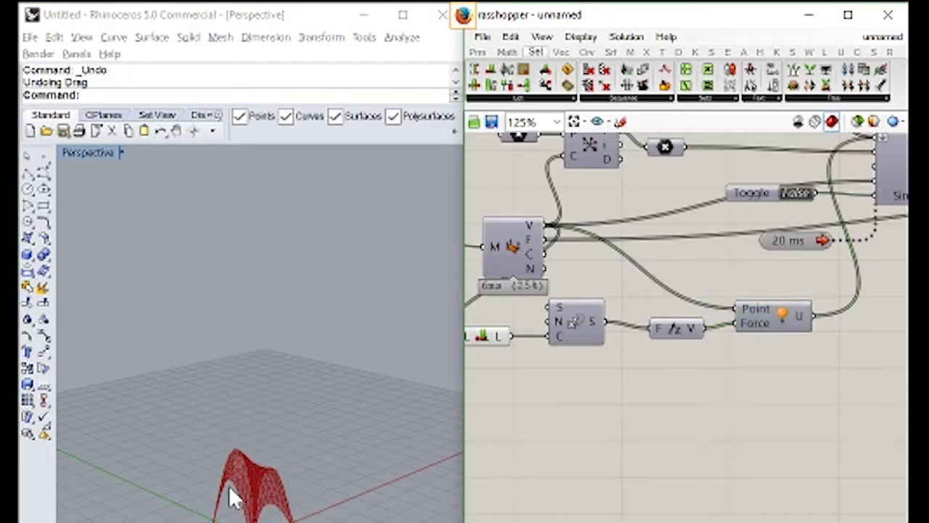
# Move one of the mesh's corner anchor points to a new position in the Perspective view
pyautogui.moveTo(234, 494); pyautogui.dragTo(242, 383, button='right')
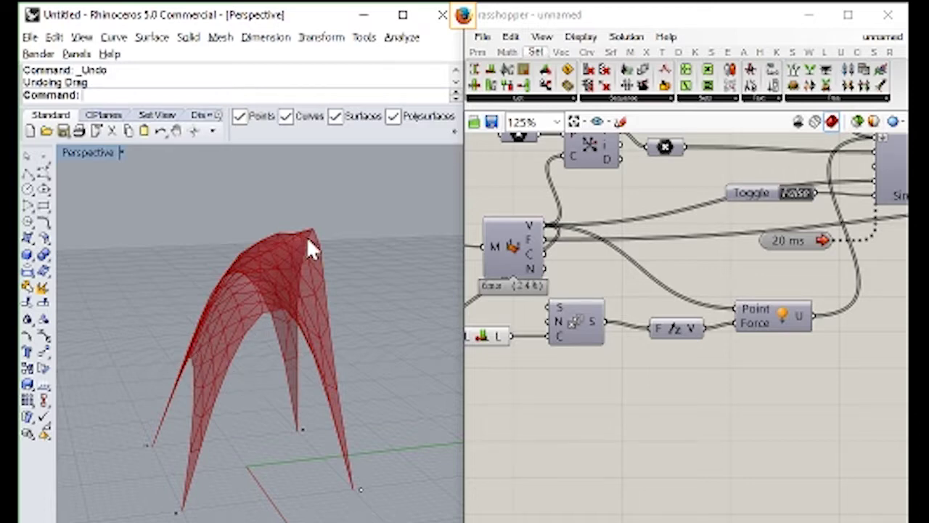
pyautogui.moveTo(616, 343); pyautogui.dragTo(636, 398, button='right')
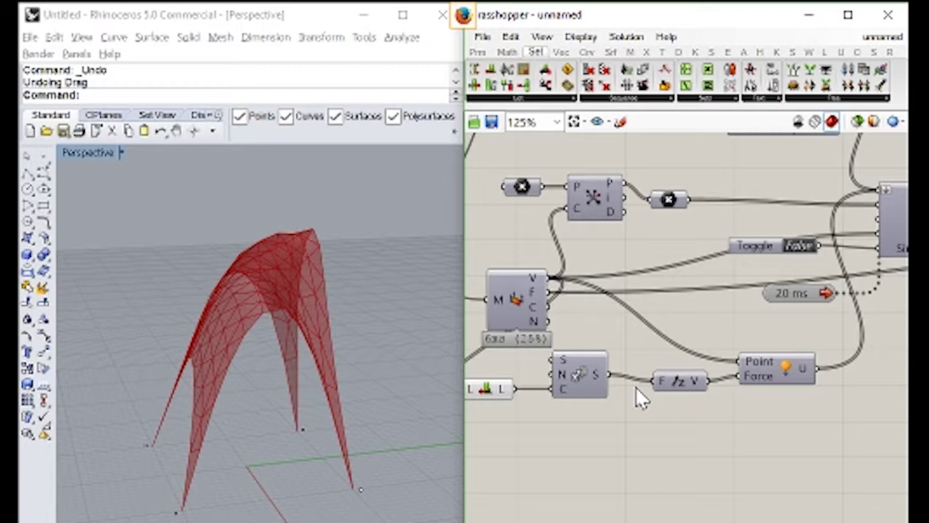
pyautogui.moveTo(332, 501); pyautogui.dragTo(228, 357, button='right')
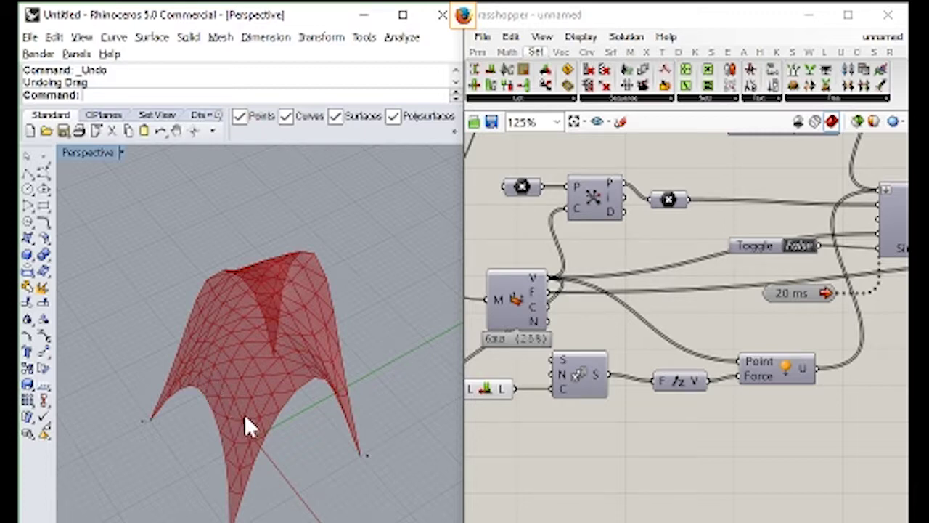
pyautogui.moveTo(367, 452); pyautogui.dragTo(267, 434)
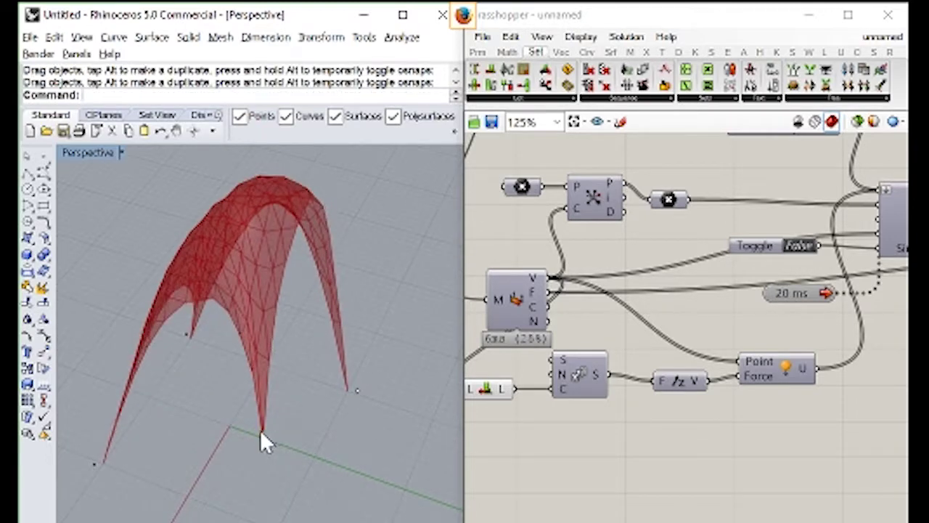
# Add a number slider, connect it to the step input of the Series component, and set it to 0.048
pyautogui.moveTo(254, 440); pyautogui.dragTo(295, 353, button='right')
pyautogui.scroll(-6, 660, 473)
pyautogui.scroll(3, 675, 443)
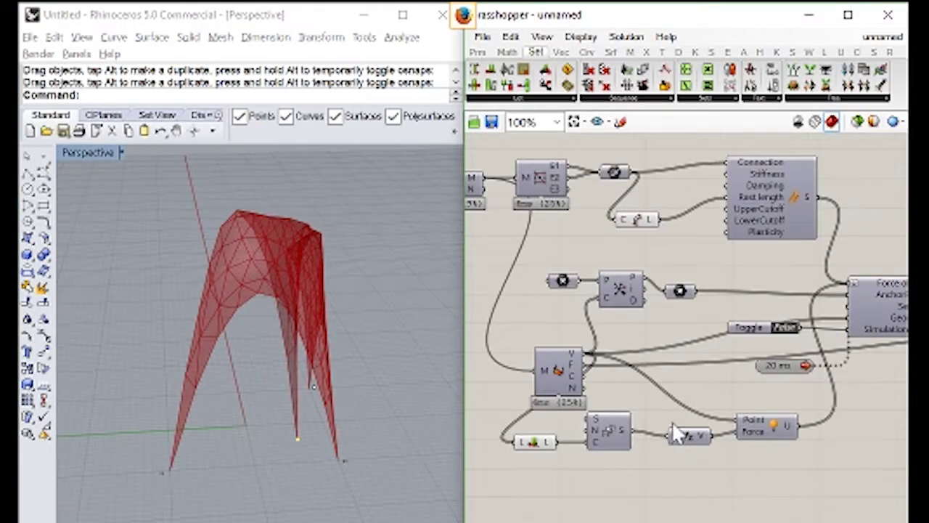
pyautogui.click(477, 53)
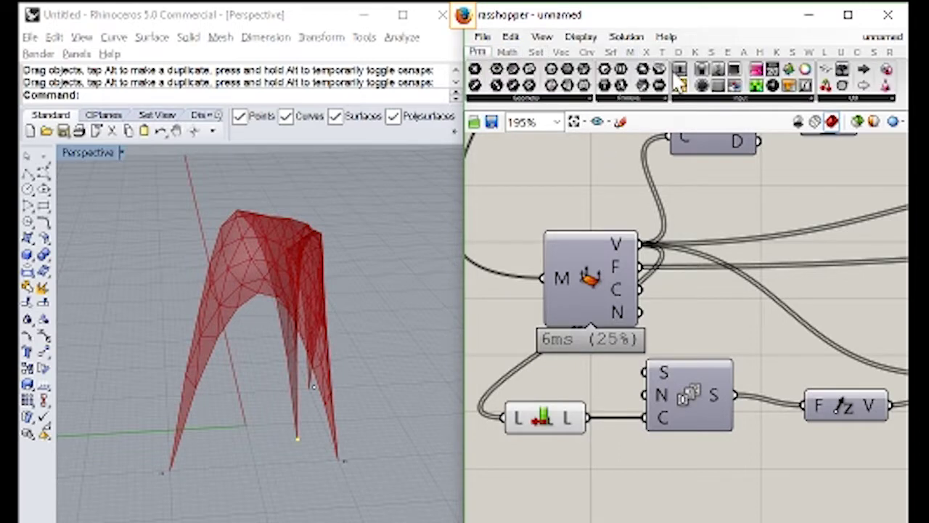
pyautogui.moveTo(679, 69); pyautogui.dragTo(523, 491)
pyautogui.moveTo(582, 473); pyautogui.dragTo(649, 398)
pyautogui.moveTo(505, 496); pyautogui.dragTo(607, 502, button='right')
pyautogui.moveTo(602, 486); pyautogui.dragTo(565, 483)
# Reposition the corner anchor points in Rhino to reshape the inflated mesh, and inspect the new form
pyautogui.moveTo(179, 429); pyautogui.dragTo(236, 409, button='right')
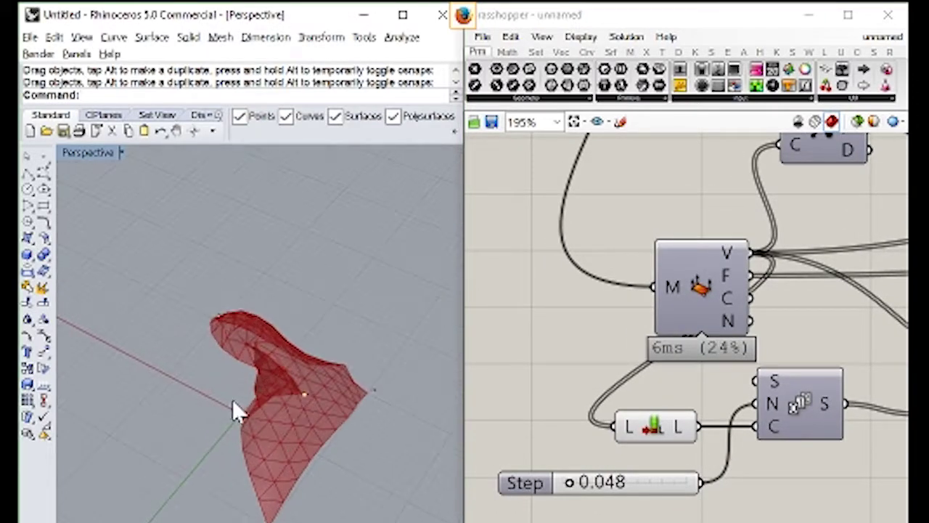
pyautogui.moveTo(145, 394); pyautogui.dragTo(254, 383, button='right')
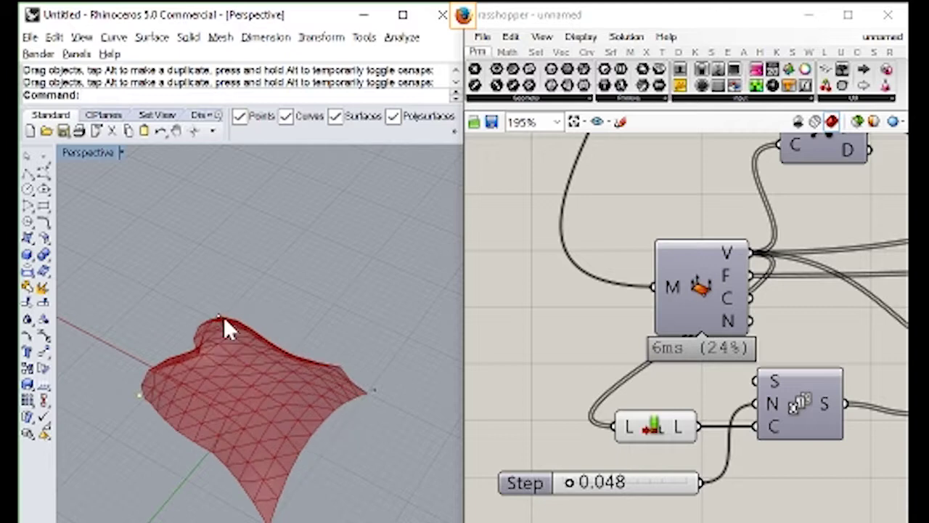
pyautogui.moveTo(223, 317); pyautogui.dragTo(234, 372)
pyautogui.moveTo(143, 397); pyautogui.dragTo(286, 435, button='right')
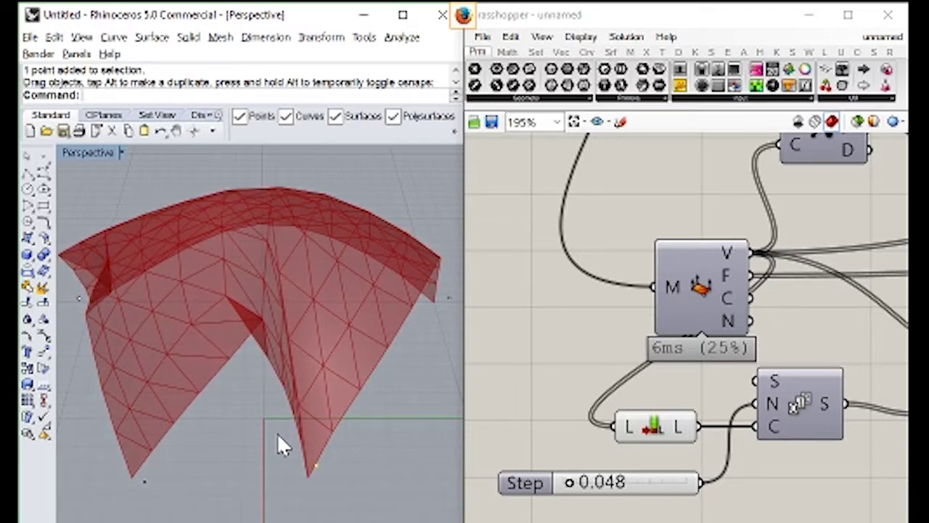
pyautogui.moveTo(308, 257); pyautogui.dragTo(257, 359, button='right')
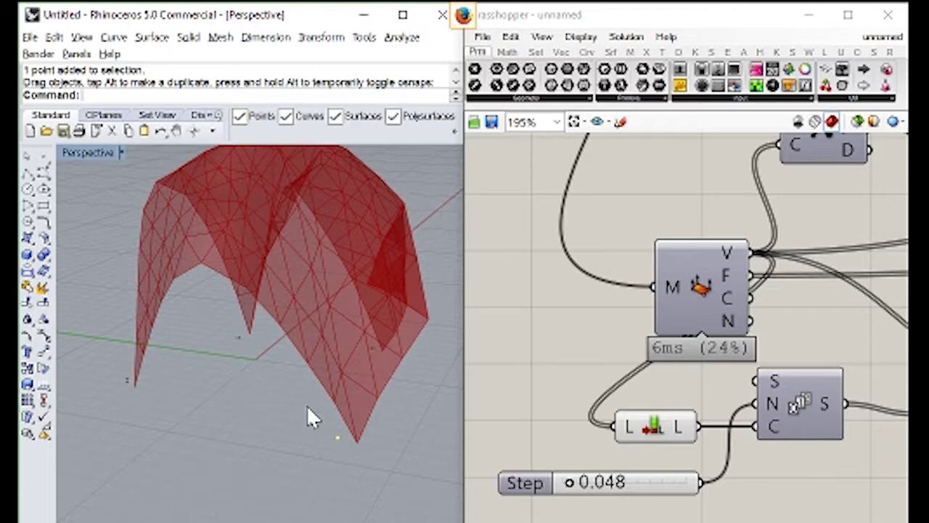
# Bake the mesh from the Construct Mesh component at the end of the definition into Rhino
pyautogui.moveTo(669, 335); pyautogui.dragTo(466, 317, button='right')
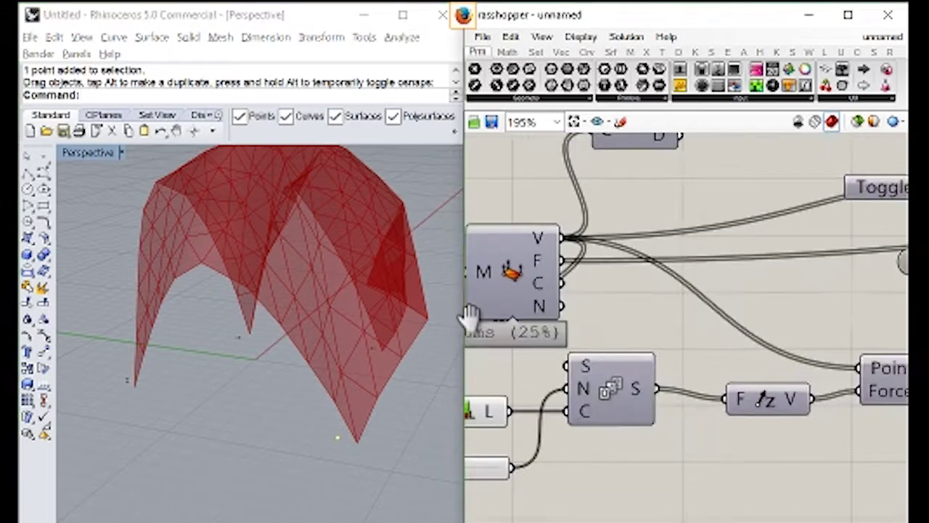
pyautogui.scroll(-4, 467, 317)
pyautogui.moveTo(881, 296); pyautogui.dragTo(673, 354, button='right')
pyautogui.scroll(2, 673, 353)
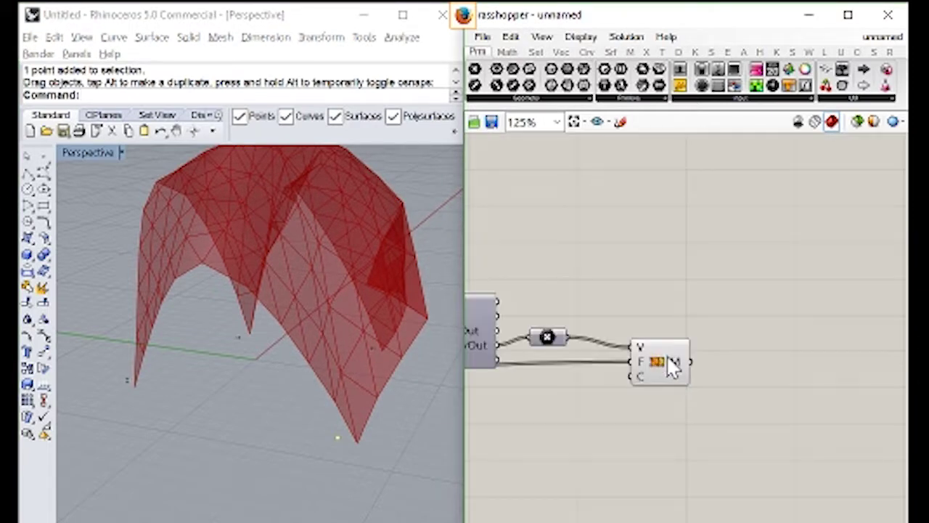
pyautogui.click(672, 354)
pyautogui.middleClick(671, 346)
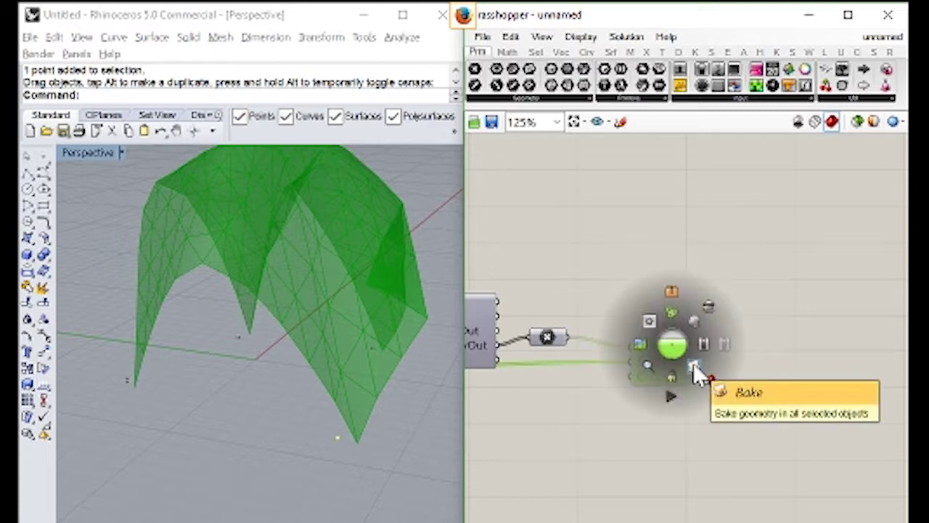
pyautogui.click(692, 362)
# Close the Grasshopper window, select the baked mesh, and maximize the Rhino window
pyautogui.click(887, 14)
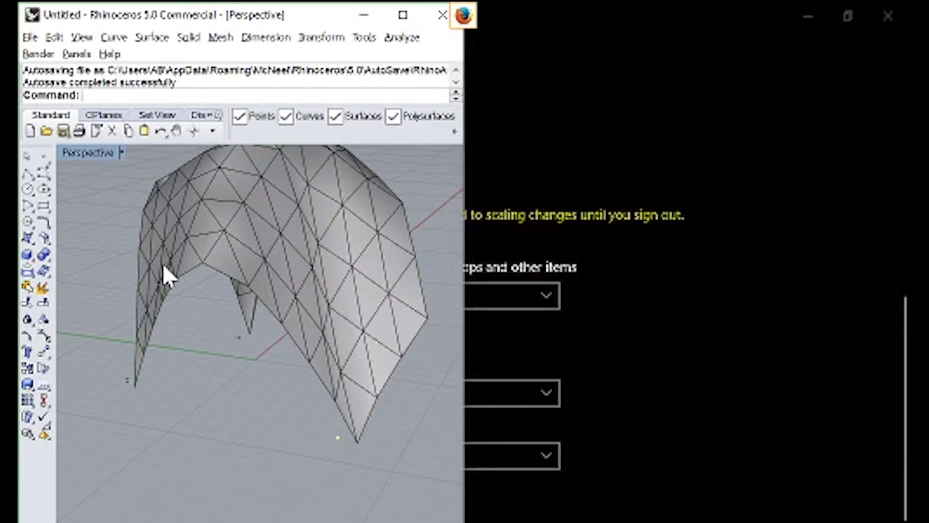
pyautogui.moveTo(163, 264); pyautogui.dragTo(196, 310, button='right')
pyautogui.scroll(-5, 197, 311)
pyautogui.moveTo(266, 344); pyautogui.dragTo(457, 421, button='right')
pyautogui.scroll(3, 260, 265)
pyautogui.click(251, 297)
pyautogui.click(402, 15)
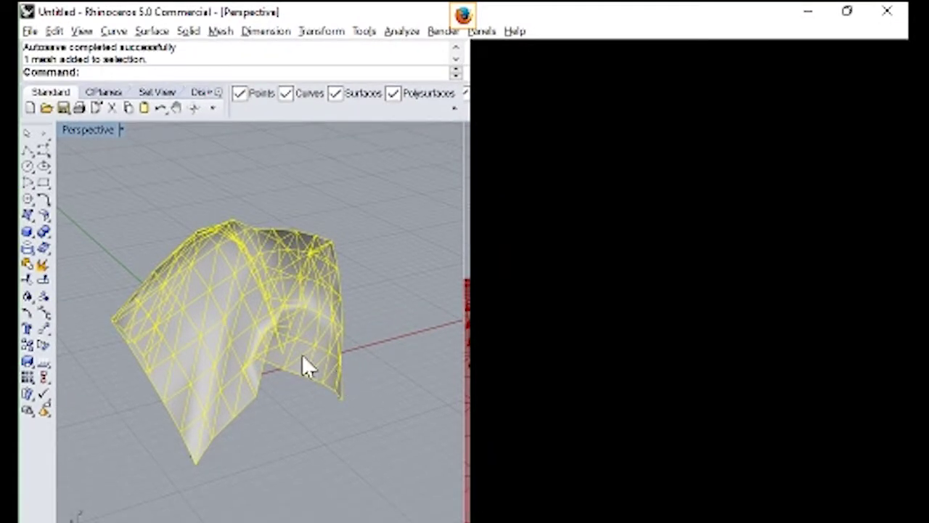
# Move the baked mesh aside in the Perspective view, undo that move, and clear the selection
pyautogui.moveTo(303, 356); pyautogui.dragTo(326, 367, button='right')
pyautogui.click(339, 333)
pyautogui.moveTo(325, 367); pyautogui.dragTo(537, 384)
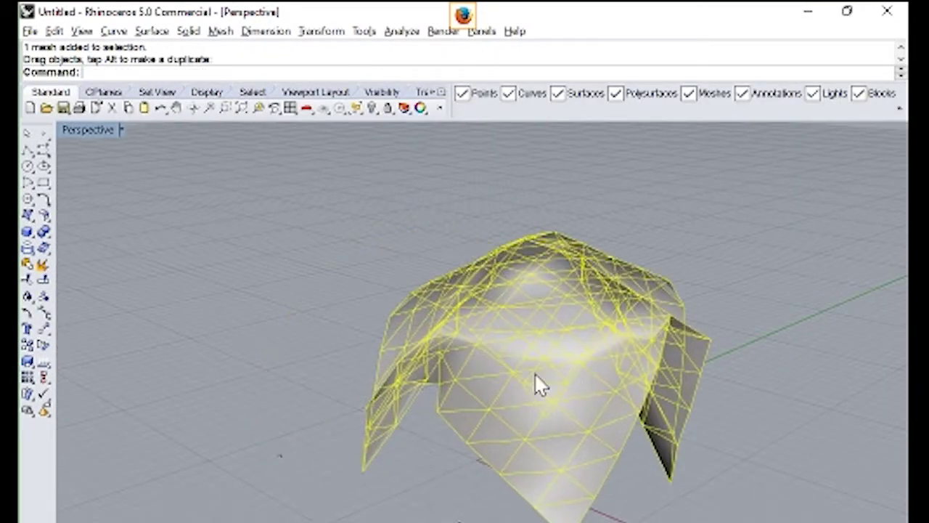
pyautogui.hotkey('ctrl', 'z')
pyautogui.press('Escape')
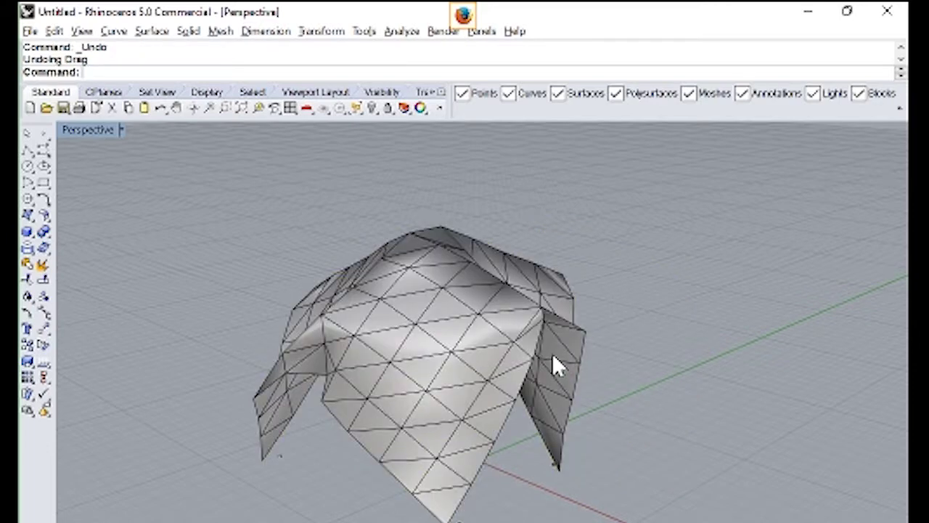
# Reopen Grasshopper with the Grasshopper command and reset the Kangaroo simulation with its toggle
pyautogui.write('Grasshopper')
pyautogui.press('Return')
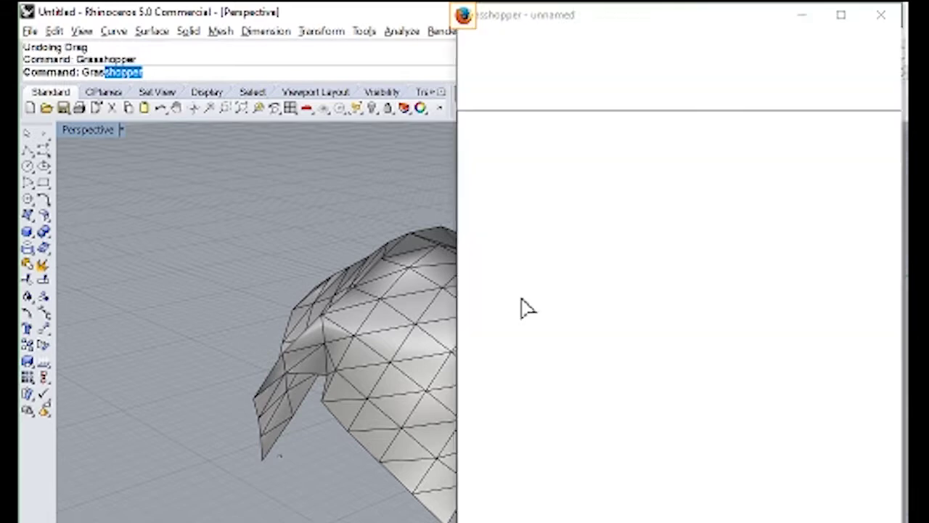
pyautogui.scroll(-3, 609, 287)
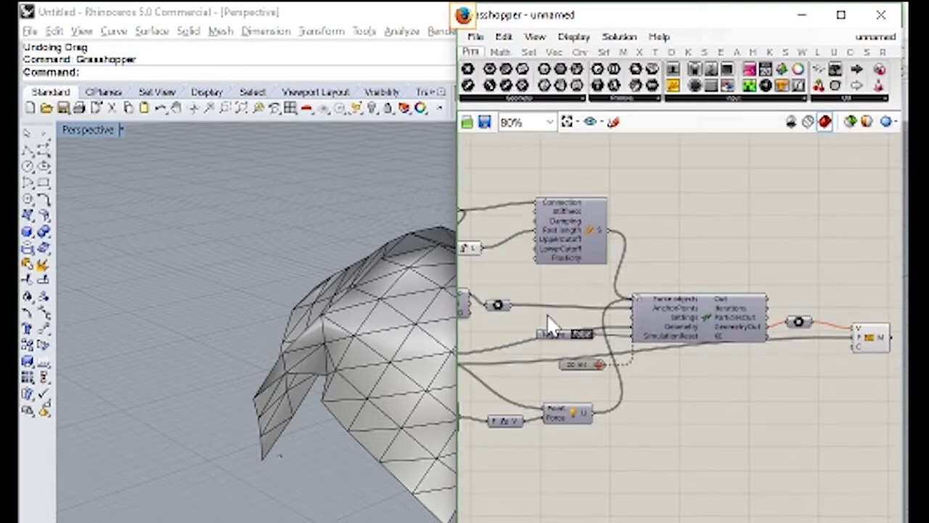
pyautogui.scroll(2, 549, 324)
pyautogui.click(594, 344)
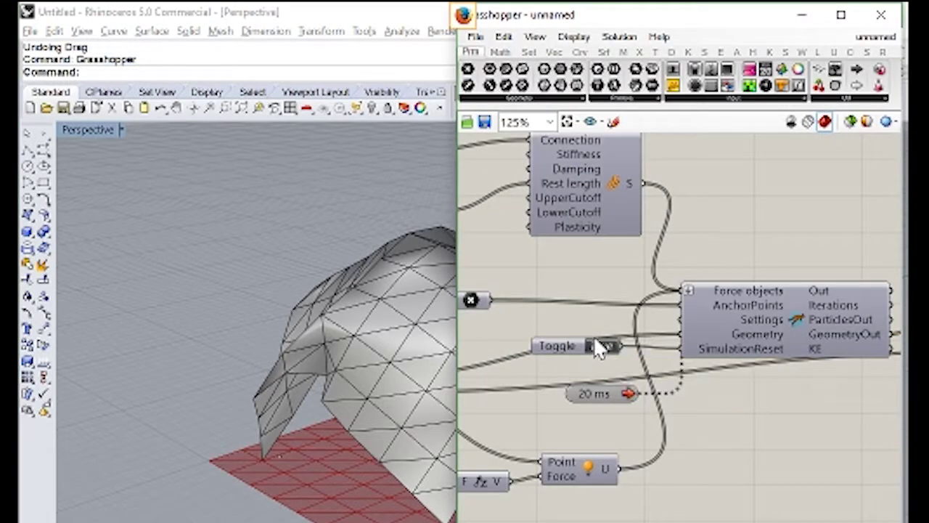
# Delete the baked mesh in the Perspective view and undo the earlier drag edits in Rhino
pyautogui.moveTo(74, 370); pyautogui.dragTo(308, 389, button='right')
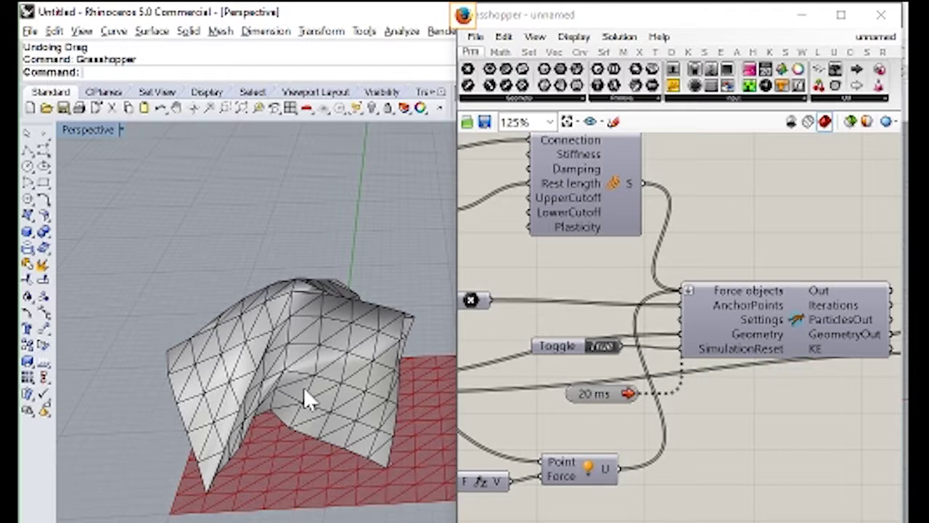
pyautogui.moveTo(299, 385); pyautogui.dragTo(276, 365, button='right')
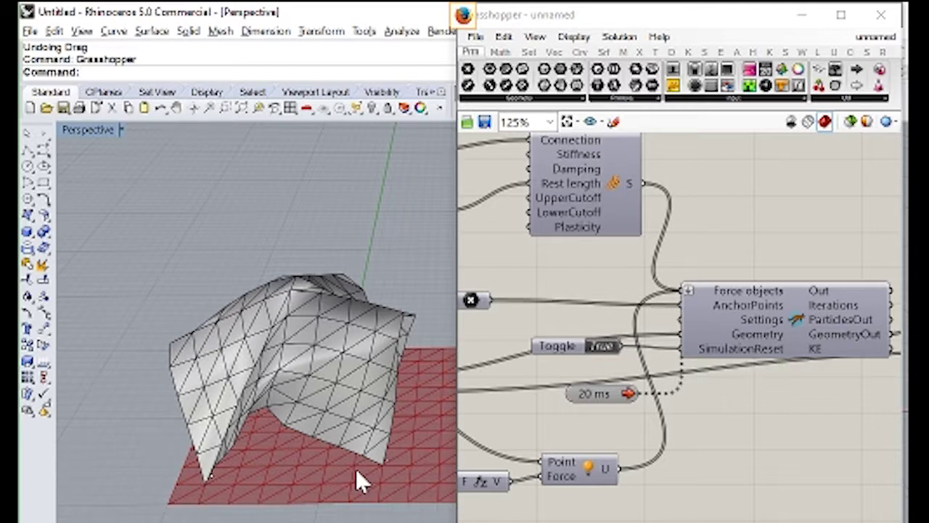
pyautogui.moveTo(540, 406); pyautogui.dragTo(759, 402, button='right')
pyautogui.scroll(-3, 762, 398)
pyautogui.scroll(3, 762, 399)
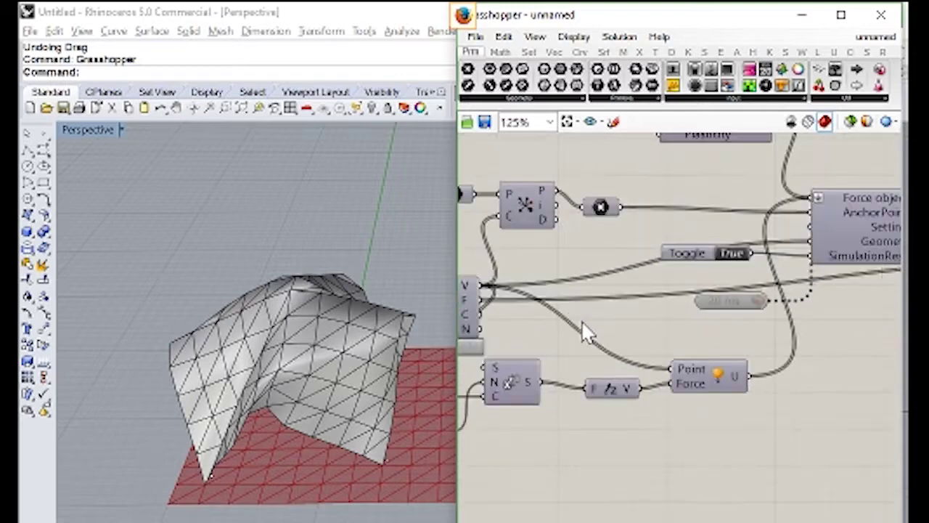
pyautogui.moveTo(584, 331); pyautogui.dragTo(645, 327, button='right')
pyautogui.click(239, 361)
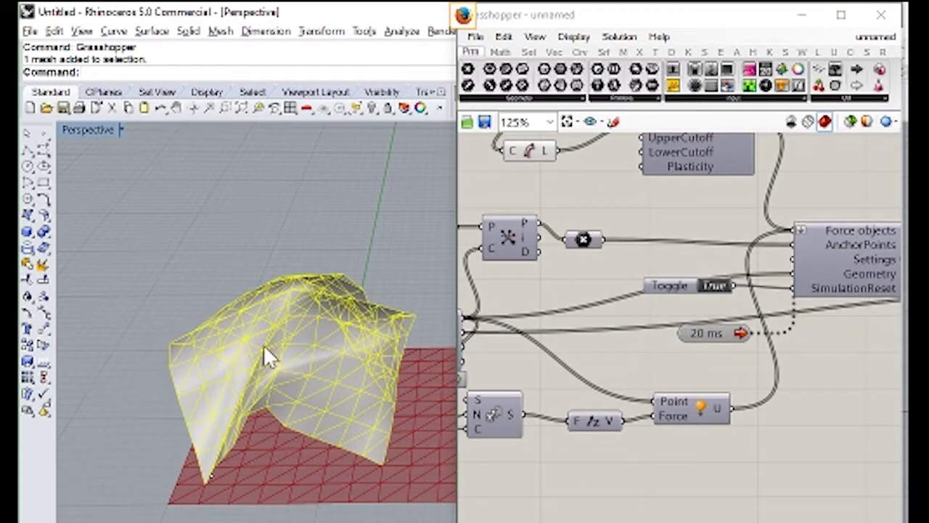
pyautogui.press('Delete')
pyautogui.hotkey('ctrl', 'z')
pyautogui.hotkey('ctrl', 'z')
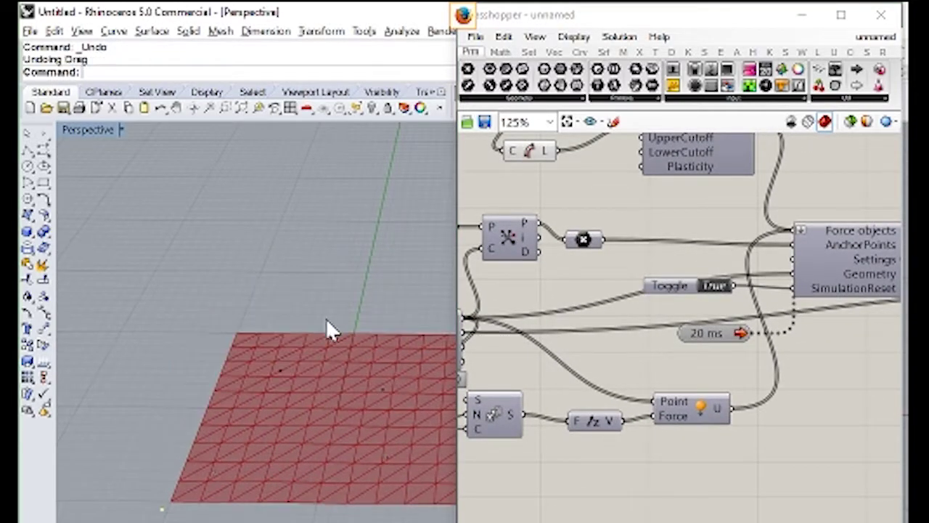
pyautogui.keyDown('shift'); pyautogui.moveTo(322, 331); pyautogui.dragTo(329, 257, button='right'); pyautogui.keyUp('shift')
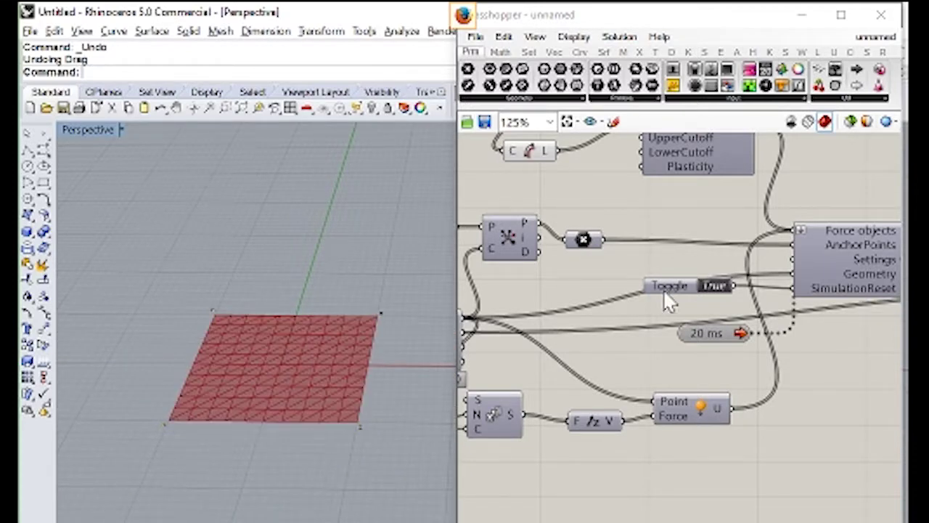
# Add a Kangaroo PowerLaw force component below the Series component on the Grasshopper canvas
pyautogui.moveTo(670, 300); pyautogui.dragTo(783, 326, button='right')
pyautogui.scroll(-2, 684, 285)
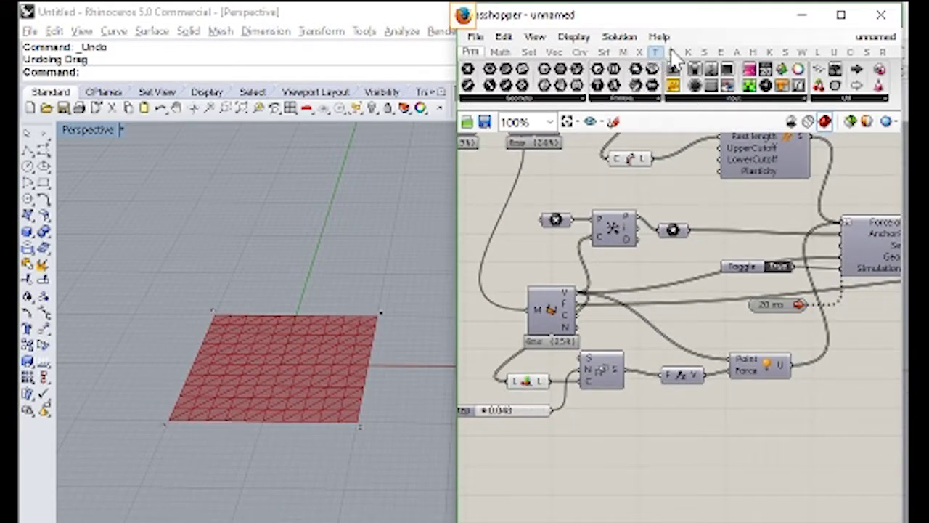
pyautogui.click(768, 52)
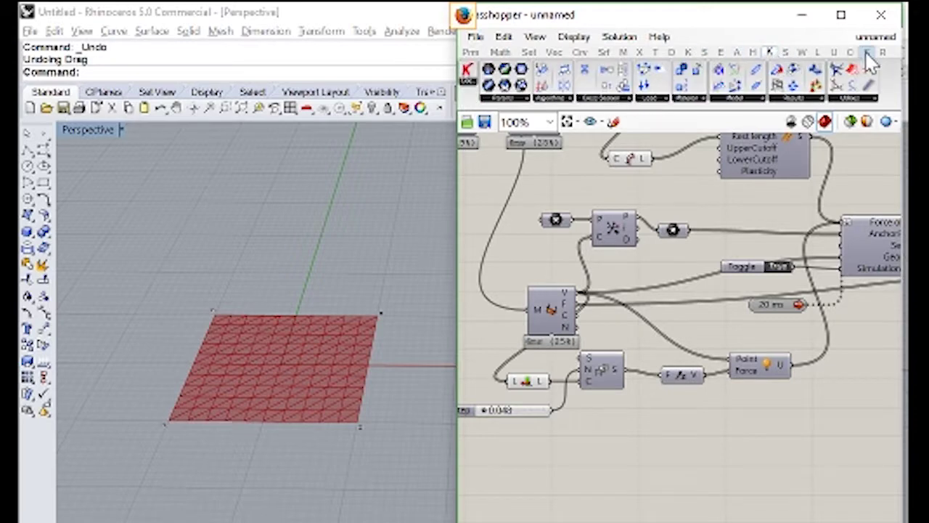
pyautogui.click(688, 52)
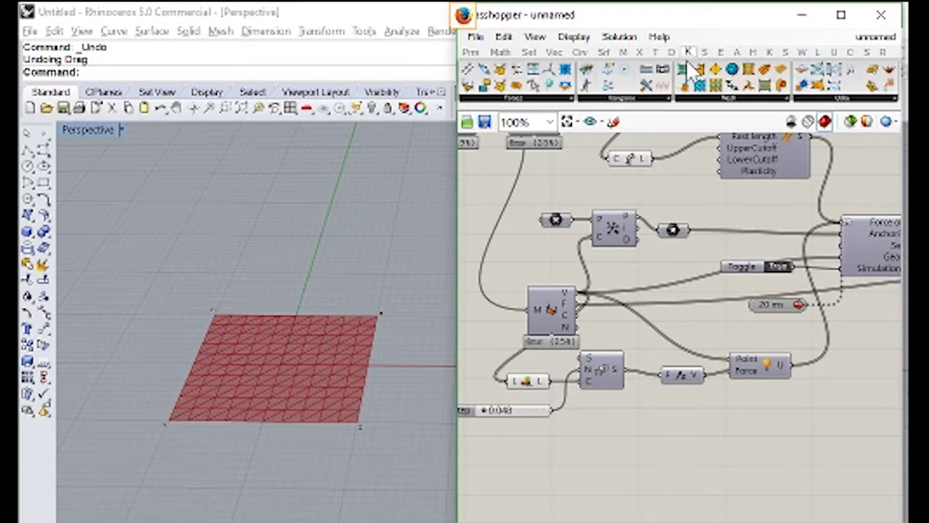
pyautogui.click(559, 99)
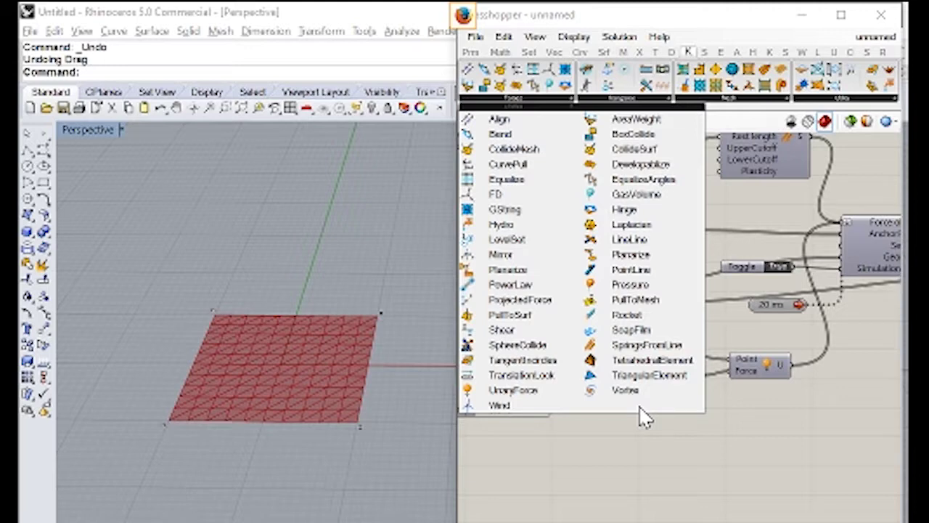
pyautogui.moveTo(537, 286); pyautogui.dragTo(645, 457)
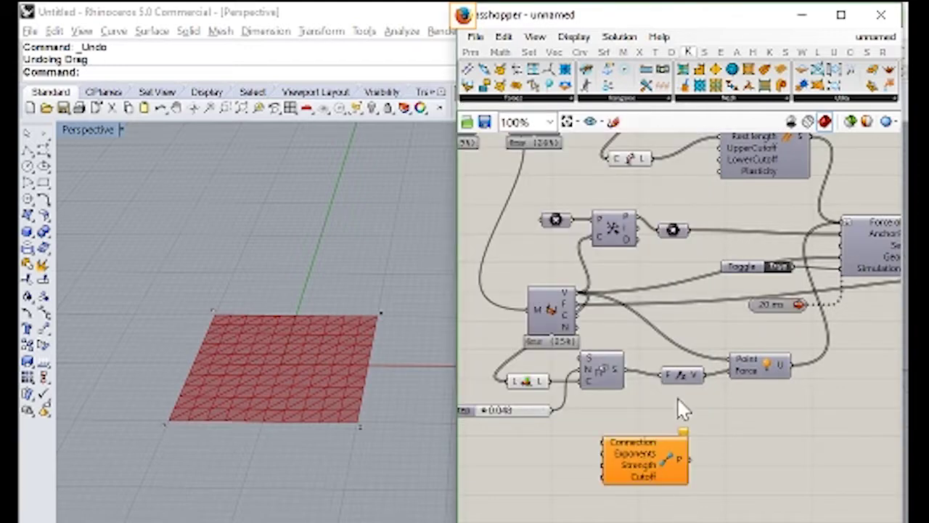
# Disable the springs component that feeds the Kangaroo Force objects input
pyautogui.scroll(2, 645, 365)
pyautogui.scroll(-4, 627, 411)
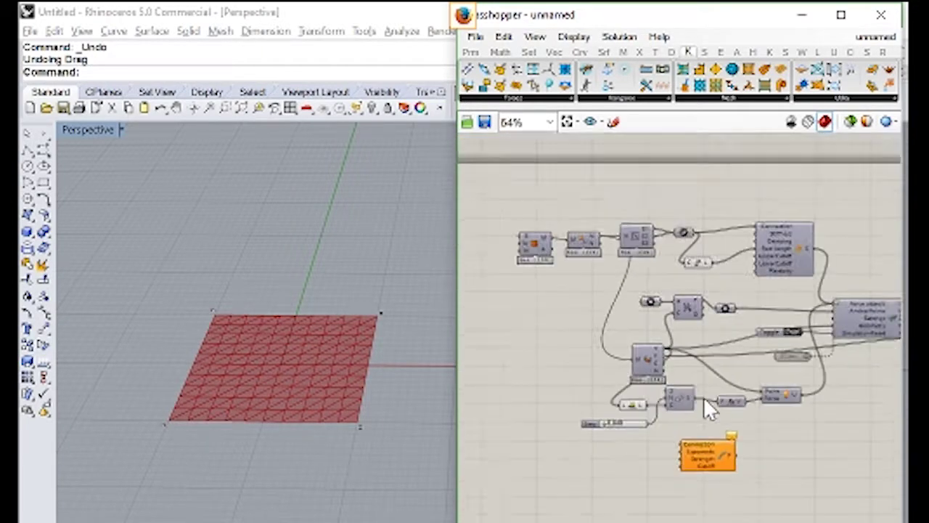
pyautogui.scroll(3, 704, 399)
pyautogui.moveTo(742, 394); pyautogui.dragTo(725, 446, button='right')
pyautogui.moveTo(729, 164); pyautogui.dragTo(711, 293, button='right')
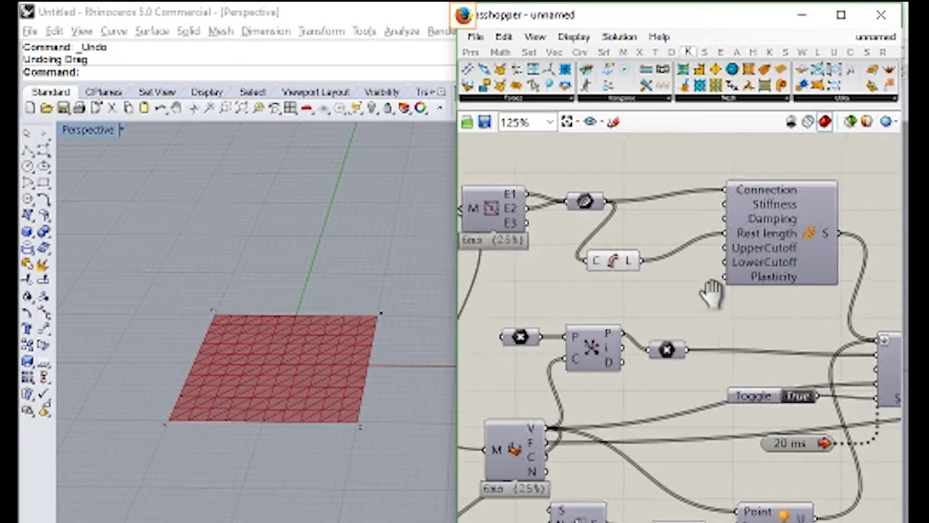
pyautogui.moveTo(772, 267); pyautogui.dragTo(749, 260, button='right')
pyautogui.click(761, 234)
pyautogui.middleClick(771, 234)
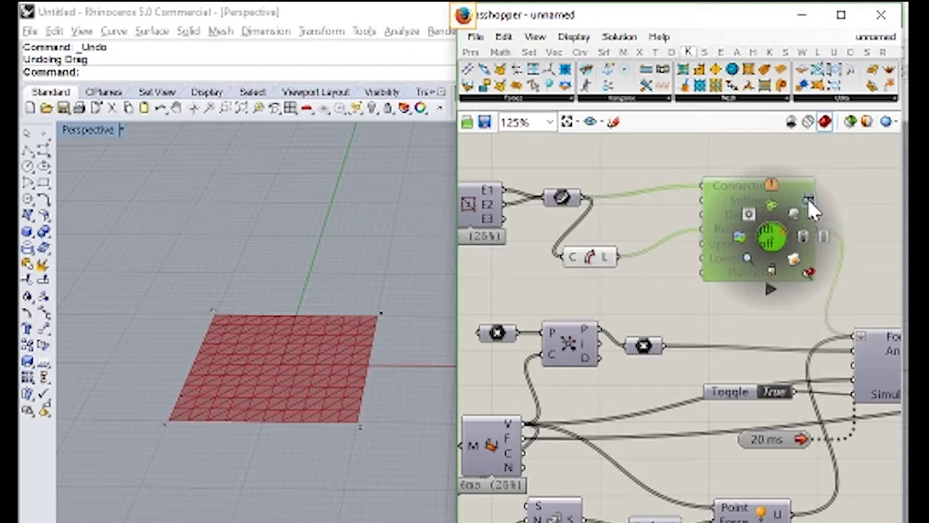
pyautogui.middleClick(791, 223)
pyautogui.click(840, 227)
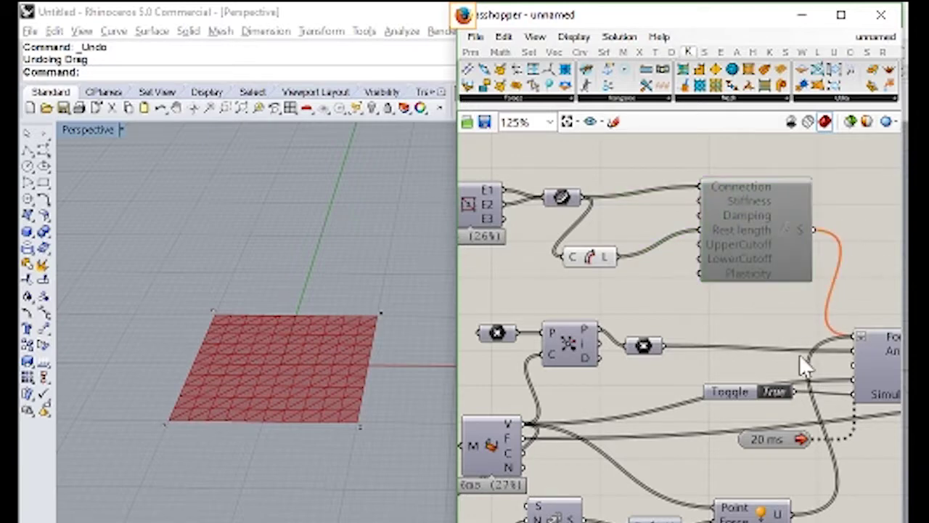
# Disable the UnaryForce component so its upward forces no longer feed the simulation
pyautogui.moveTo(758, 499); pyautogui.dragTo(750, 402, button='right')
pyautogui.click(745, 413)
pyautogui.middleClick(769, 410)
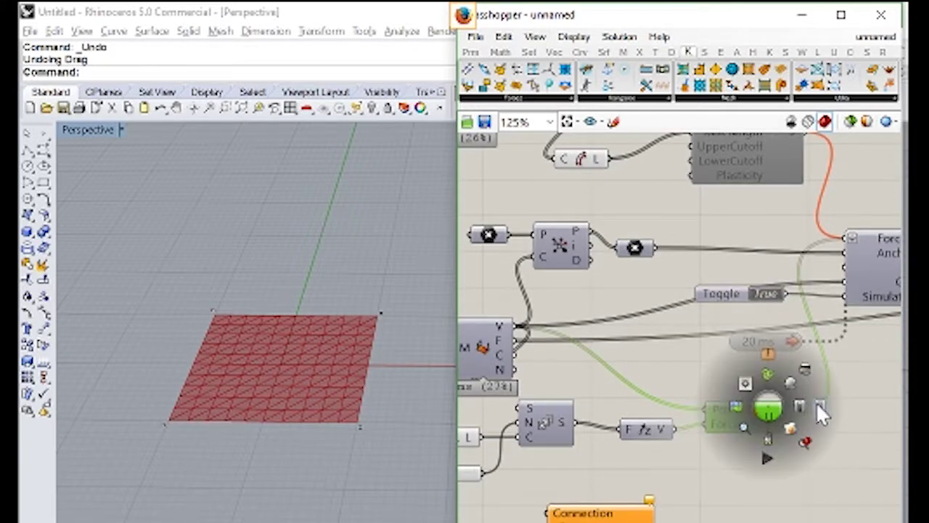
pyautogui.click(819, 409)
# Add a Kangaroo point-interconnecting component and wire the mesh vertices through it into the PowerLaw component's Connection input, placing PowerLaw beside it
pyautogui.moveTo(574, 497); pyautogui.dragTo(637, 461, button='right')
pyautogui.moveTo(631, 359); pyautogui.dragTo(601, 362, button='right')
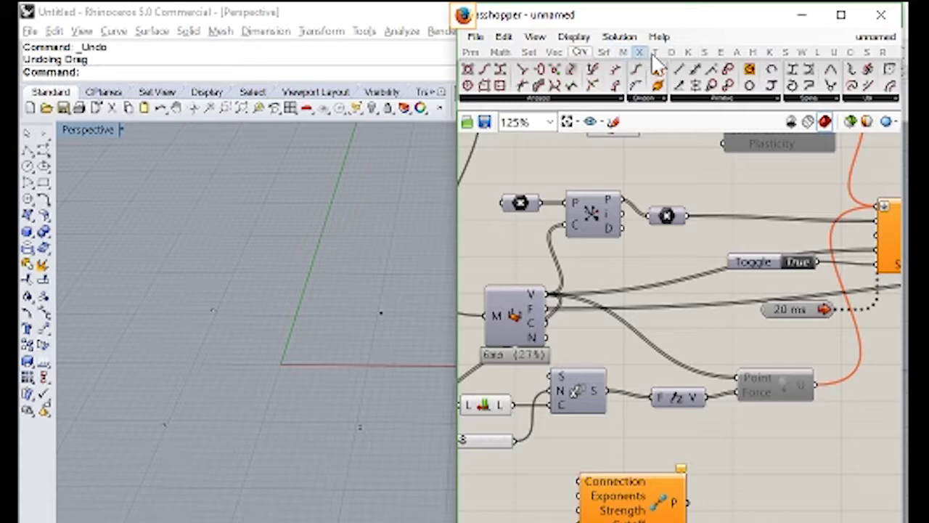
pyautogui.click(688, 52)
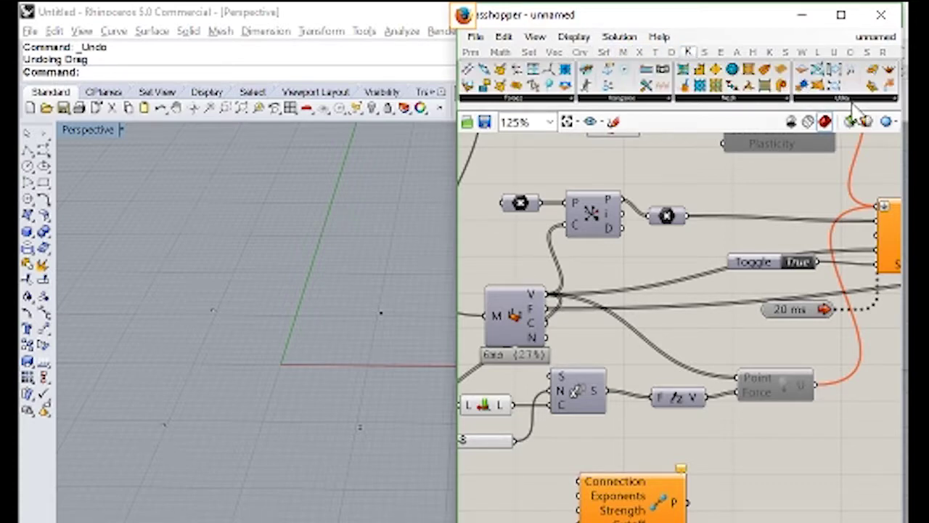
pyautogui.moveTo(816, 69); pyautogui.dragTo(674, 455)
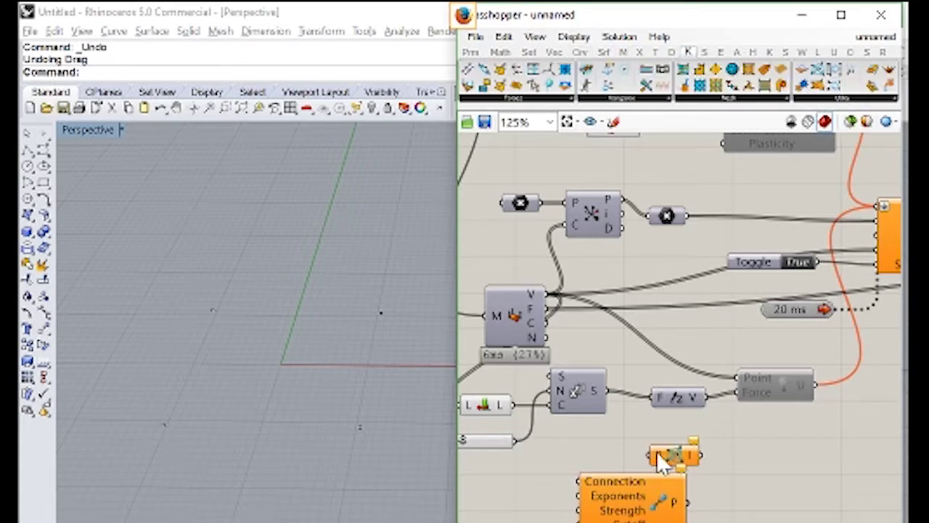
pyautogui.moveTo(545, 294); pyautogui.dragTo(587, 454)
pyautogui.moveTo(627, 509); pyautogui.dragTo(691, 493)
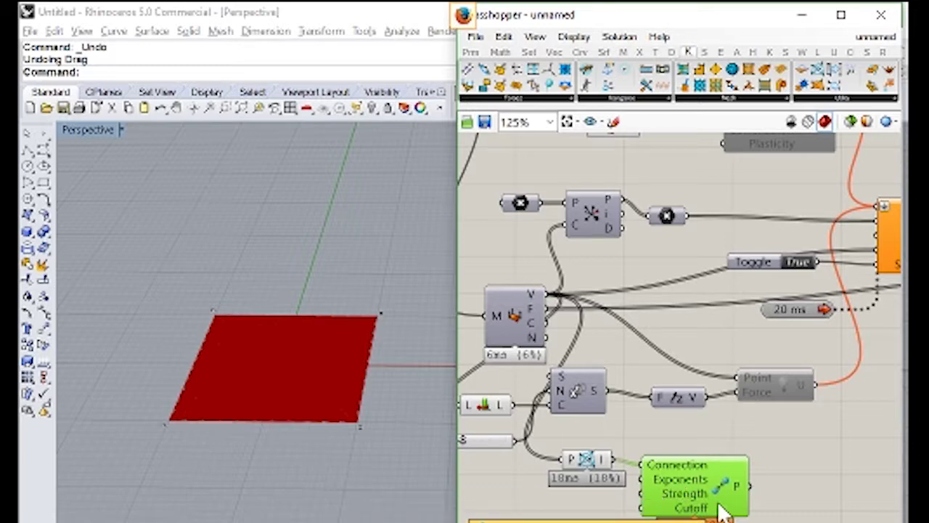
# Set an integer value on the PowerLaw component's Exponents input
pyautogui.rightClick(682, 480)
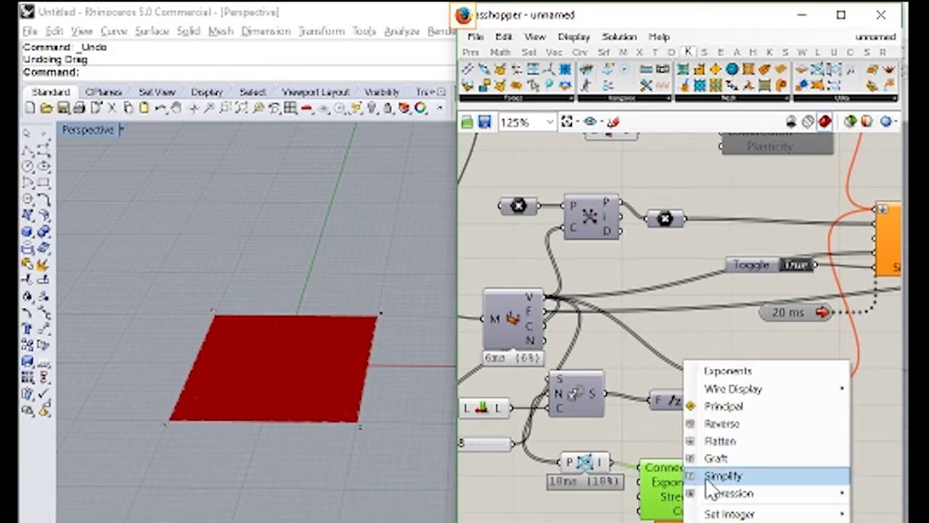
pyautogui.moveTo(705, 513)
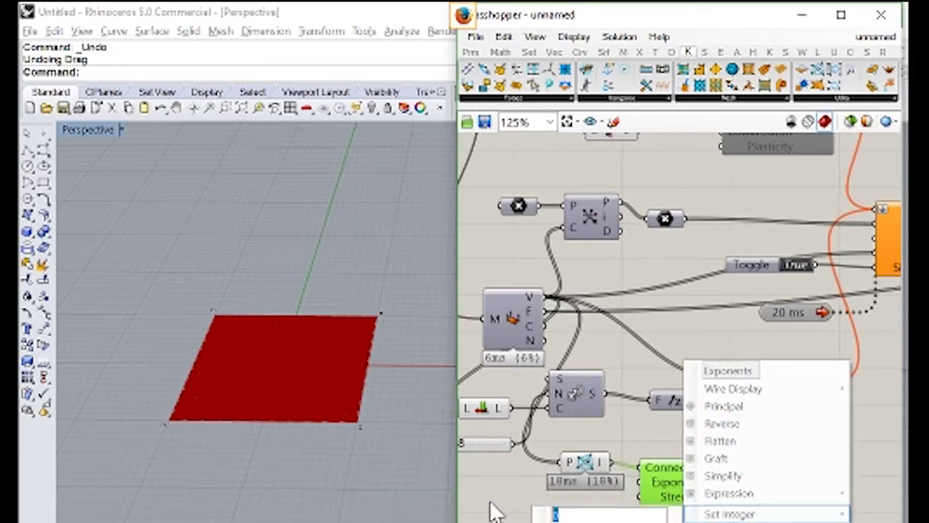
pyautogui.press('Return')
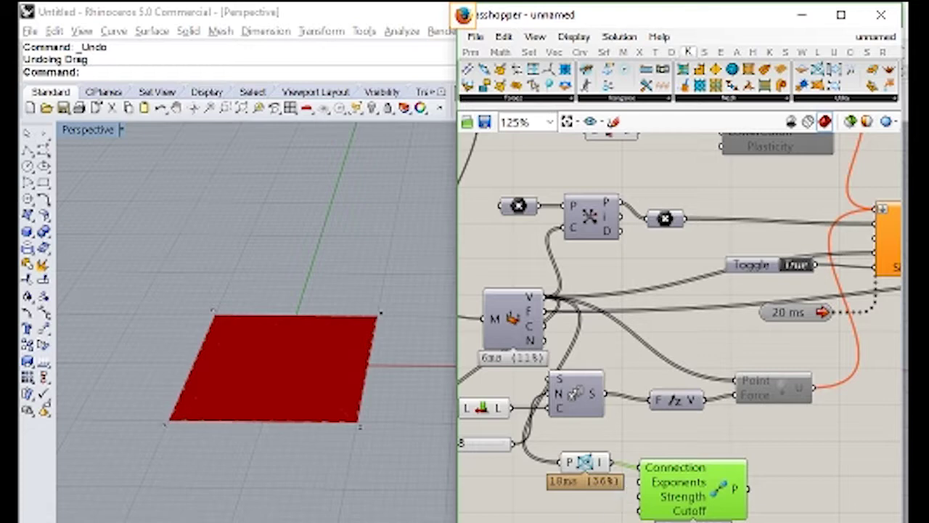
# Wire the PowerLaw output into the Kangaroo Force objects input, keeping the existing force connections
pyautogui.scroll(1, 545, 486)
pyautogui.click(555, 468)
pyautogui.moveTo(554, 468); pyautogui.dragTo(569, 495, button='right')
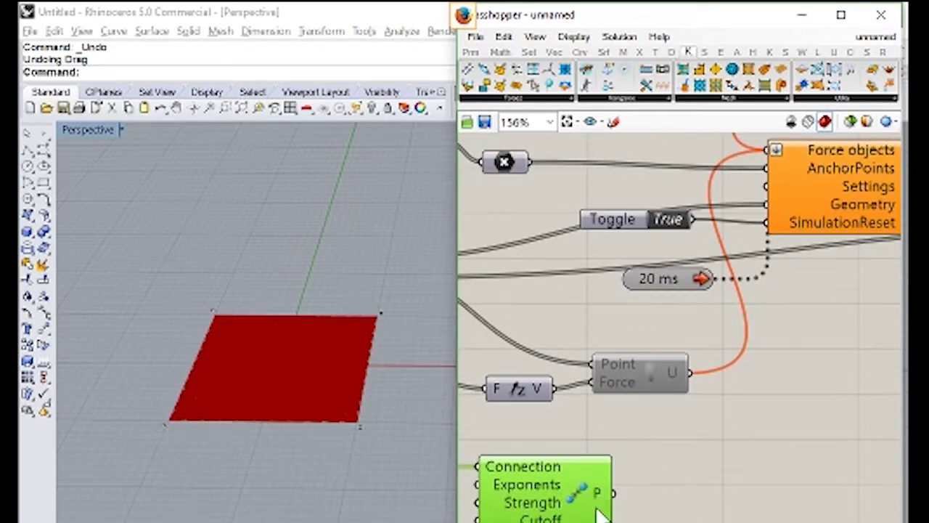
pyautogui.scroll(-1, 624, 470)
pyautogui.moveTo(624, 470); pyautogui.dragTo(732, 222)
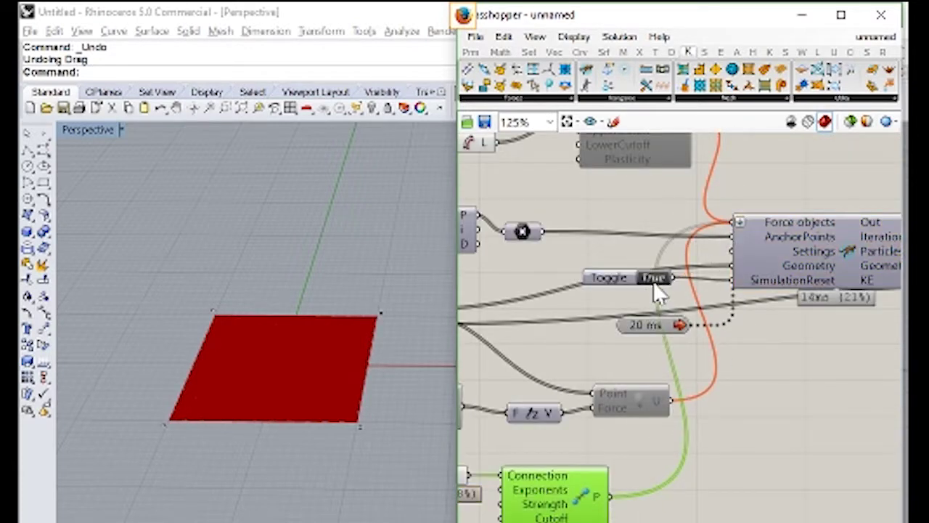
# Turn off the preview of every component and enable it only for the geometry parameter after the Kangaroo GeometryOut output
pyautogui.hotkey('ctrl', 'a')
pyautogui.middleClick(754, 377)
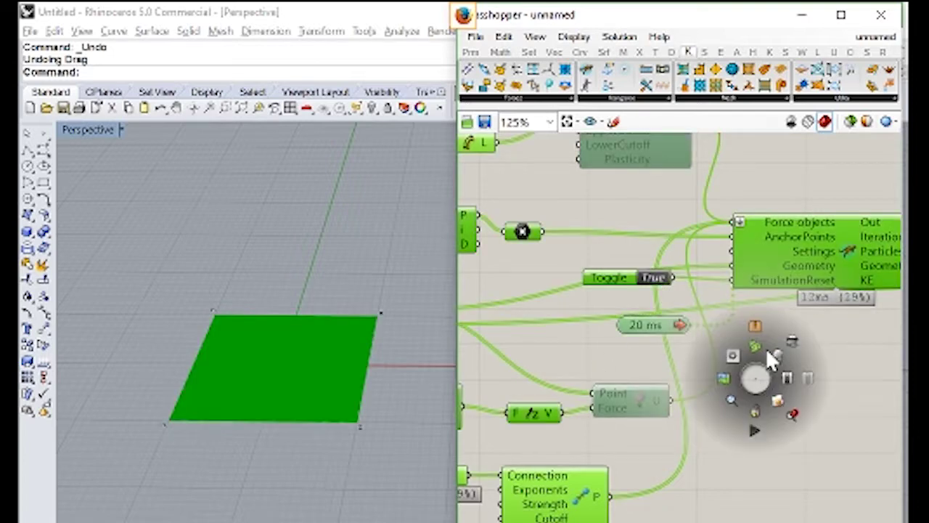
pyautogui.click(777, 352)
pyautogui.click(810, 361)
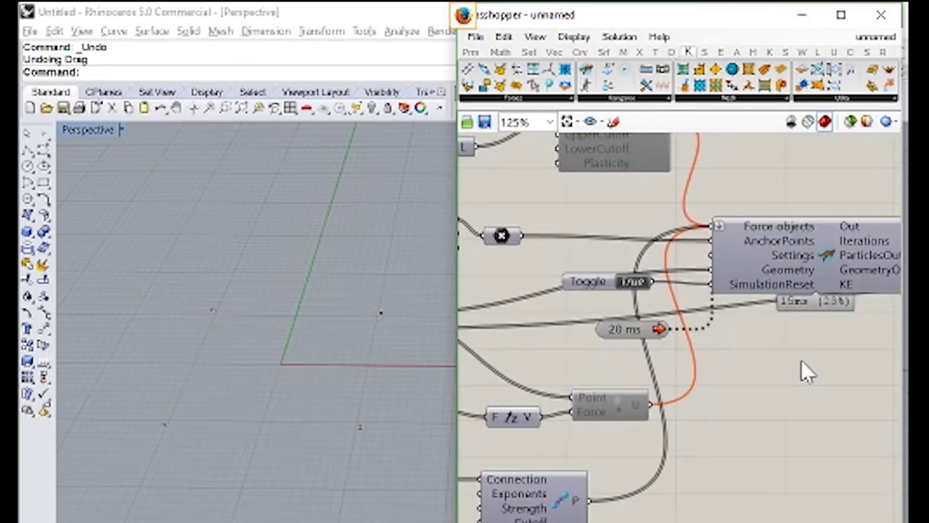
pyautogui.moveTo(801, 358); pyautogui.dragTo(621, 396, button='right')
pyautogui.middleClick(797, 304)
pyautogui.click(808, 304)
pyautogui.middleClick(808, 304)
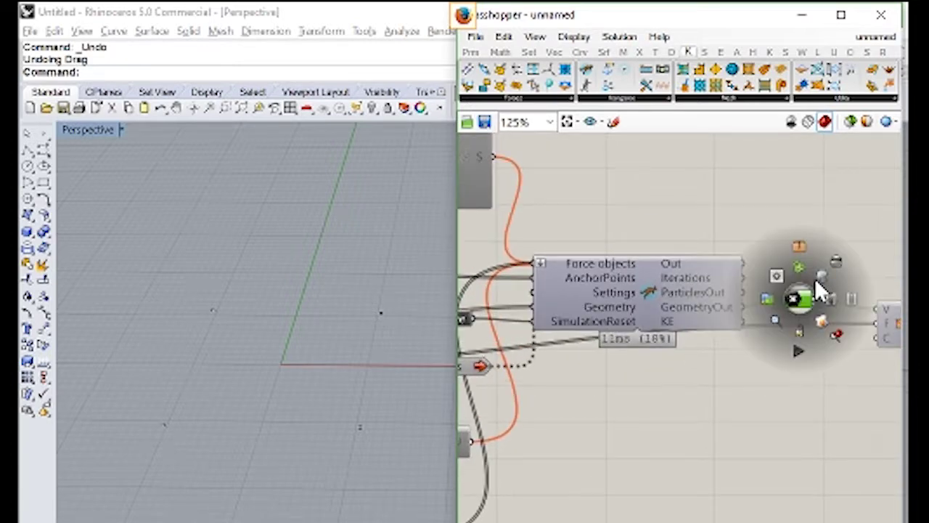
pyautogui.click(795, 260)
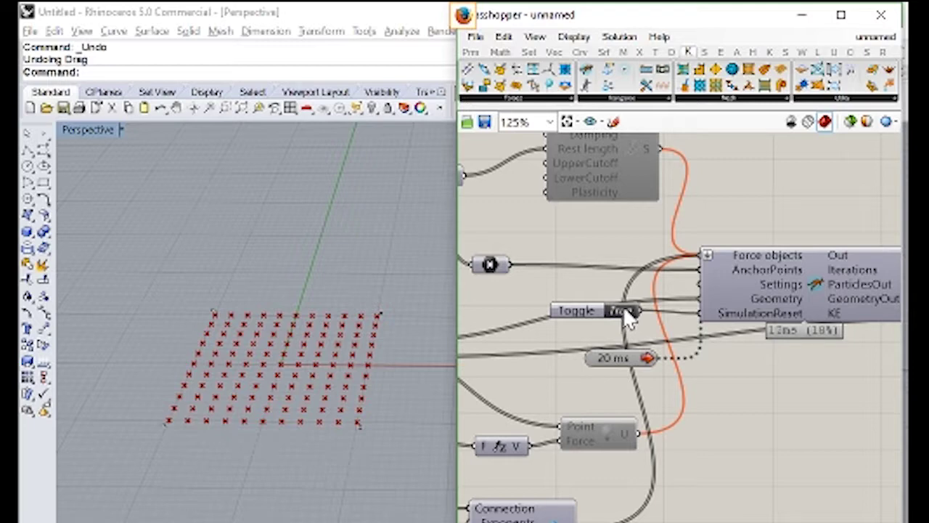
# Start the simulation by switching the reset toggle to False, and set the PowerLaw component's Strength to -5
pyautogui.doubleClick(624, 310)
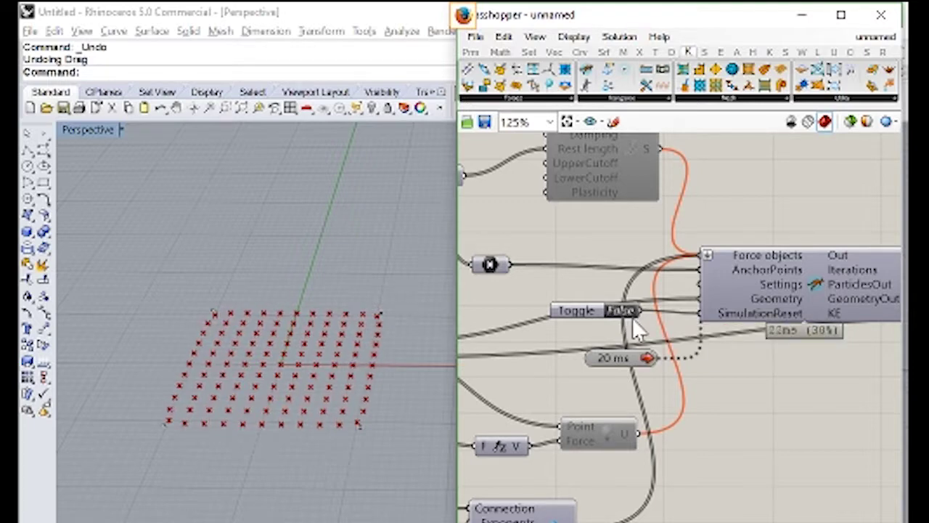
pyautogui.moveTo(670, 463); pyautogui.dragTo(873, 365, button='right')
pyautogui.rightClick(699, 430)
pyautogui.moveTo(749, 513)
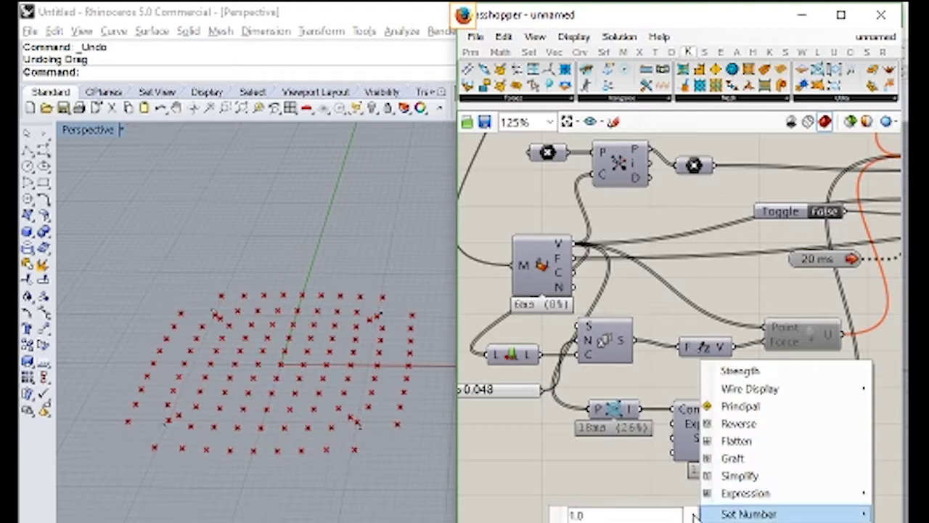
pyautogui.press('BackSpace')
pyautogui.write('5')
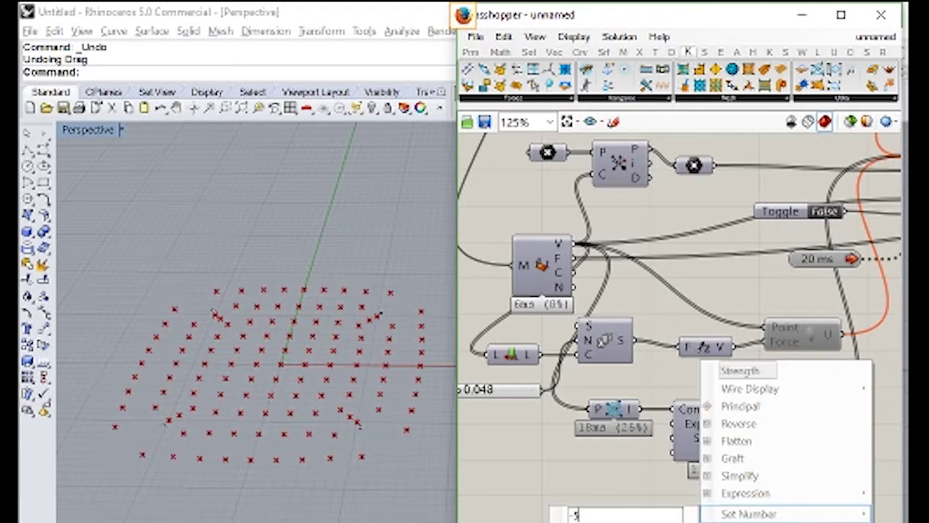
pyautogui.press('Return')
pyautogui.moveTo(700, 396); pyautogui.dragTo(600, 402, button='right')
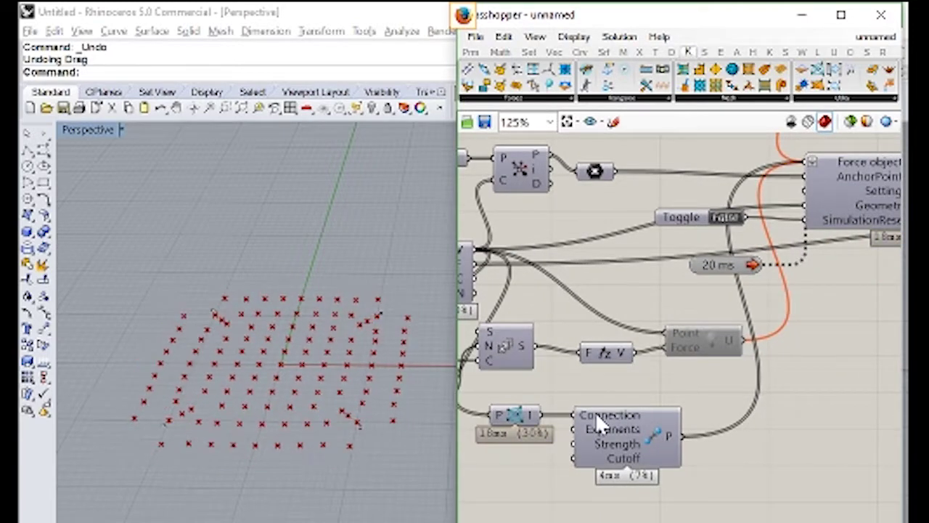
# Reset the PowerLaw point simulation by switching its toggle to True
pyautogui.moveTo(595, 412)
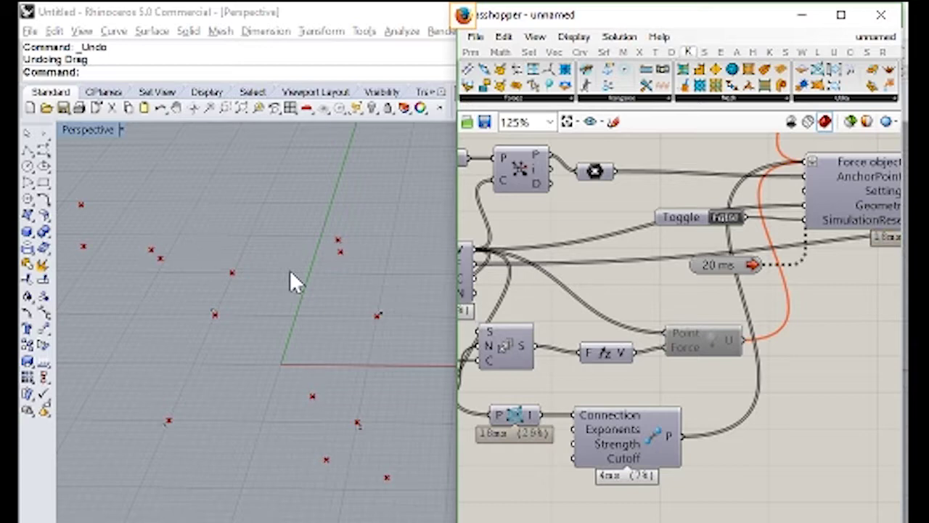
pyautogui.doubleClick(727, 217)
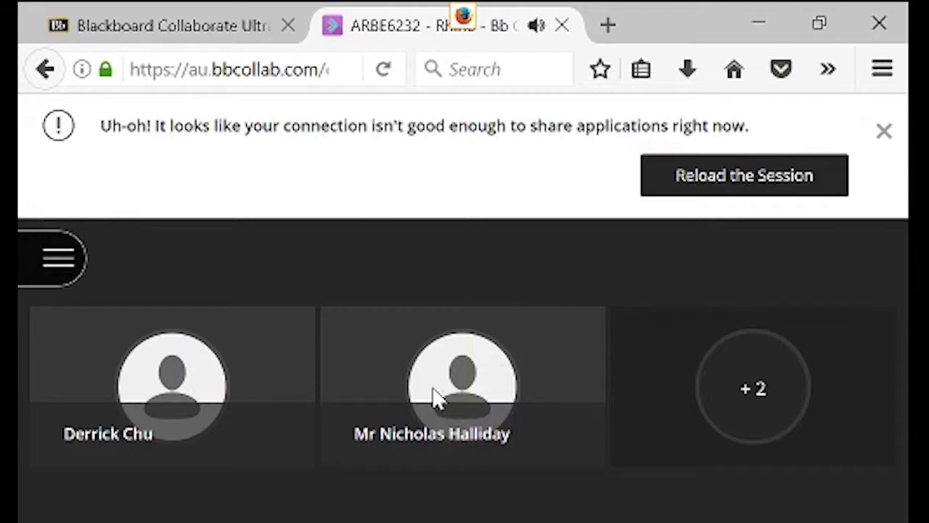
# Search the web for "Starling Cloud" in a new Firefox tab
pyautogui.hotkey('ctrl', 't')
pyautogui.write('s')
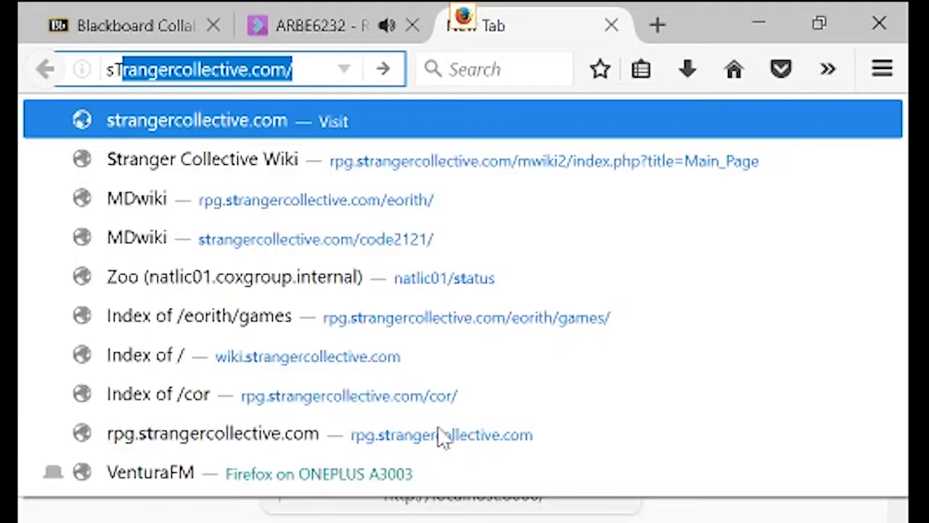
pyautogui.write('St')
pyautogui.press('BackSpace')
pyautogui.press('BackSpace')
pyautogui.press('BackSpace')
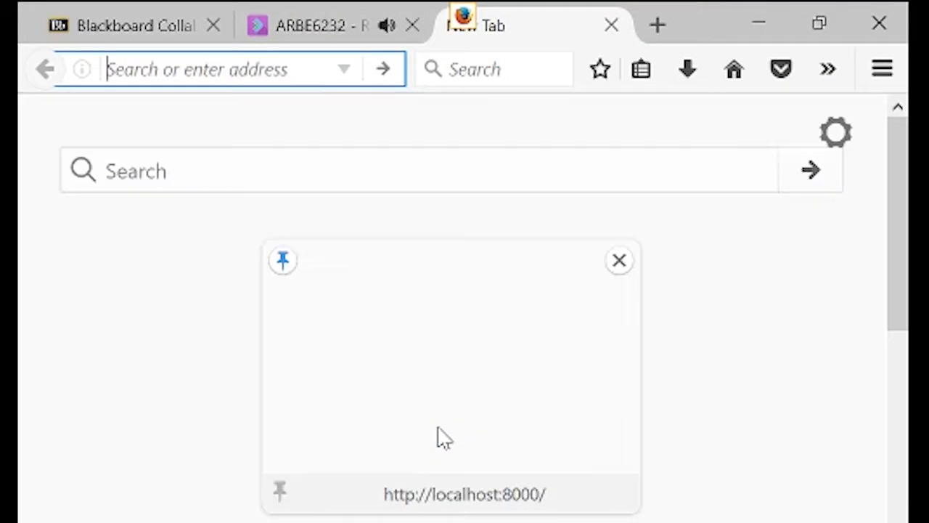
pyautogui.write('Starling')
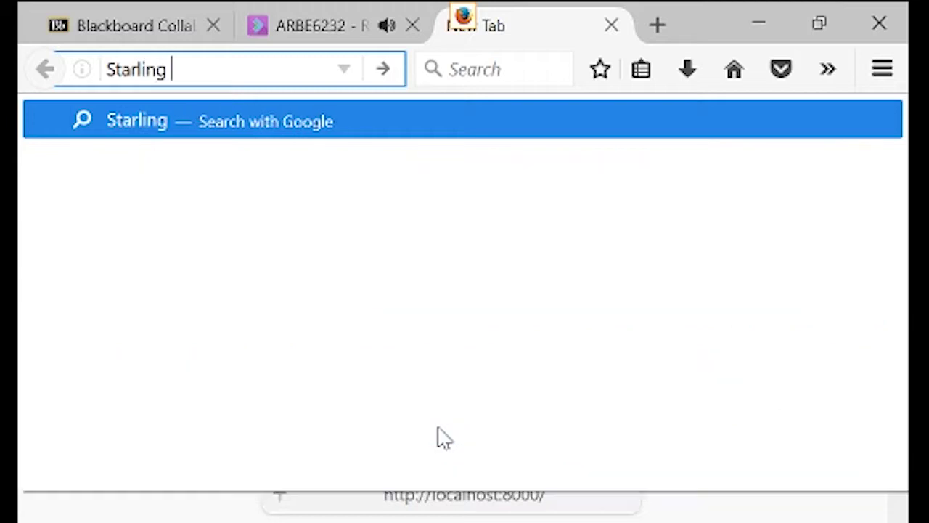
pyautogui.write(' Cloud')
pyautogui.press('Return')
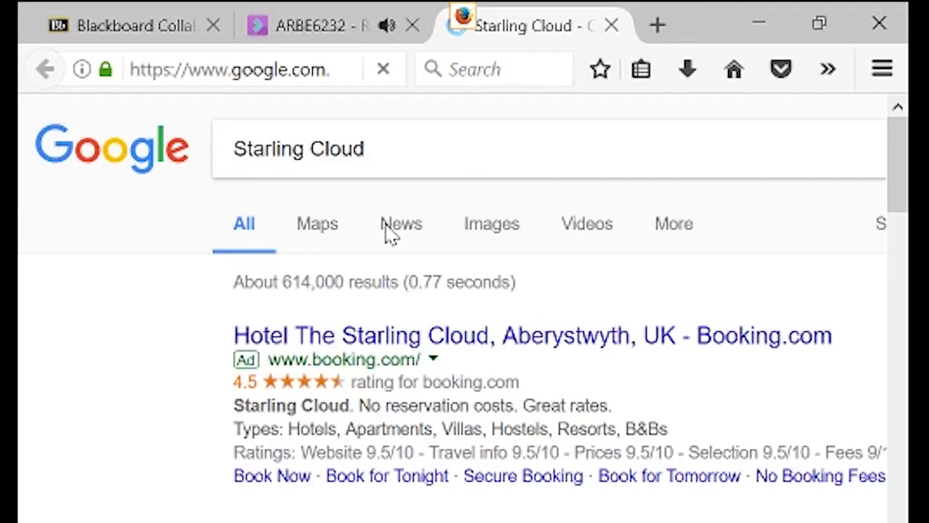
# Show the image results and open the full-size picture of the starling flock above the bare trees
pyautogui.click(472, 233)
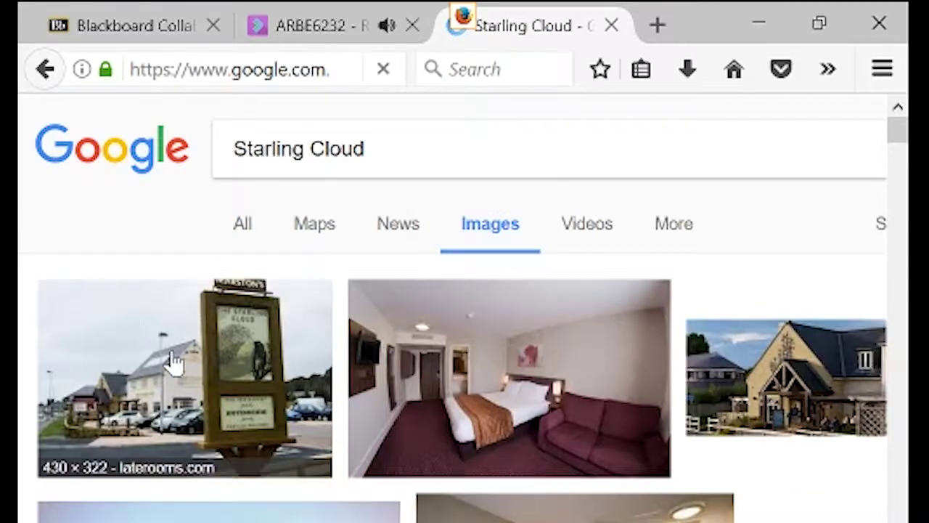
pyautogui.scroll(-4, 189, 384)
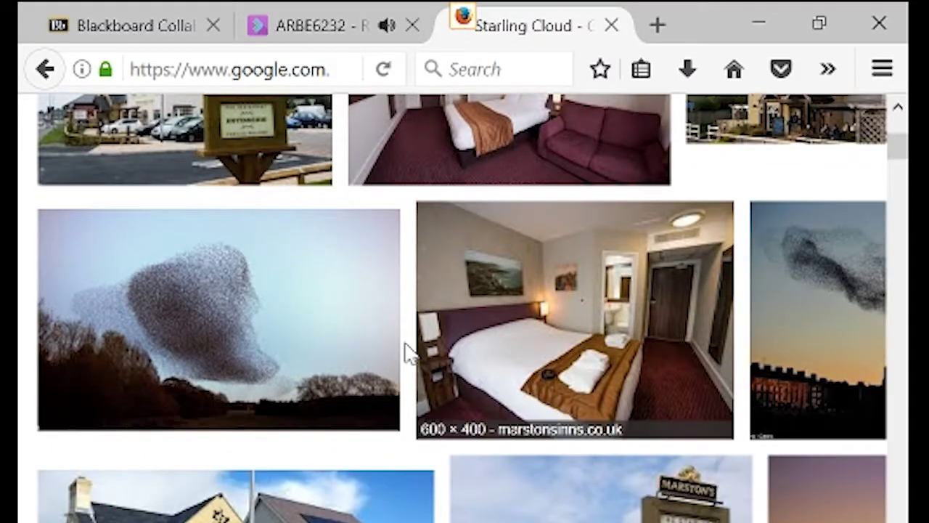
pyautogui.click(392, 348)
pyautogui.click(643, 294)
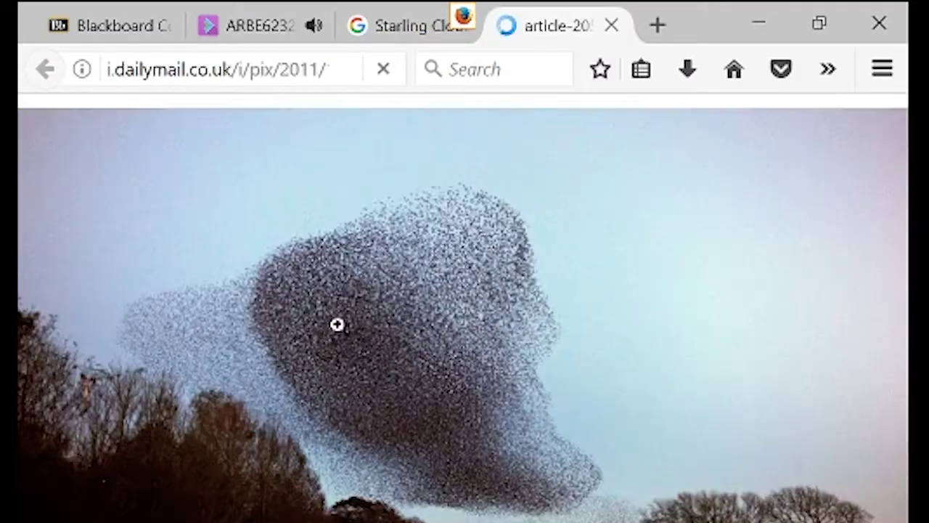